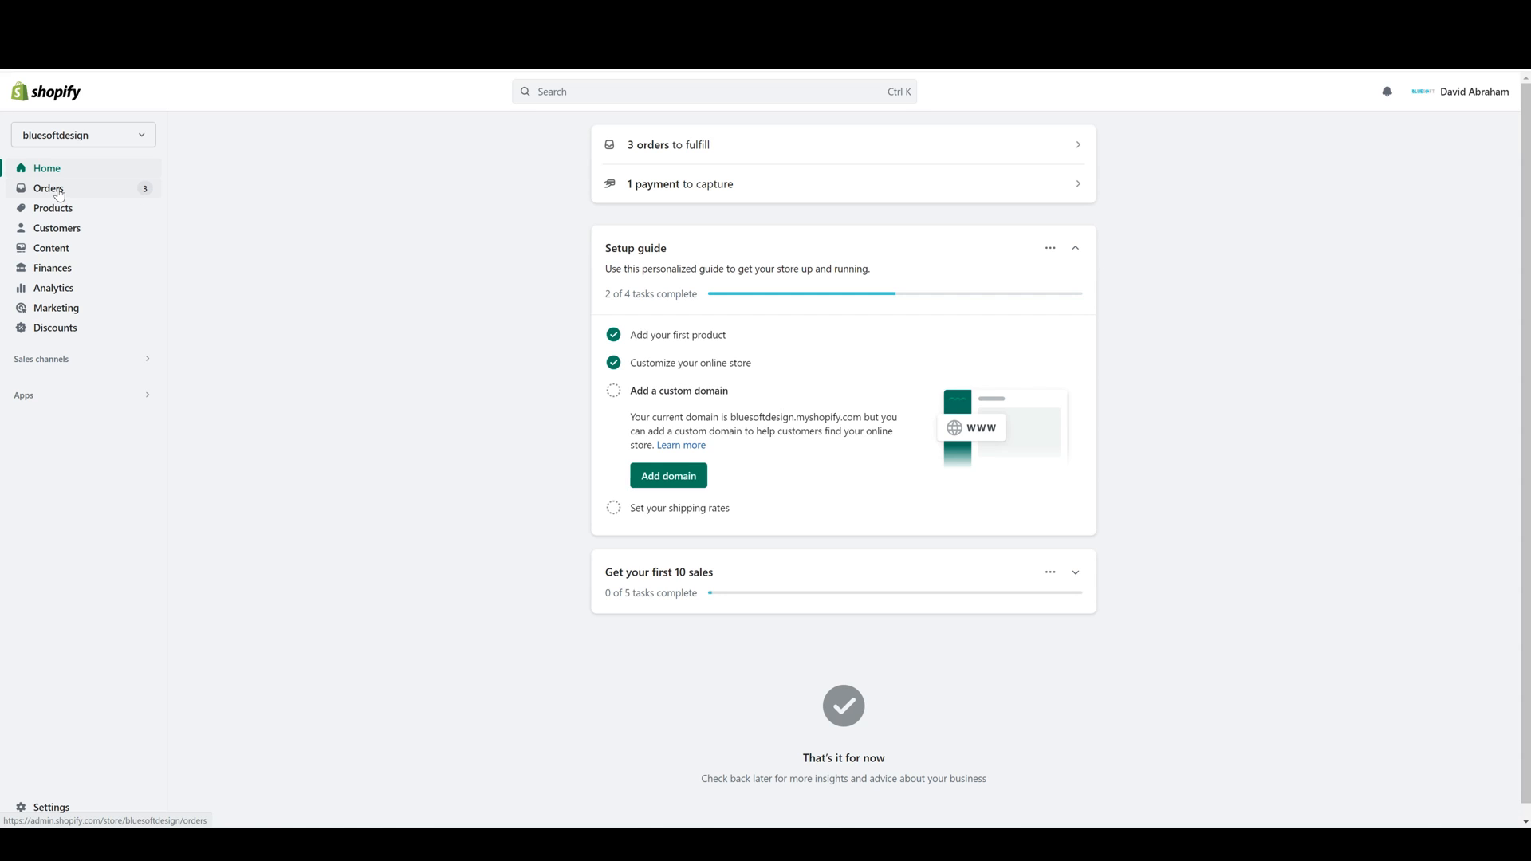
- Open the orders list and check the newest order's customer details and the partially fulfilled order's items
click(59, 195)
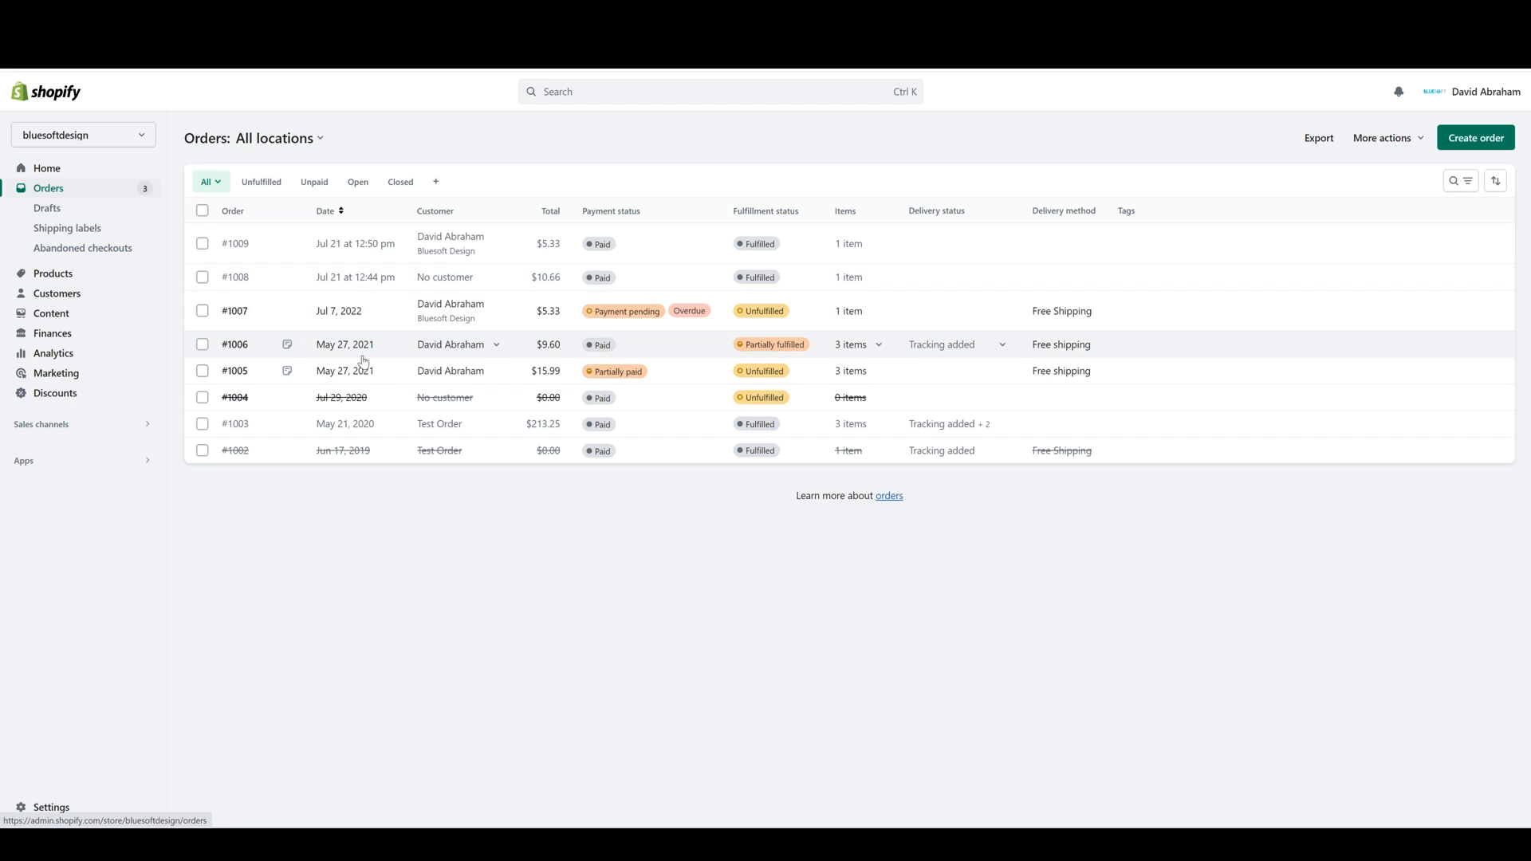
click(497, 247)
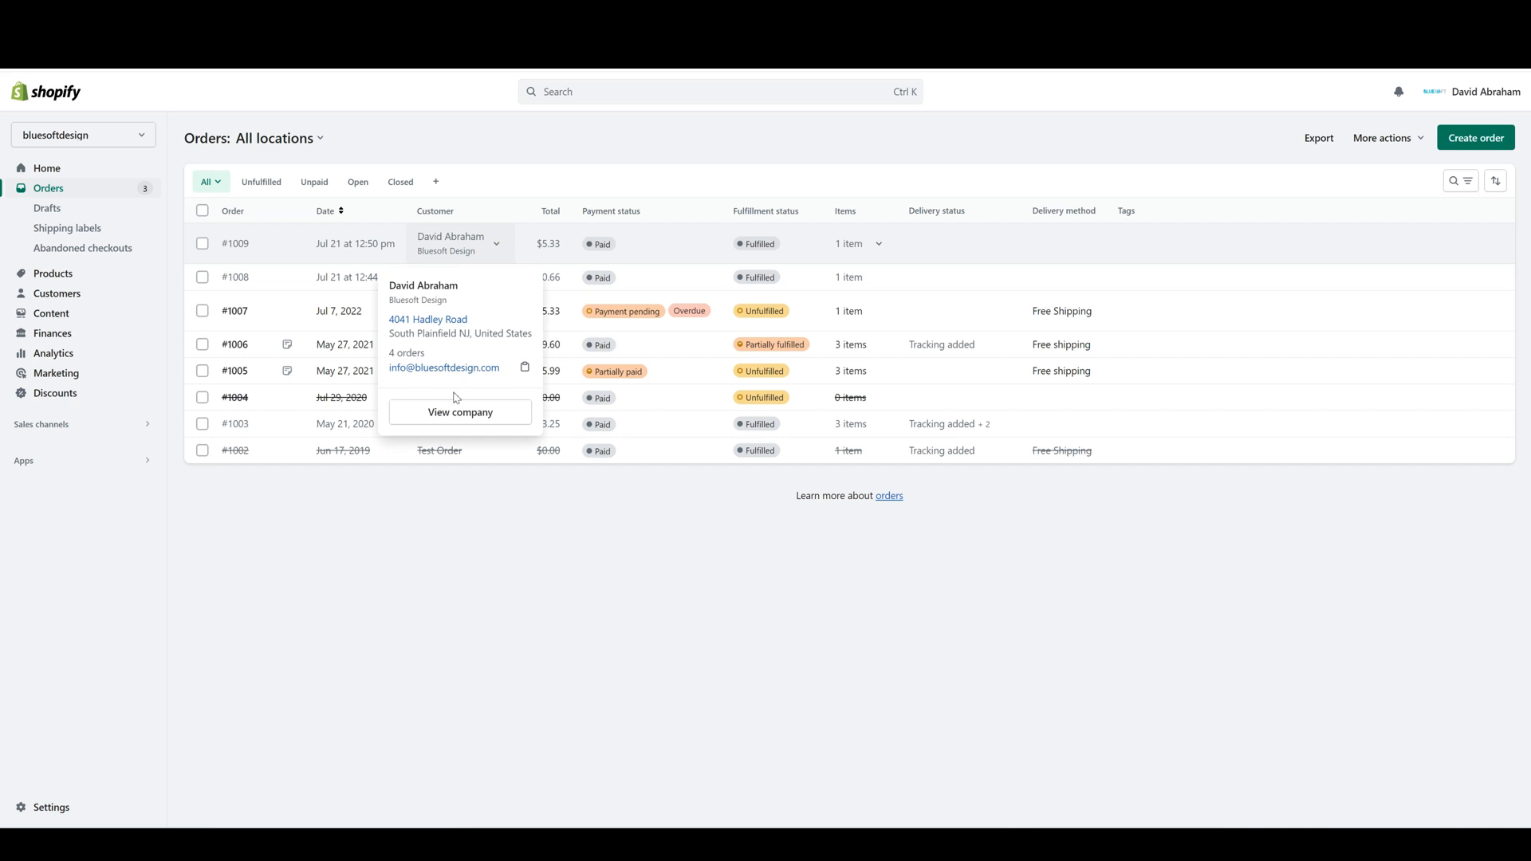
click(475, 502)
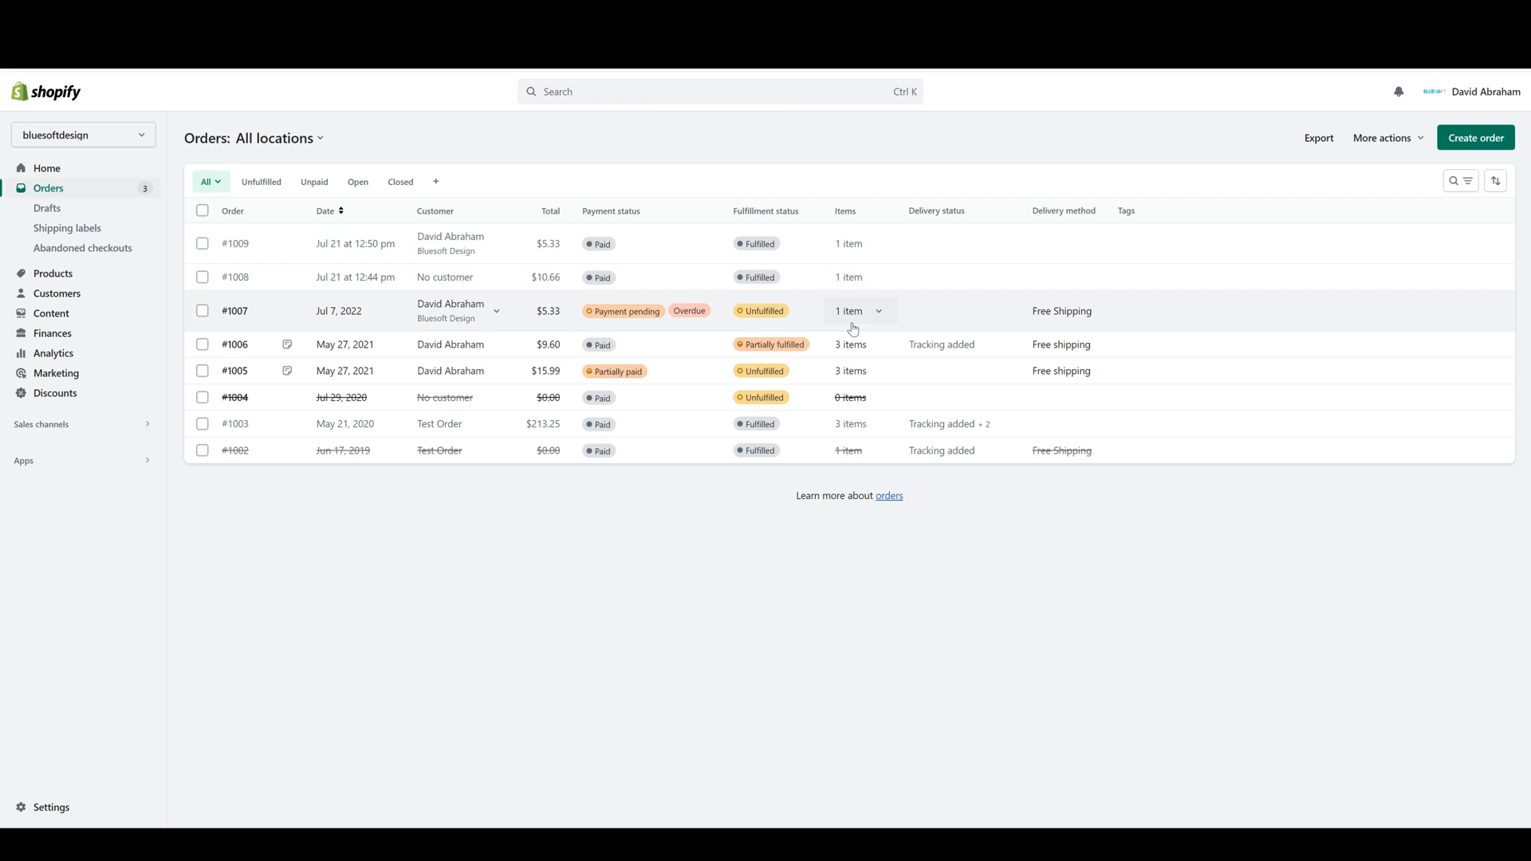
click(878, 345)
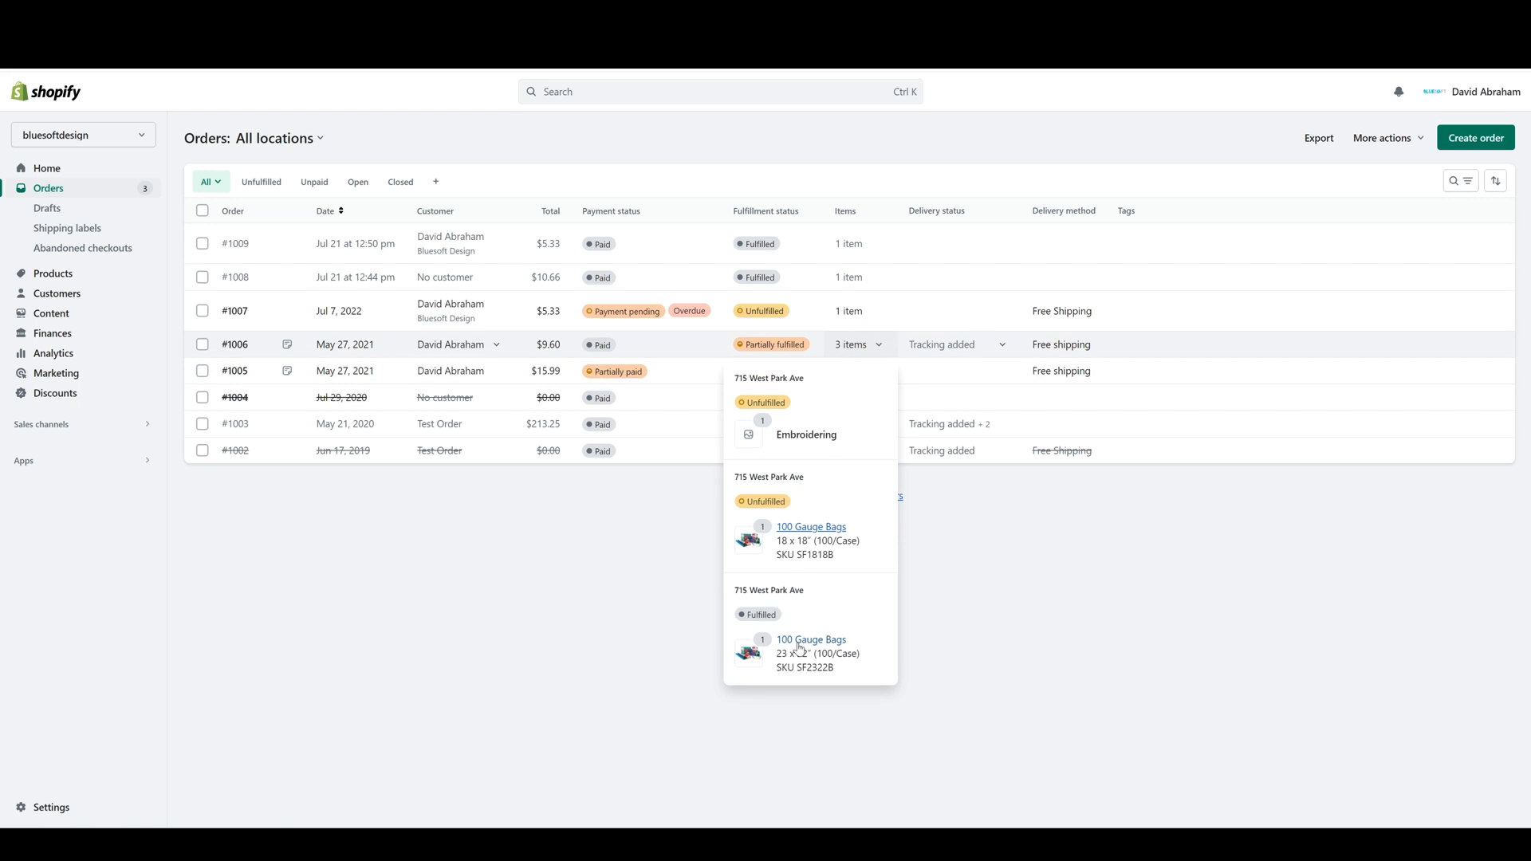
click(1020, 571)
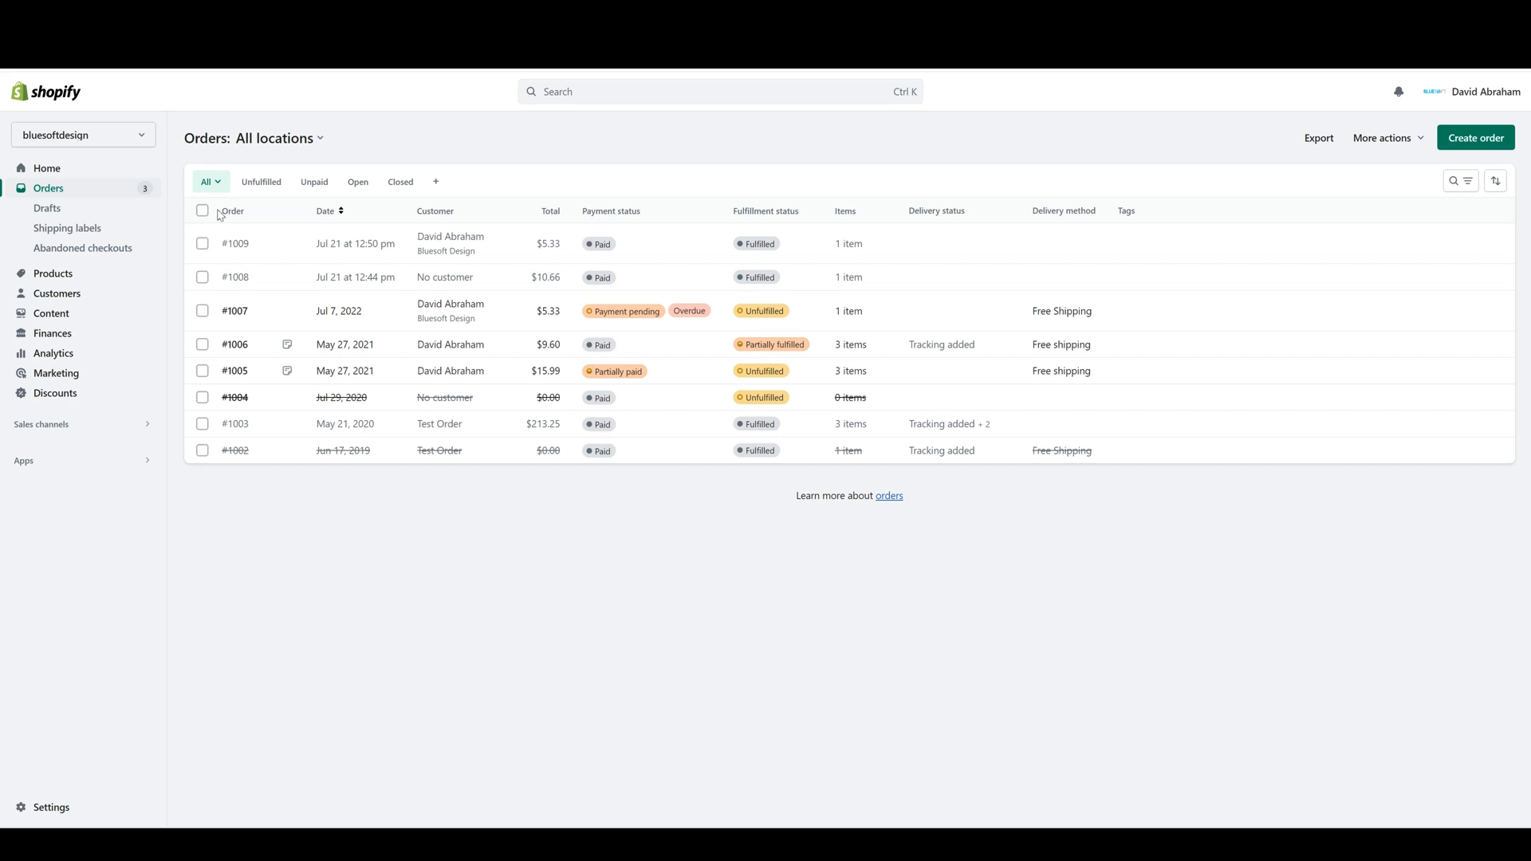
- Look through the Unfulfilled, Unpaid, Open and Closed order views in turn
click(270, 182)
click(314, 189)
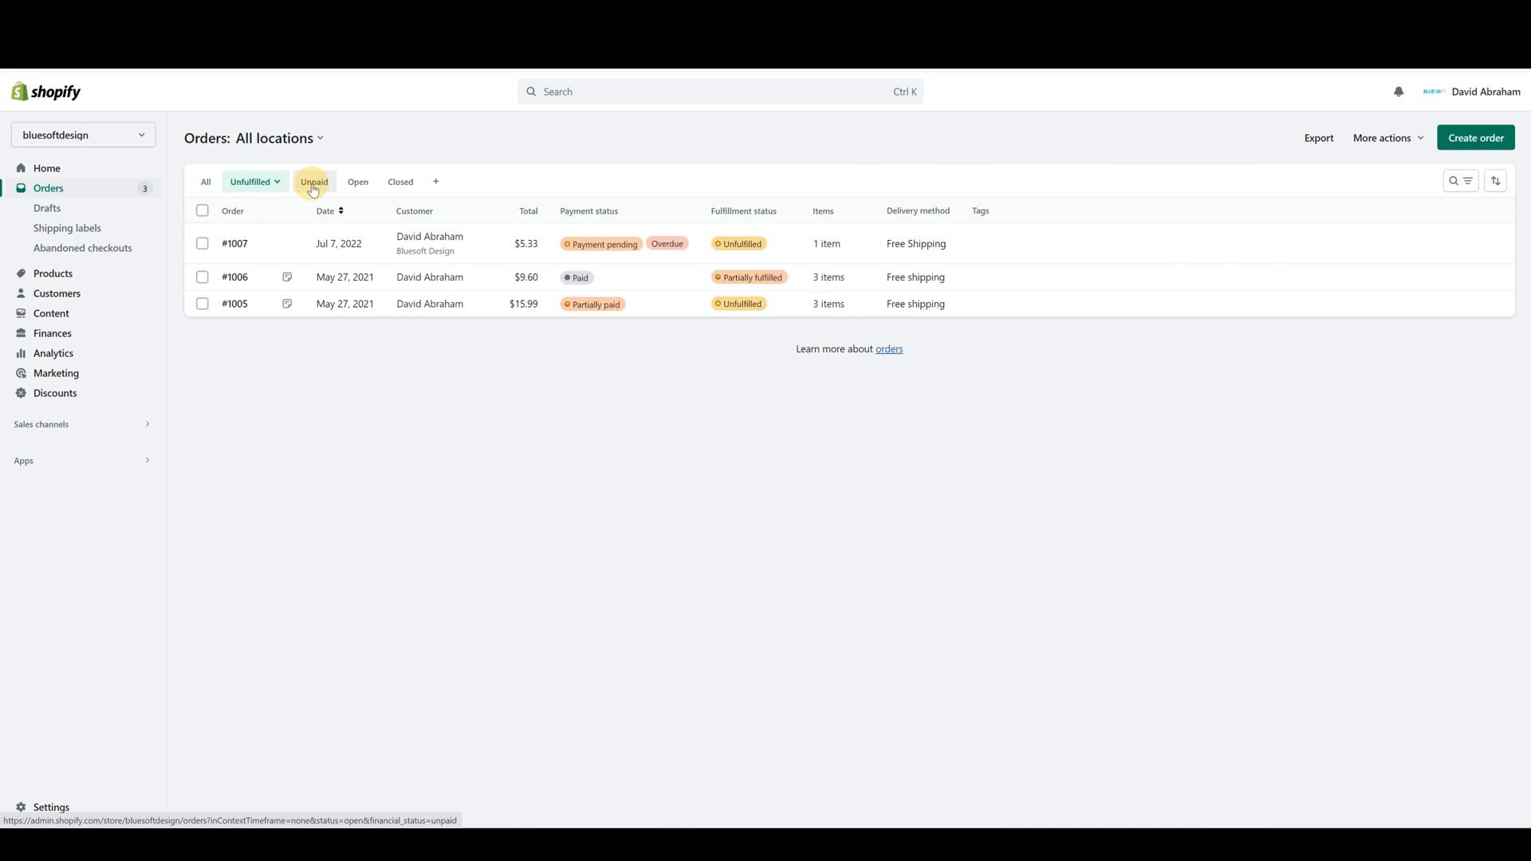
click(354, 187)
click(389, 189)
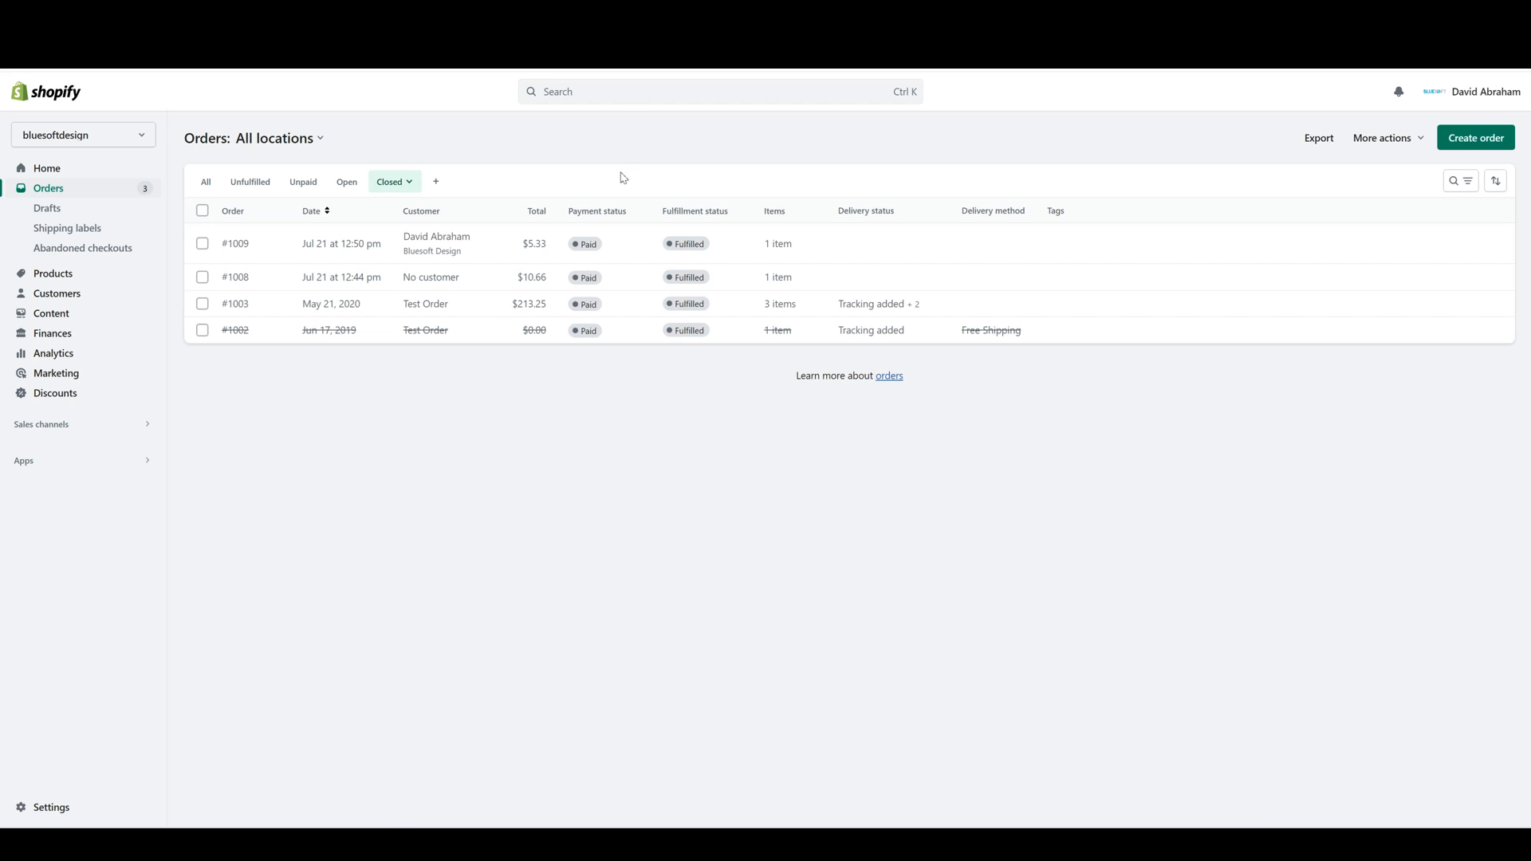
- Remove the Archived status filter from the Closed orders view and filter by risk level High instead
click(1463, 185)
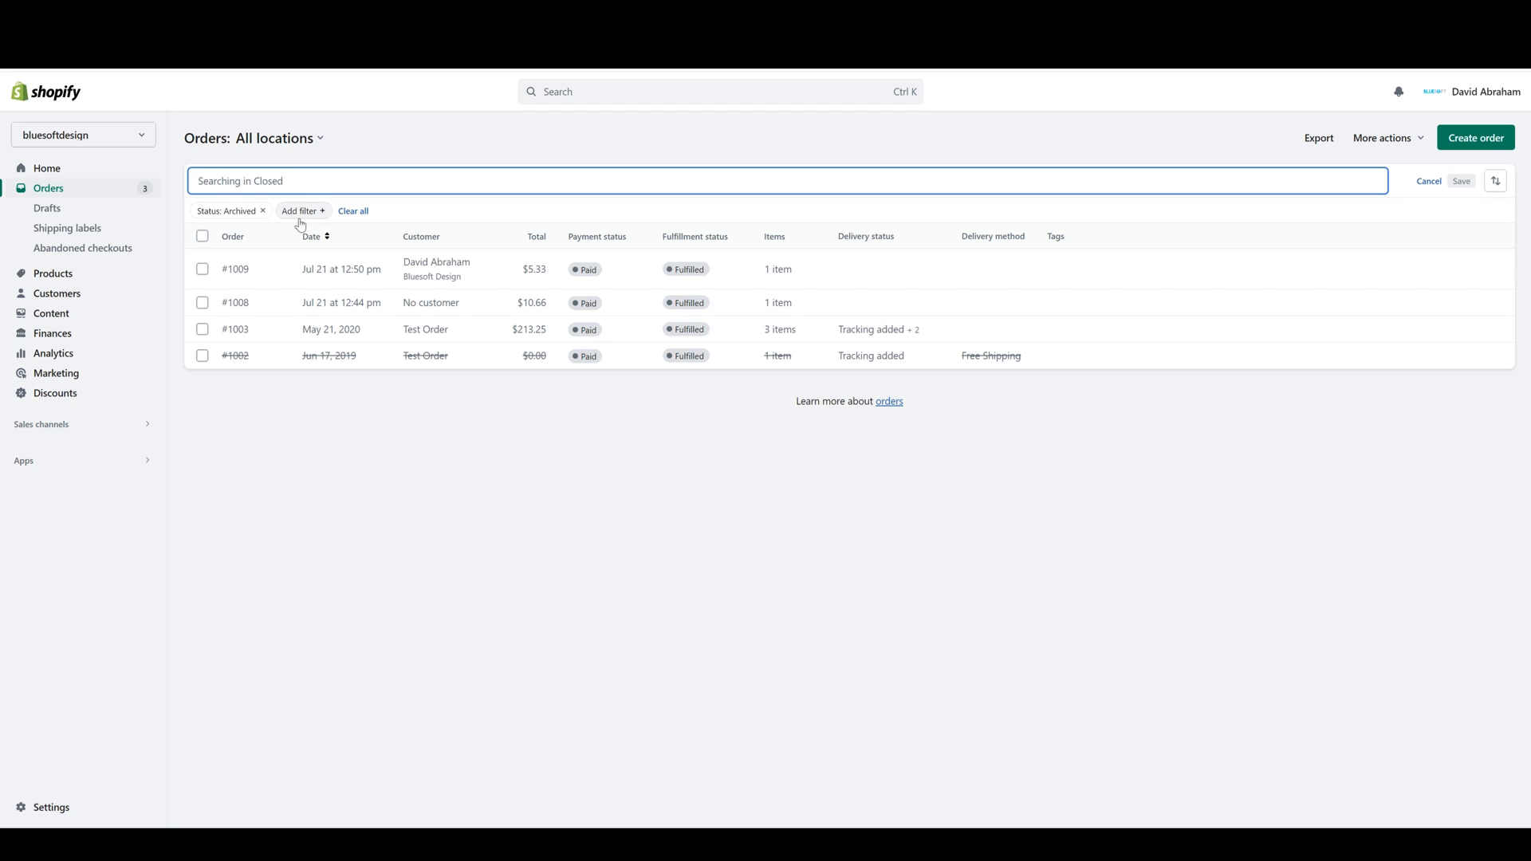
click(261, 212)
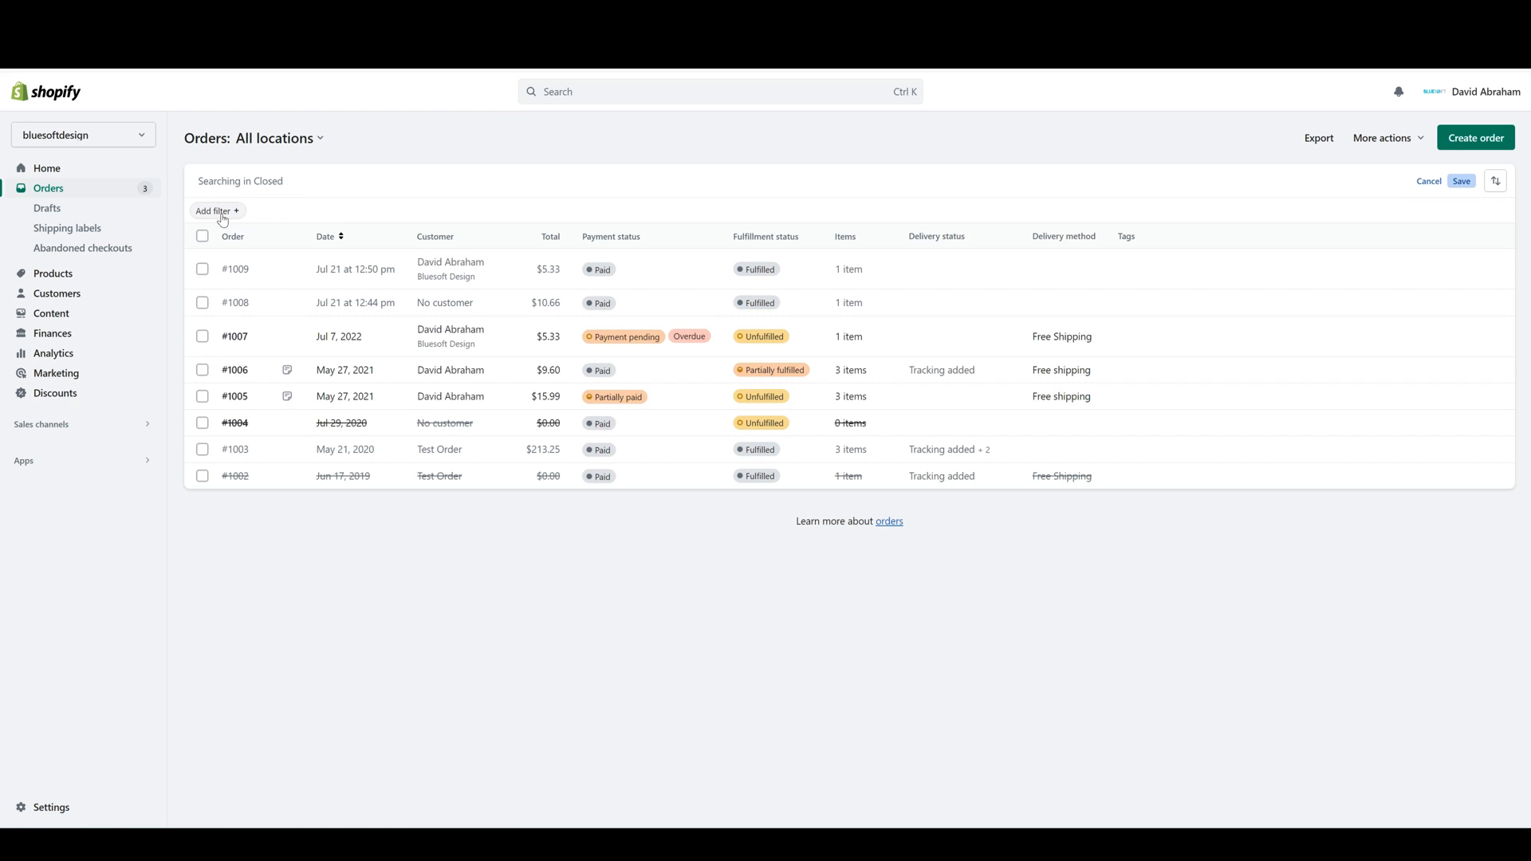
click(224, 212)
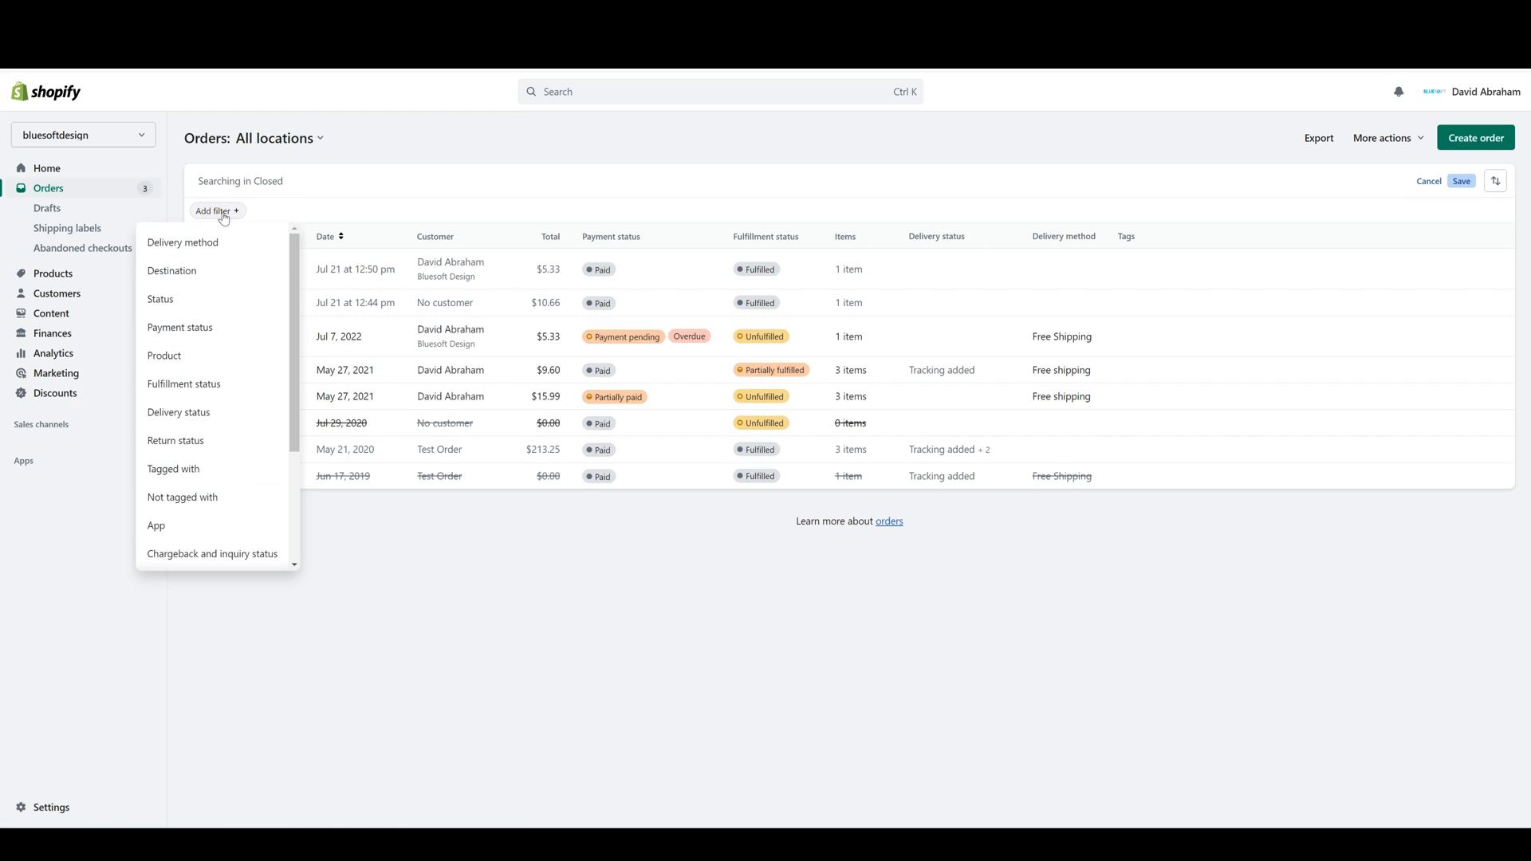
scroll(209, 303, down, 2)
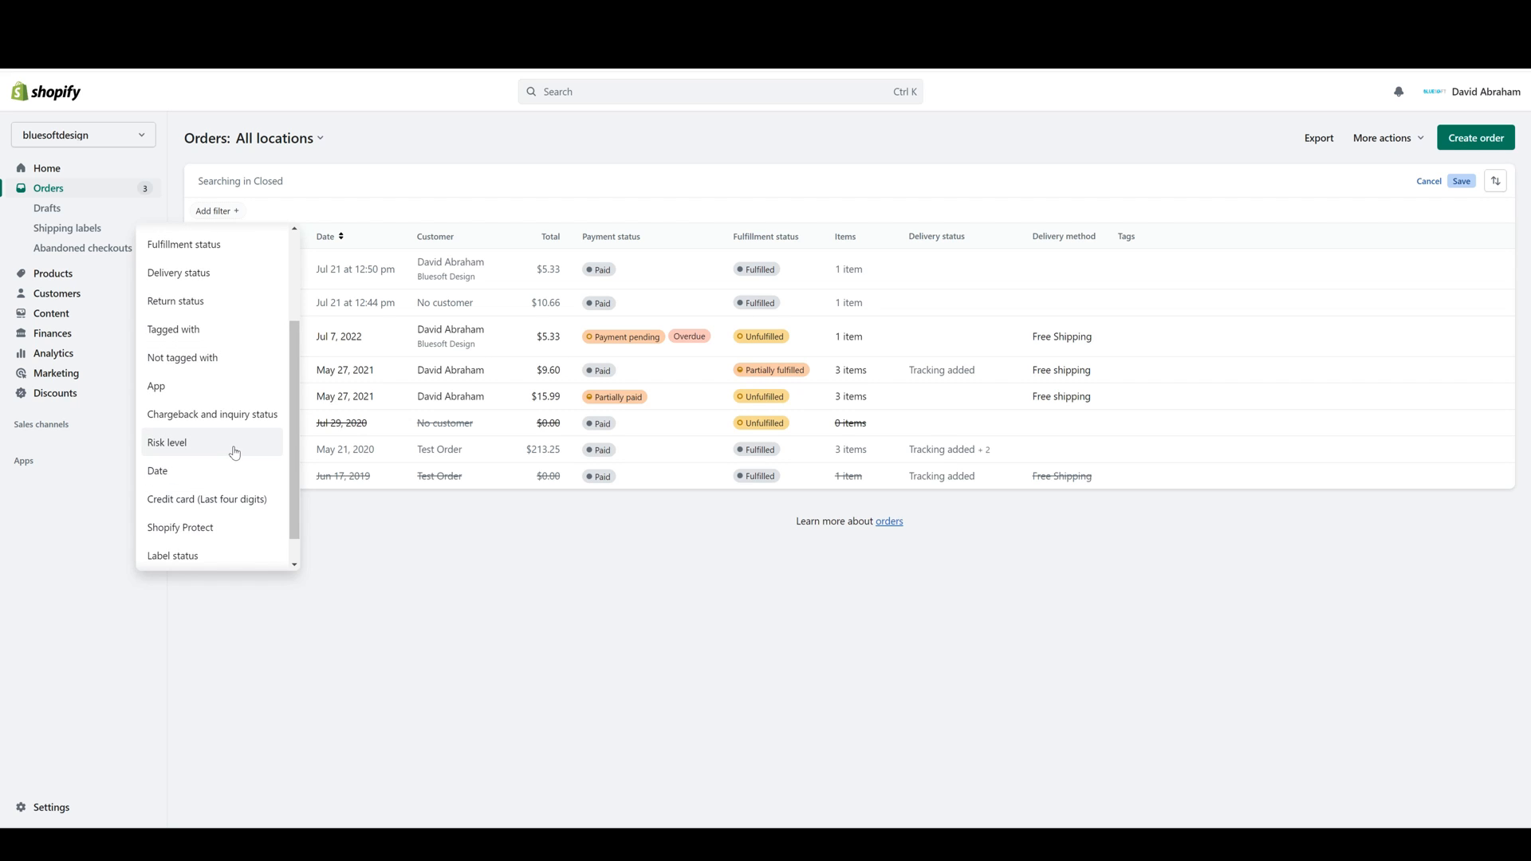
click(183, 449)
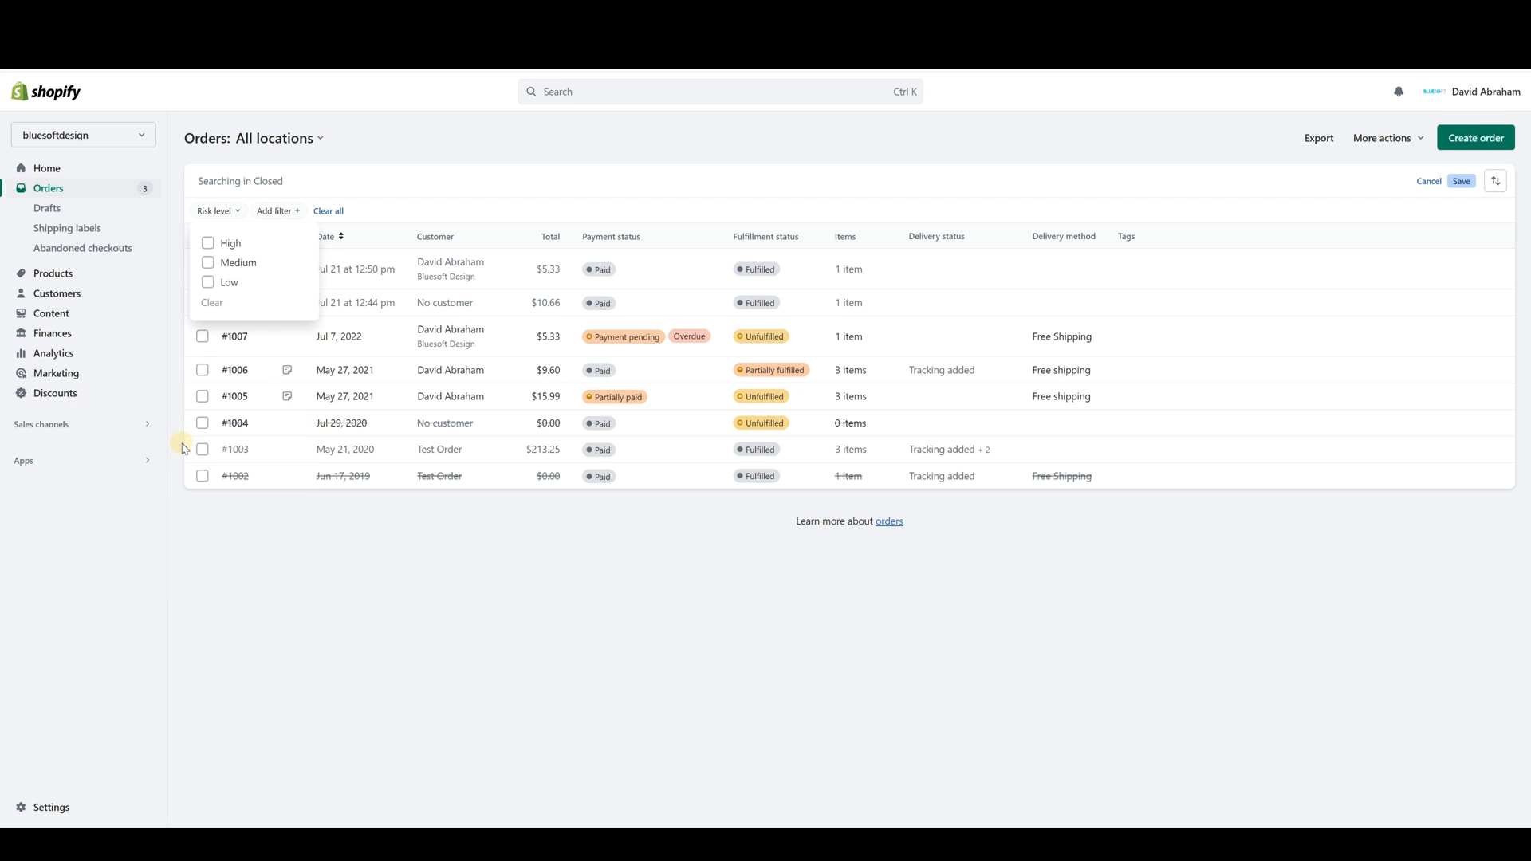
click(209, 243)
click(476, 174)
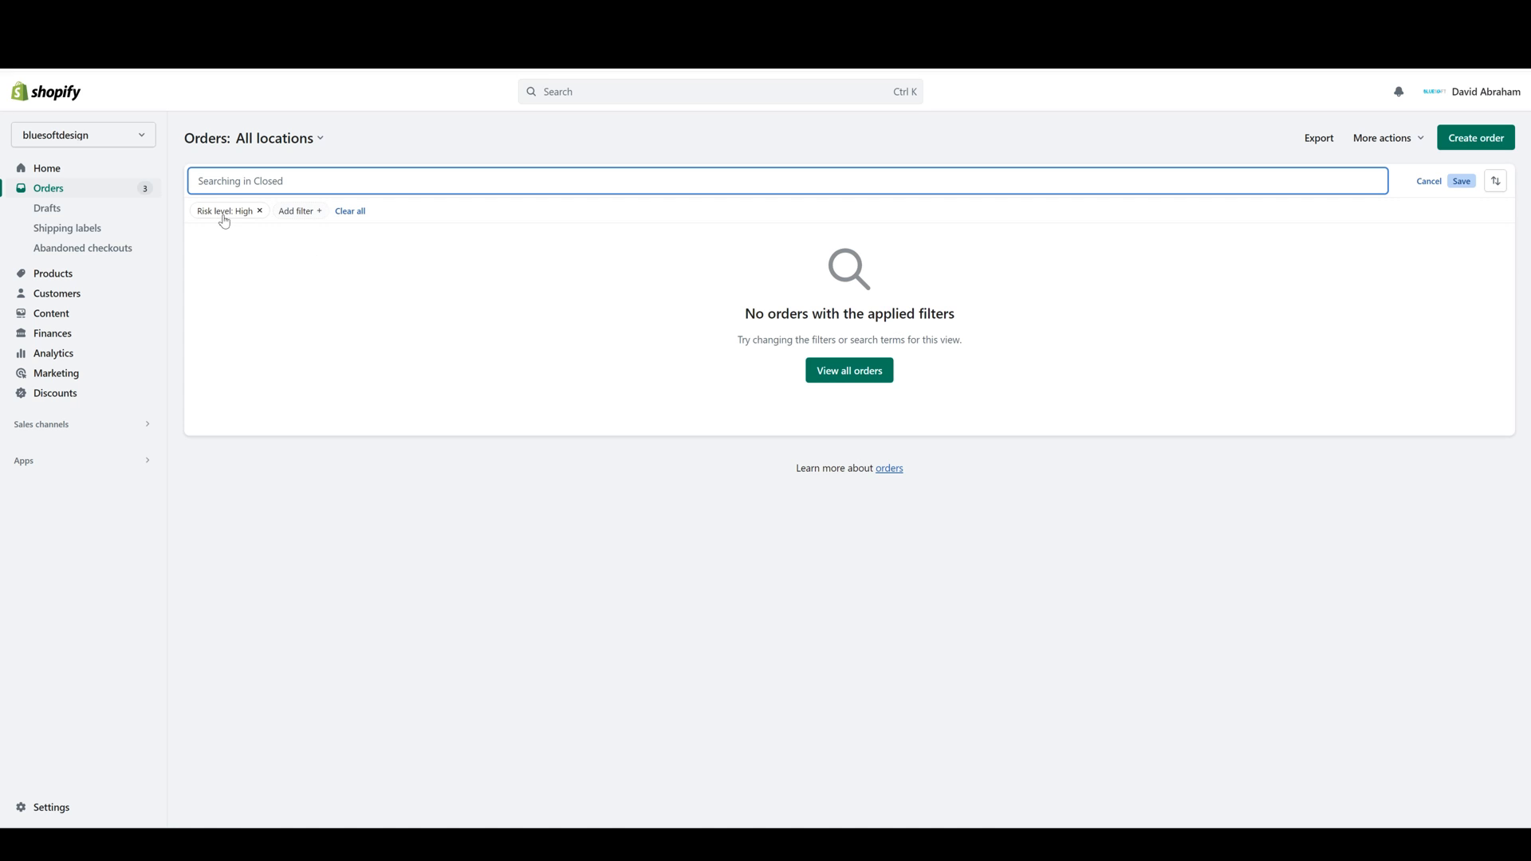
- Add an order date filter of Last 30 days to the Closed orders view
click(295, 210)
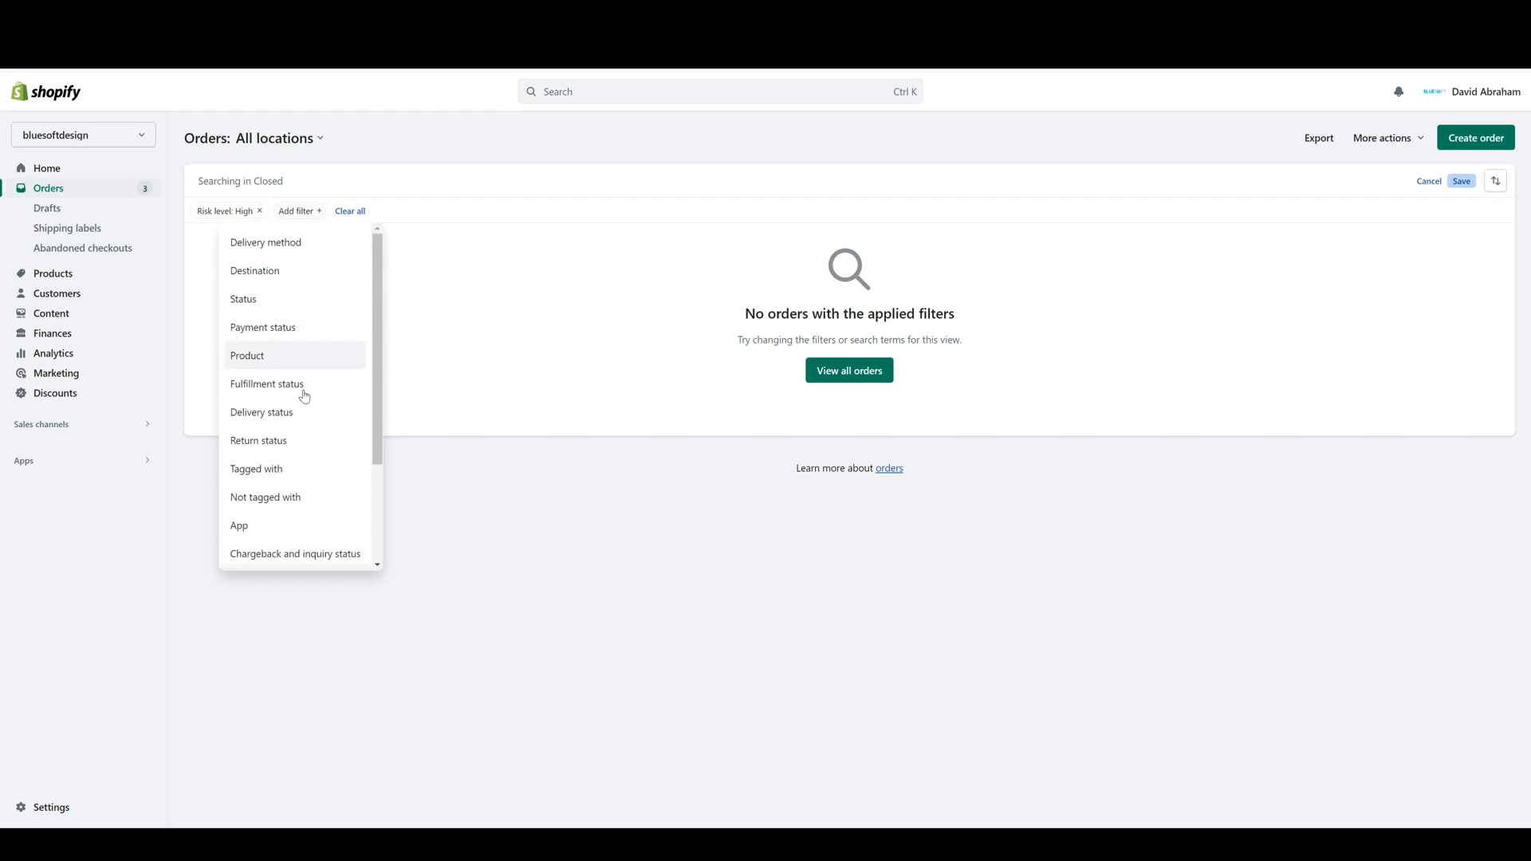
scroll(307, 375, down, 1)
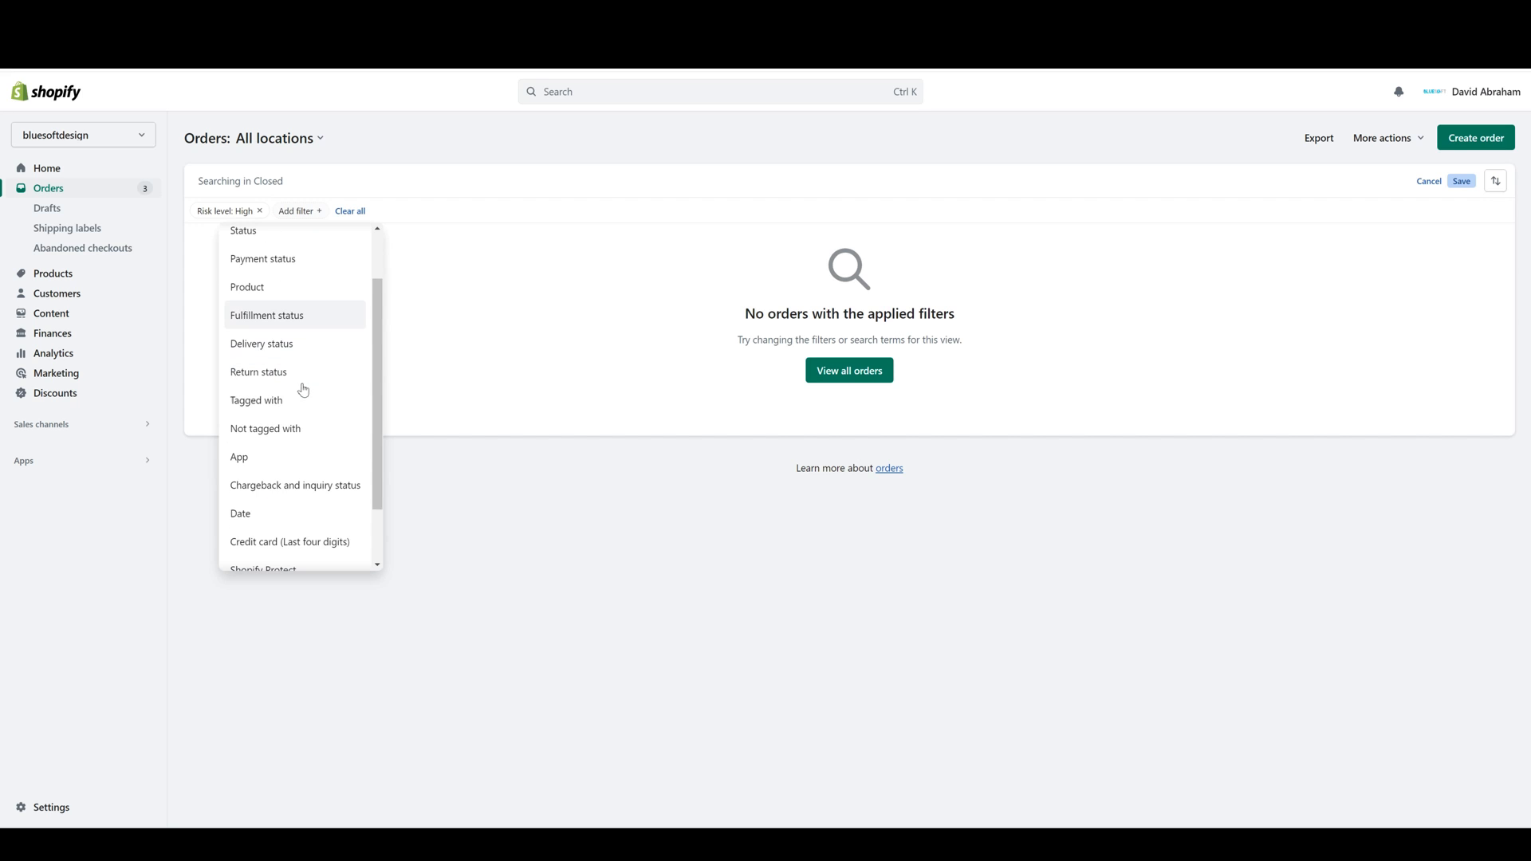
click(277, 526)
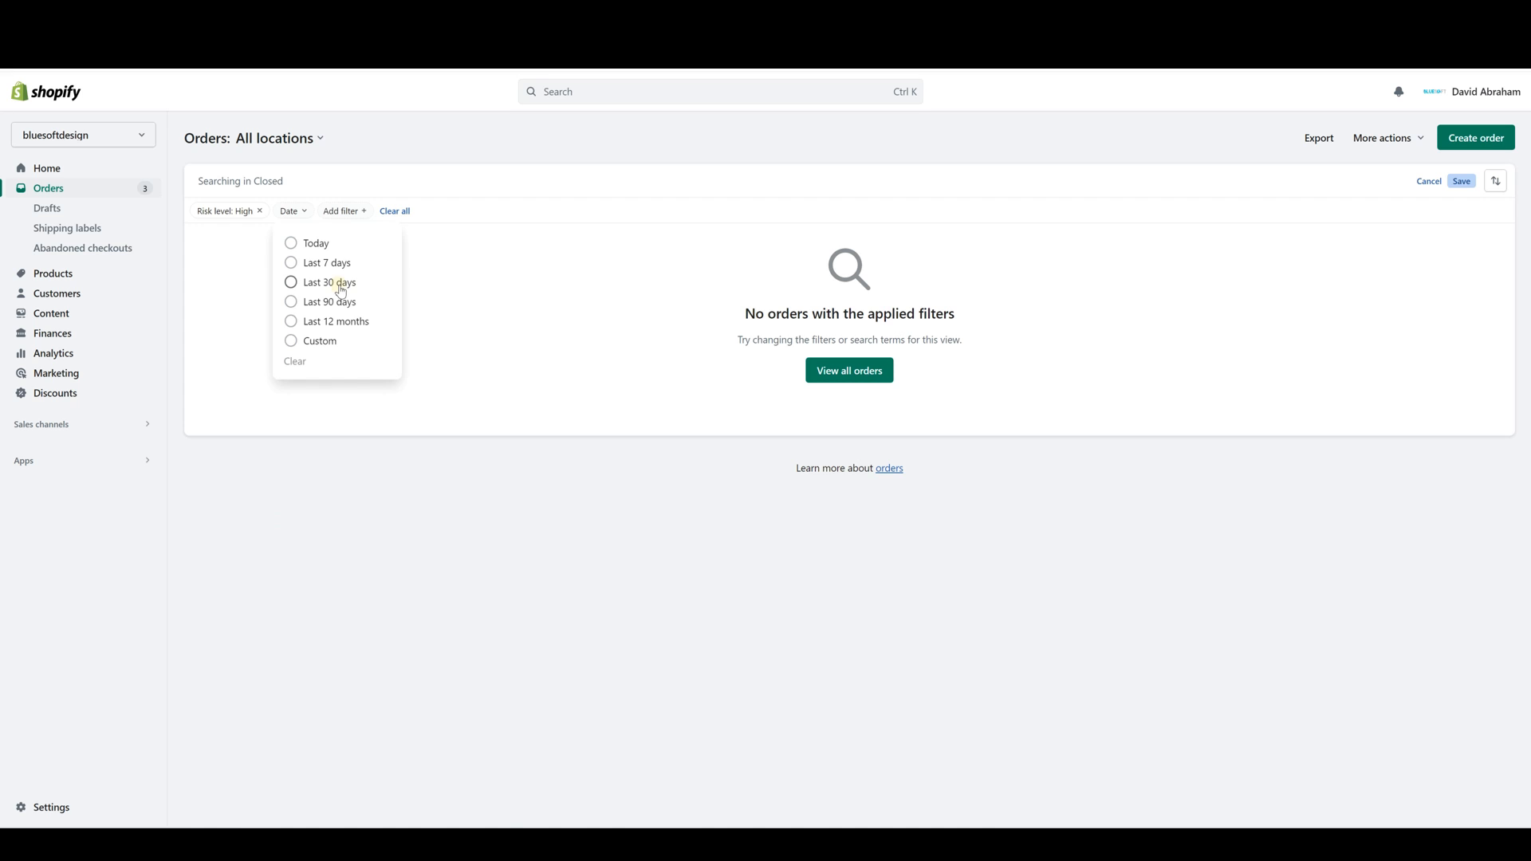
click(341, 288)
click(272, 507)
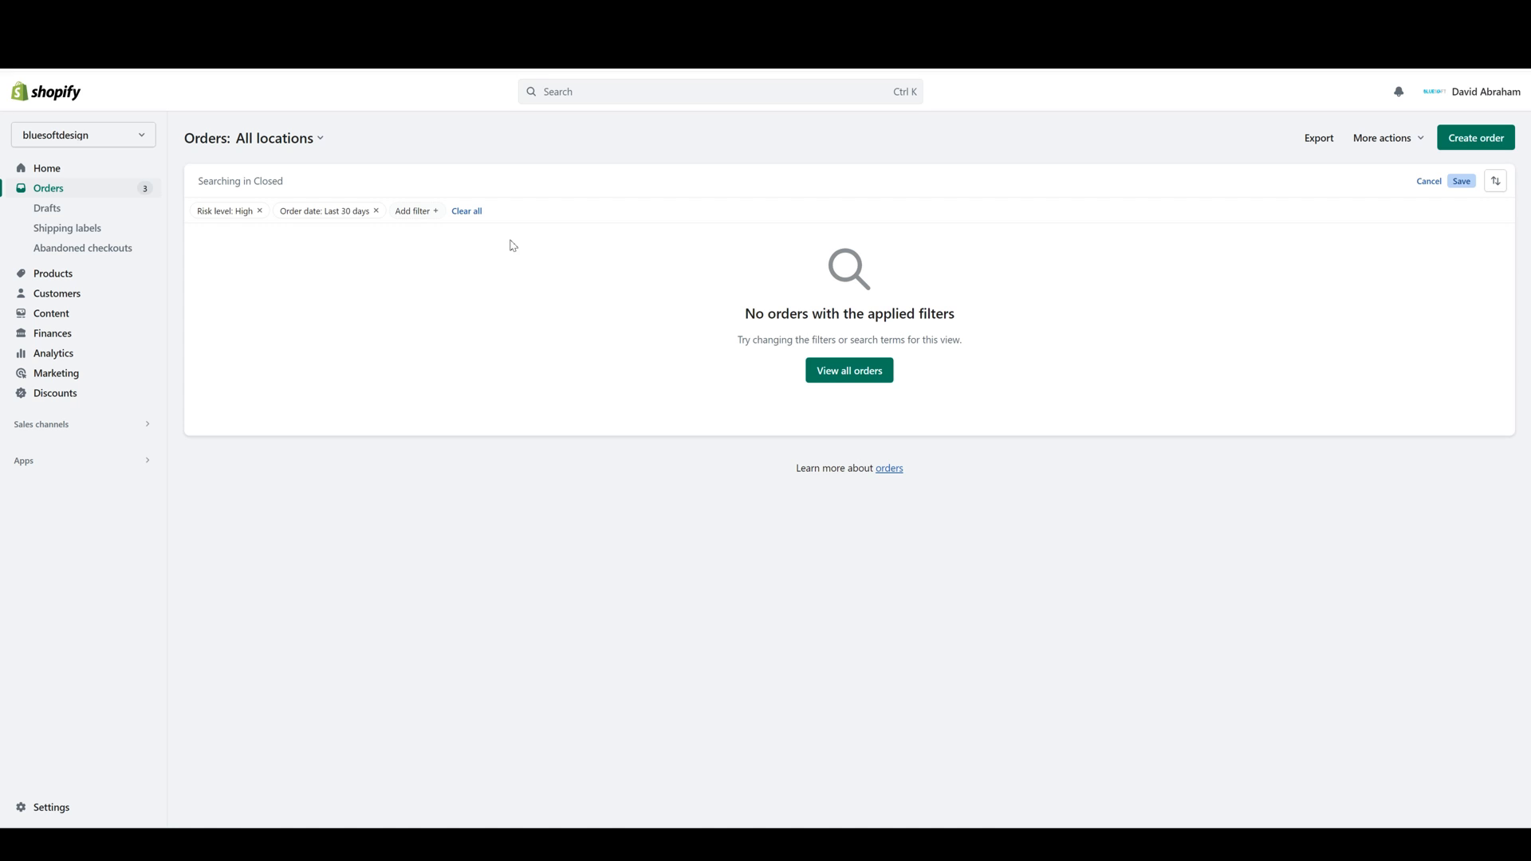
- Remove the risk level filter, save the changed filters to the Closed view, and compare it with the All view
click(260, 212)
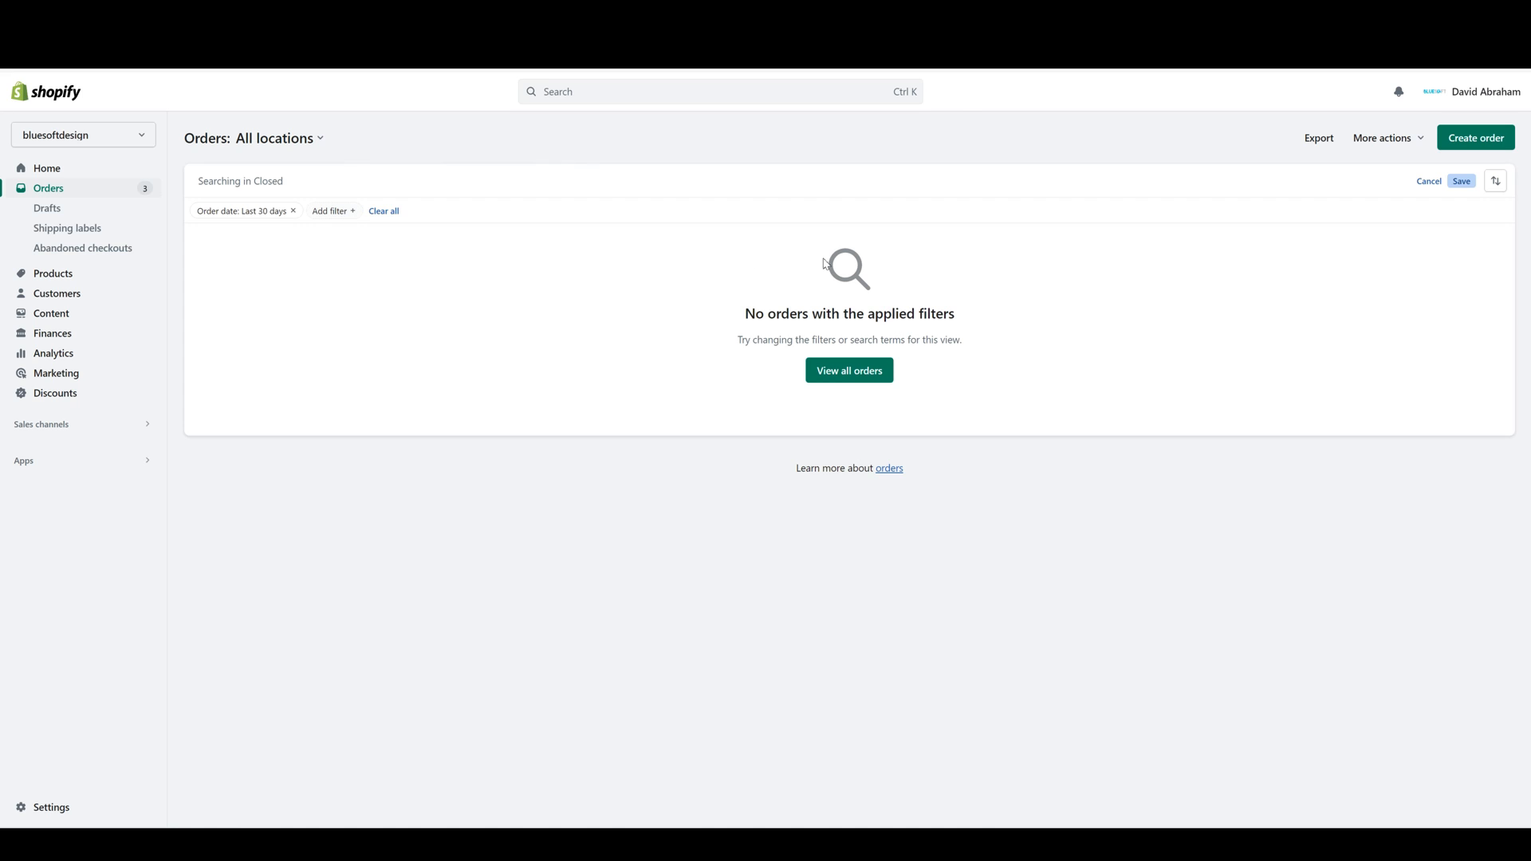
click(1468, 183)
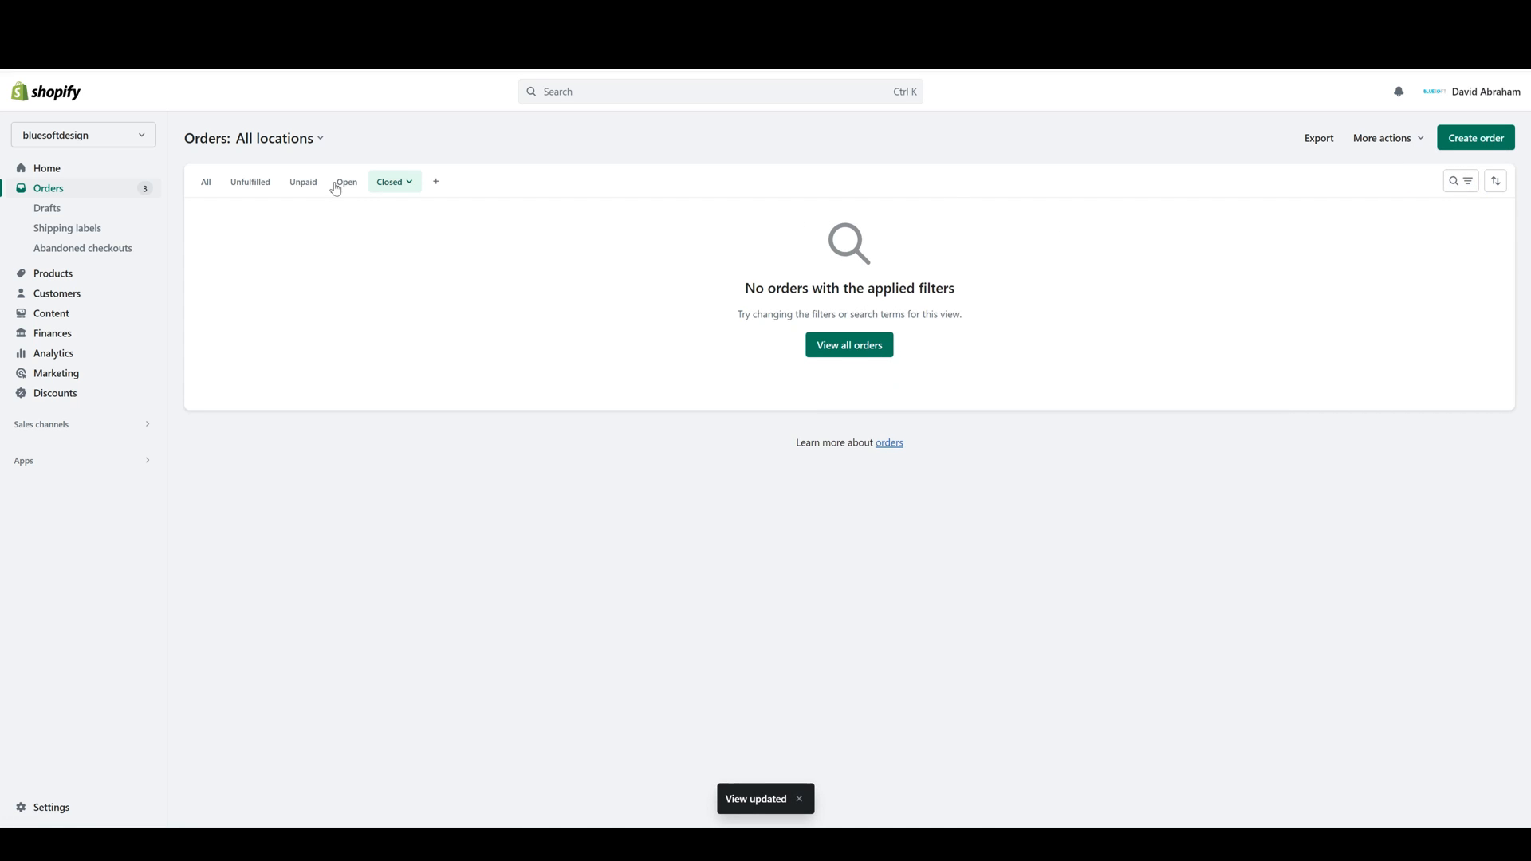
click(209, 183)
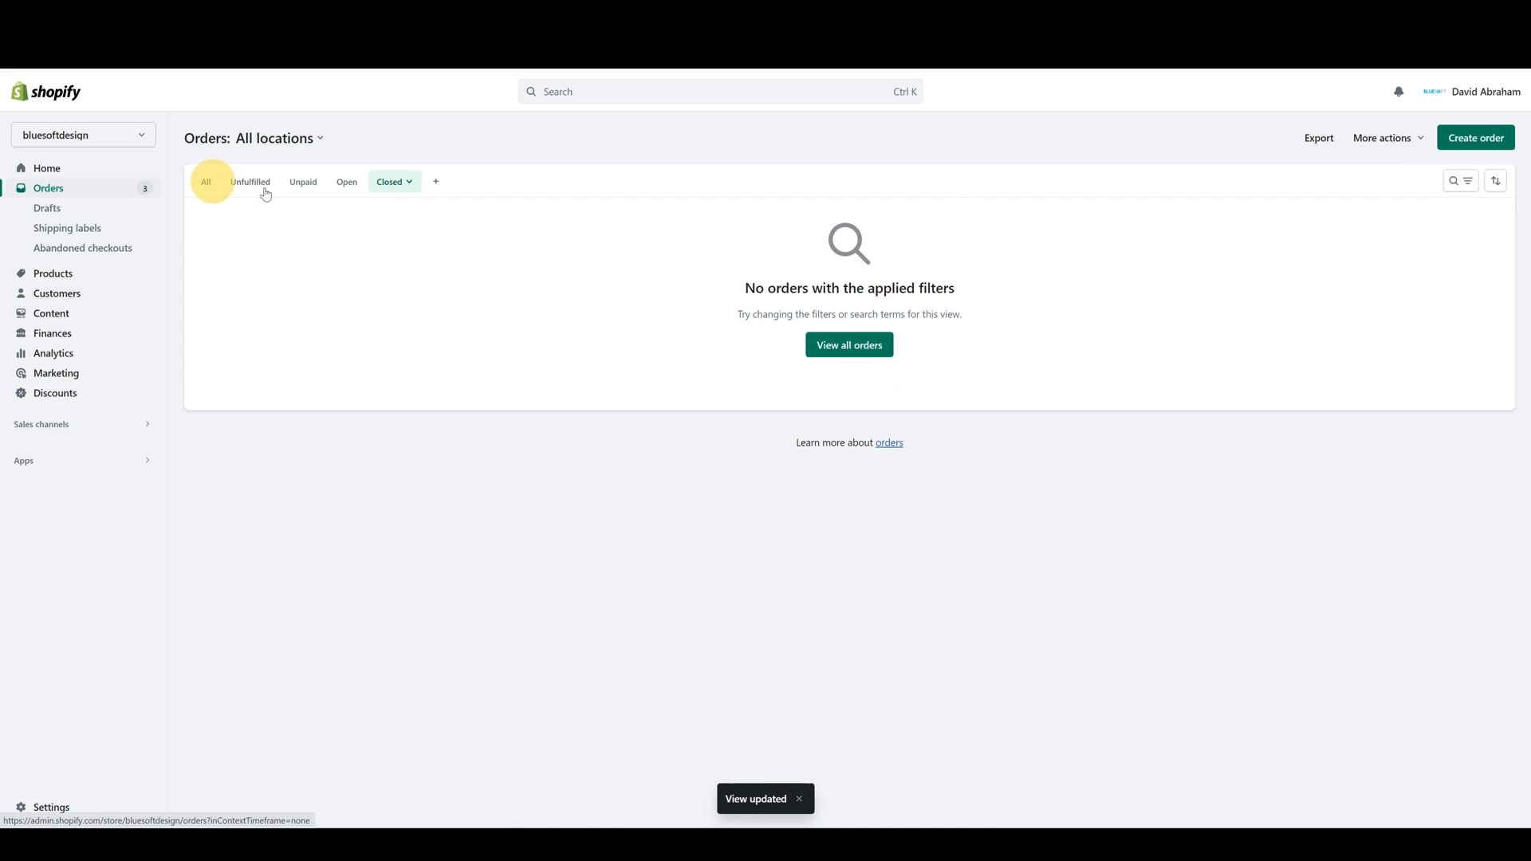
click(208, 183)
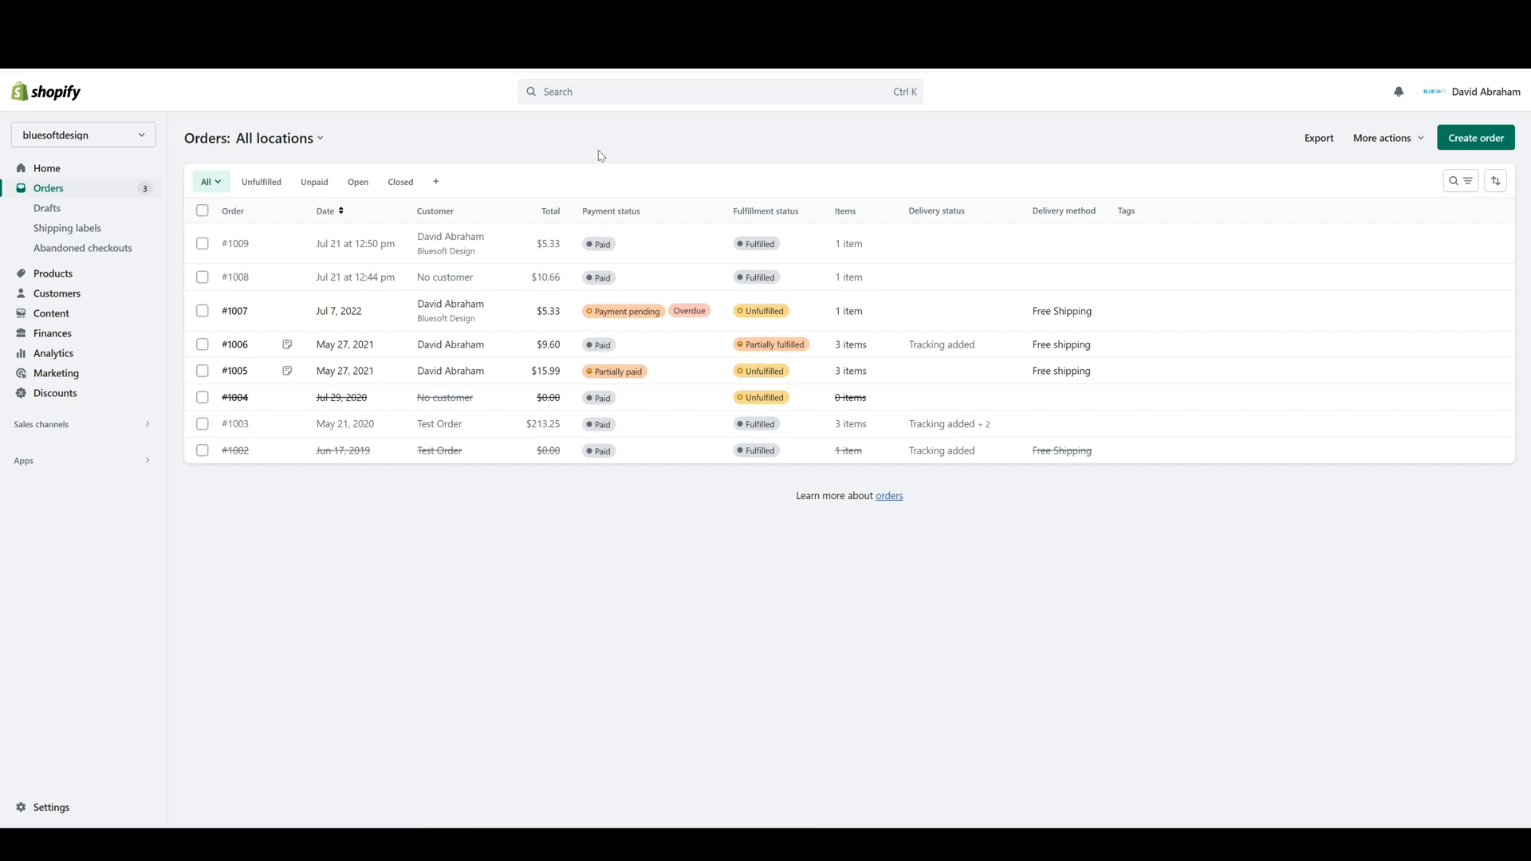
click(401, 183)
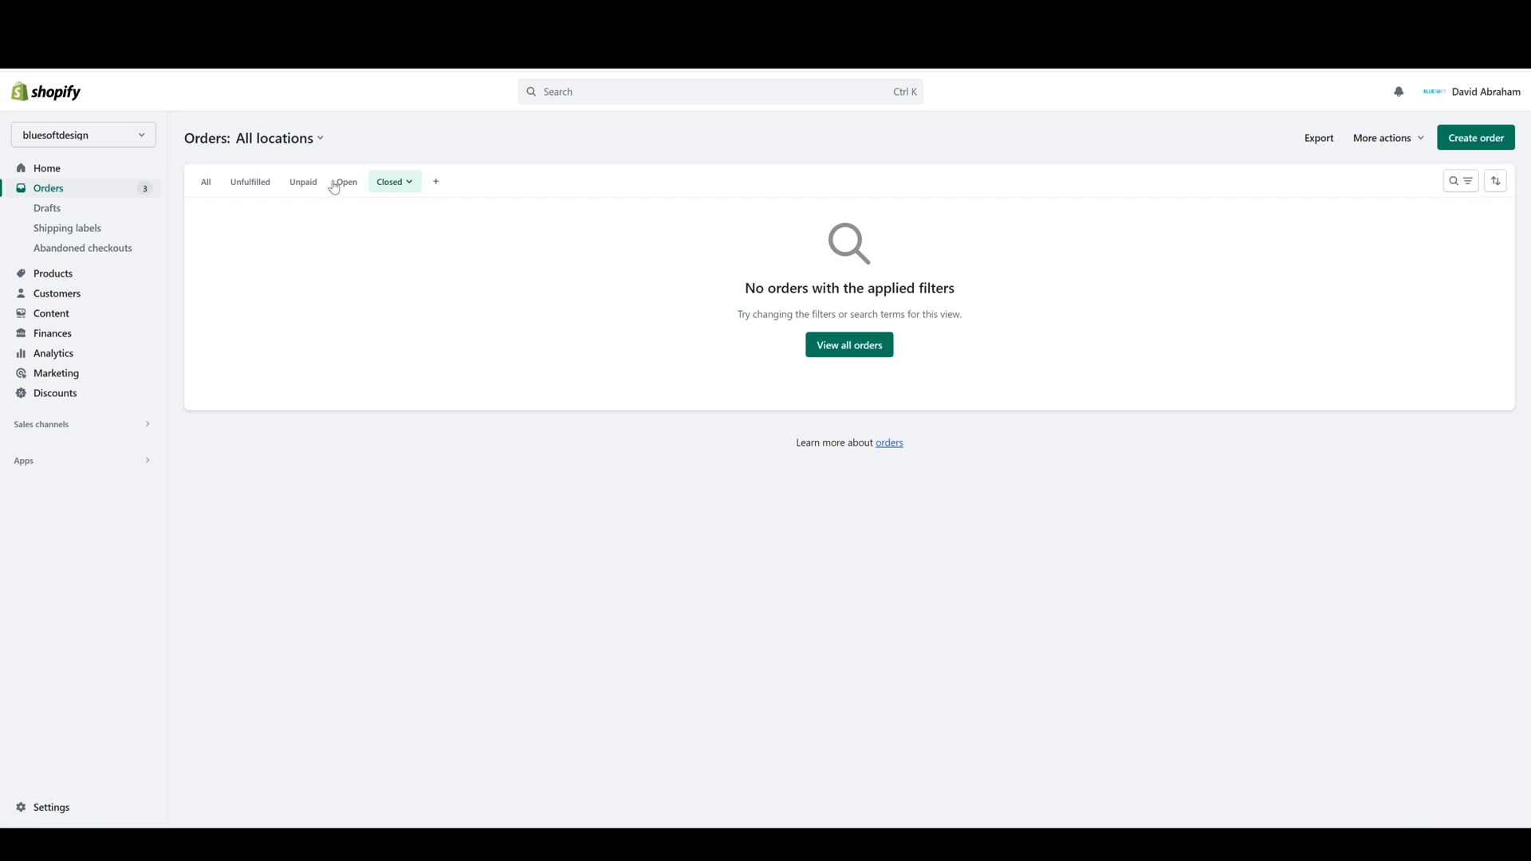
click(205, 181)
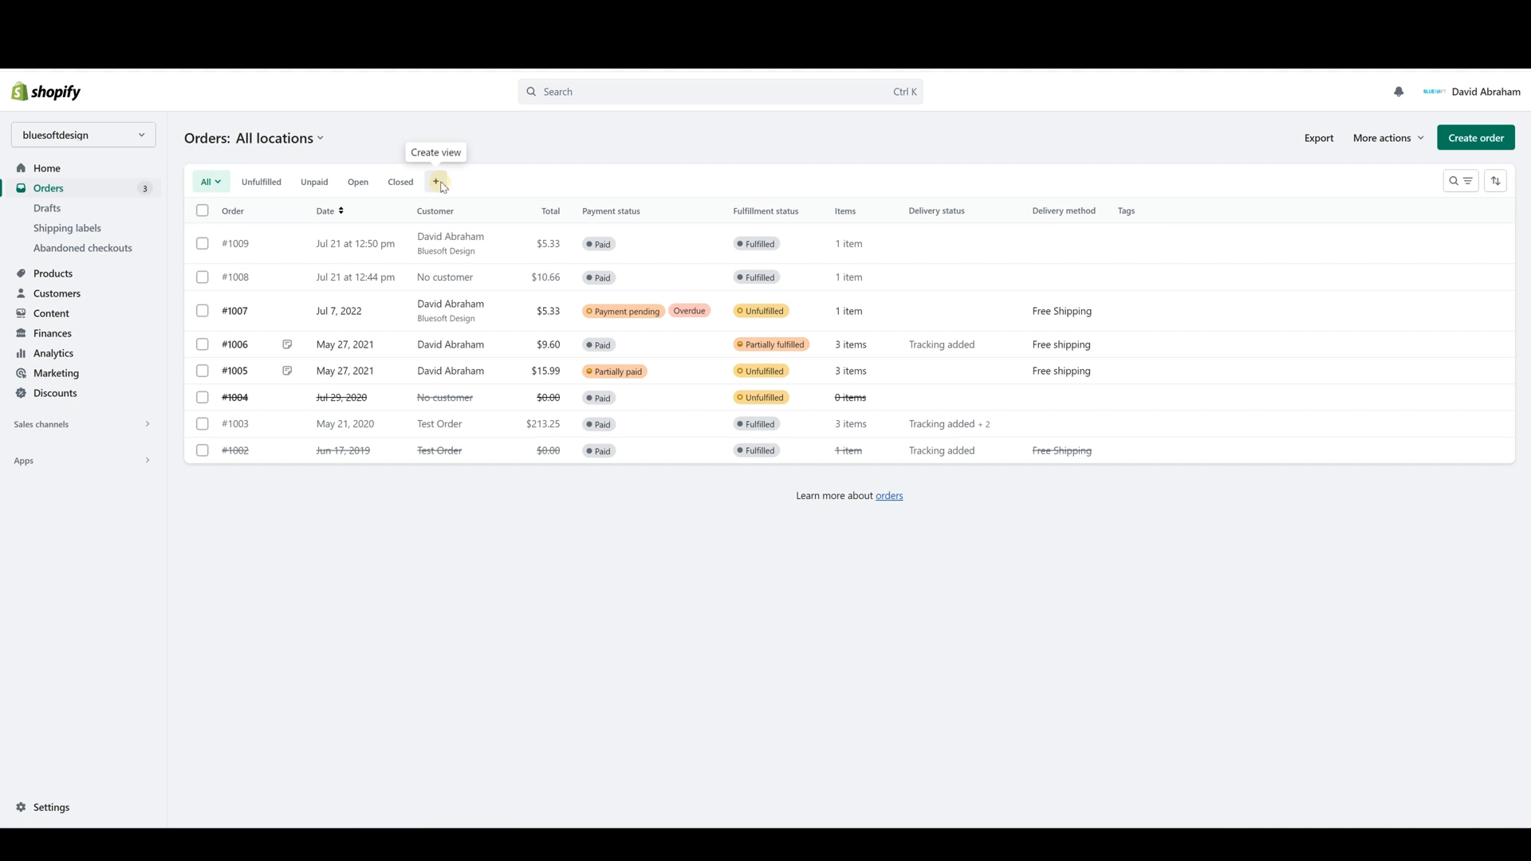
- Create a new orders view named "High Risk Orders"
click(438, 182)
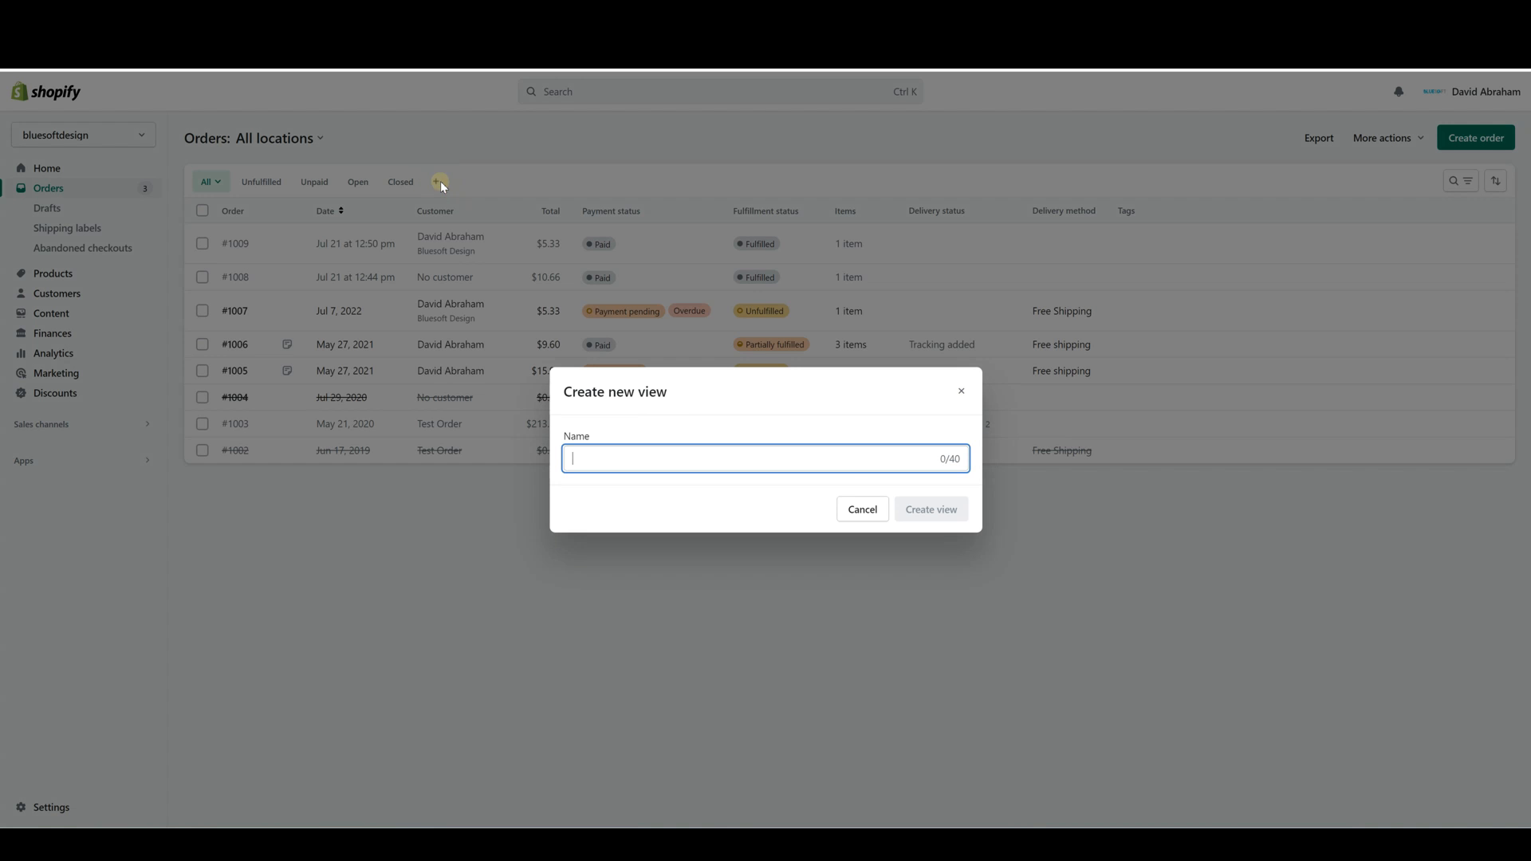
click(867, 507)
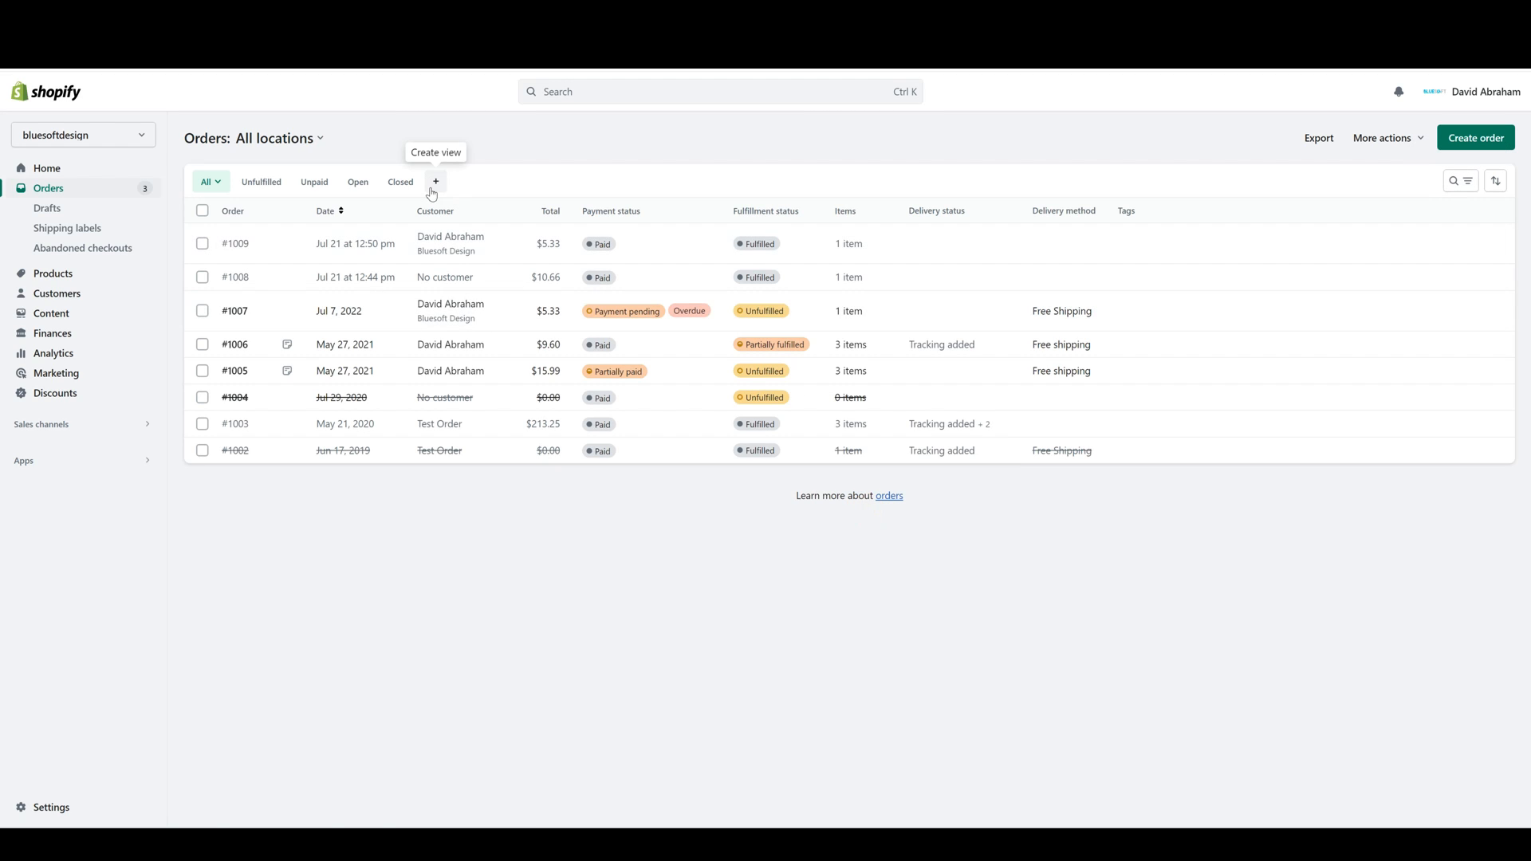
click(433, 184)
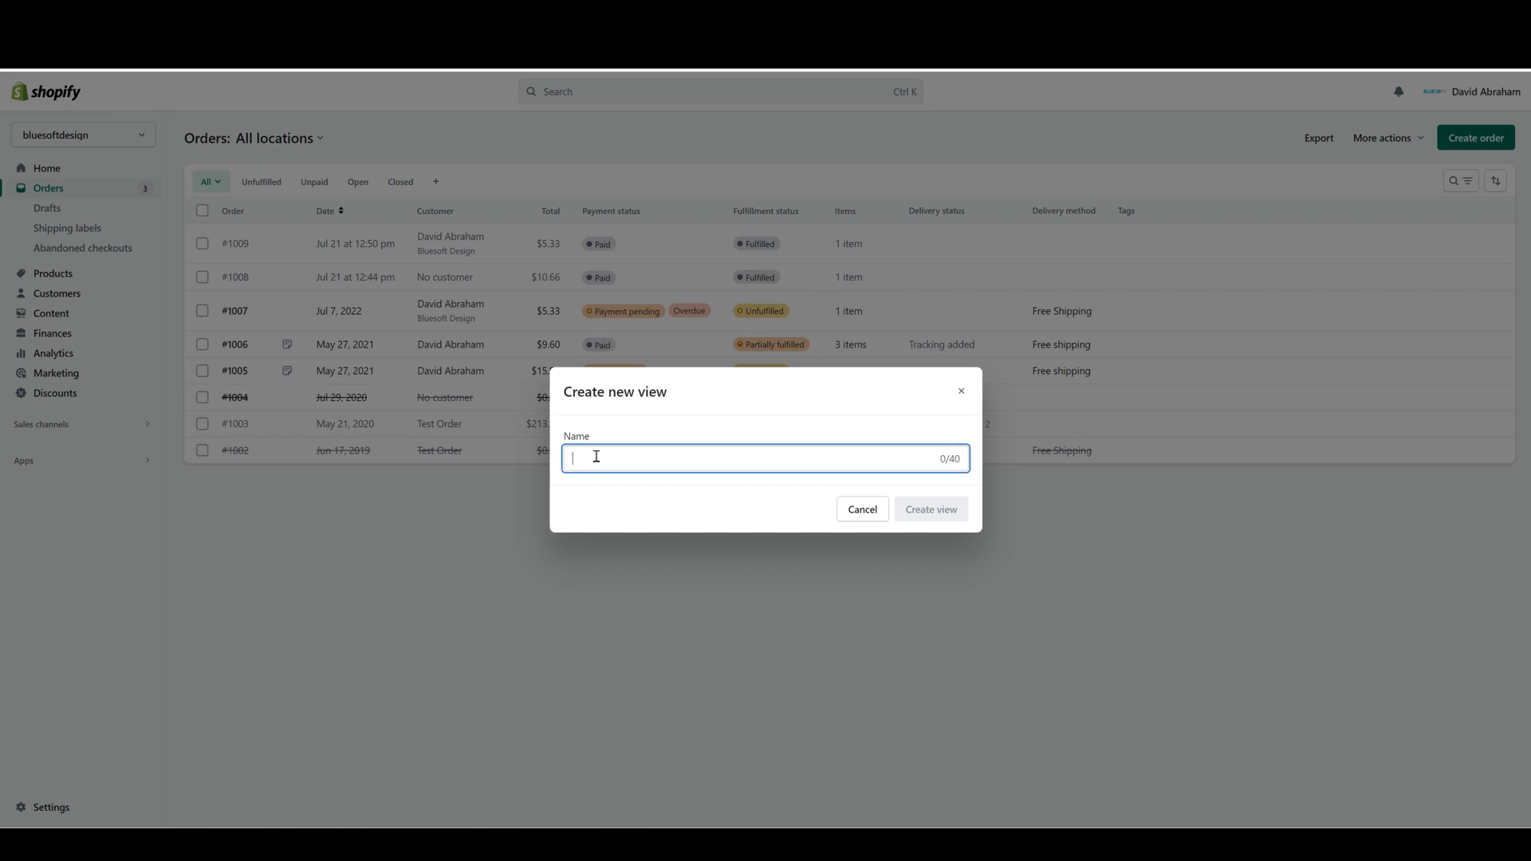
text(High Risk Orders)
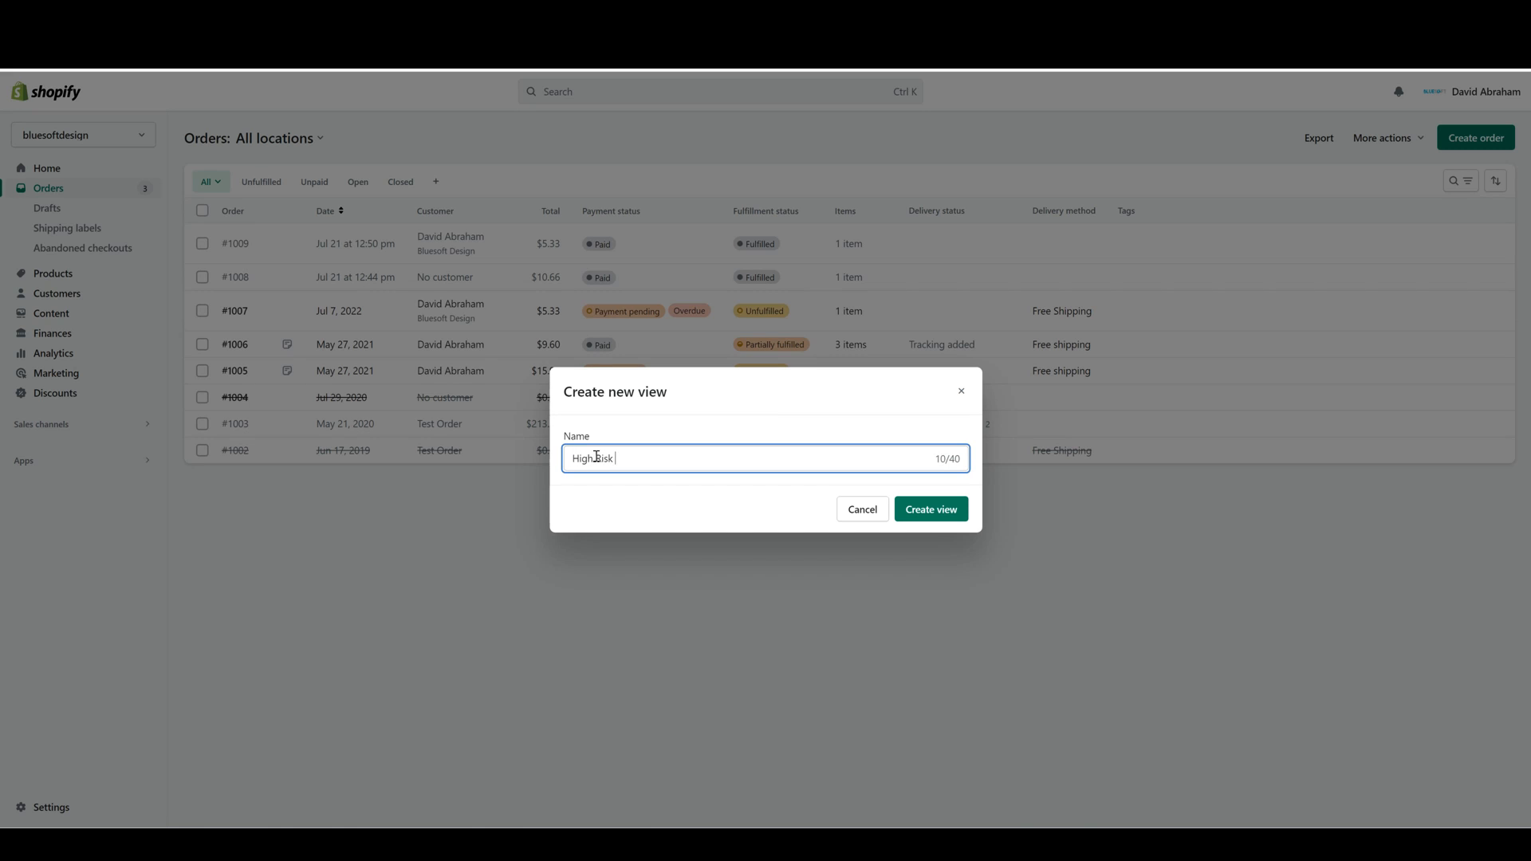
click(904, 507)
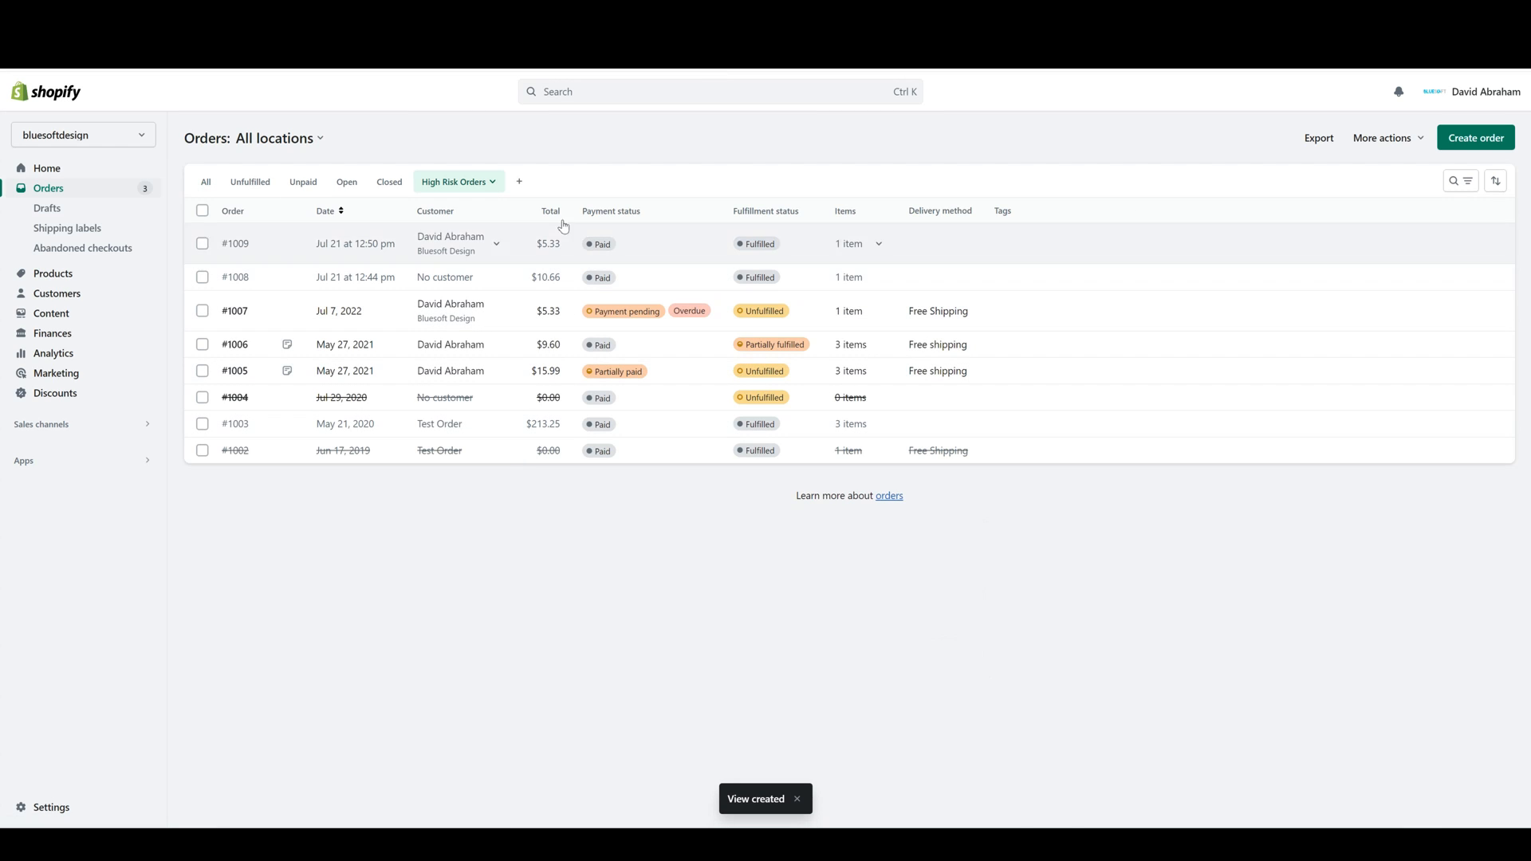
- Filter the High Risk Orders view by risk level High, save the view, and return to the All orders view
click(1461, 180)
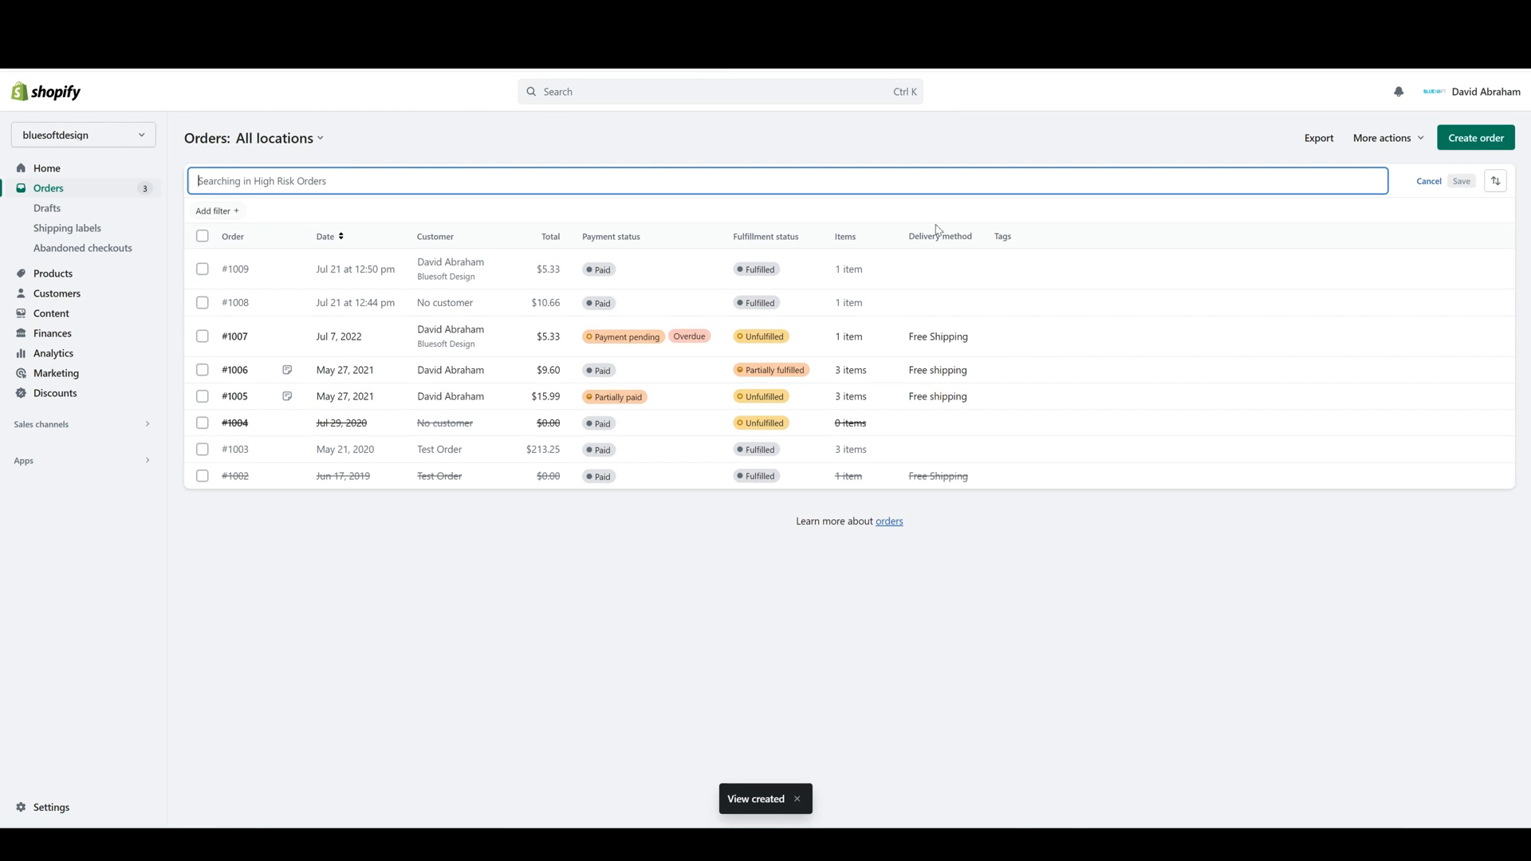
click(213, 211)
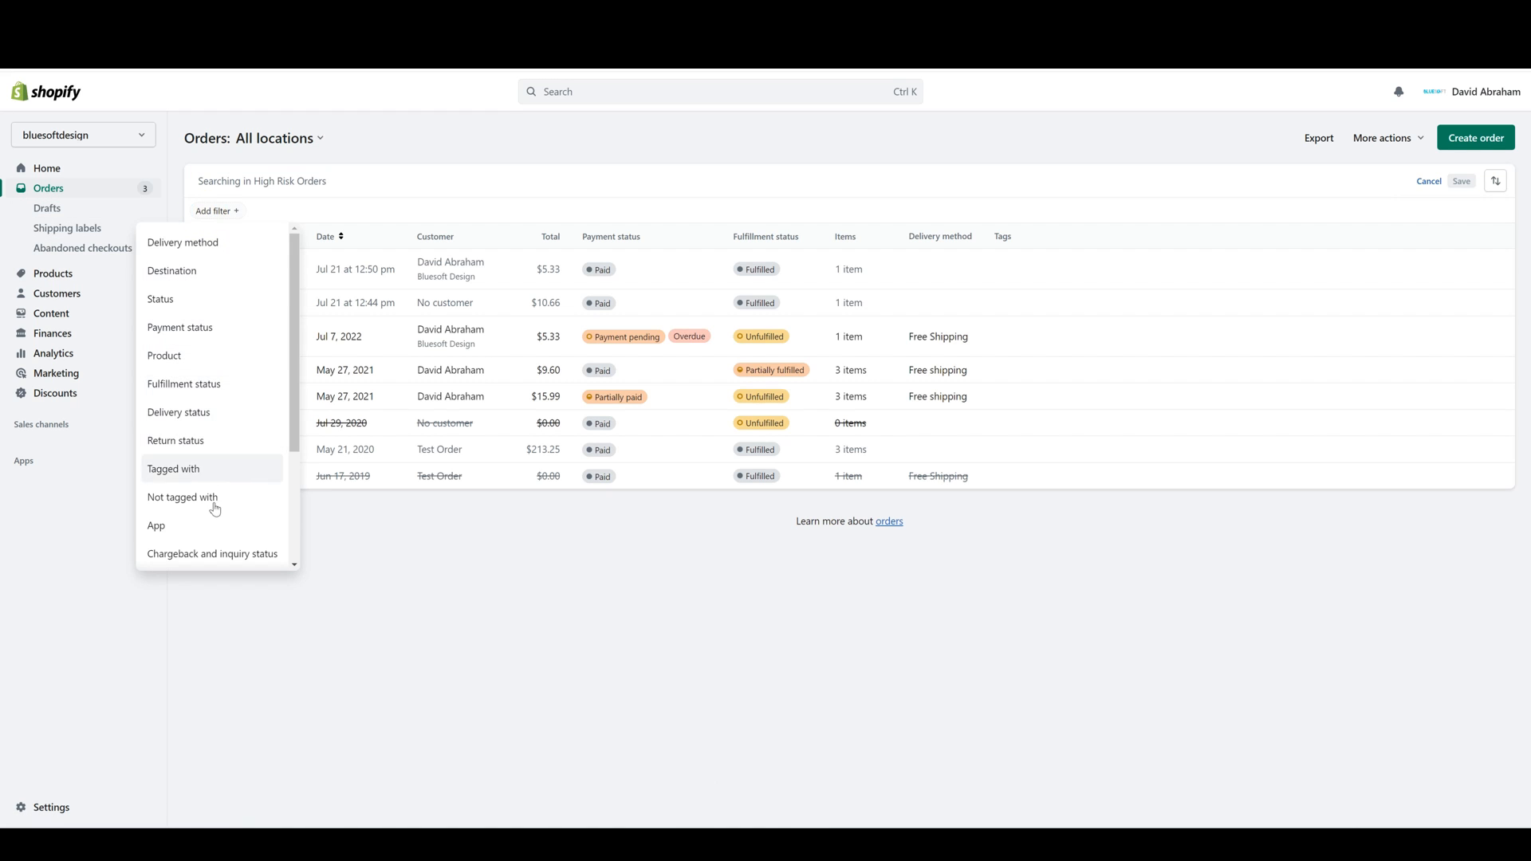
scroll(213, 496, down, 2)
click(228, 441)
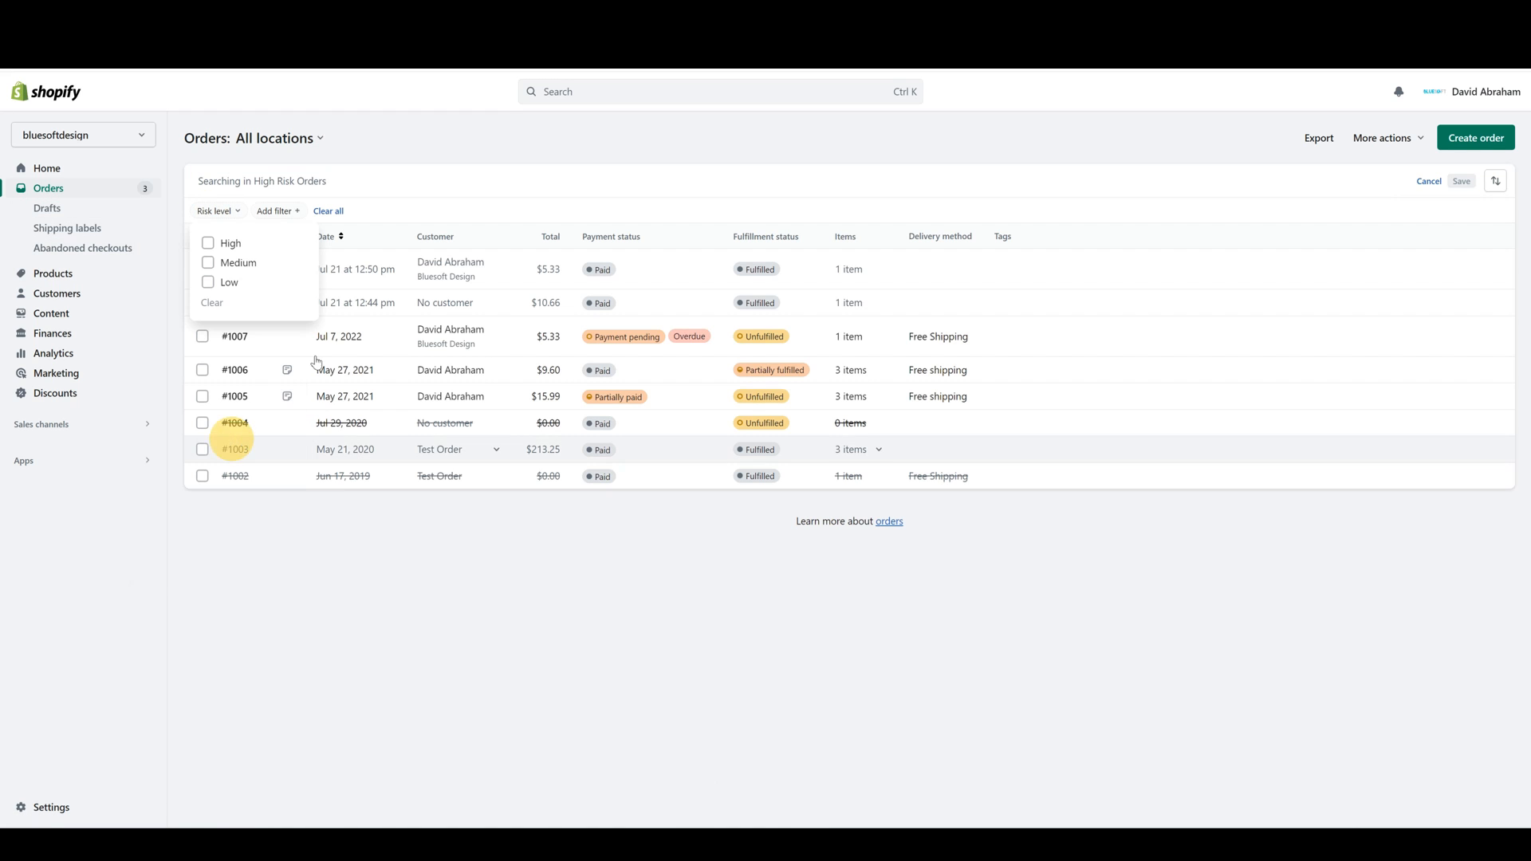
click(212, 243)
click(454, 171)
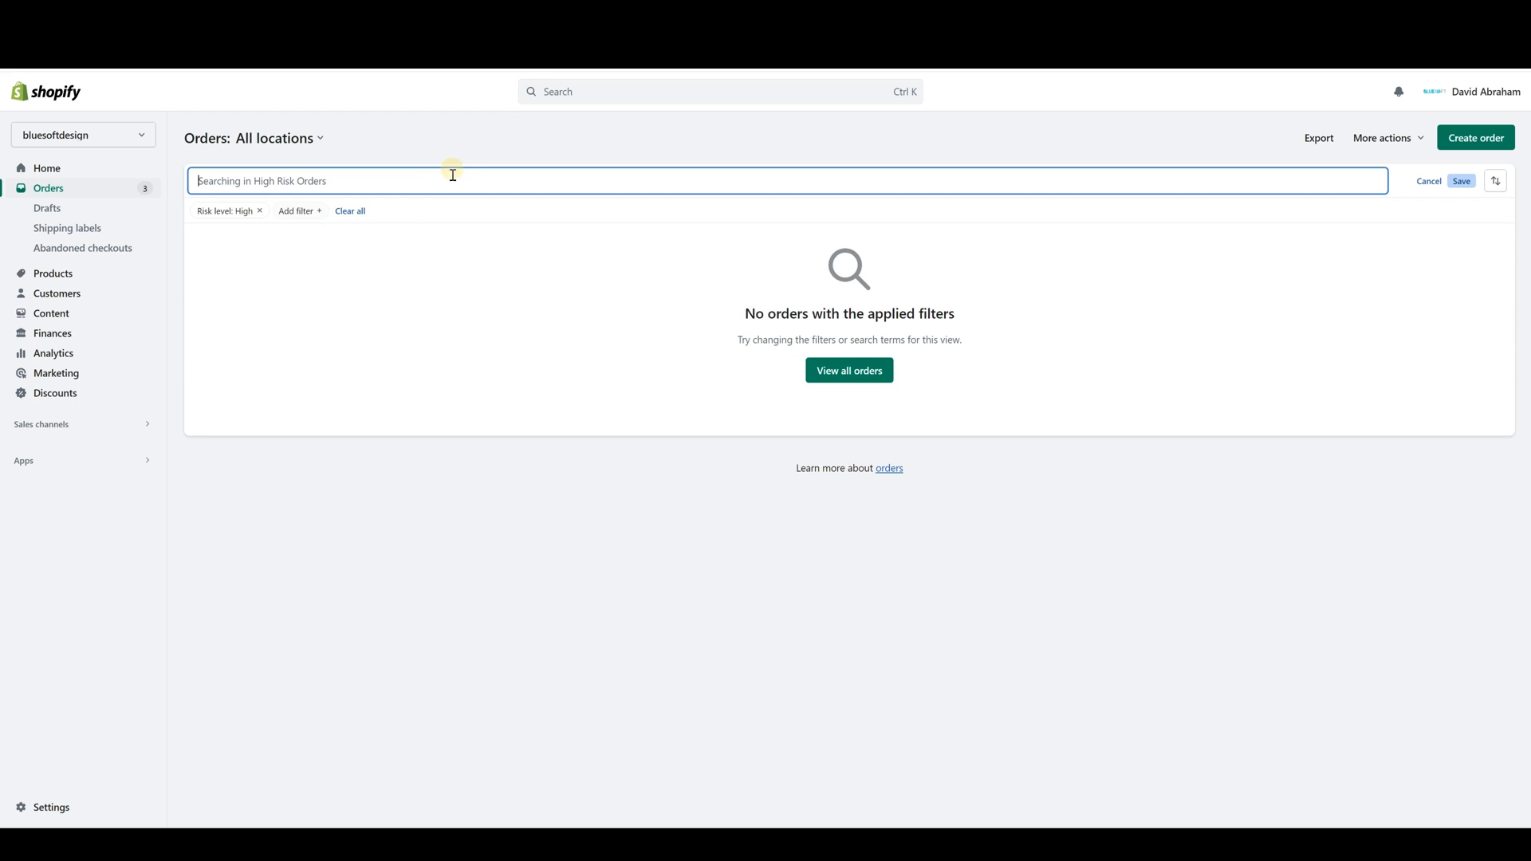
click(469, 154)
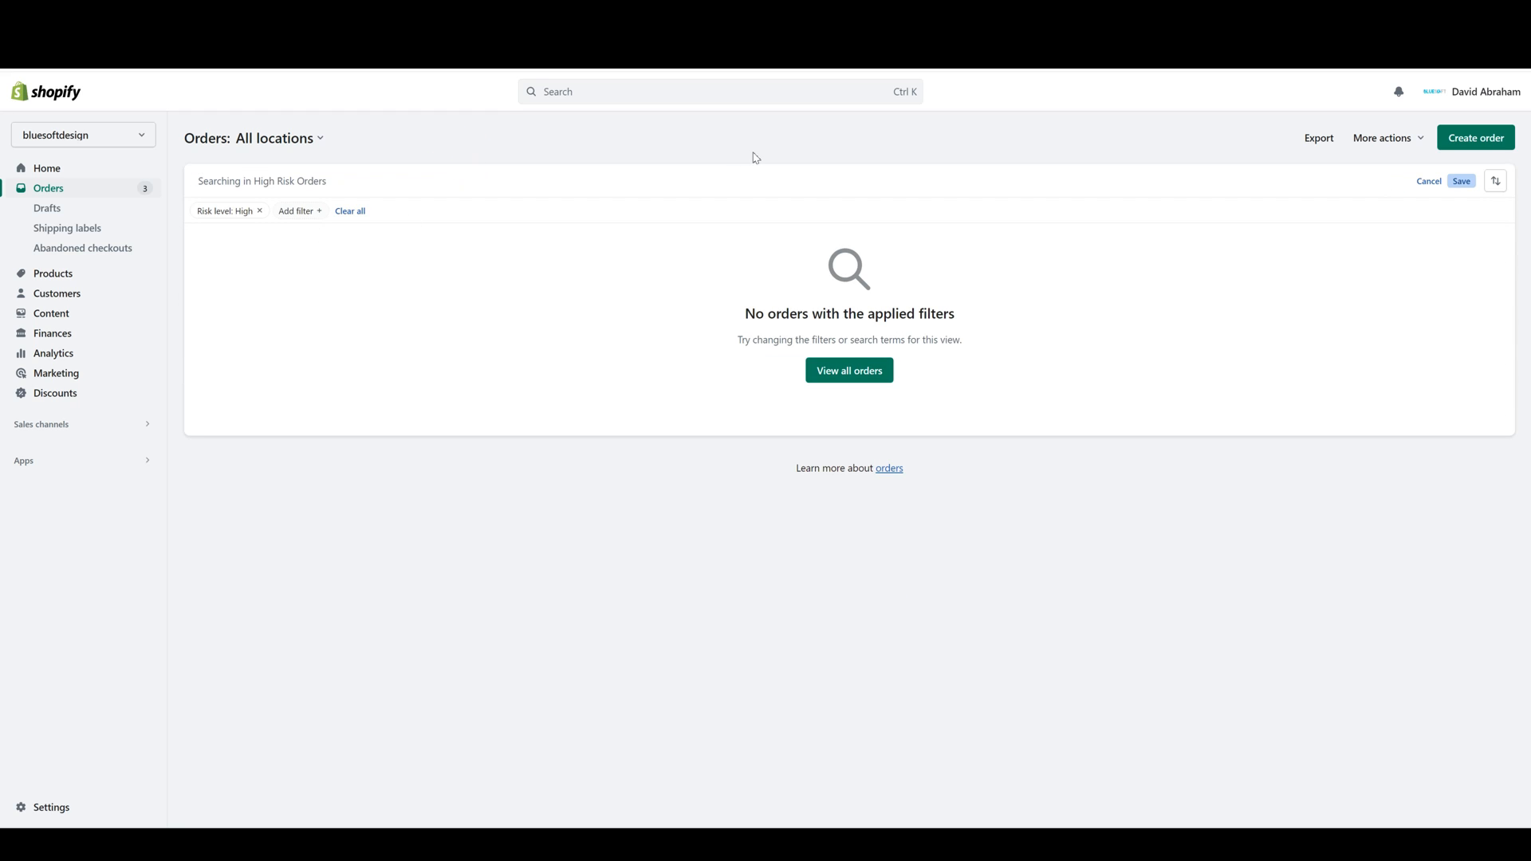
click(1459, 182)
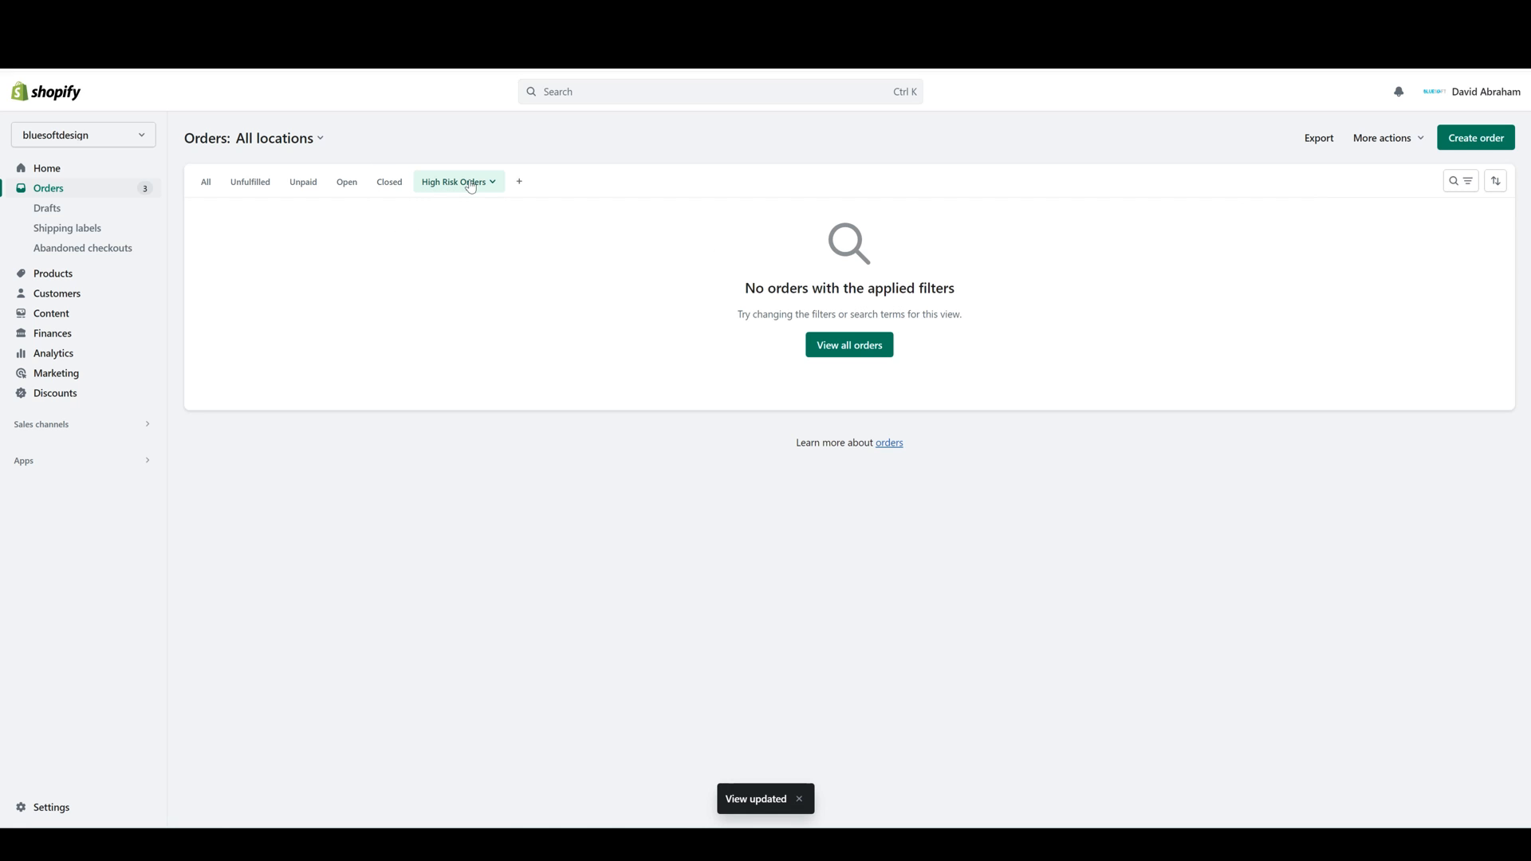
click(206, 182)
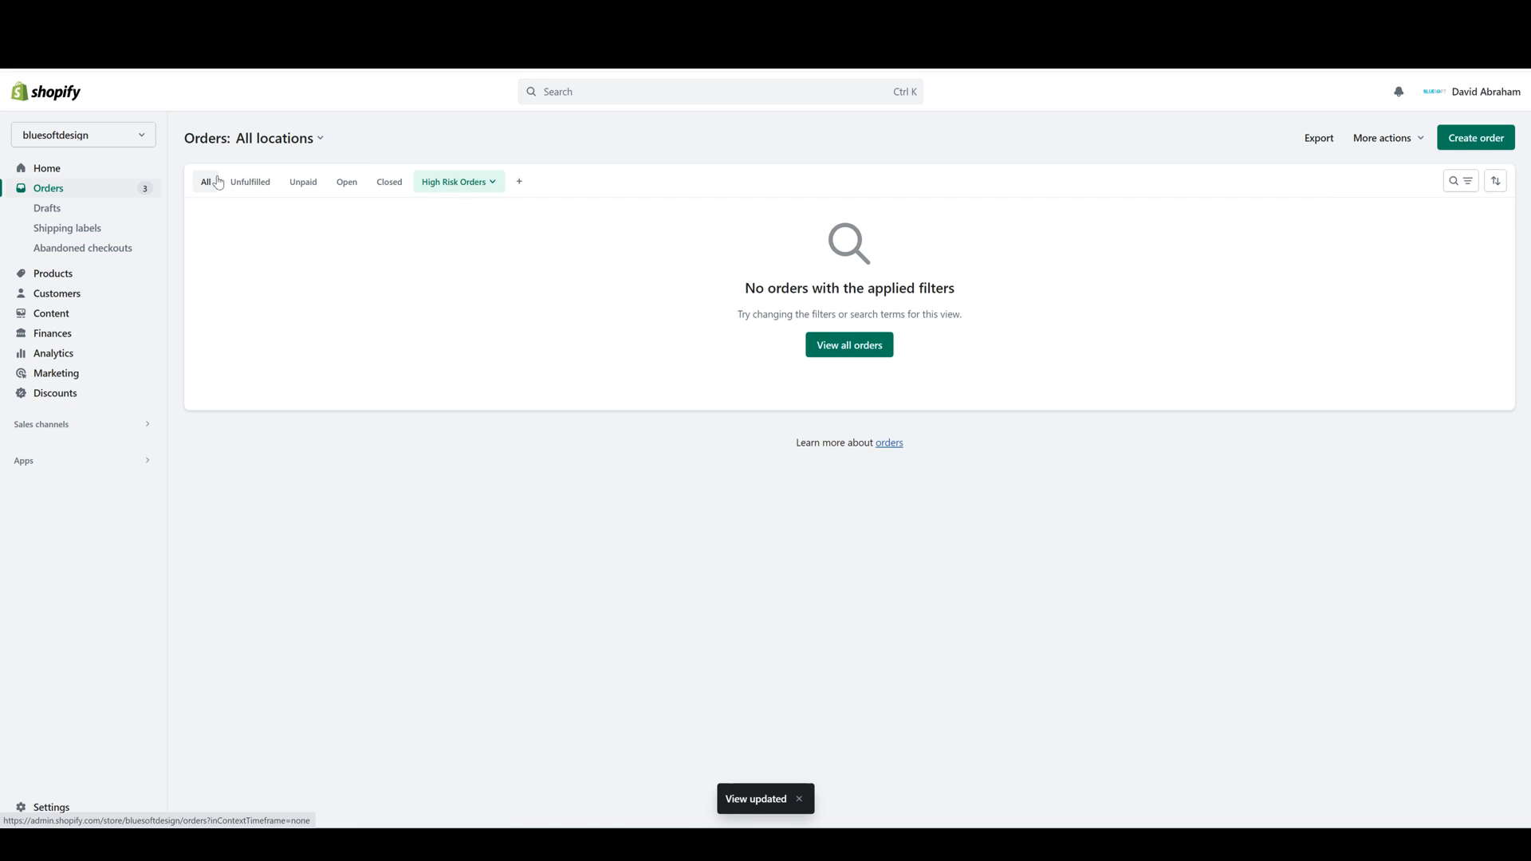
- Delete the High Risk Orders view from the orders page
click(488, 184)
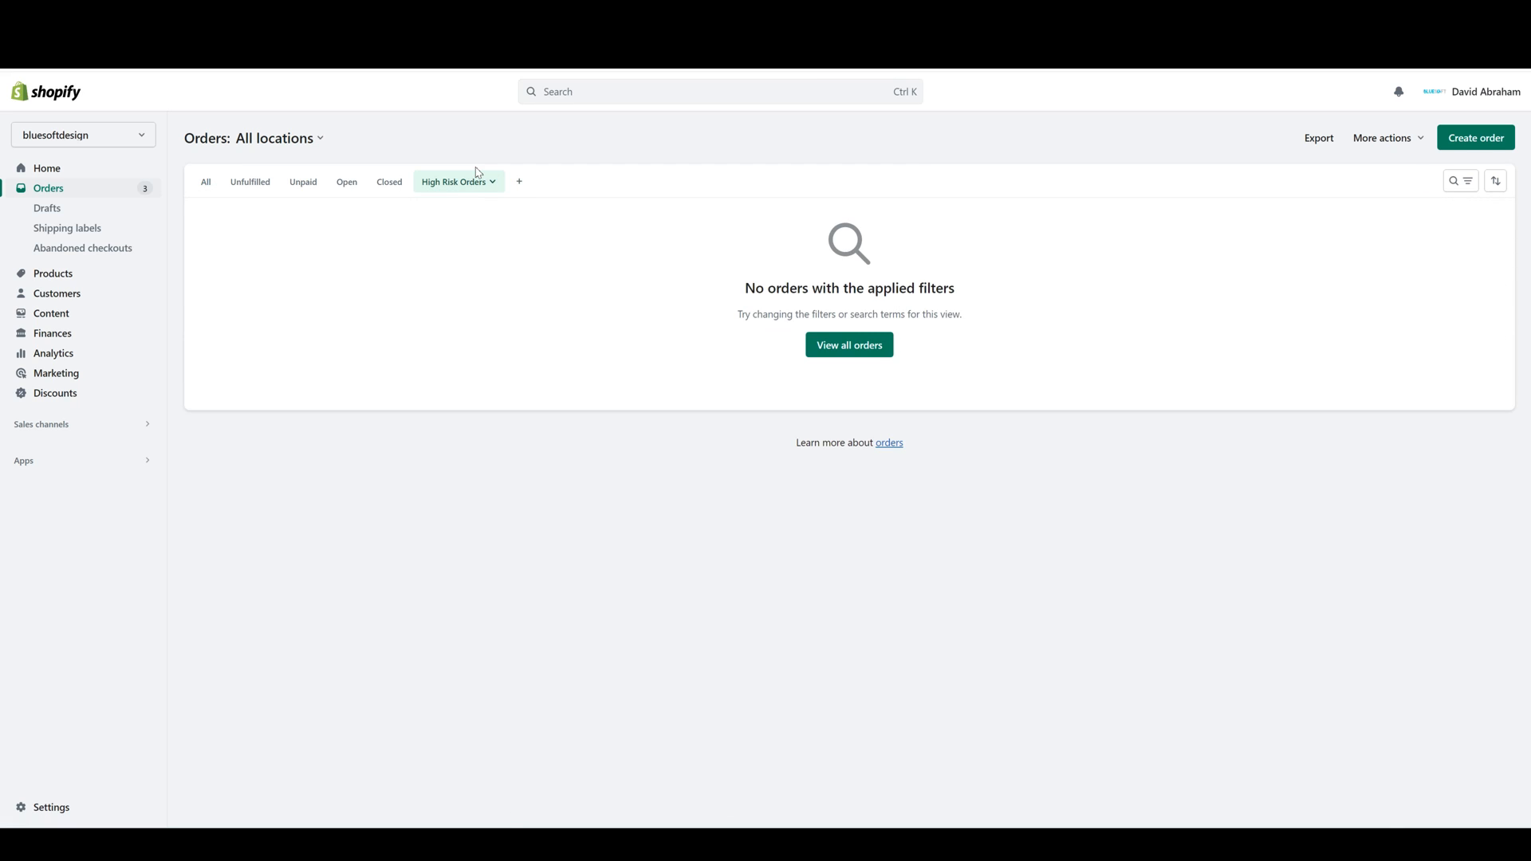
click(494, 185)
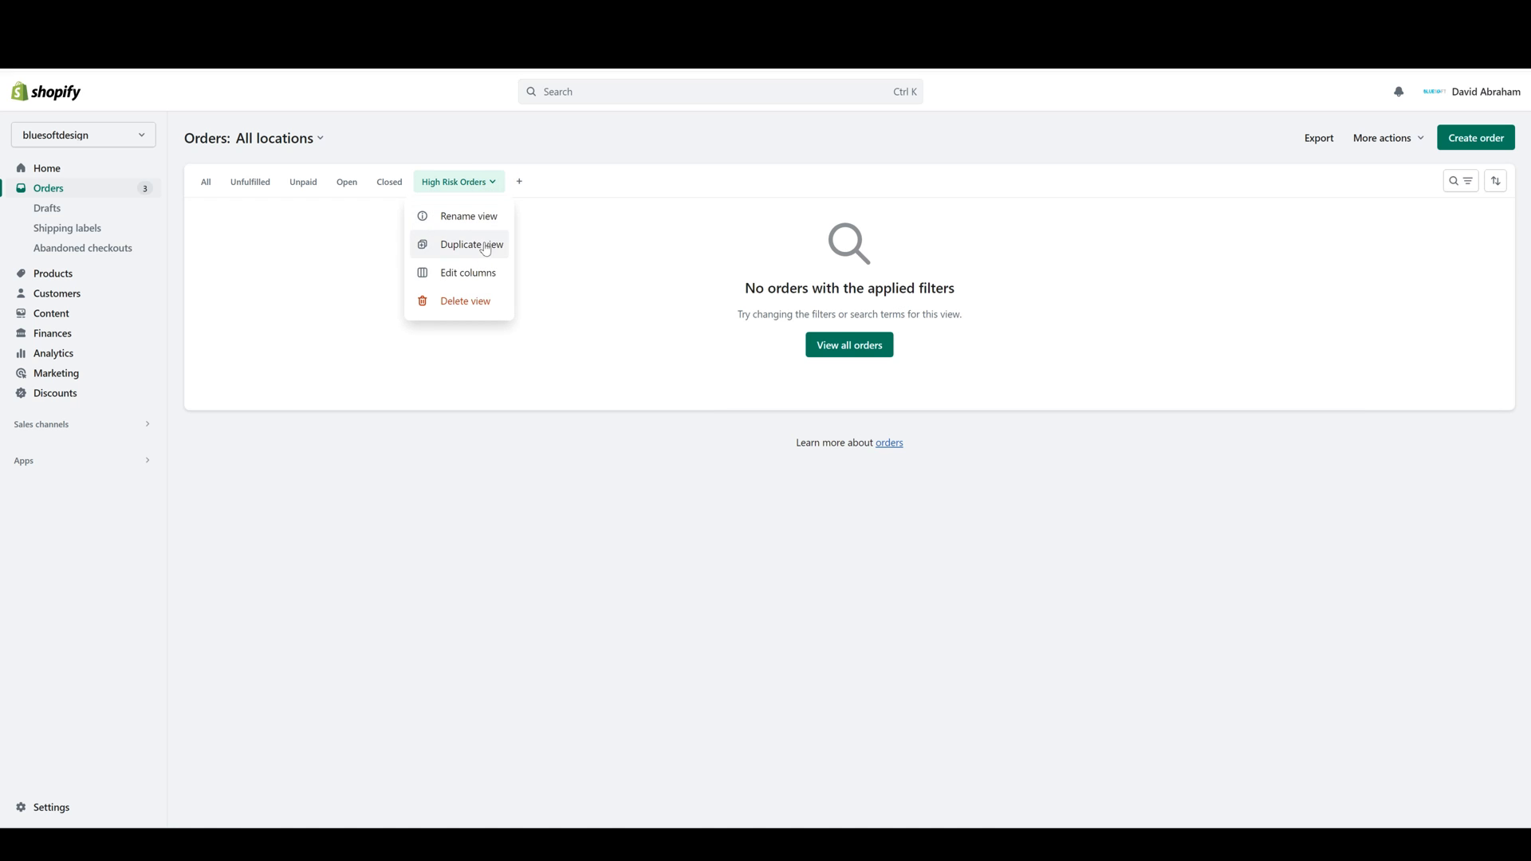
click(482, 301)
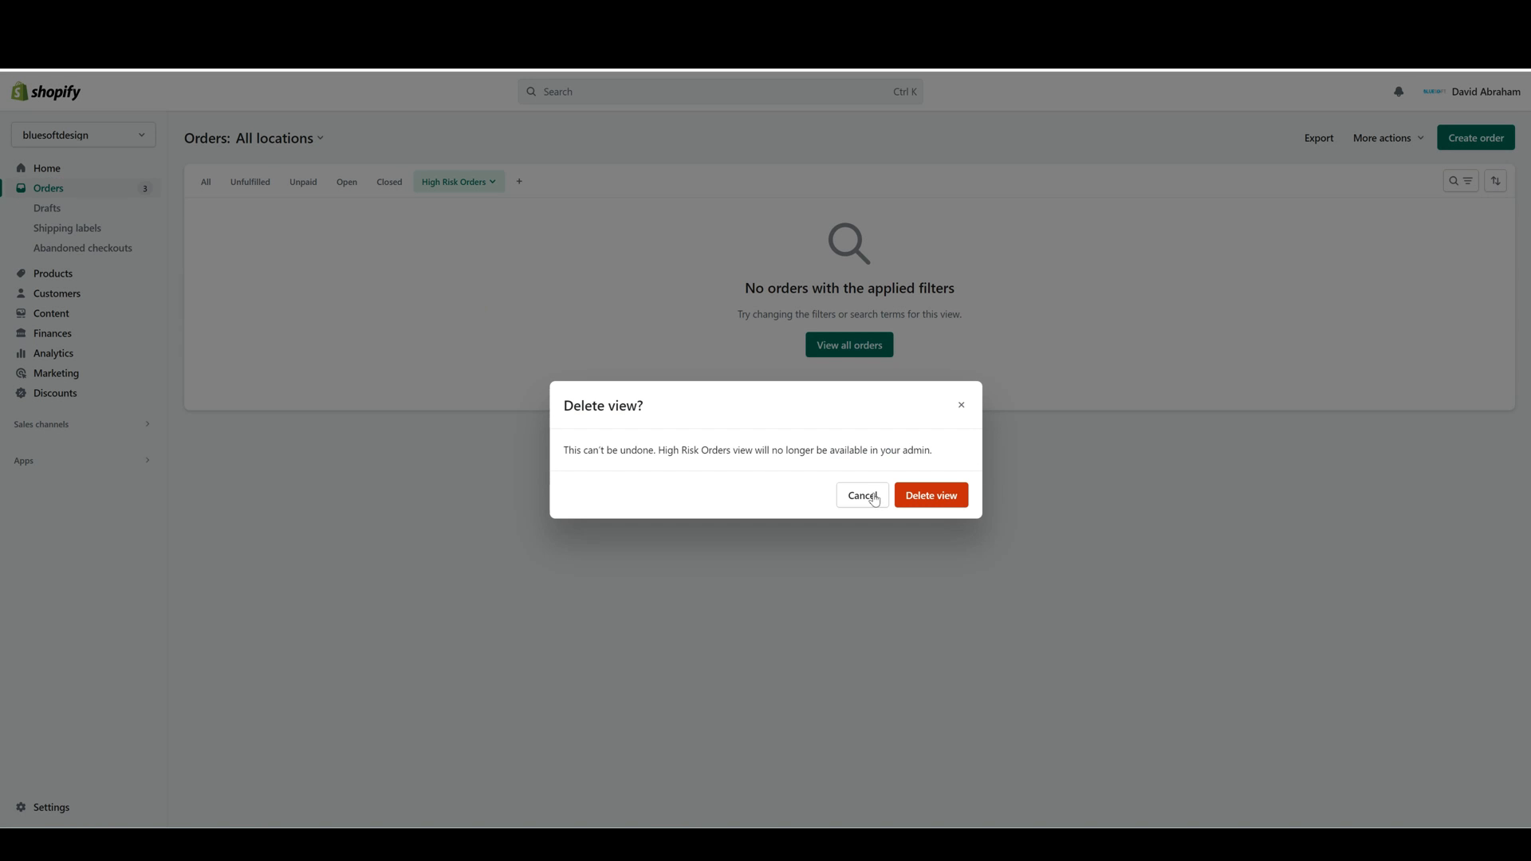
click(931, 495)
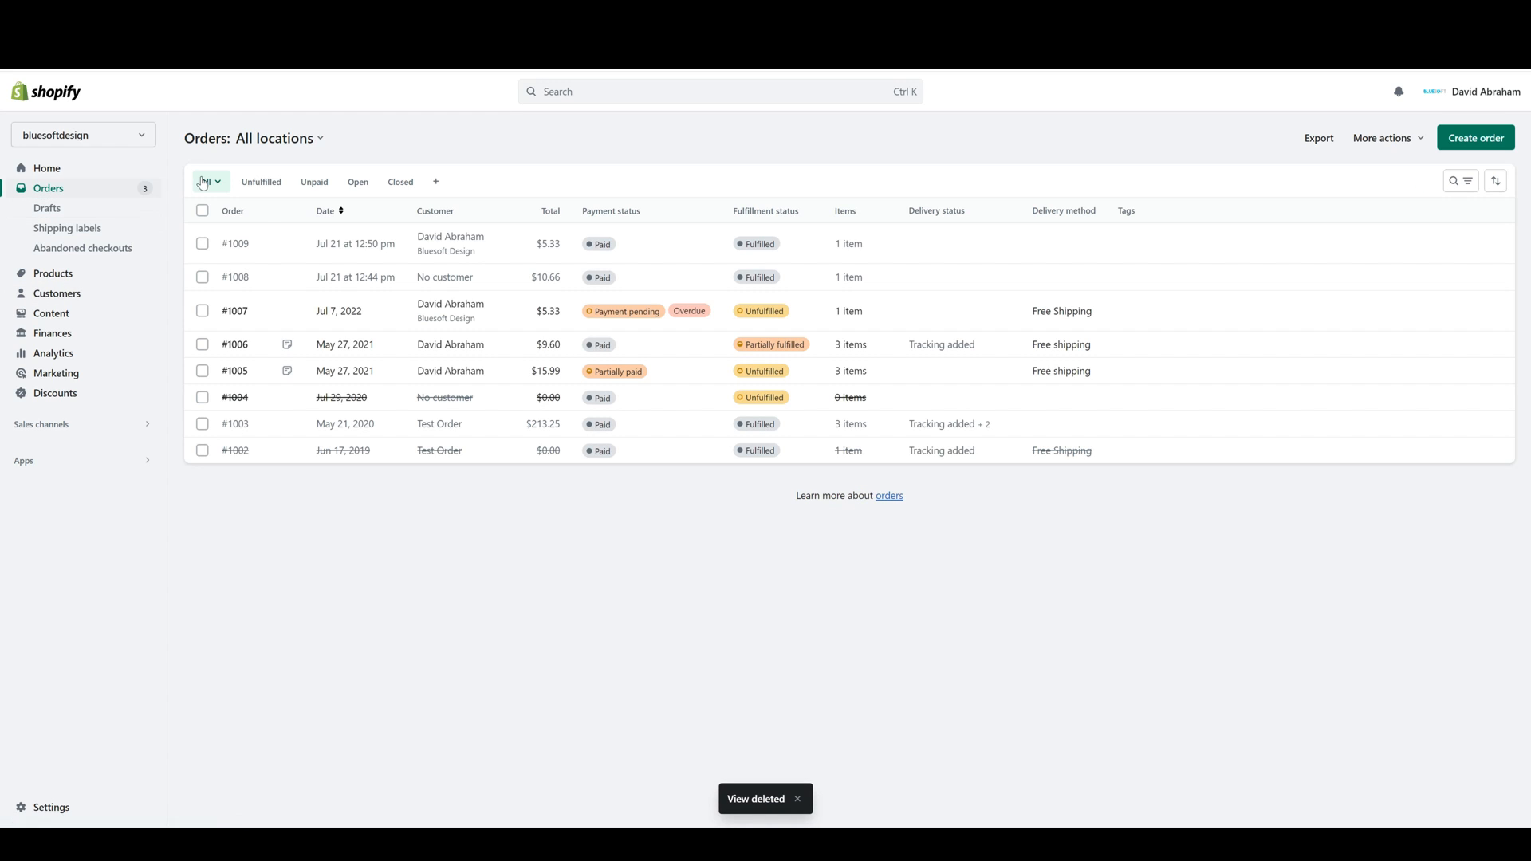
- Show the Destination and Label status columns in the All orders view and save the column layout
click(207, 182)
click(203, 213)
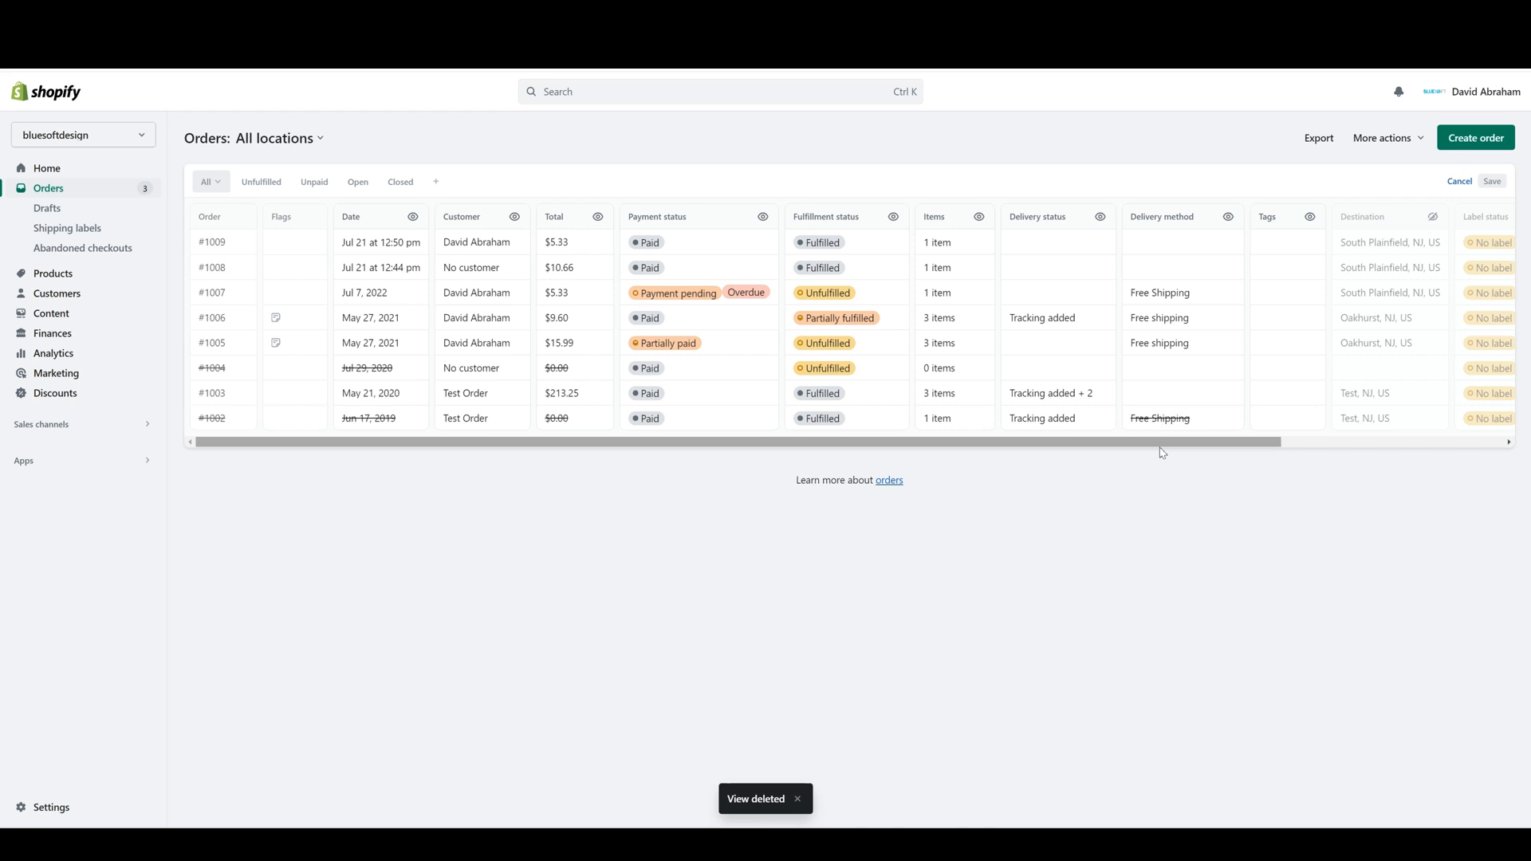
drag(1154, 444, 1459, 407)
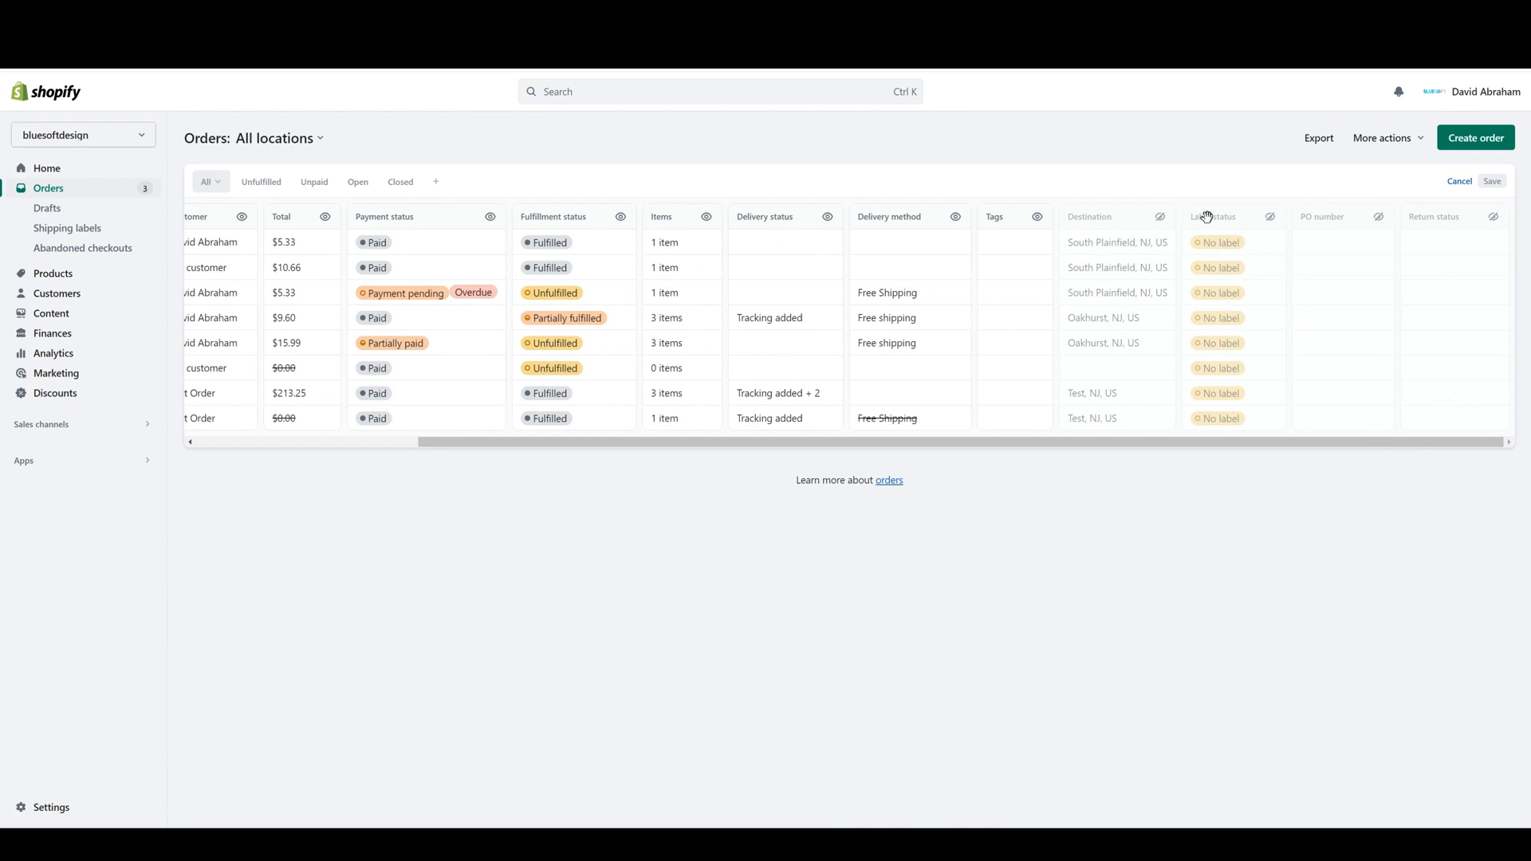
drag(1161, 441, 1274, 457)
click(1160, 218)
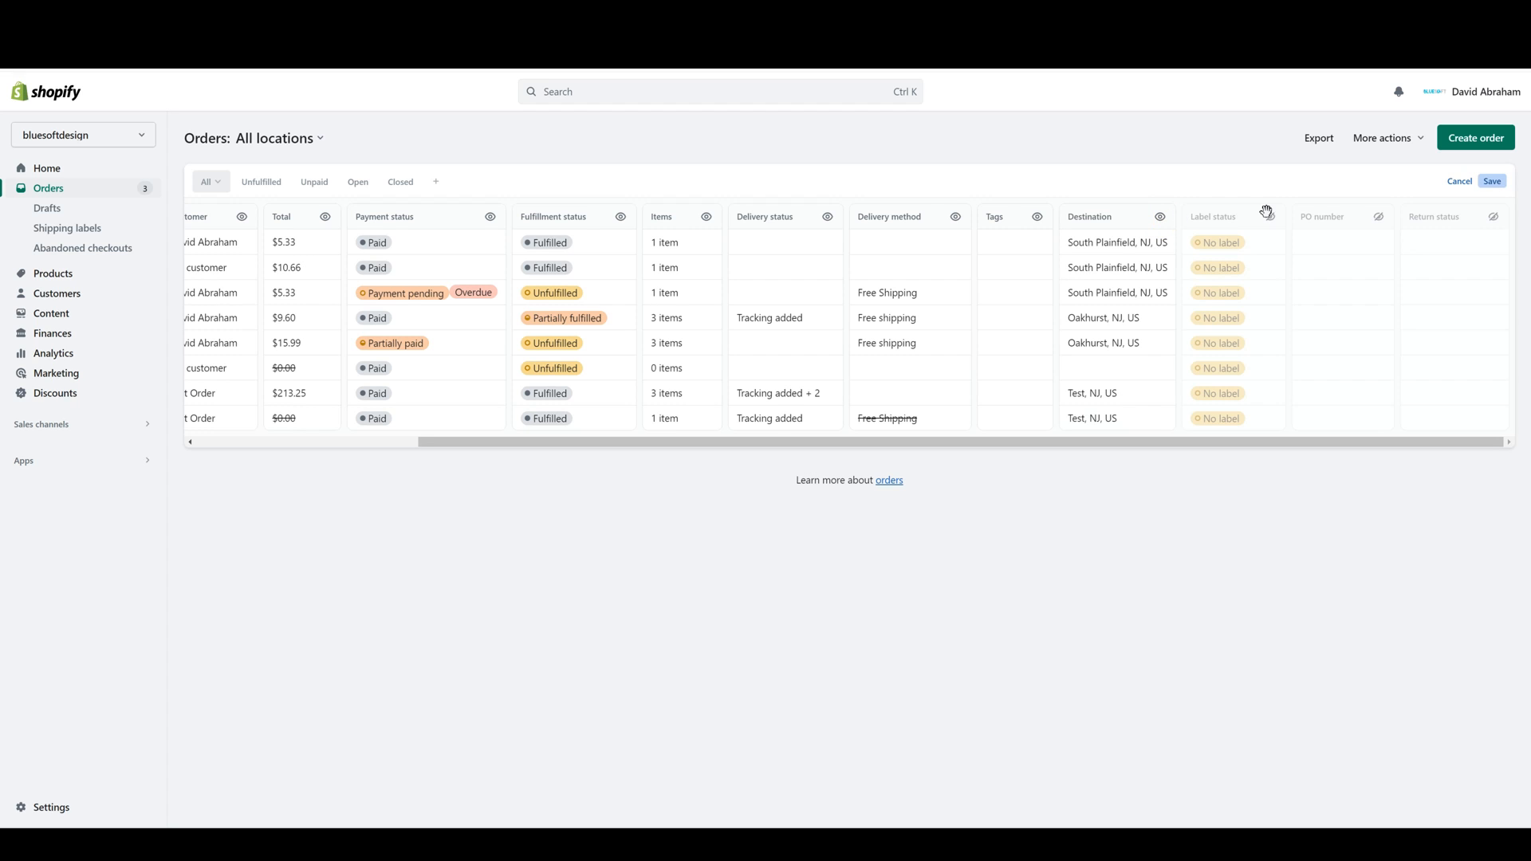
click(1270, 217)
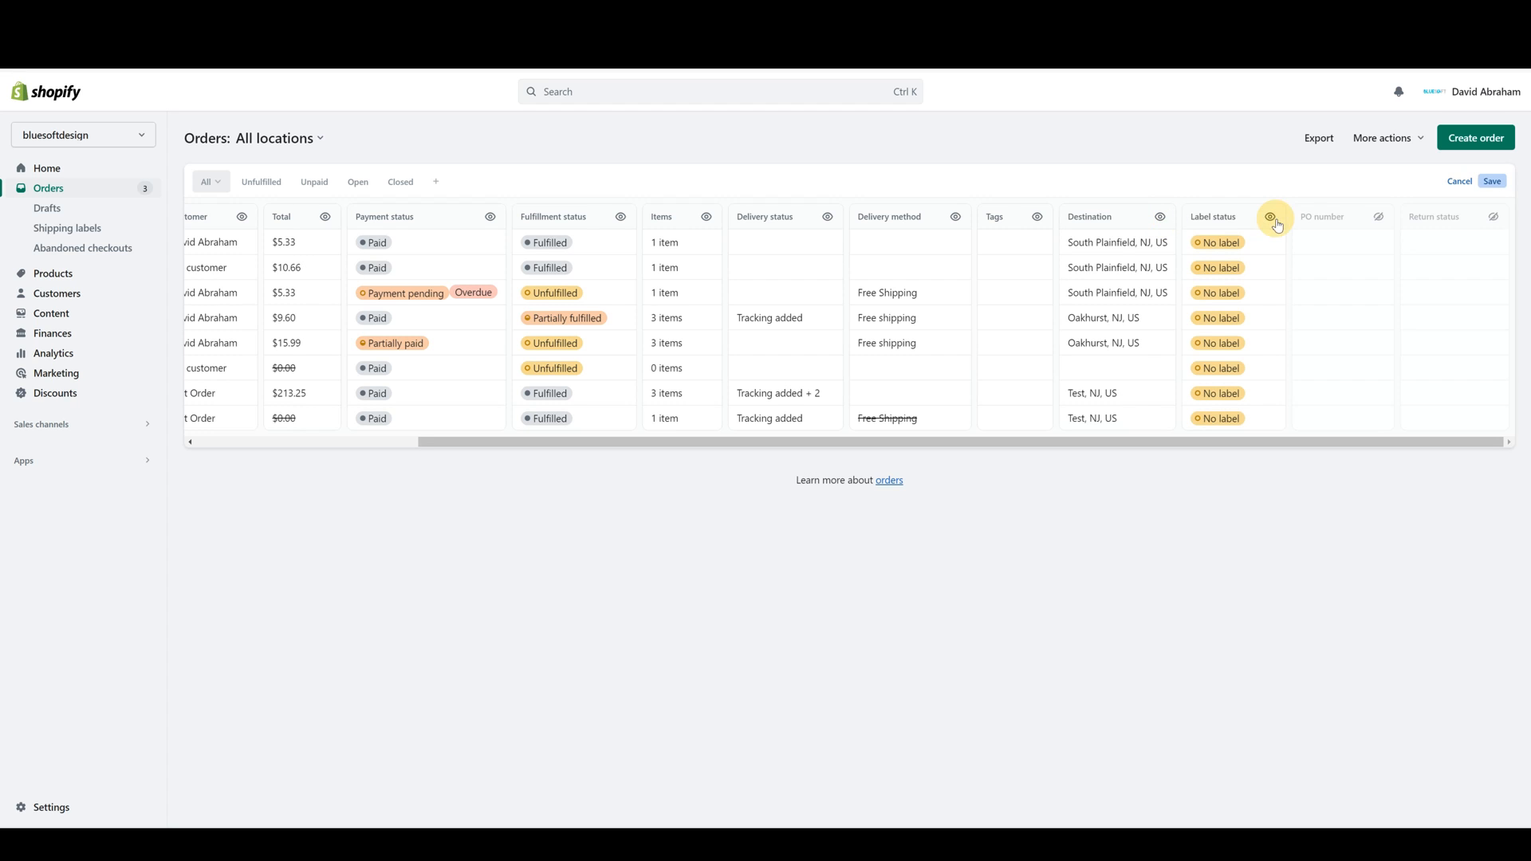
click(1492, 181)
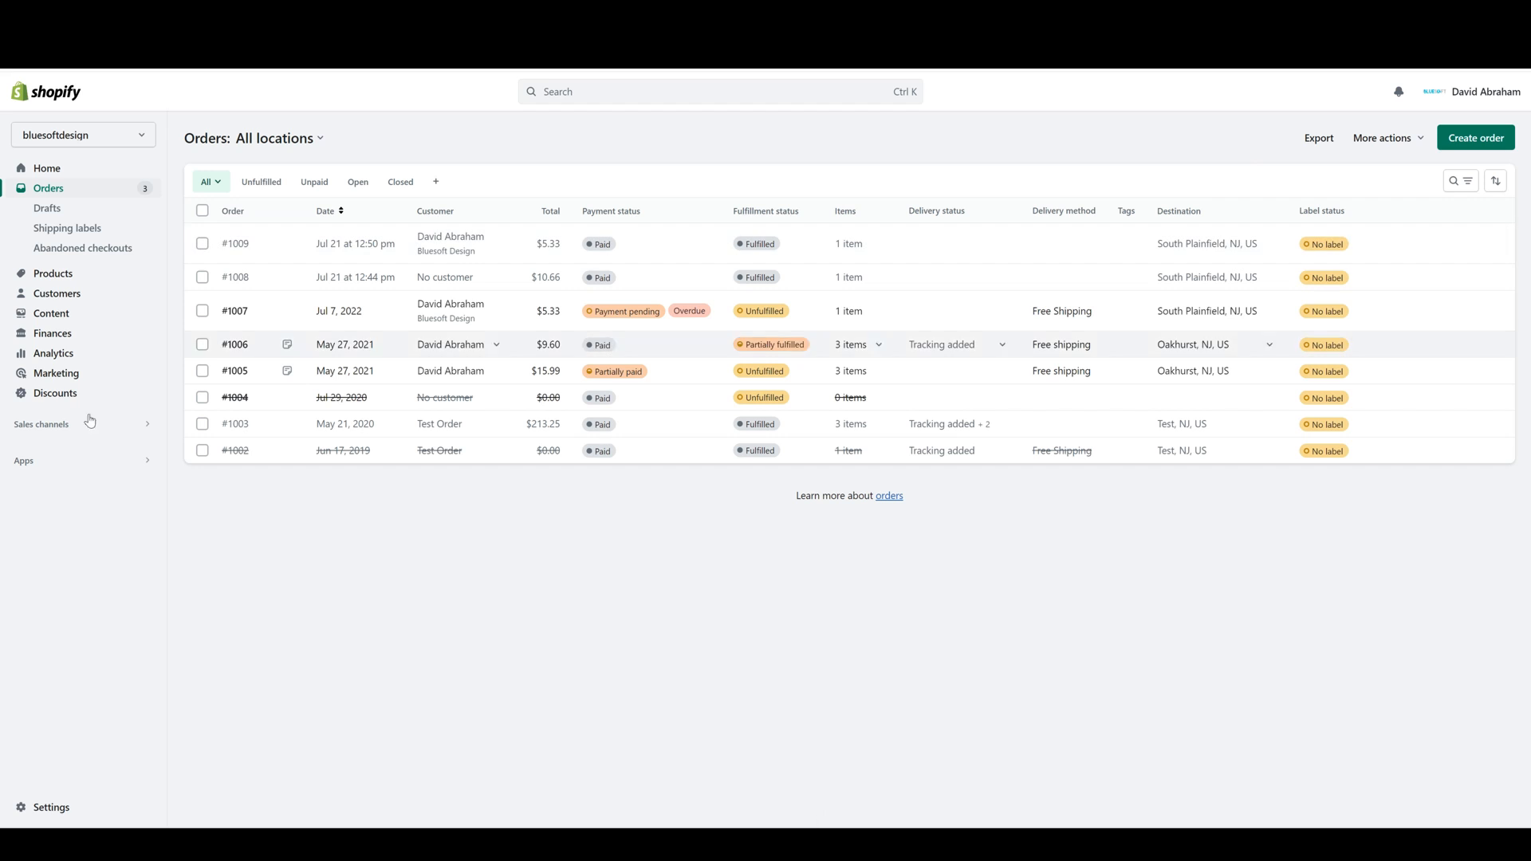
- Compare the columns of the Unfulfilled view with the All view, and open the payment-pending order dated Jul 7, 2022
click(256, 189)
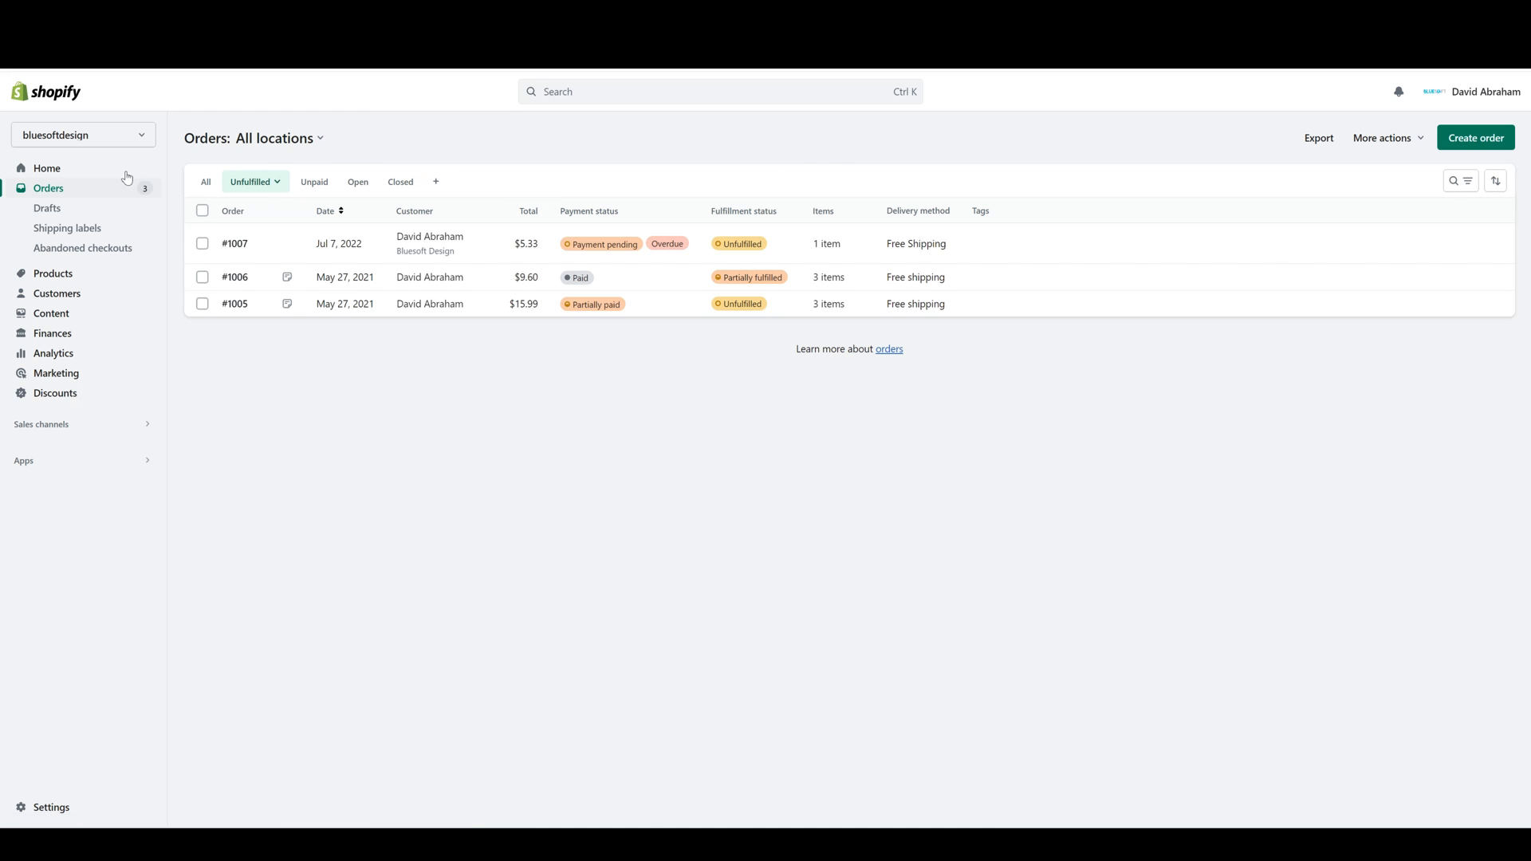
click(202, 183)
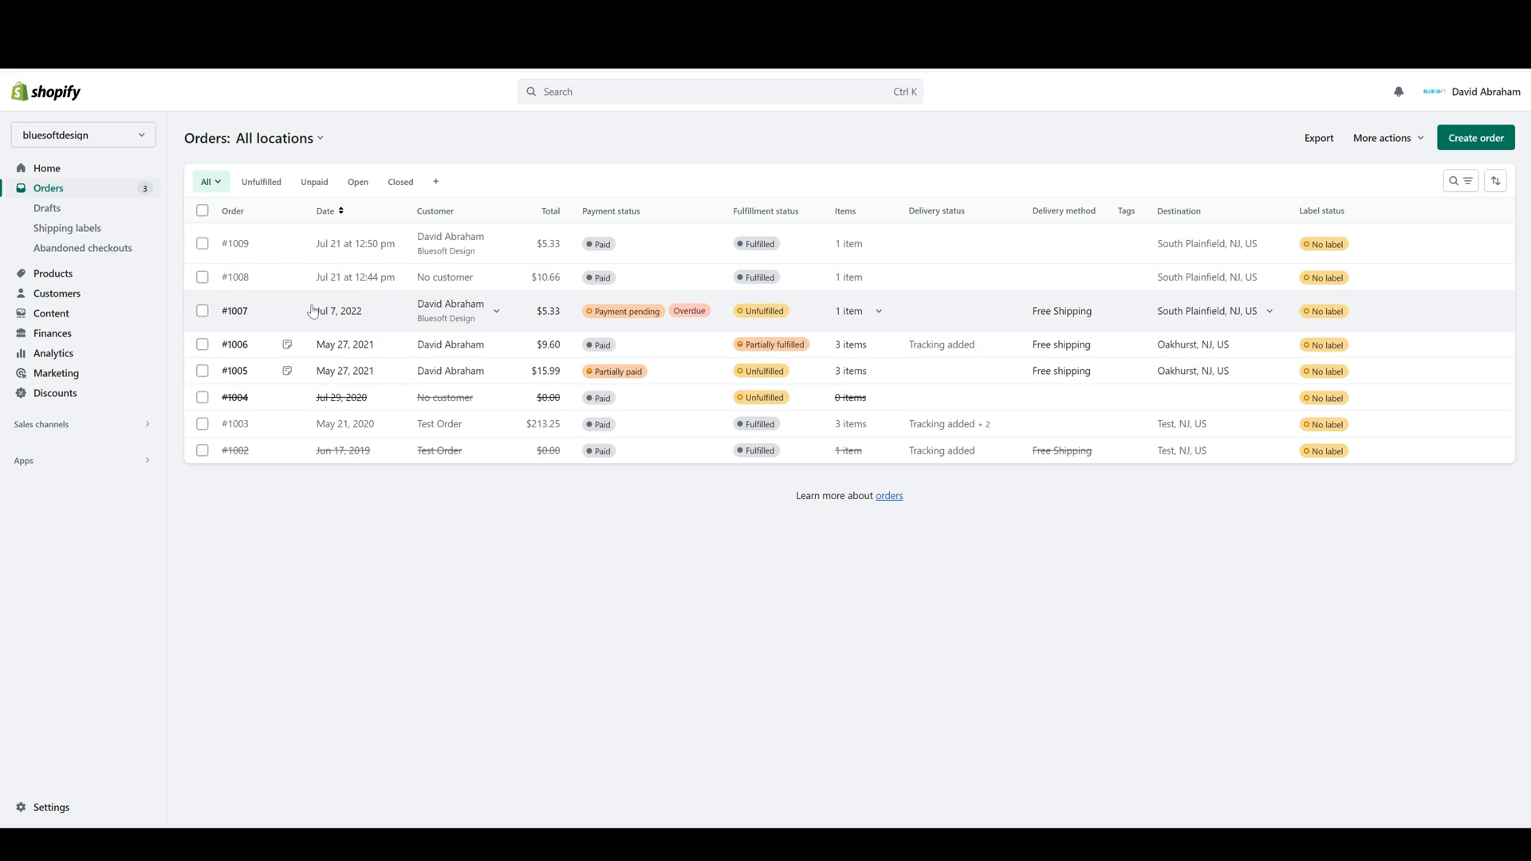
click(240, 317)
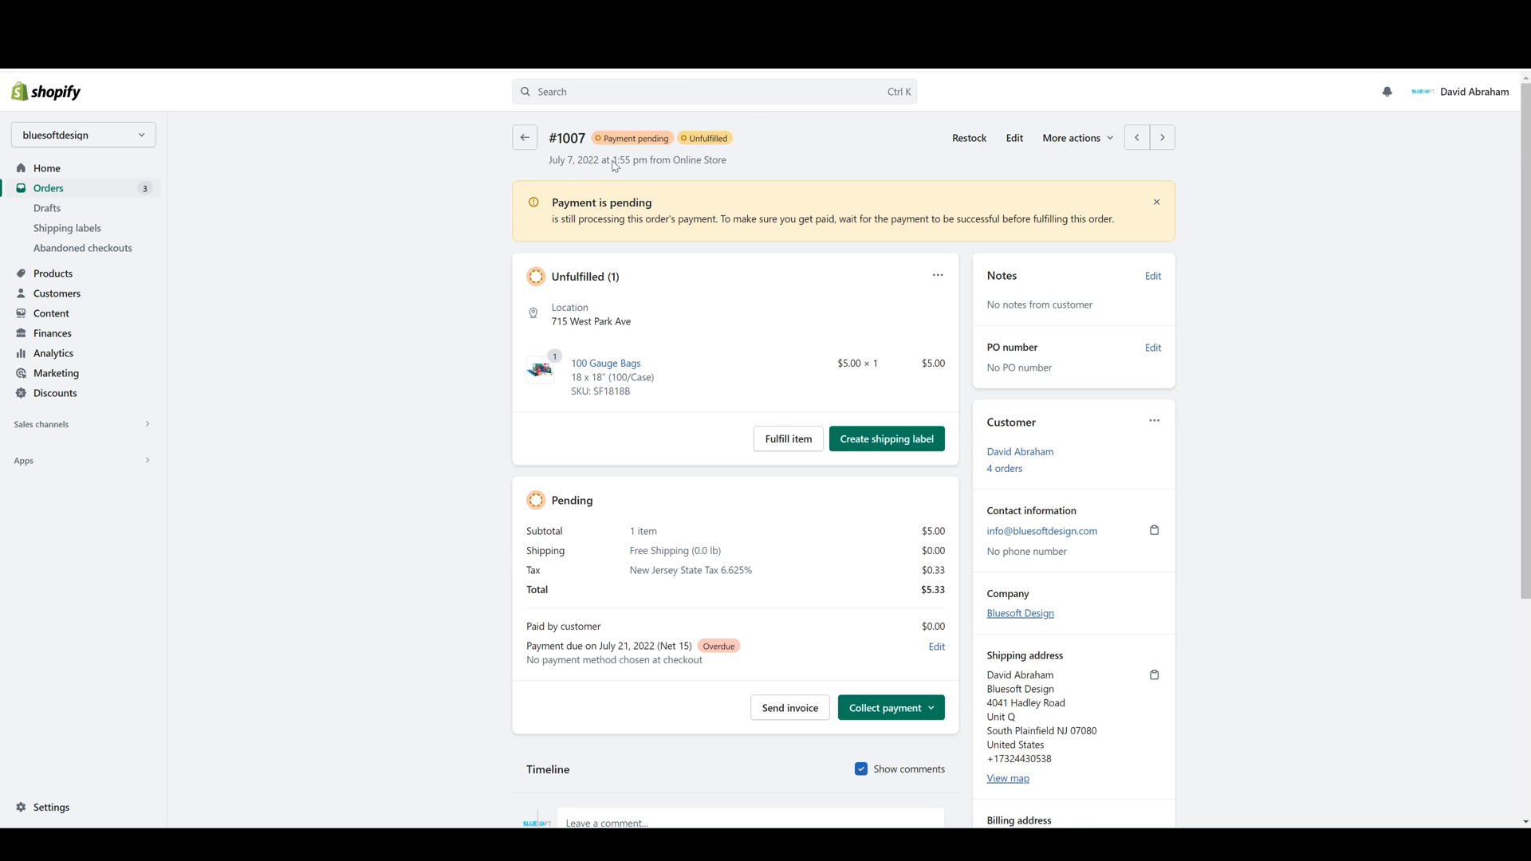
- Examine the order's sales channel, fulfillment status, and the ordered item's variant, SKU, price and quantity
drag(678, 160, 746, 161)
scroll(717, 228, down, 3)
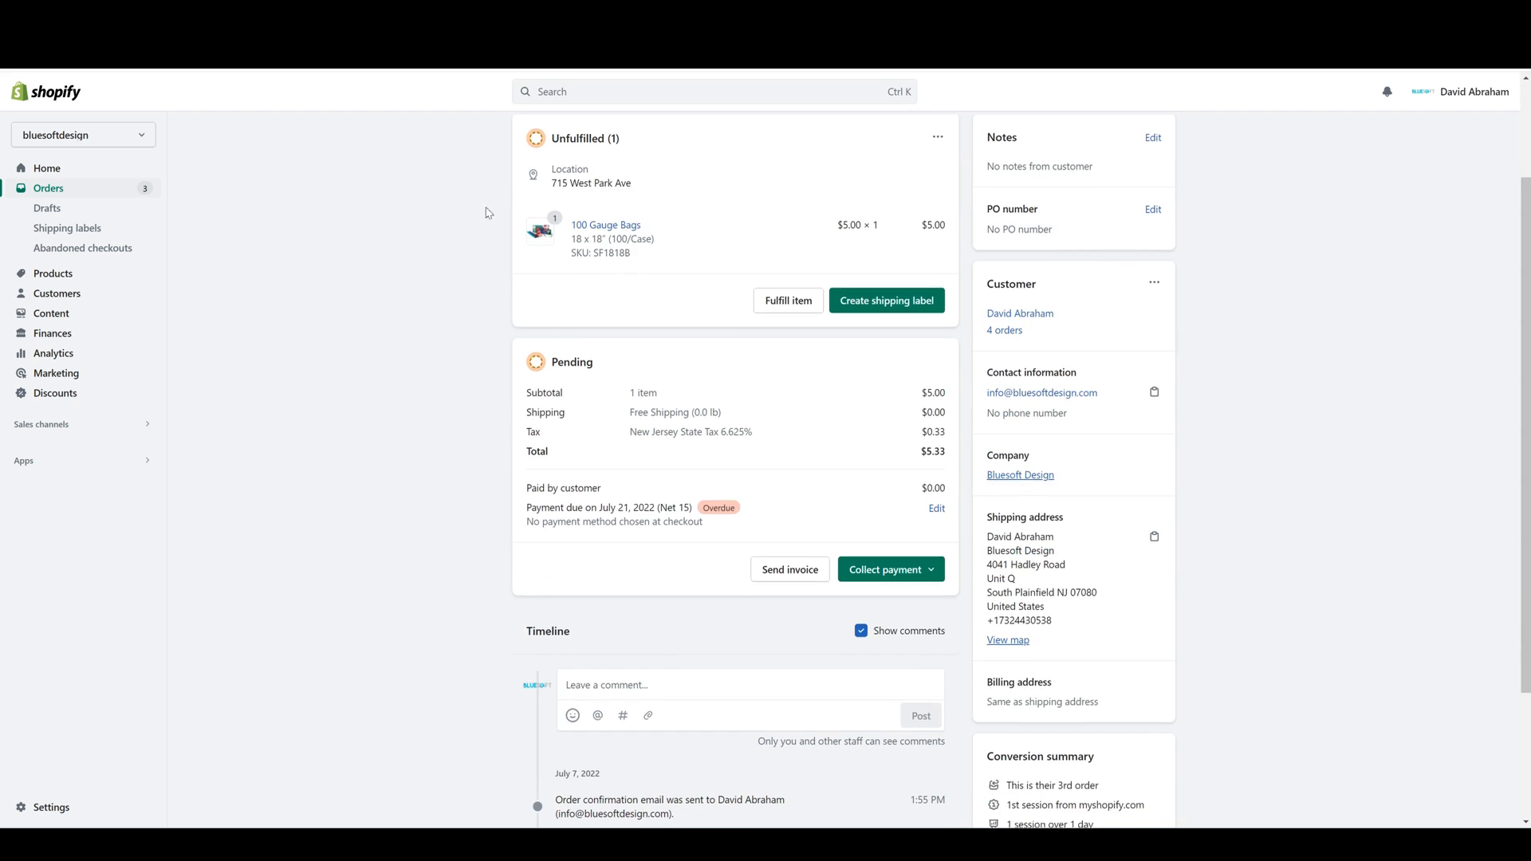
scroll(550, 215, up, 3)
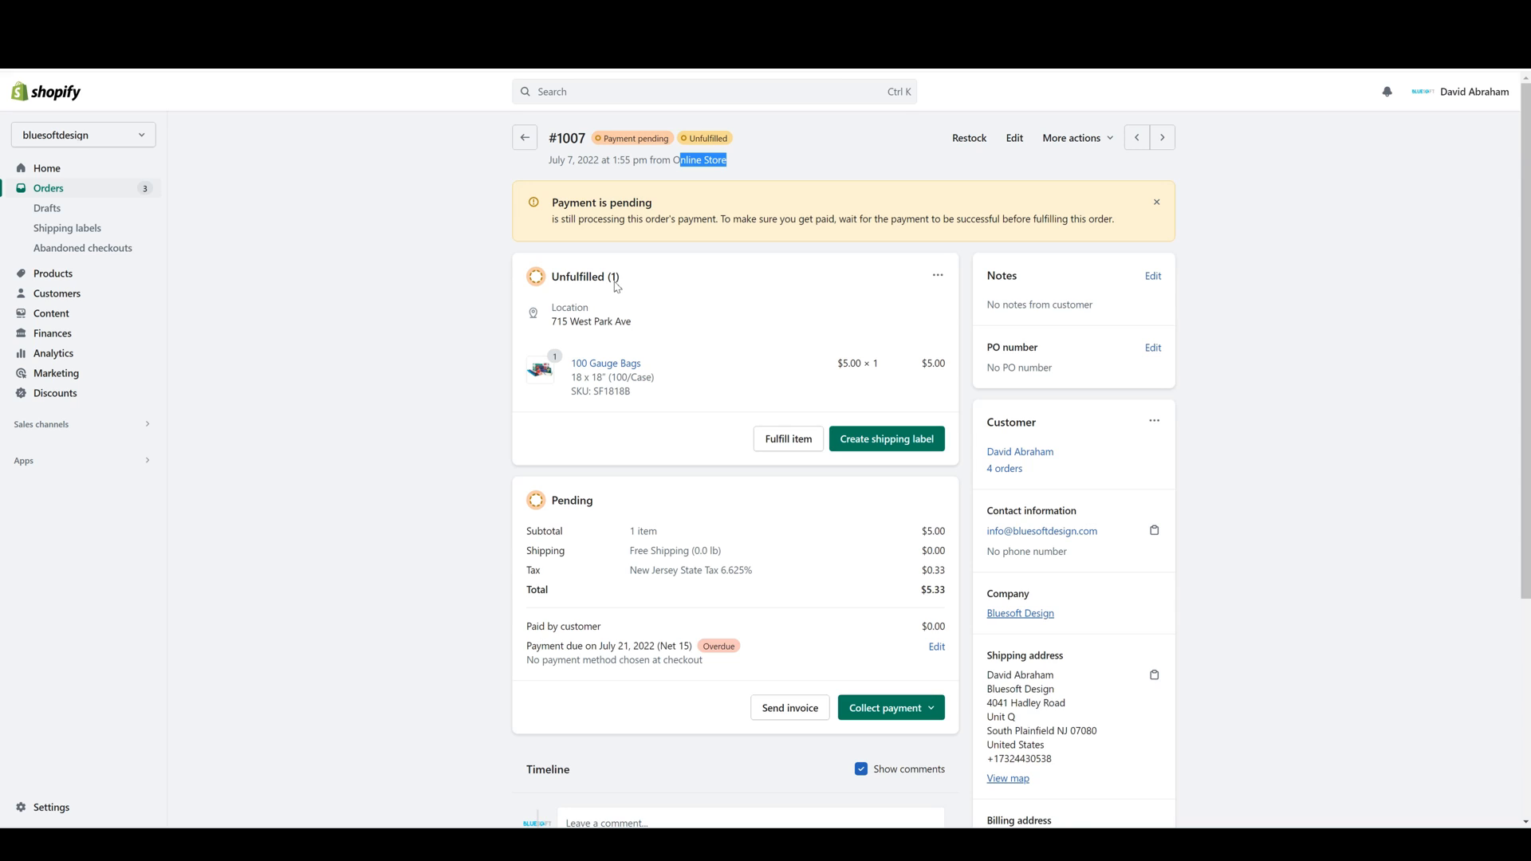
drag(614, 281, 621, 277)
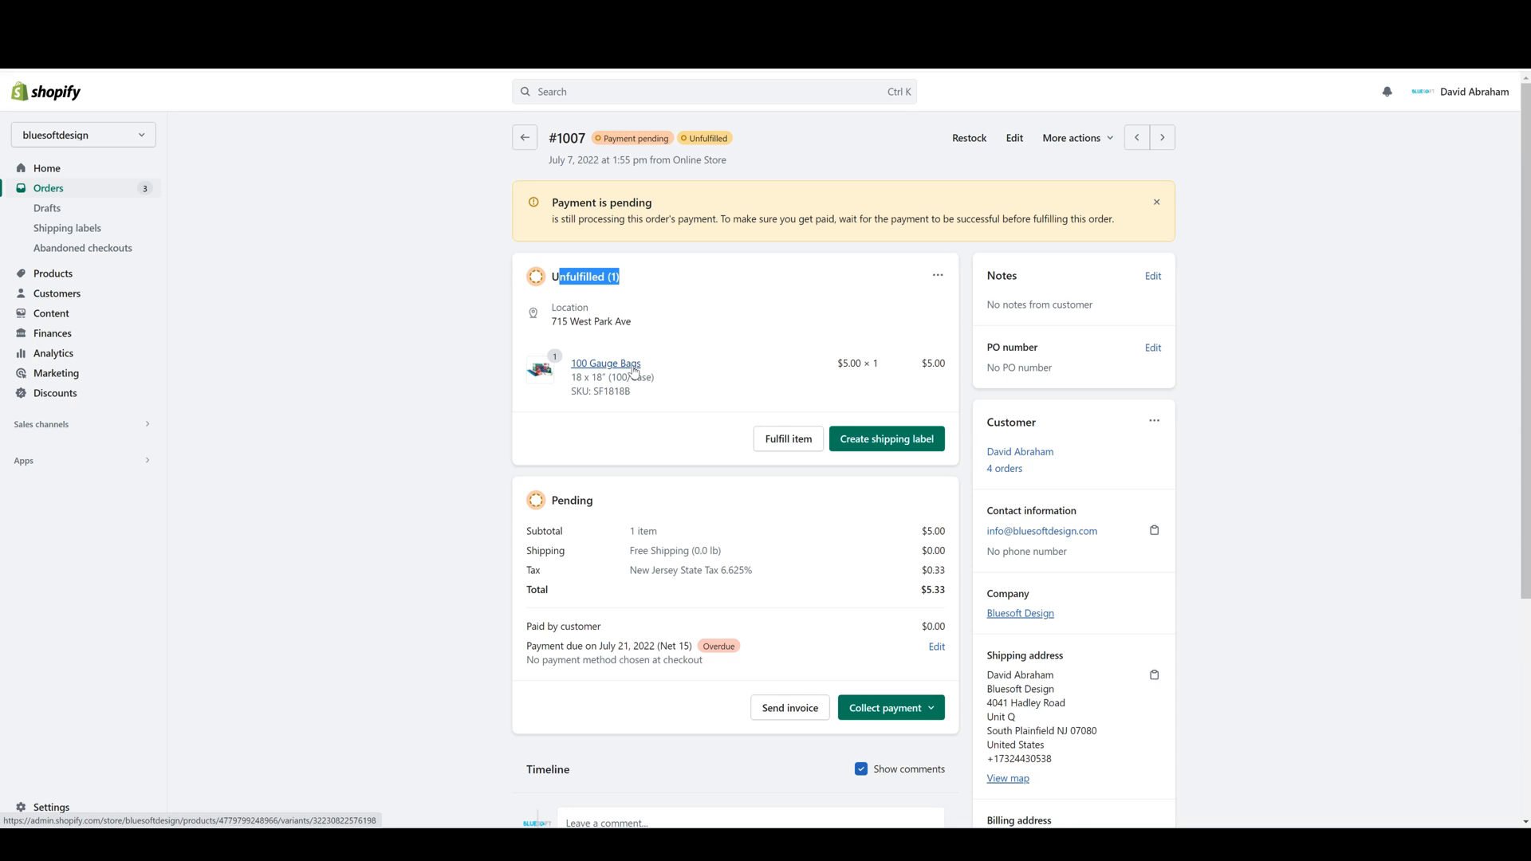
drag(671, 375, 568, 376)
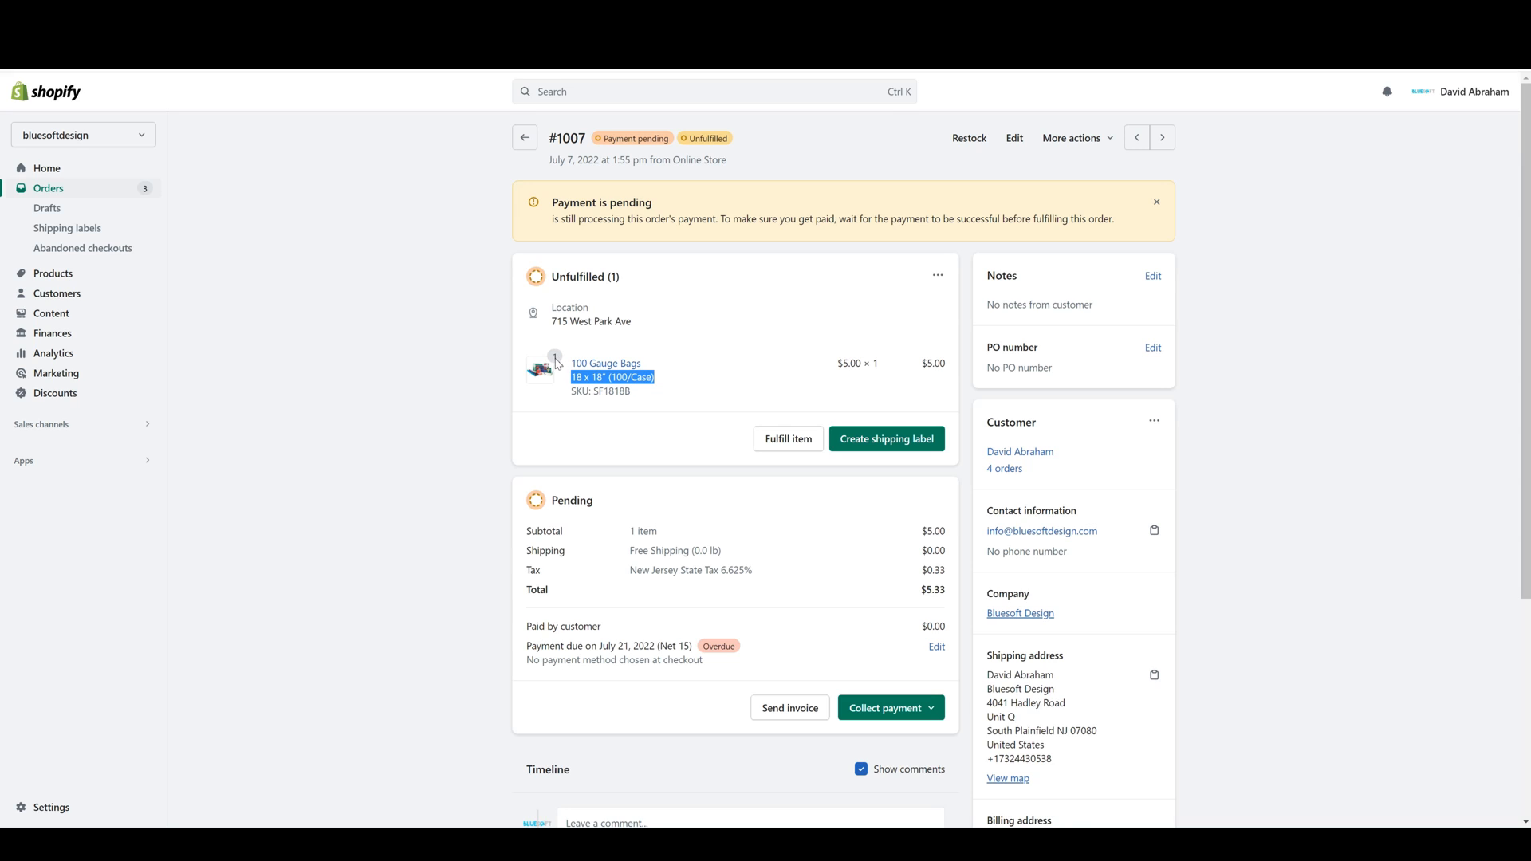
double_click(626, 393)
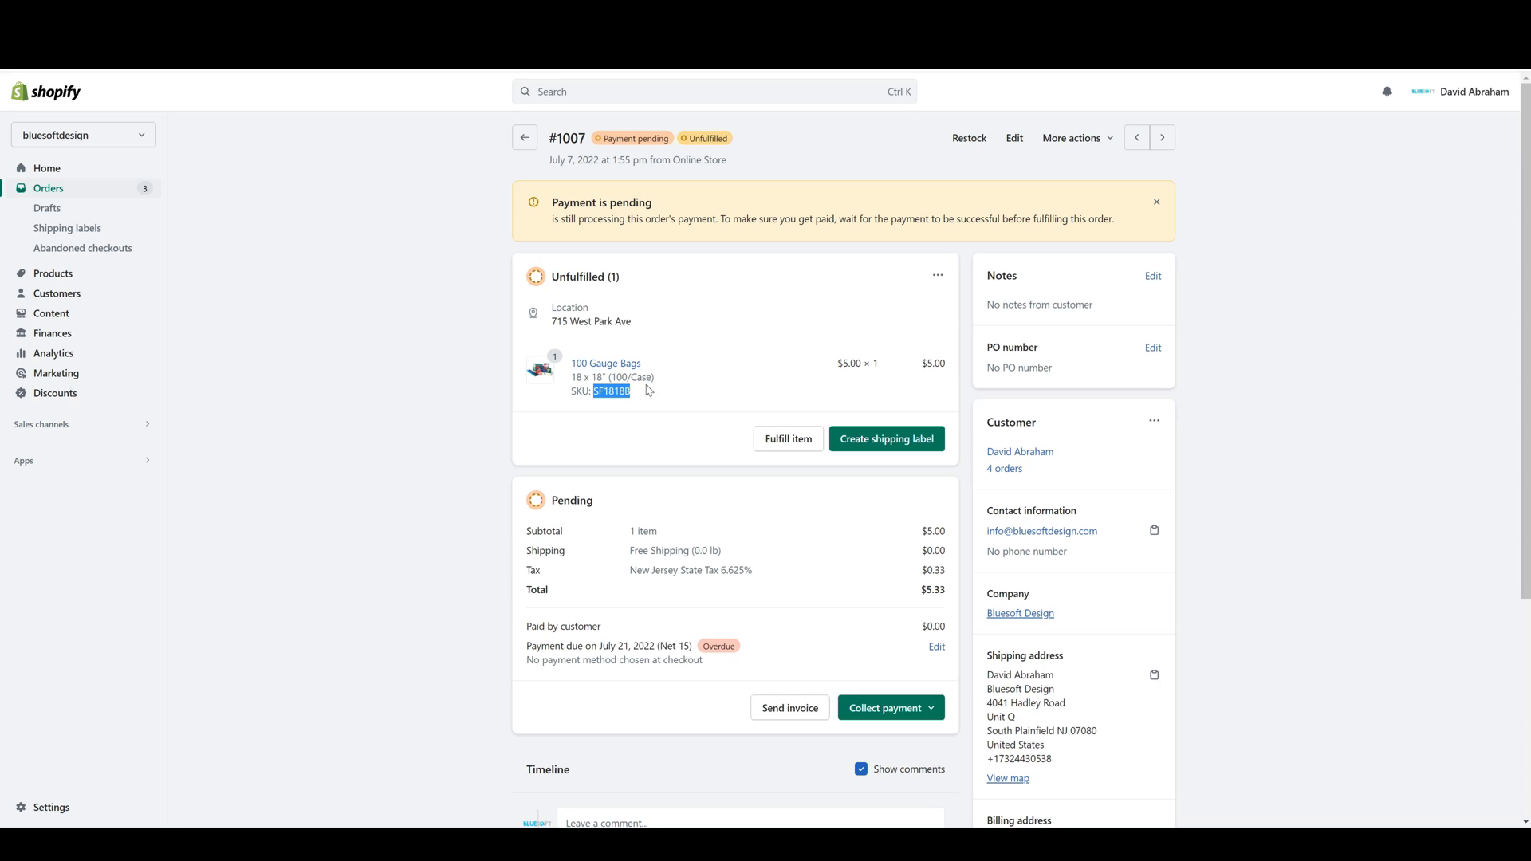
drag(862, 366, 842, 369)
drag(878, 364, 870, 364)
click(946, 365)
- Review the order's payment status, subtotal, shipping and tax, and check the available options for collecting payment
scroll(668, 453, down, 1)
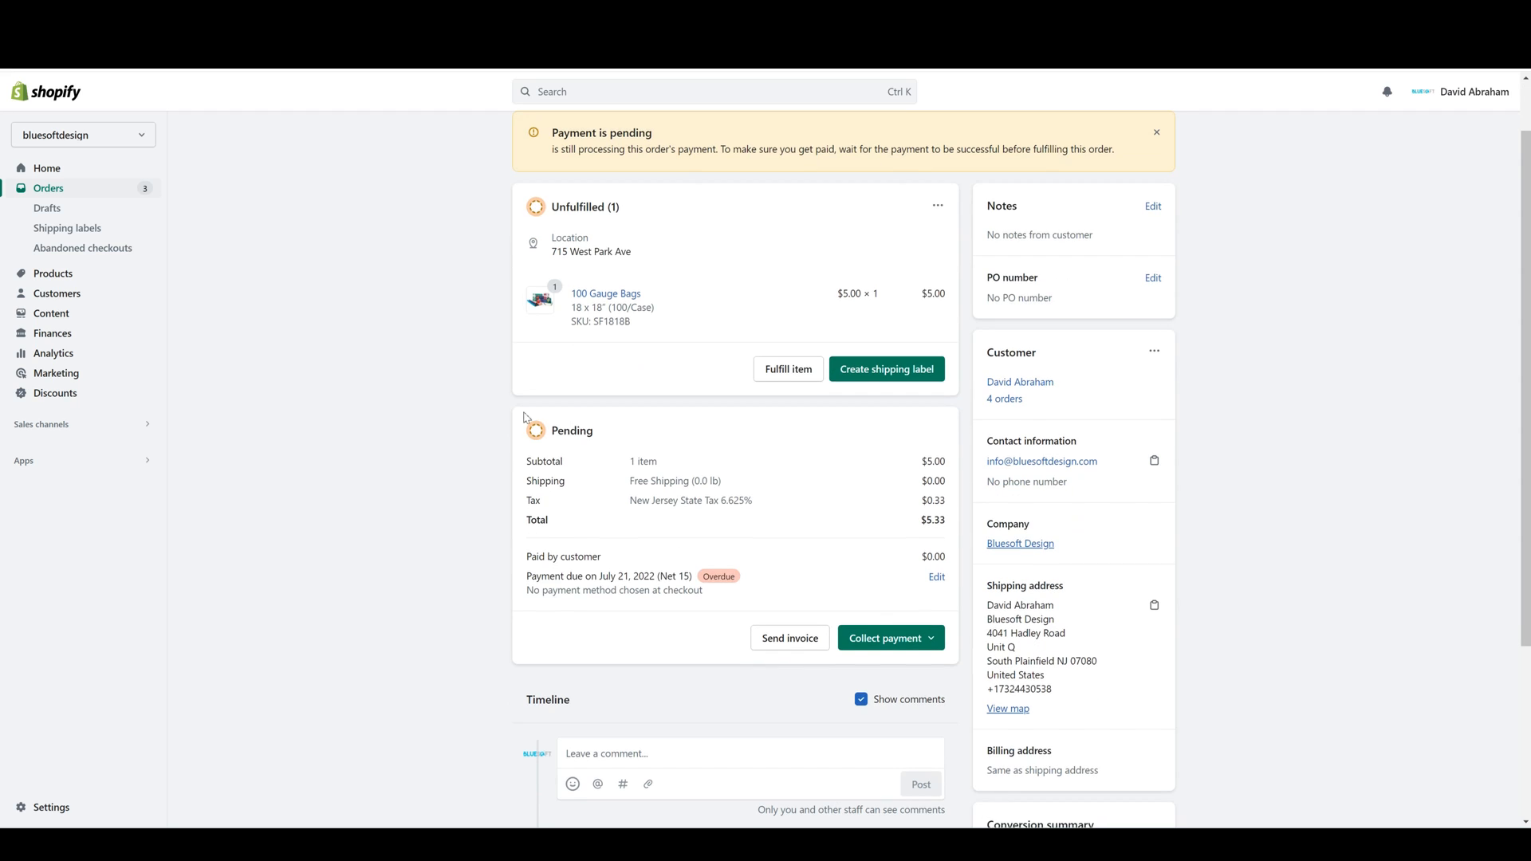
double_click(568, 436)
double_click(583, 426)
click(945, 470)
drag(690, 482, 934, 493)
click(932, 496)
click(933, 639)
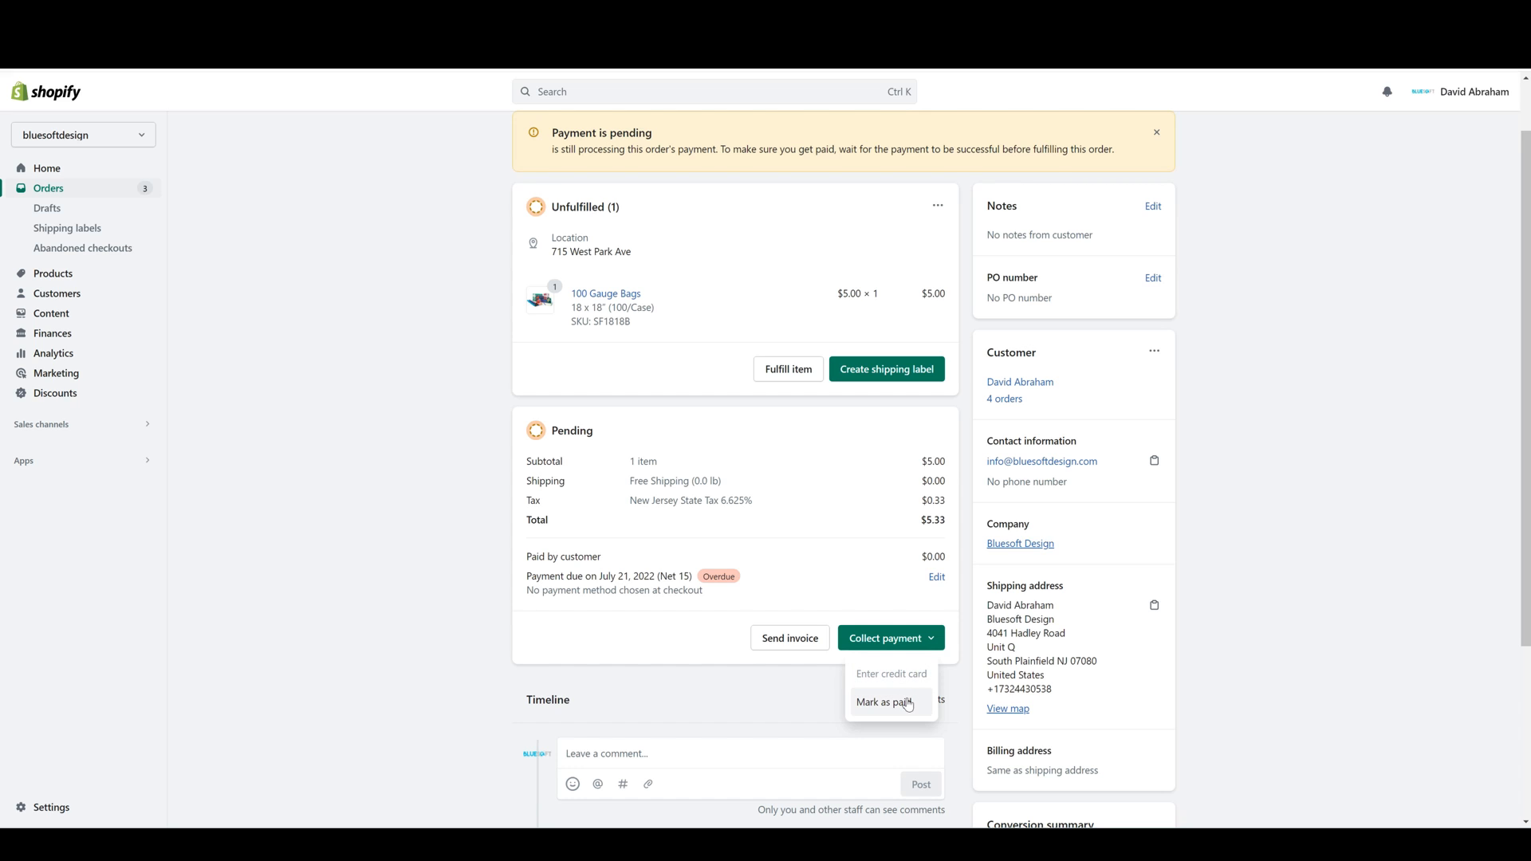
click(816, 709)
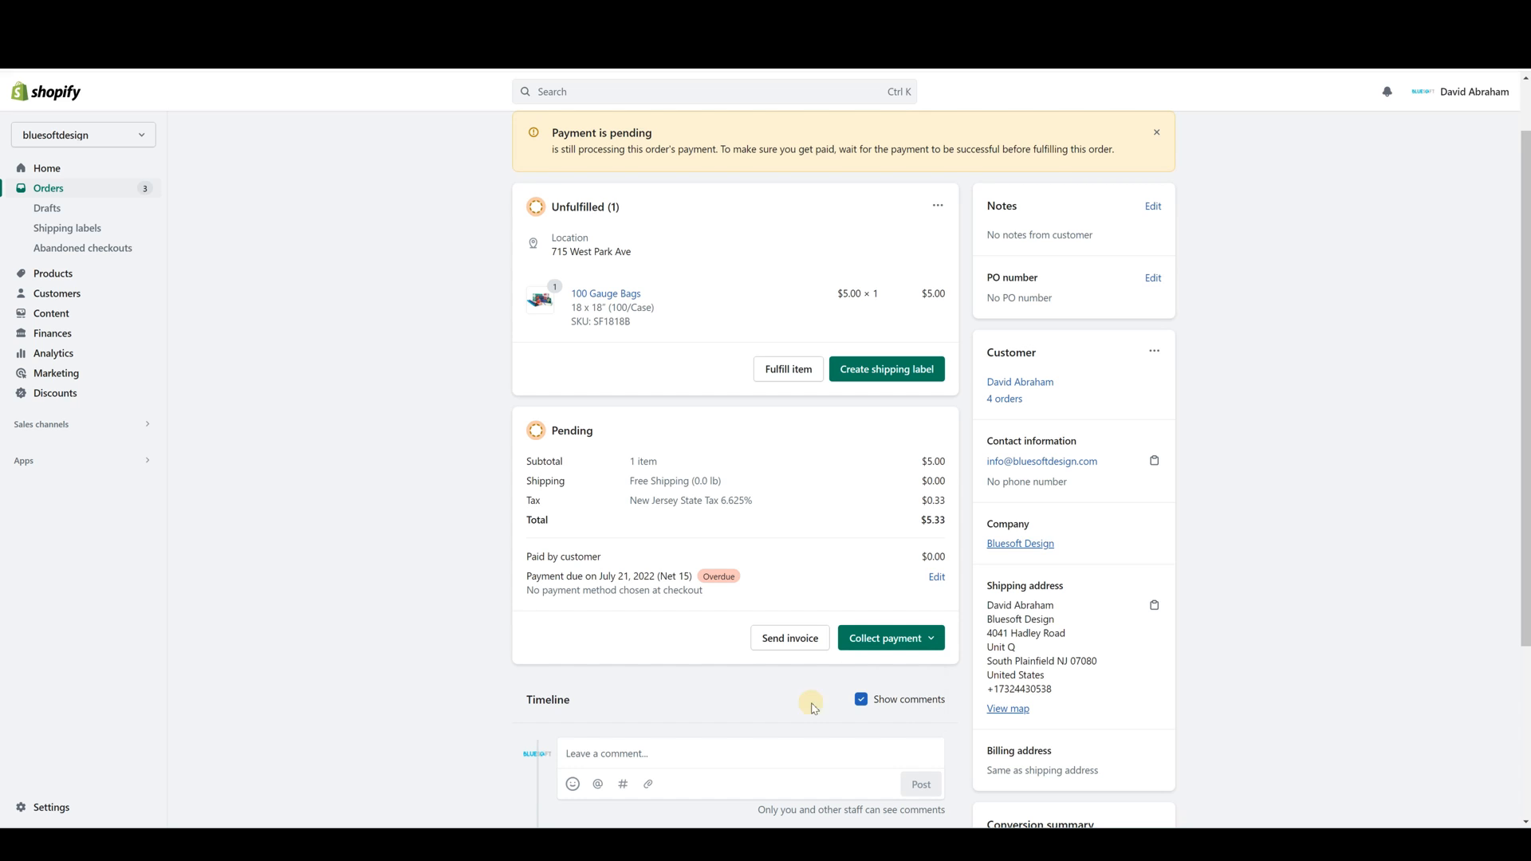
- Examine the order's timeline events from the placement of the order to the confirmation email, and the staff comment field
scroll(831, 691, down, 3)
scroll(825, 690, up, 4)
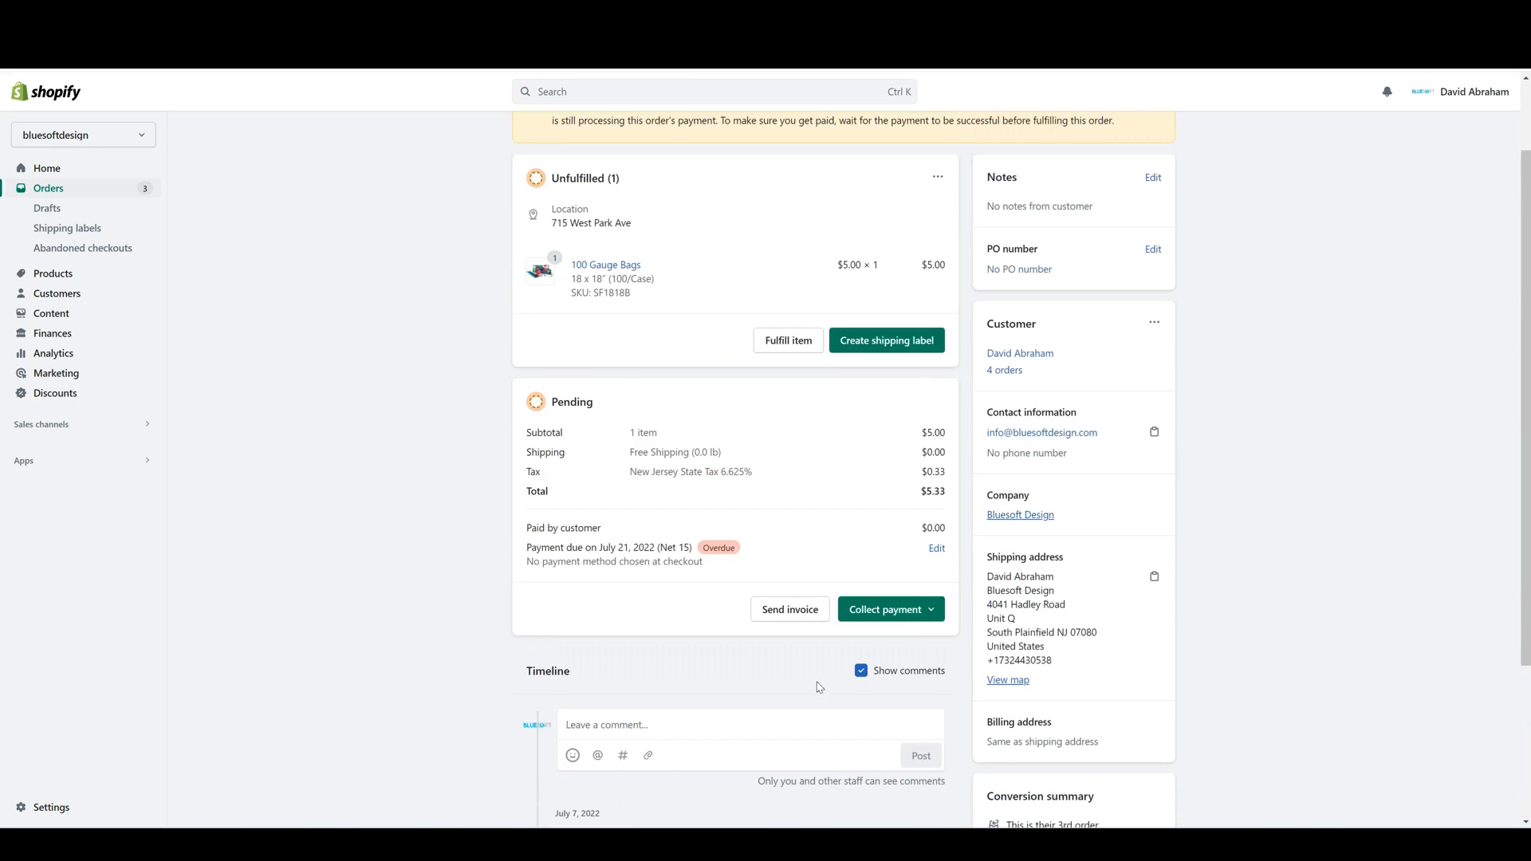
scroll(821, 698, down, 2)
scroll(862, 650, down, 2)
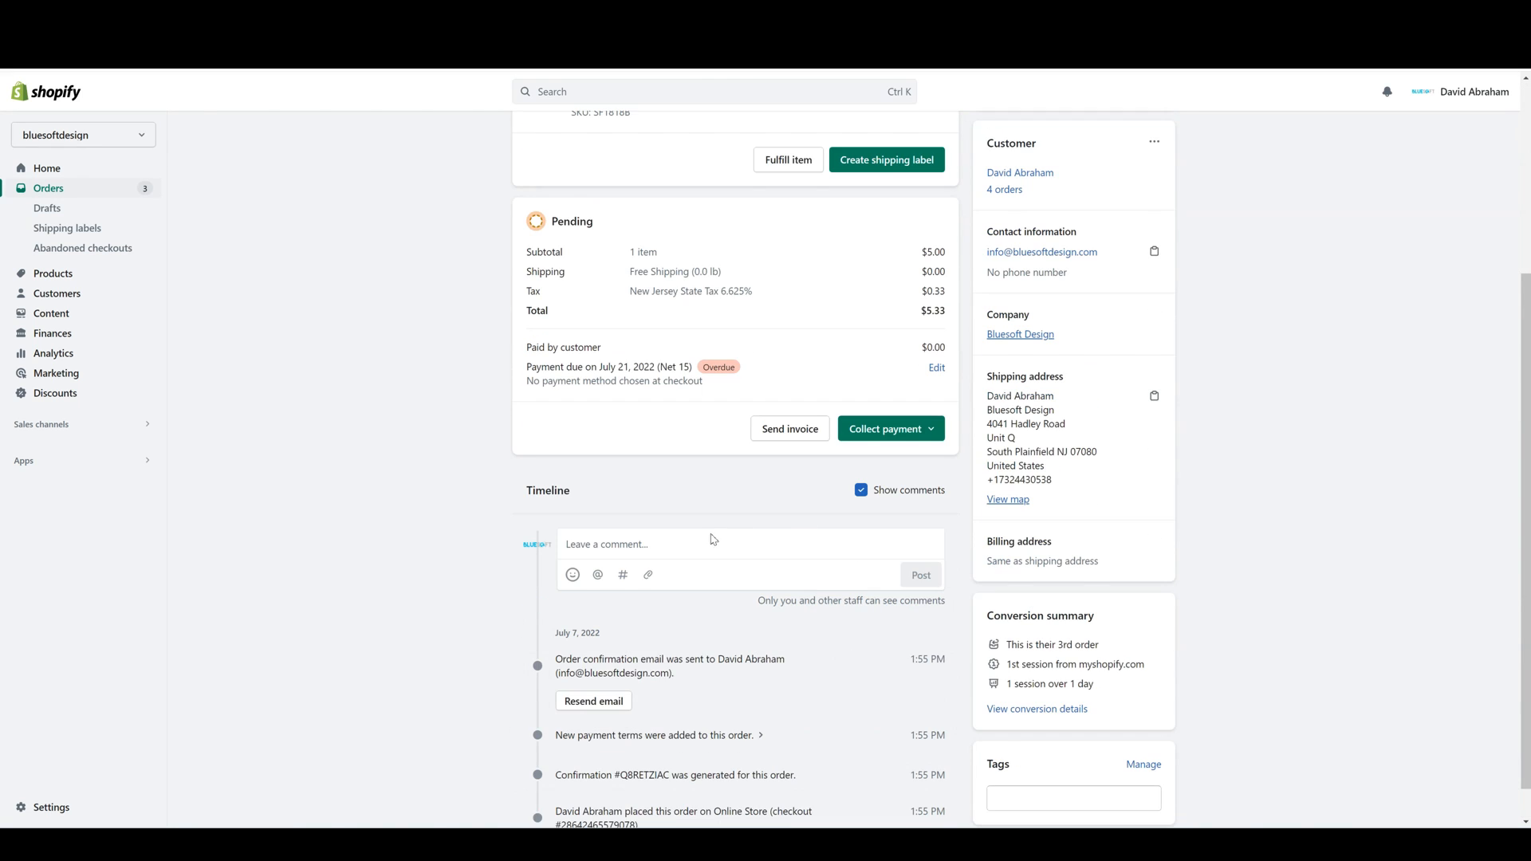
scroll(645, 502, down, 1)
drag(533, 458, 667, 453)
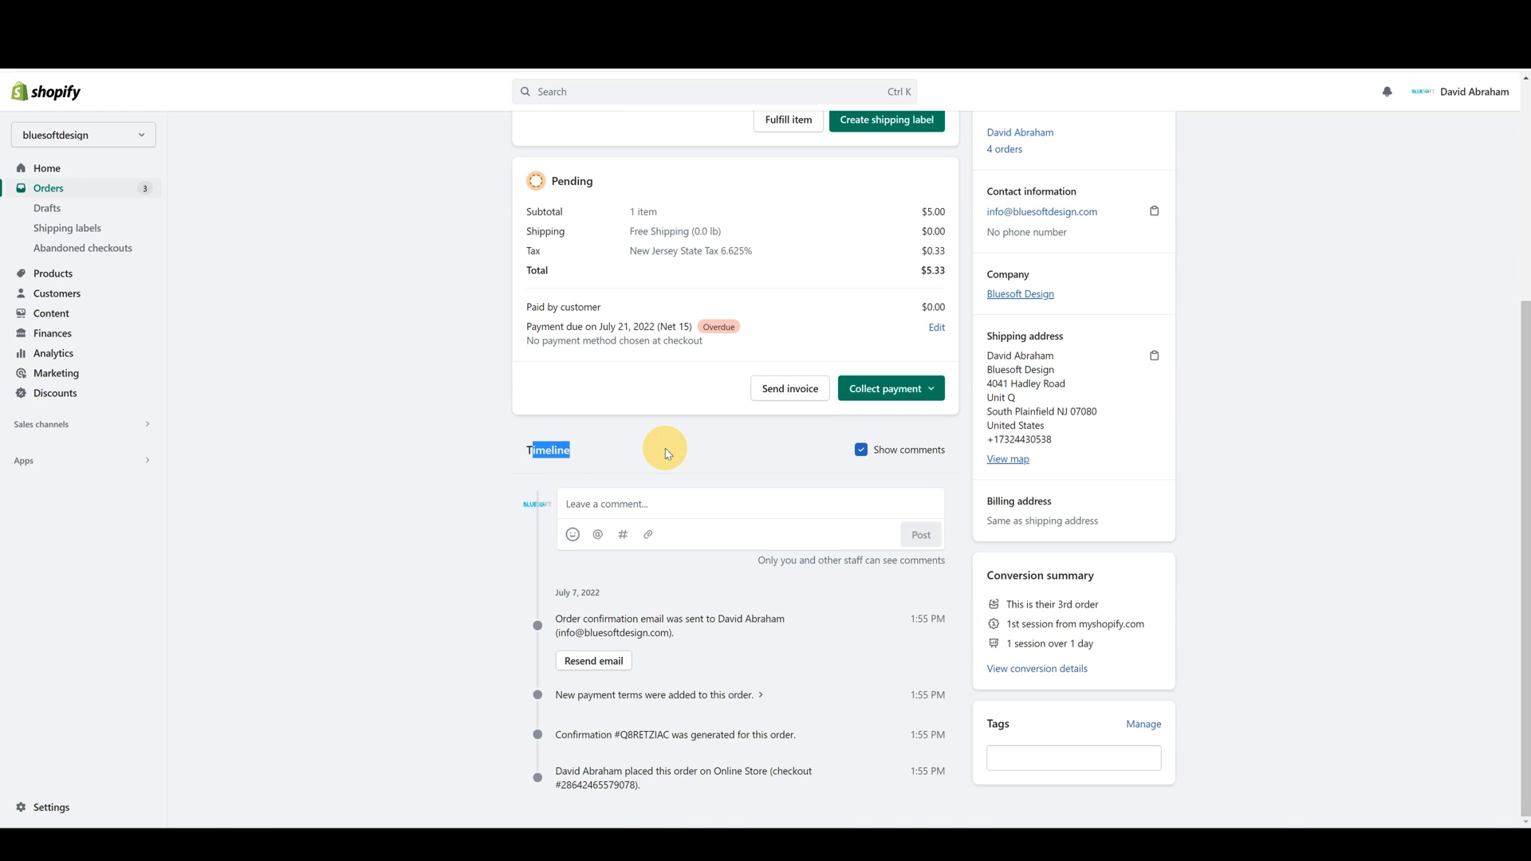
click(674, 785)
drag(635, 770, 492, 618)
click(492, 618)
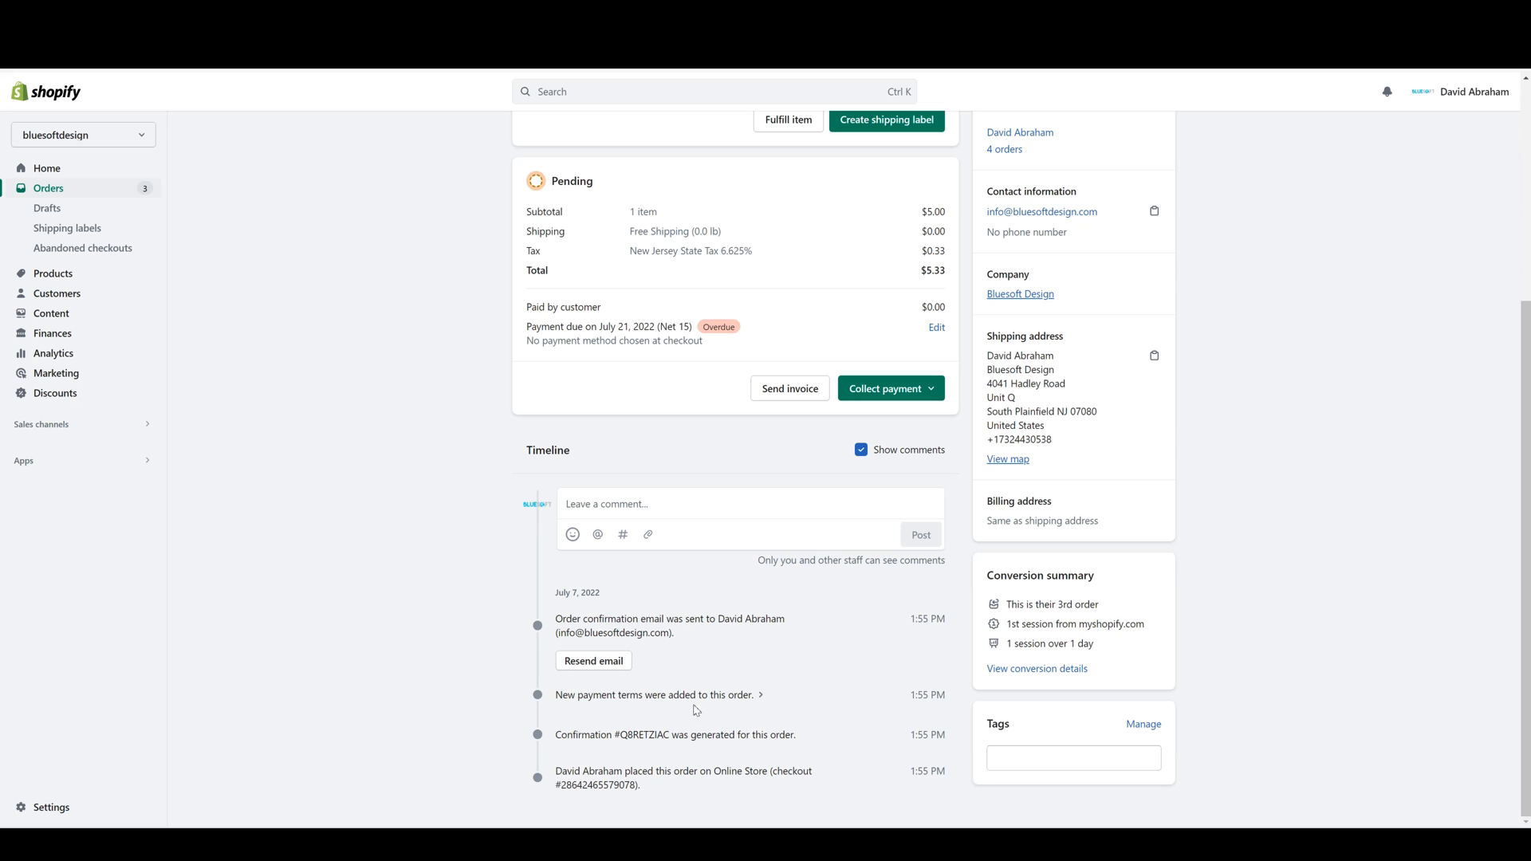
triple_click(642, 779)
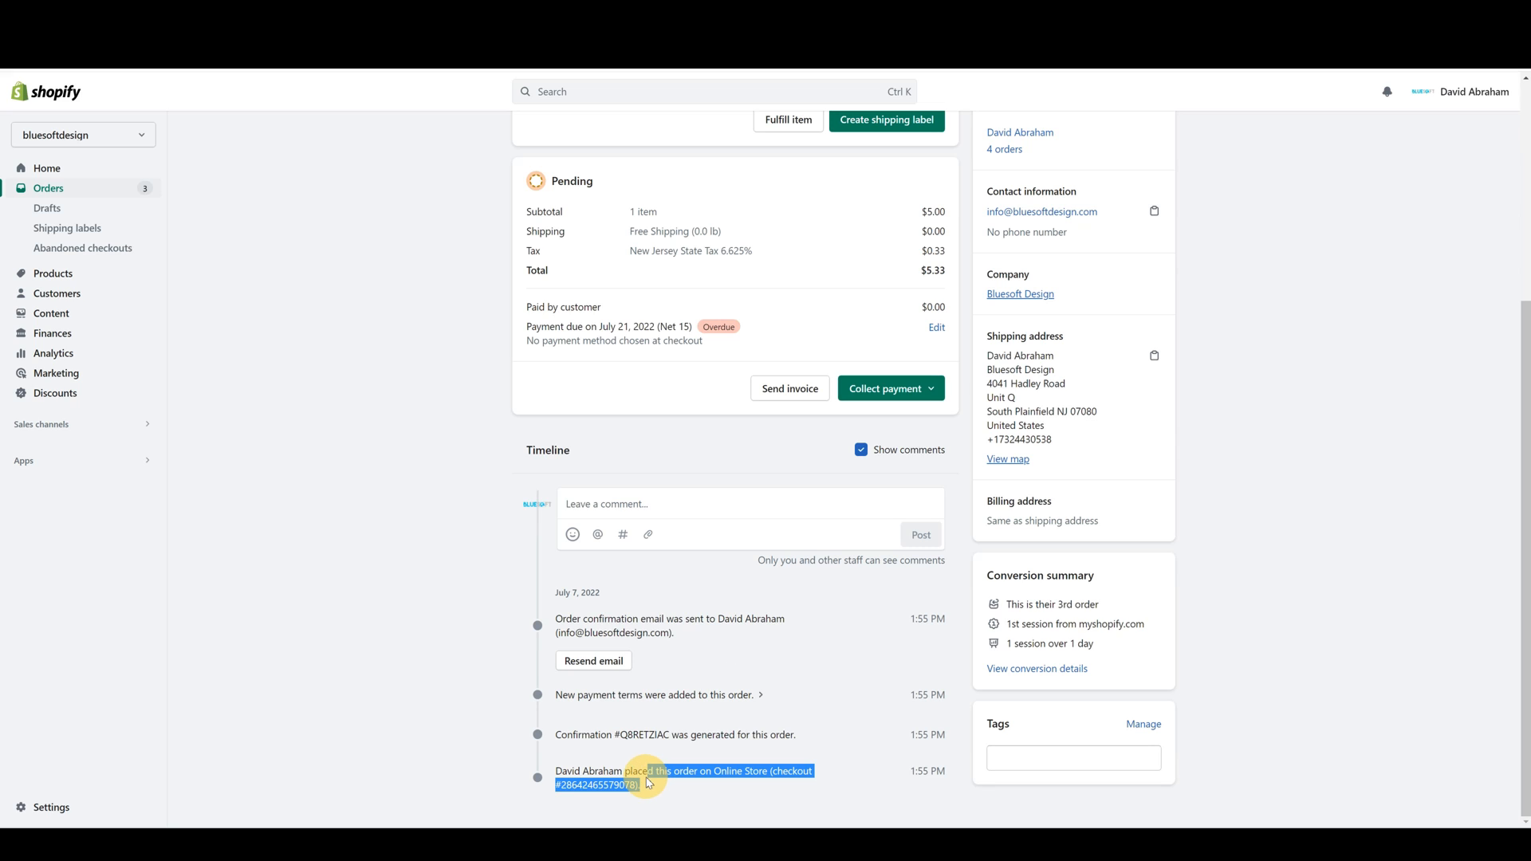
click(622, 773)
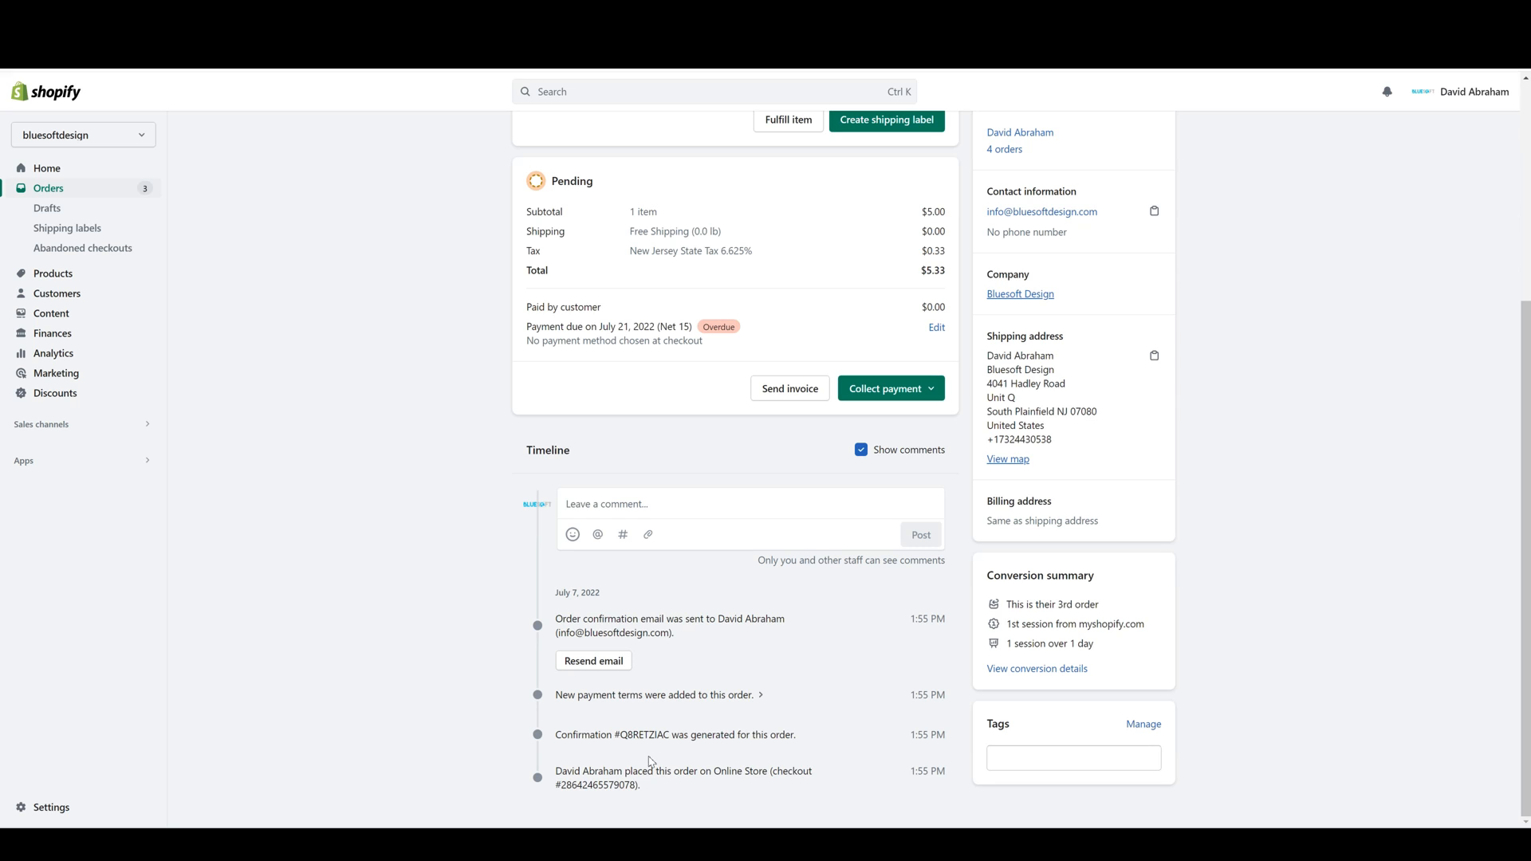
click(683, 509)
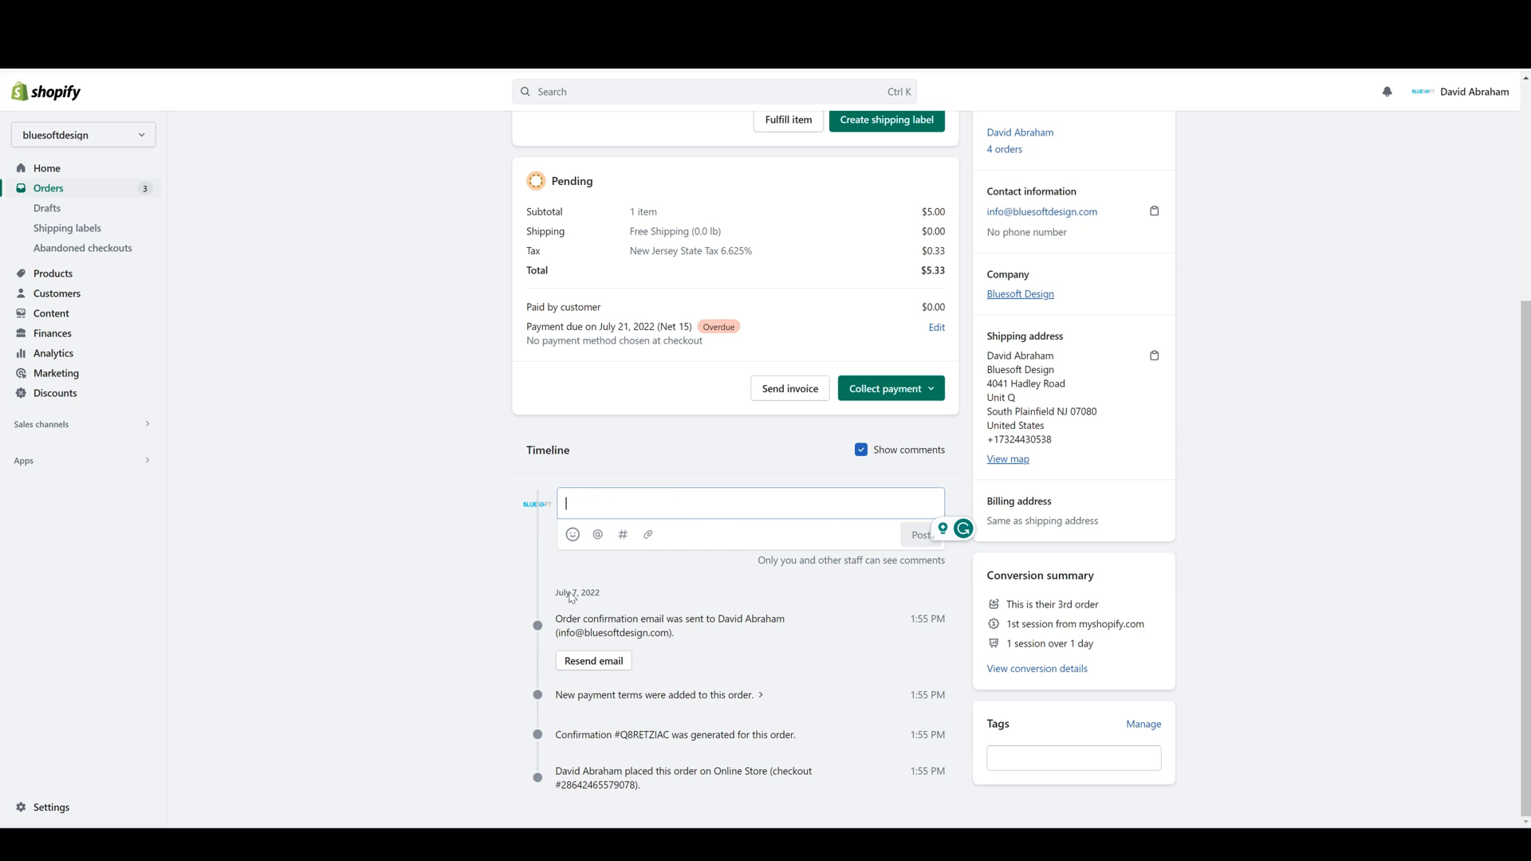
- Review the order's notes, customer information, addresses, conversion summary and tags
scroll(877, 678, up, 4)
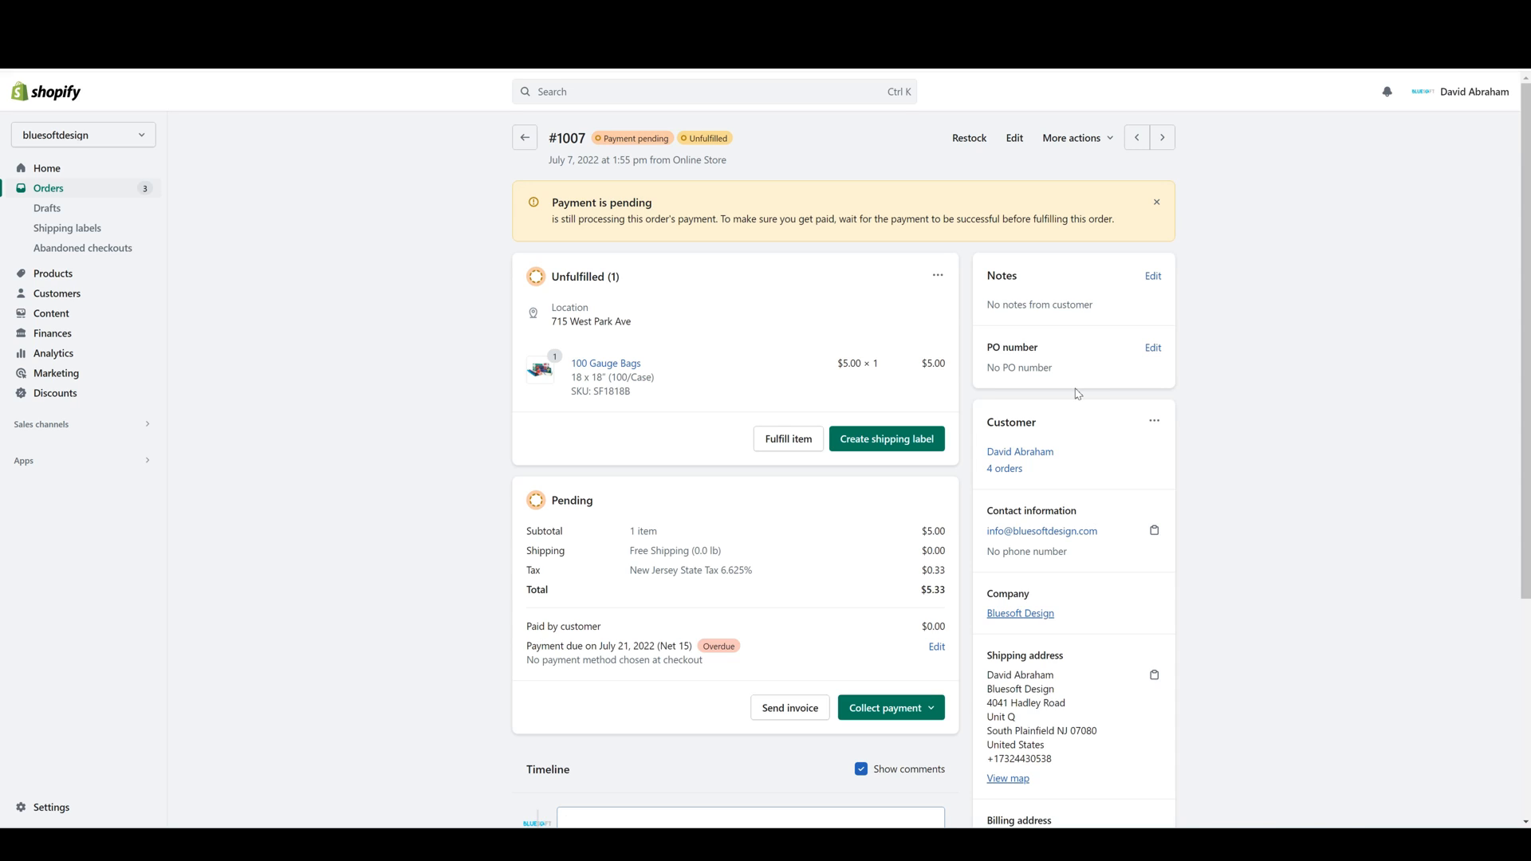
scroll(1048, 372, down, 1)
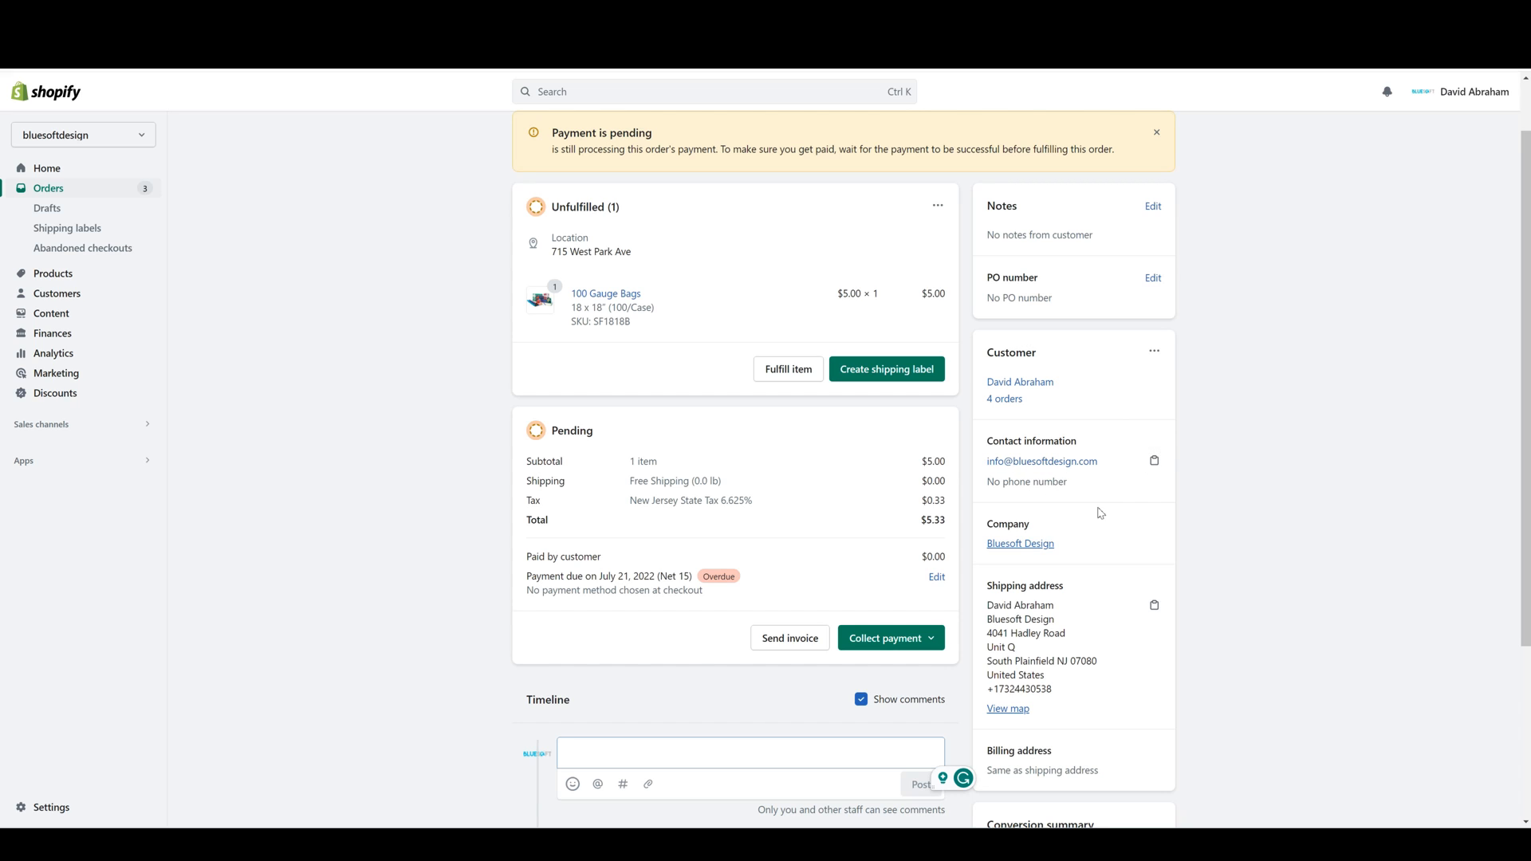
scroll(1094, 545, down, 2)
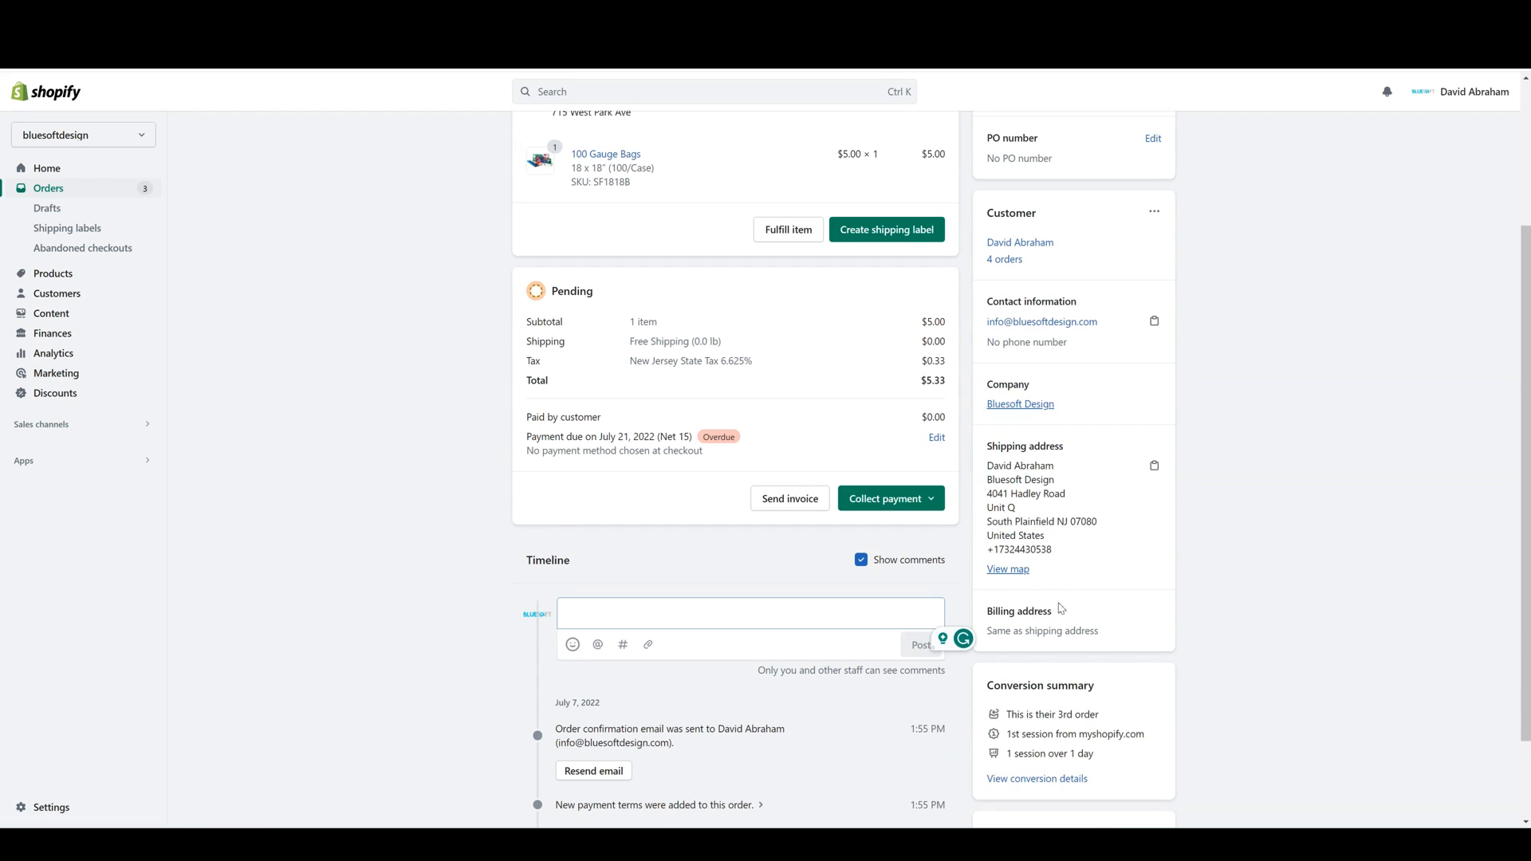
scroll(1074, 581, down, 2)
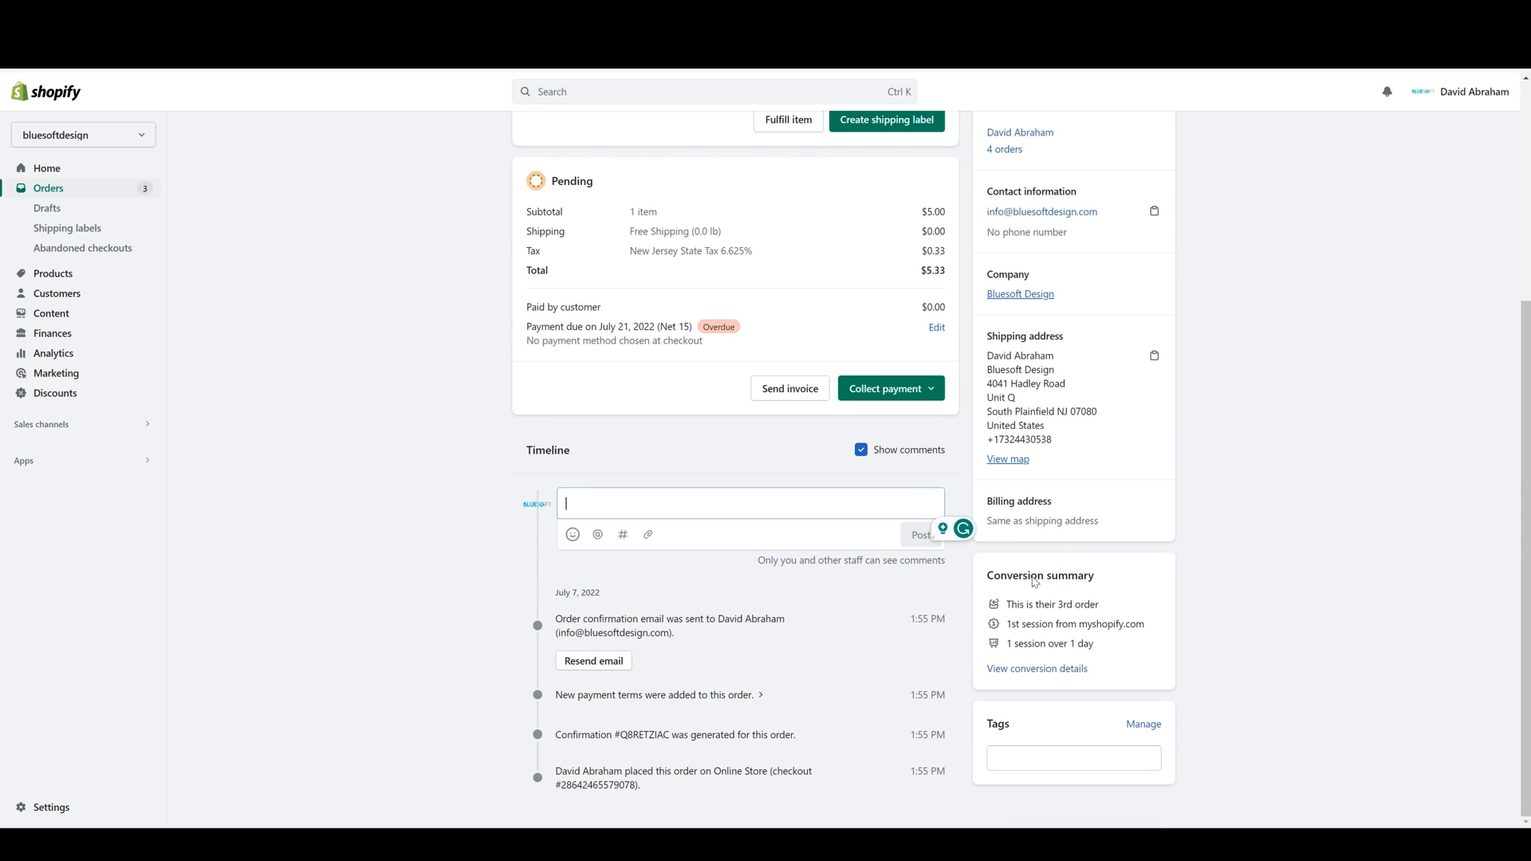
drag(989, 577, 1101, 568)
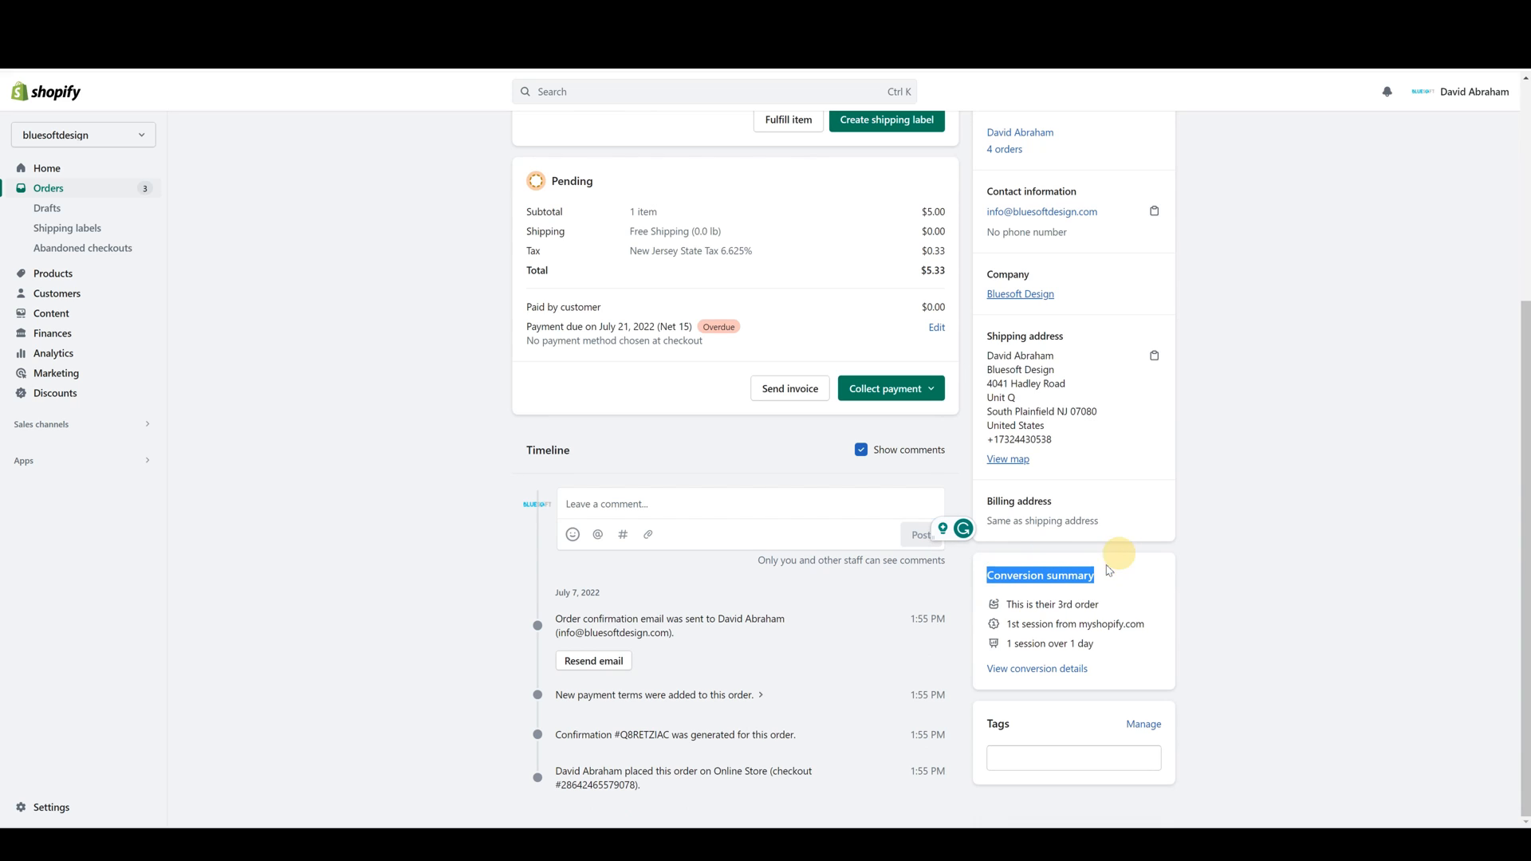
click(1081, 607)
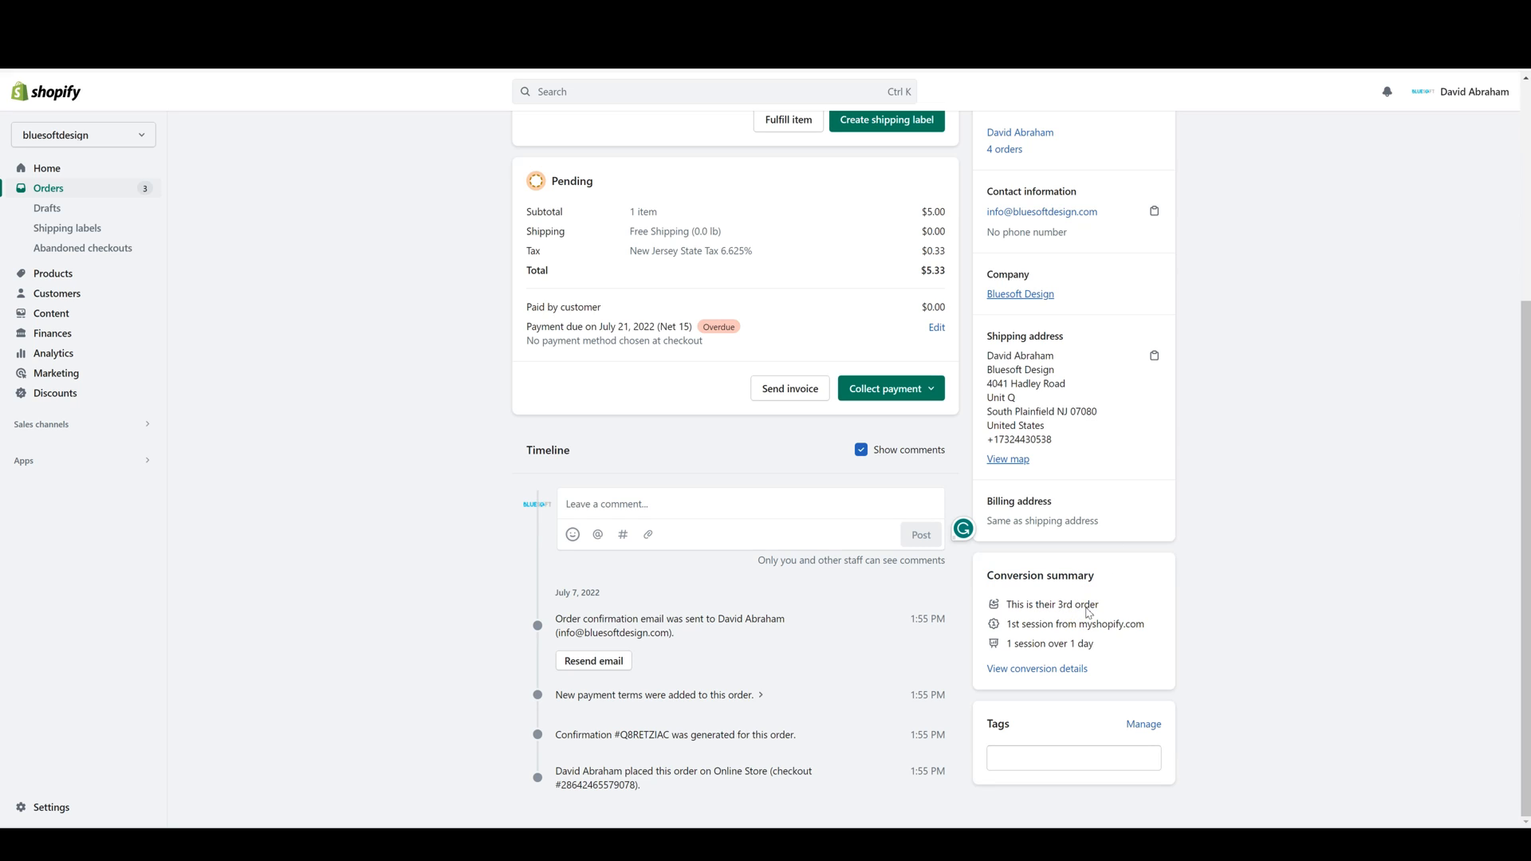
drag(1031, 624, 1144, 627)
triple_click(1089, 643)
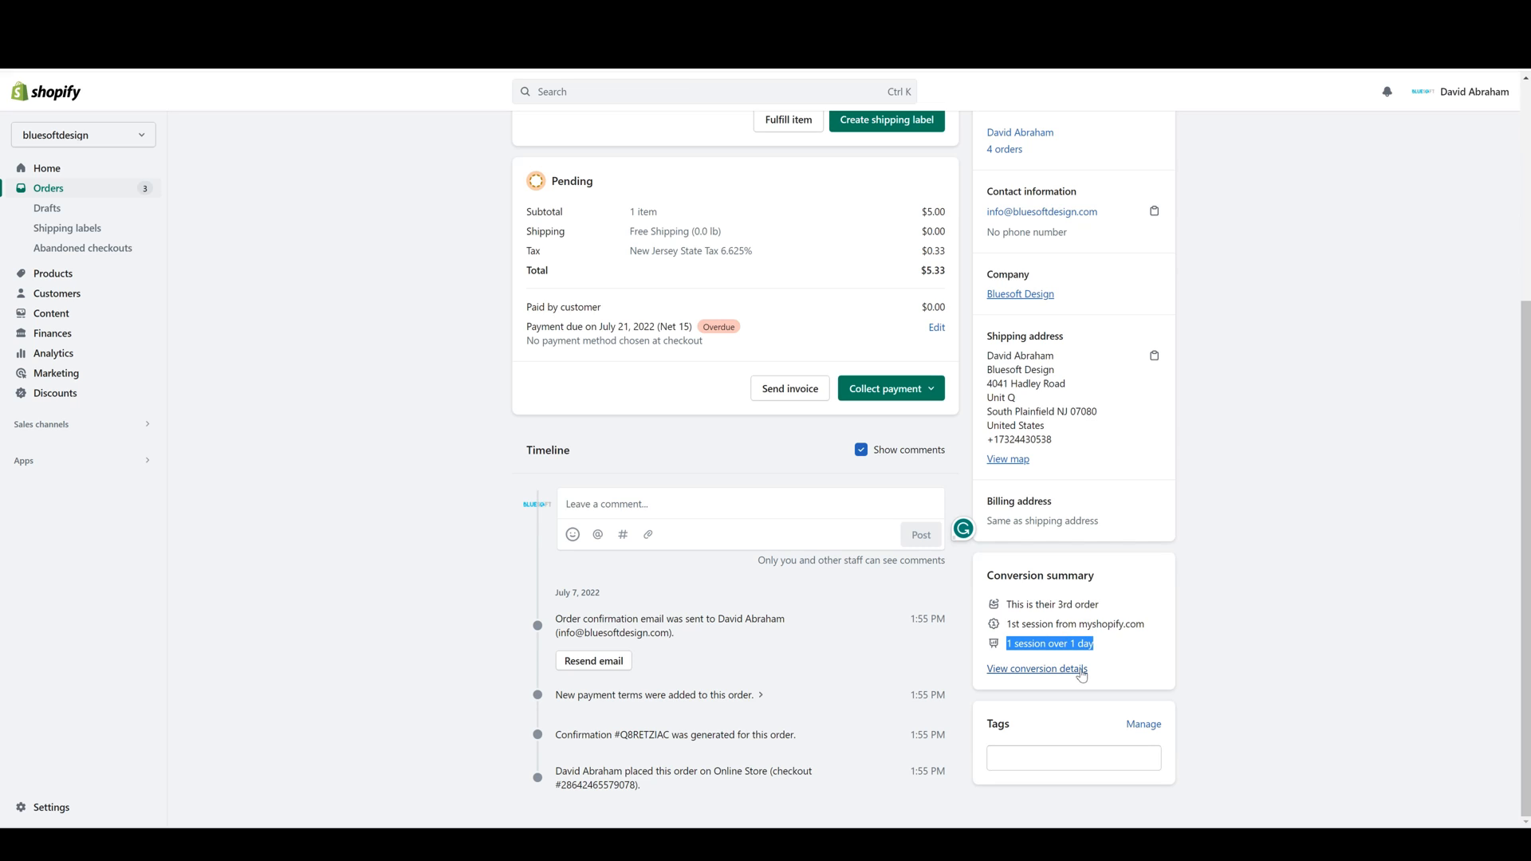
click(1051, 763)
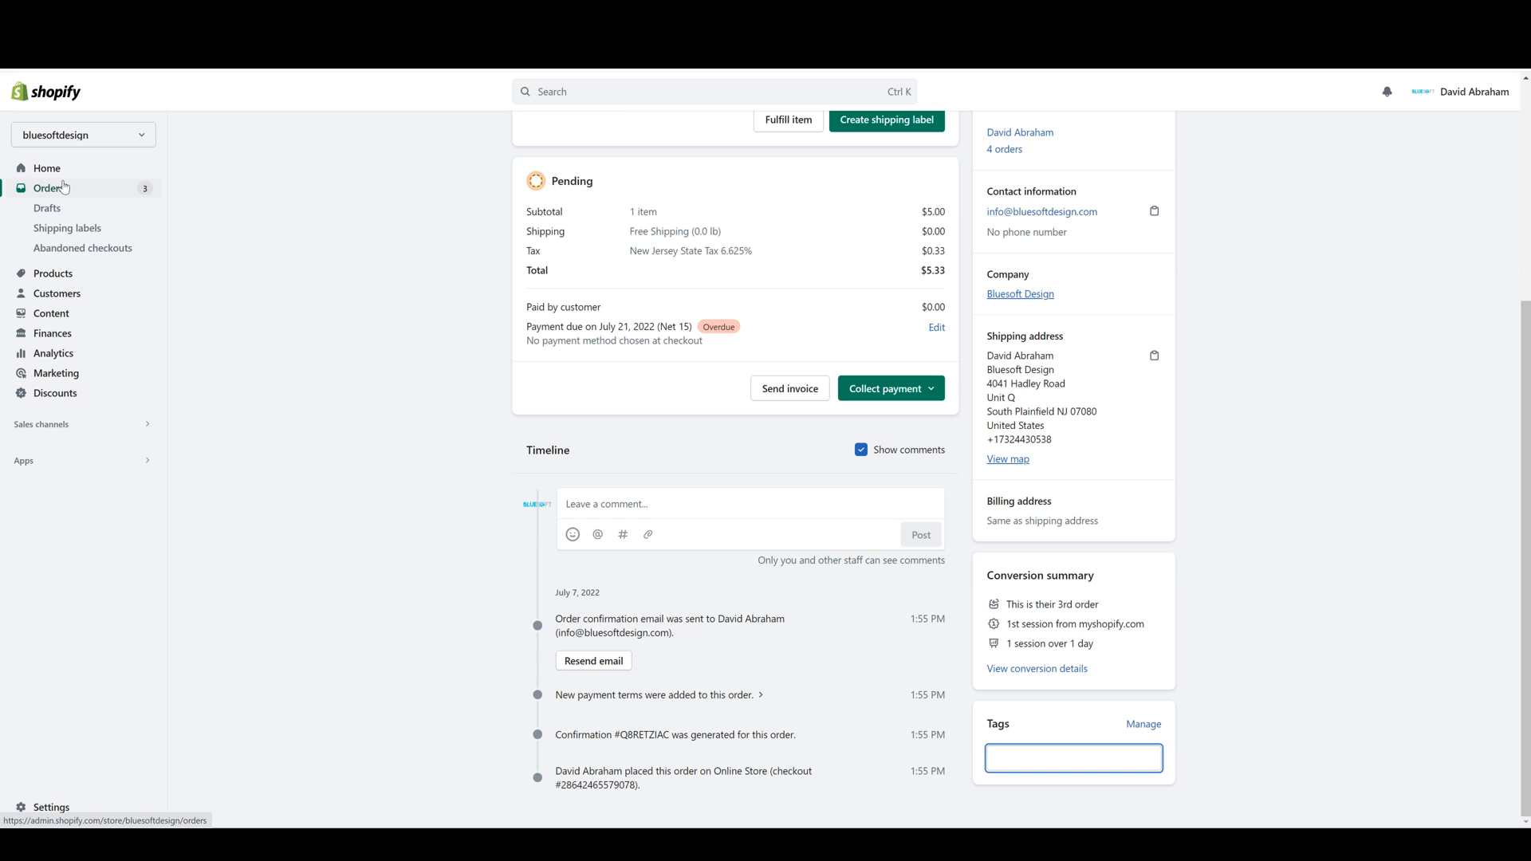
- Check the additional actions available for the order, view the customer's order status page, and return to the order details
scroll(980, 431, up, 5)
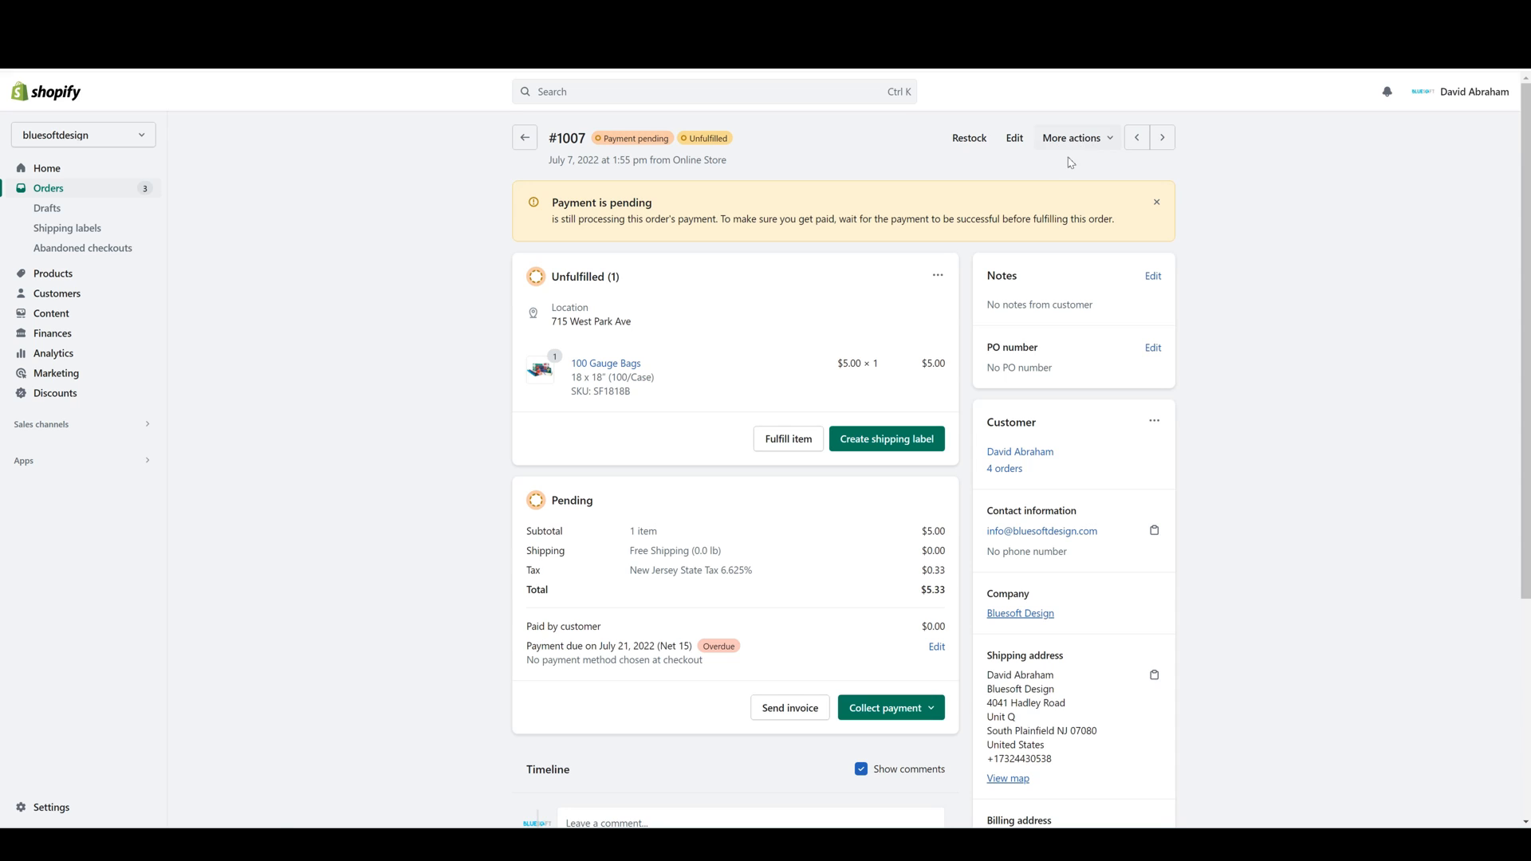
click(1107, 143)
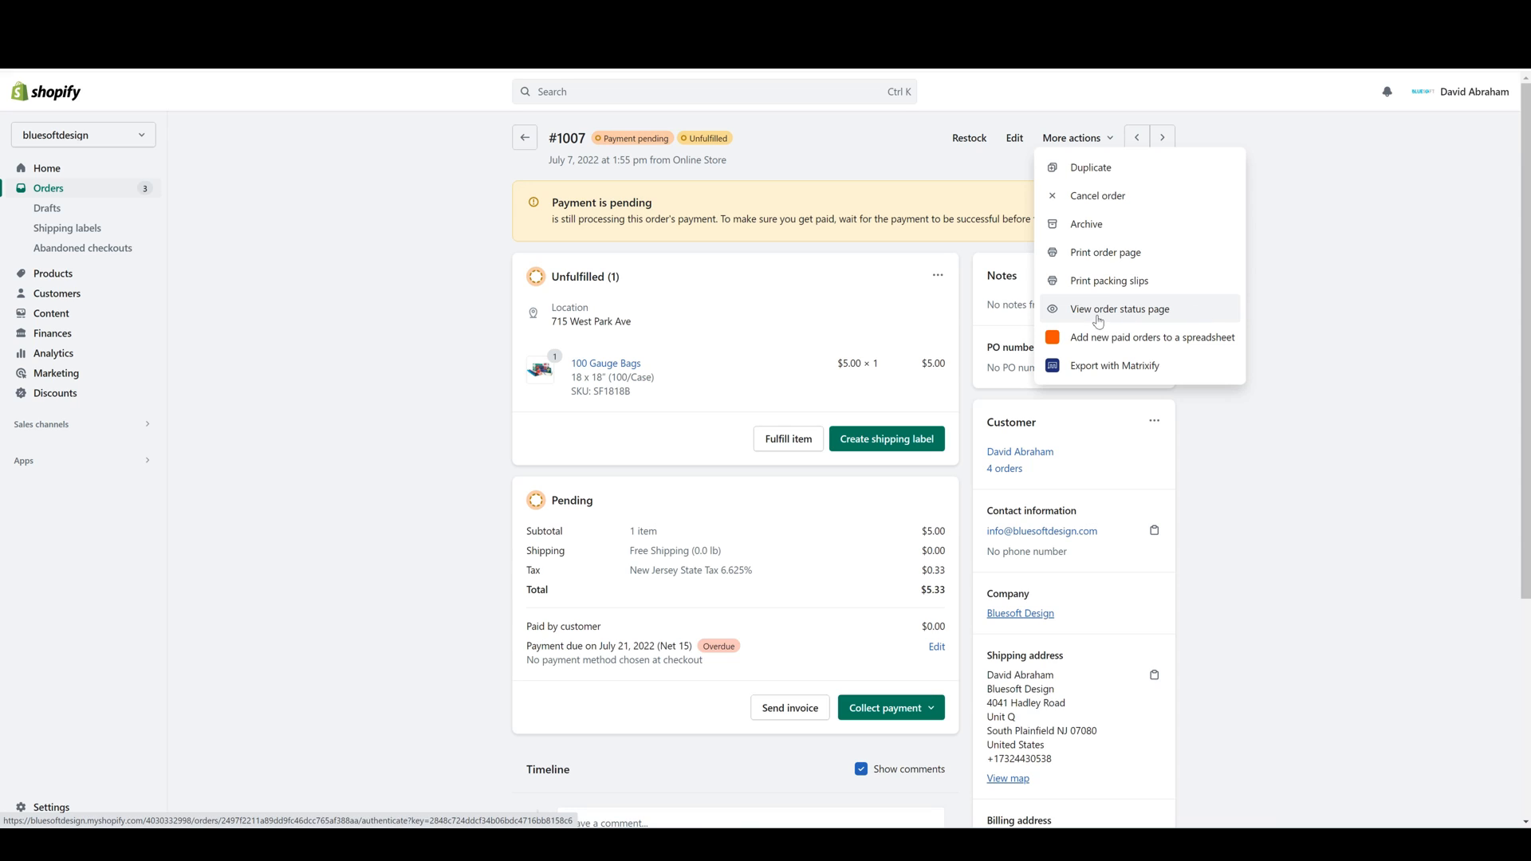
click(1124, 313)
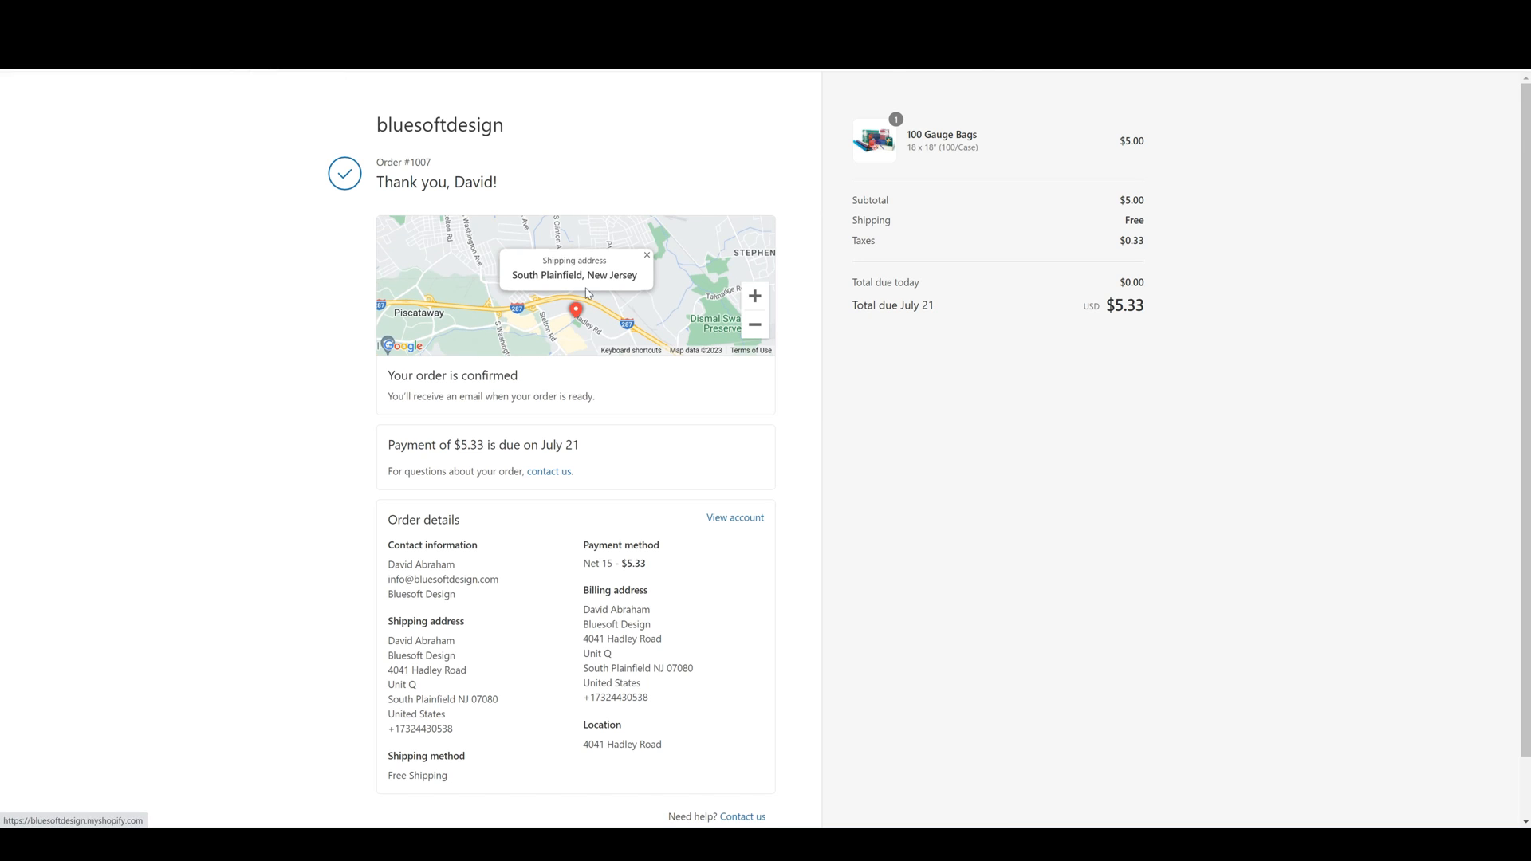
scroll(687, 306, down, 1)
scroll(687, 434, up, 1)
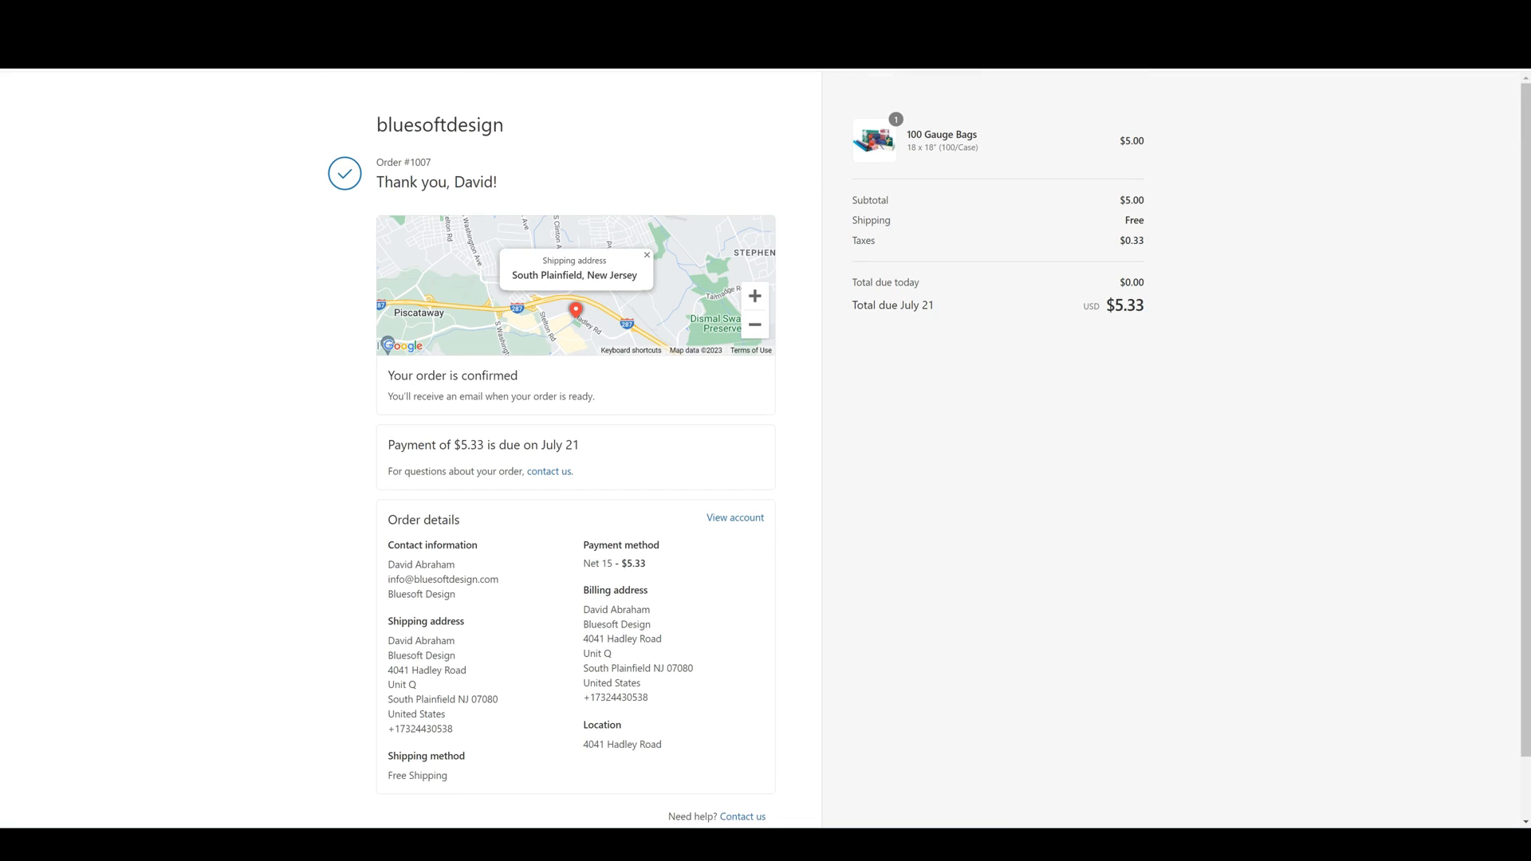
key(ctrl+Tab)
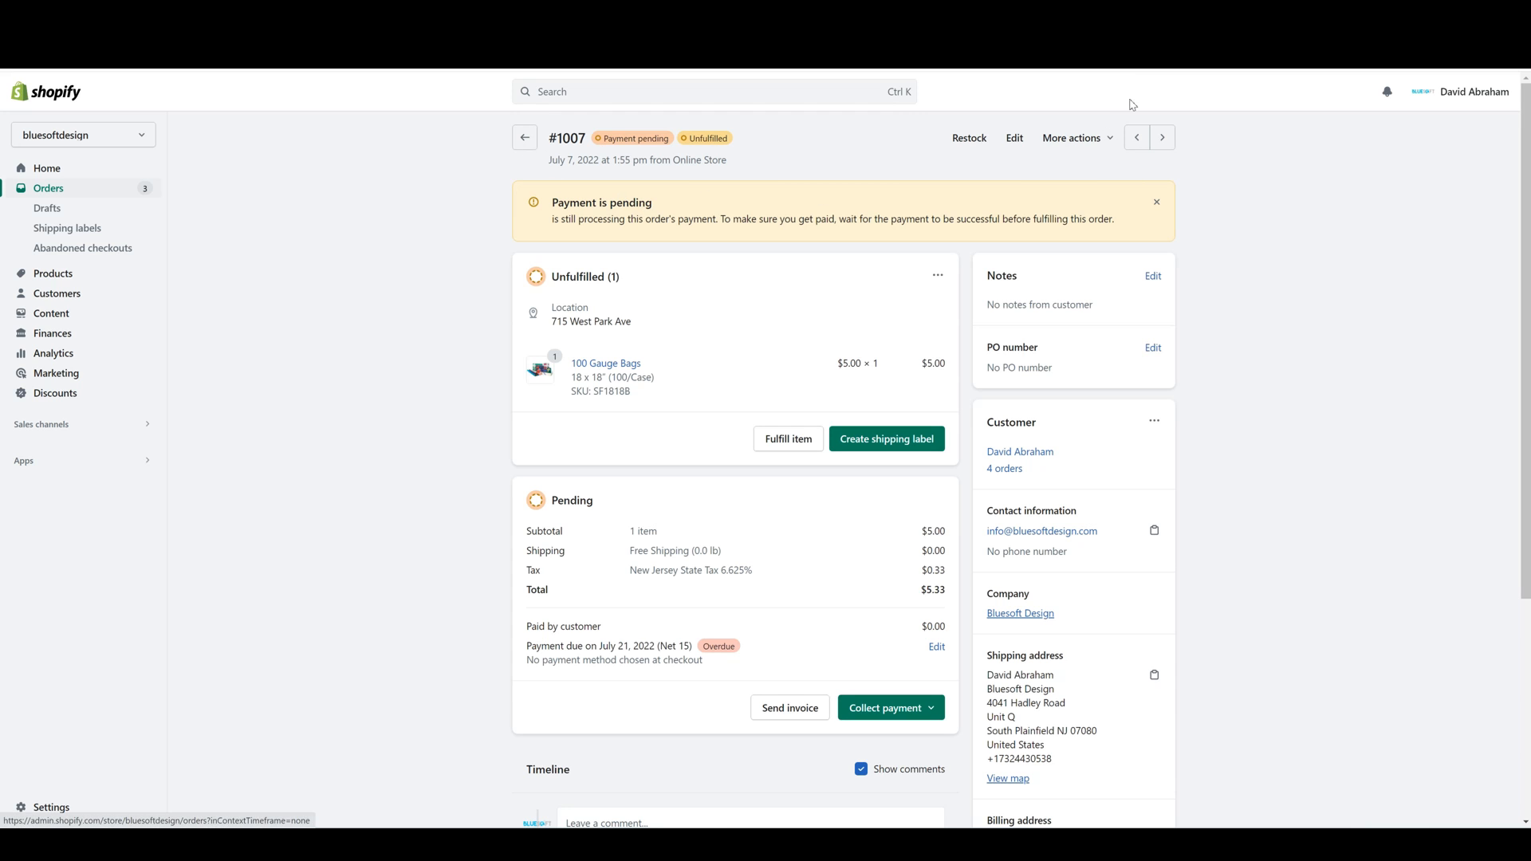
scroll(843, 394, down, 4)
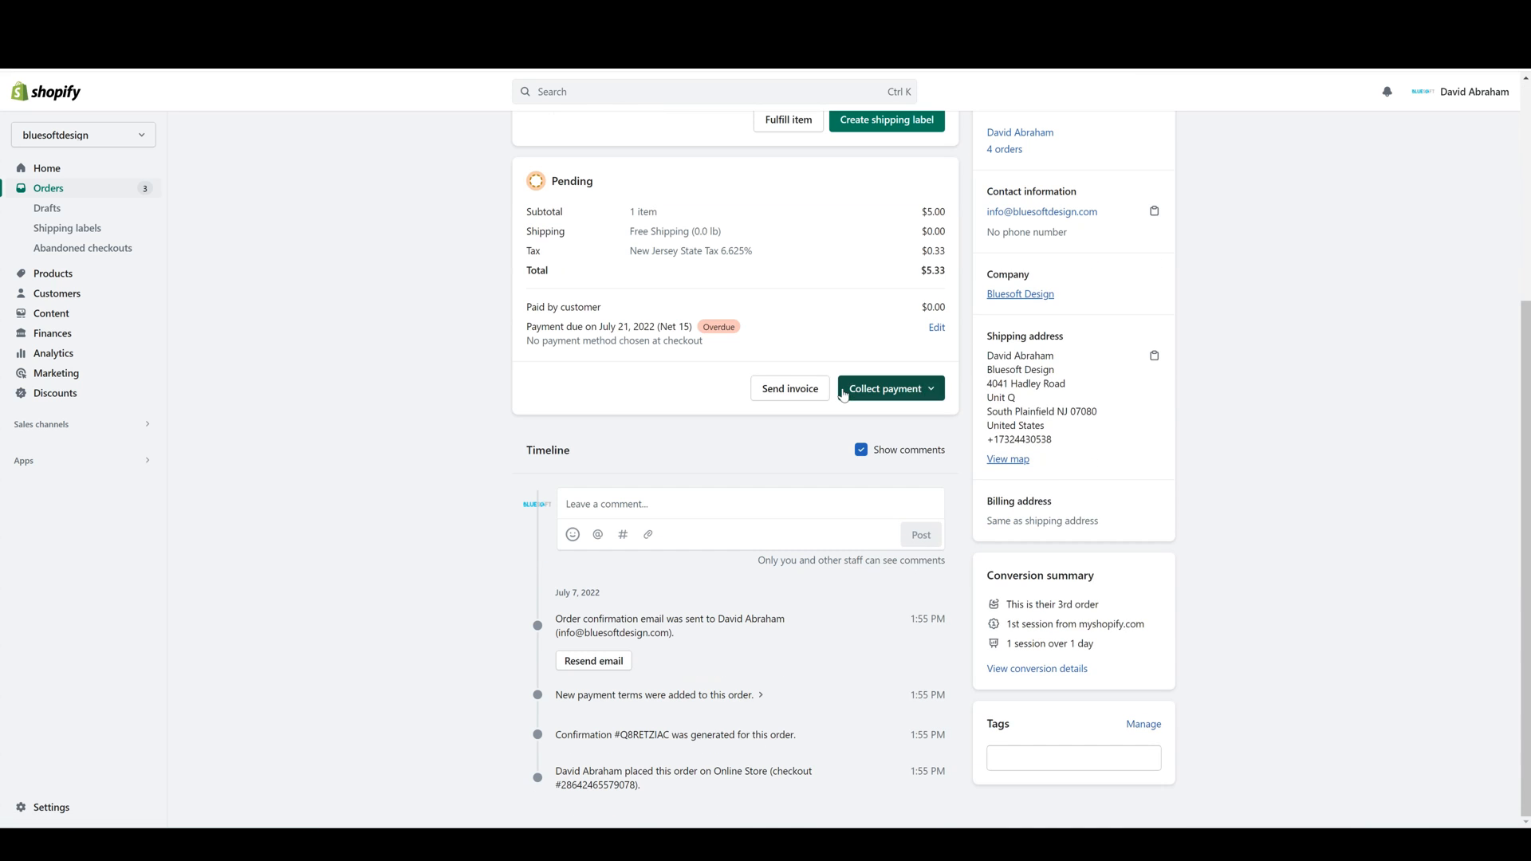
scroll(829, 390, up, 4)
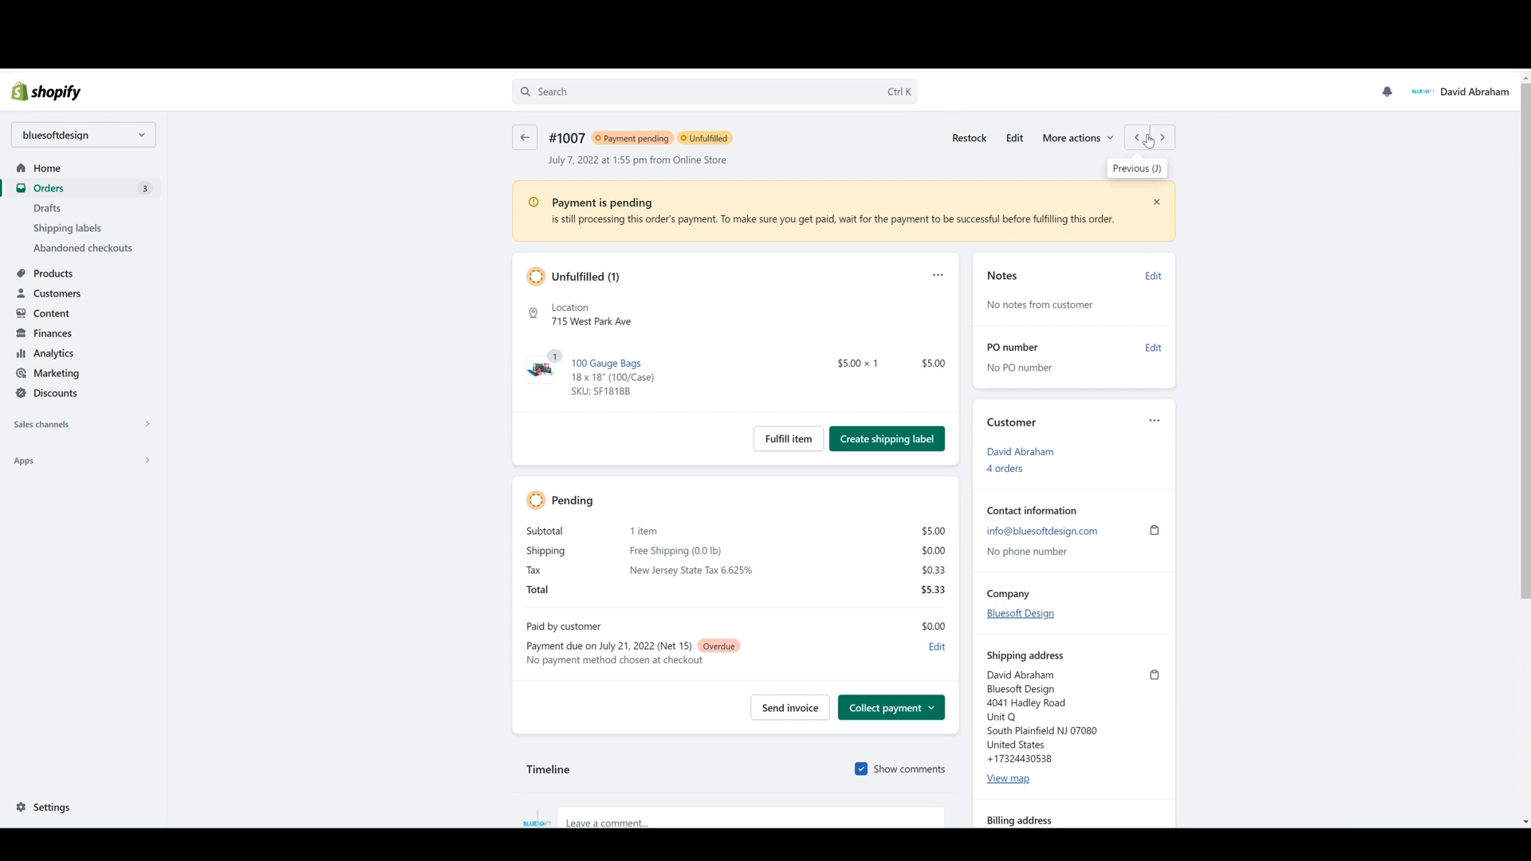
click(1099, 139)
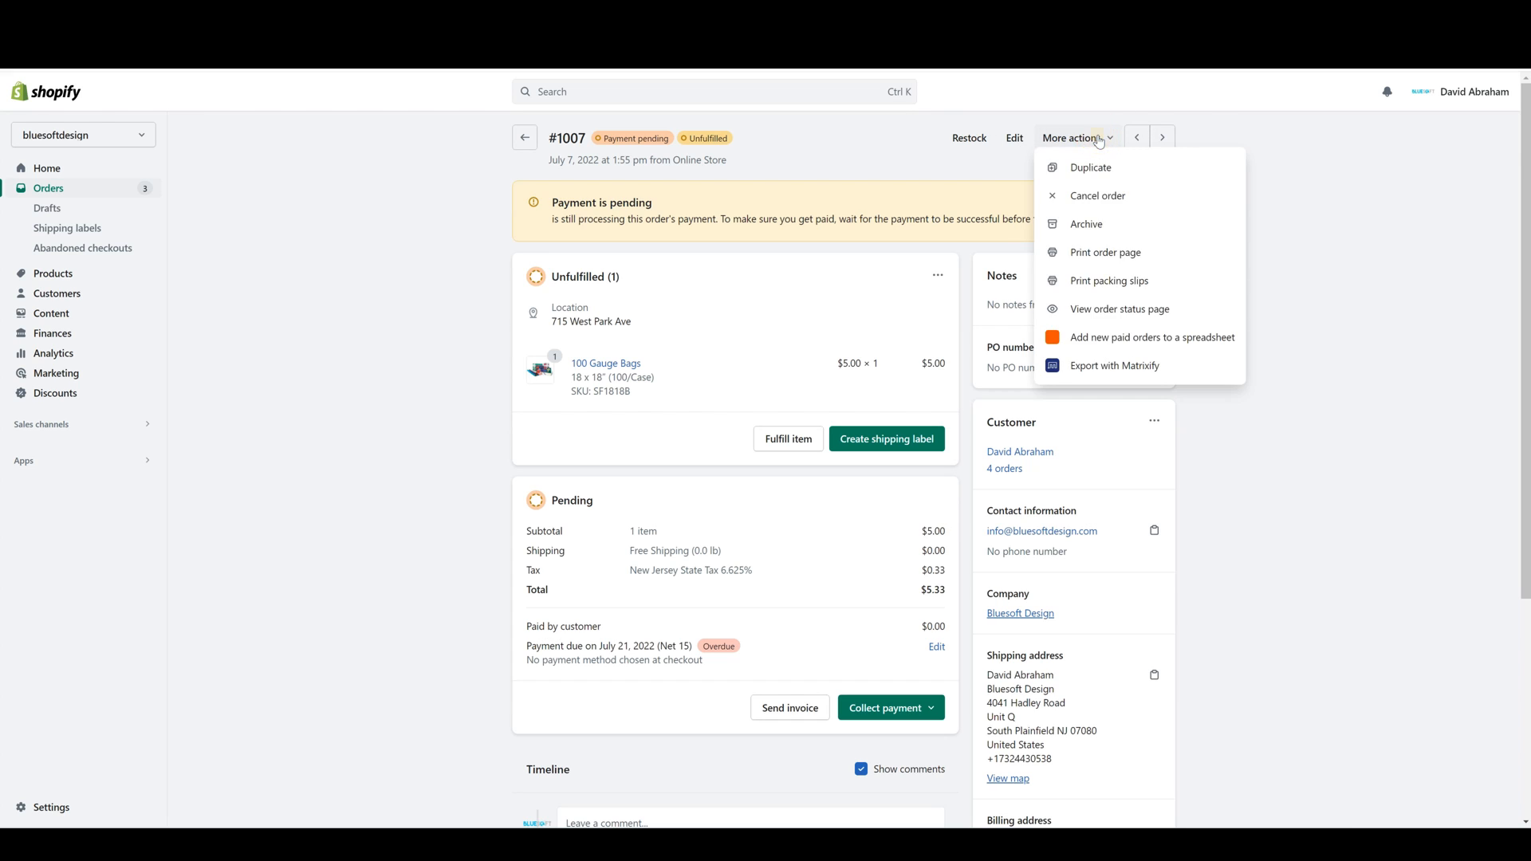
click(1271, 212)
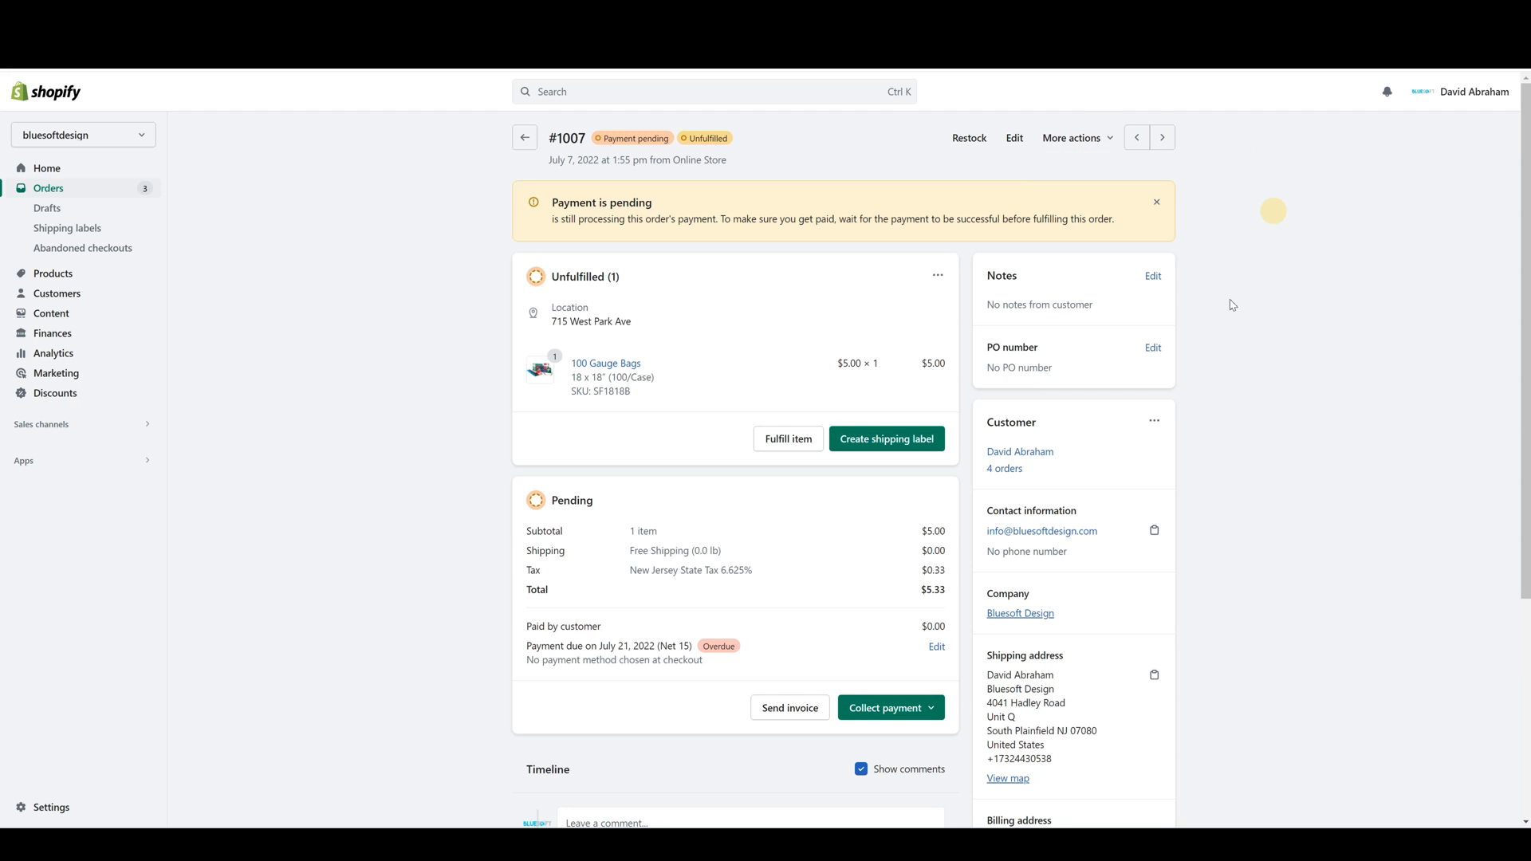
- Collect the order's pending payment by marking it as paid, and check the amount paid by the customer
scroll(778, 686, down, 4)
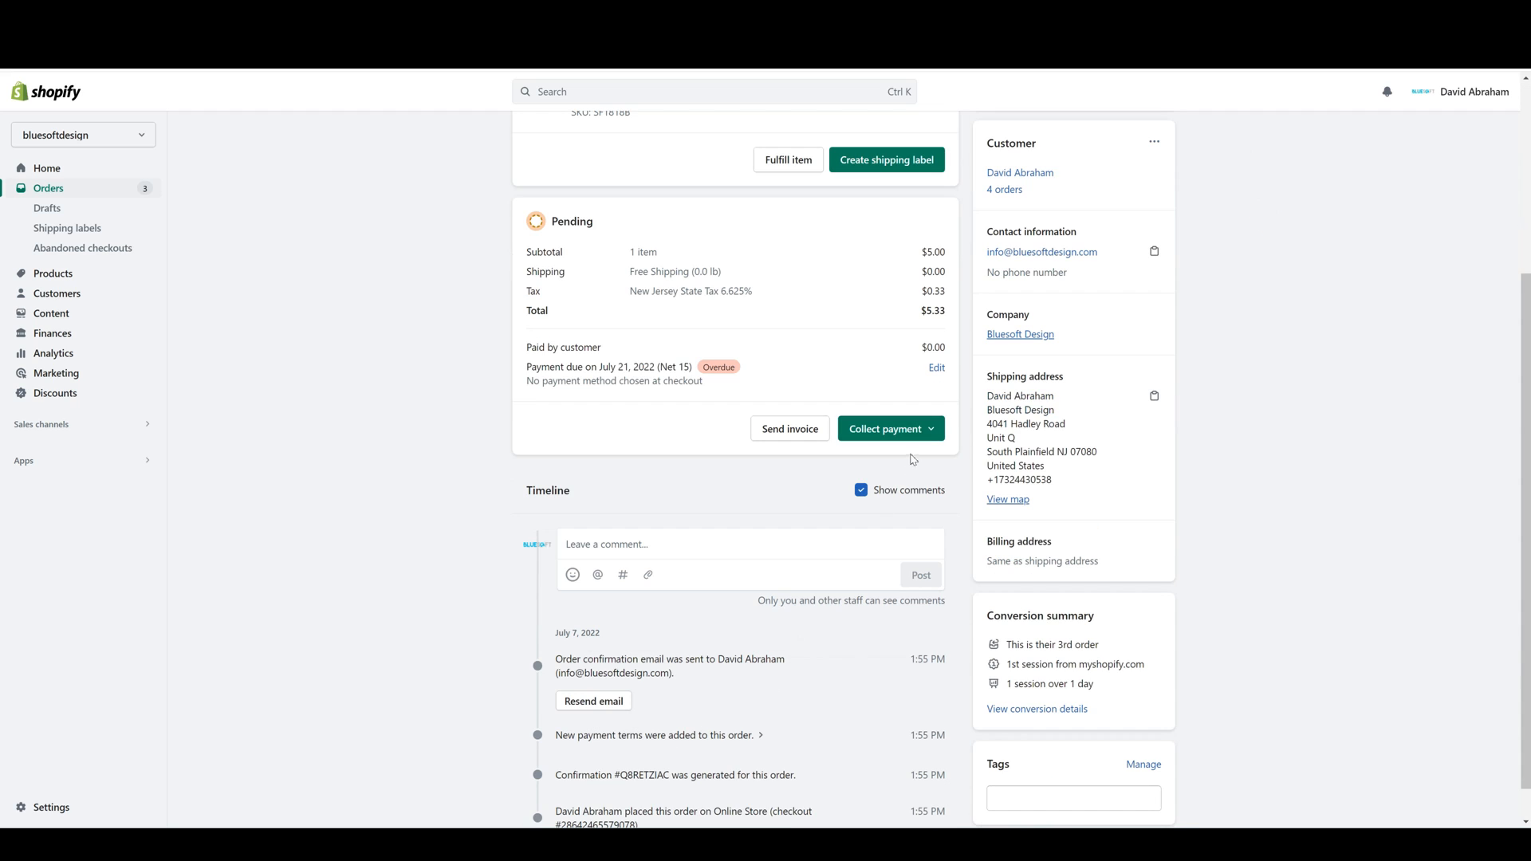
click(929, 430)
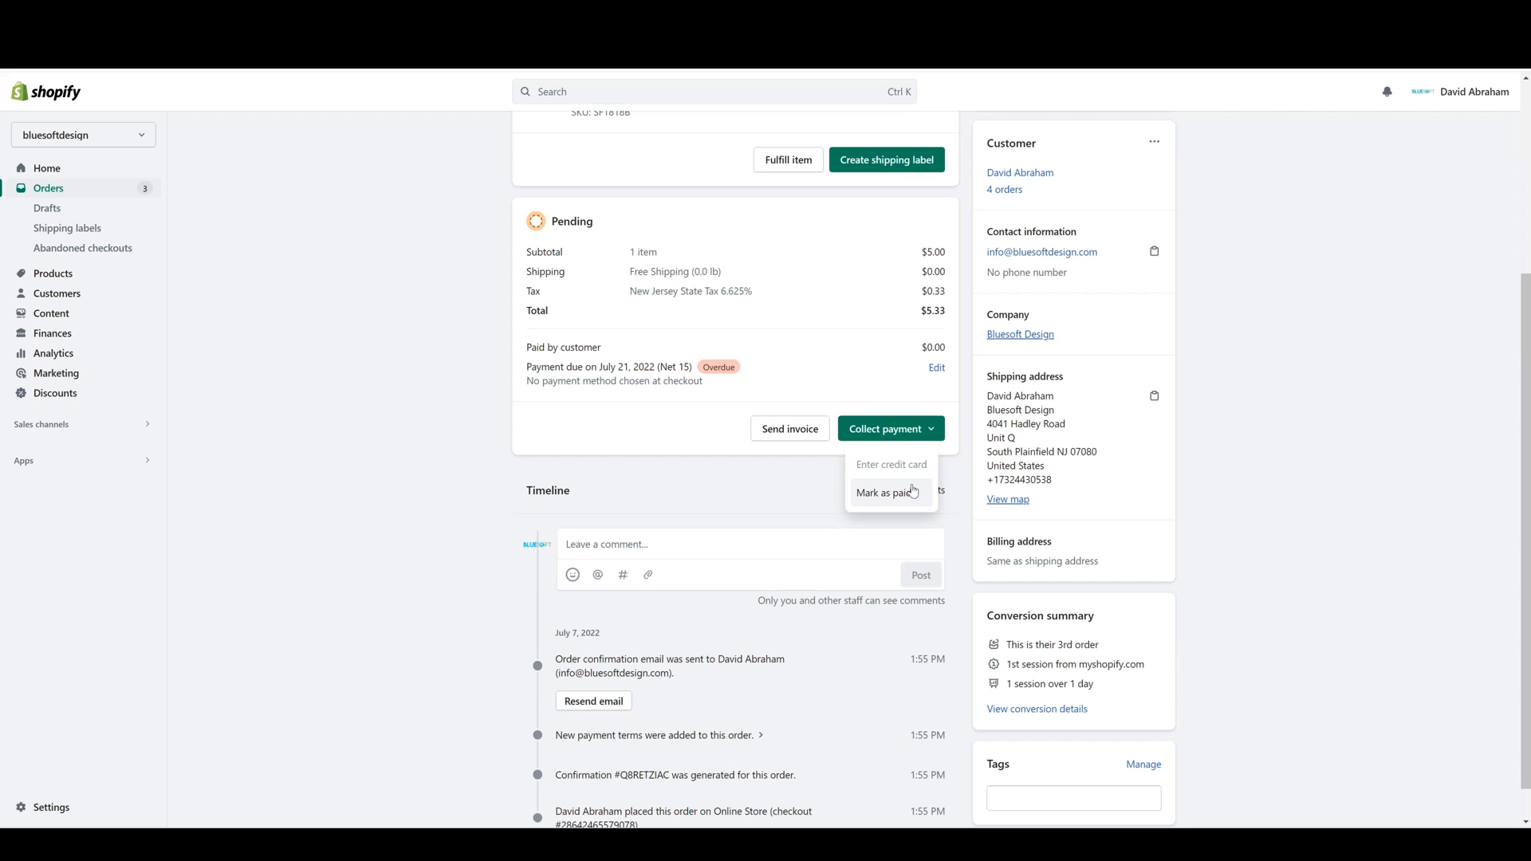
click(913, 492)
click(938, 500)
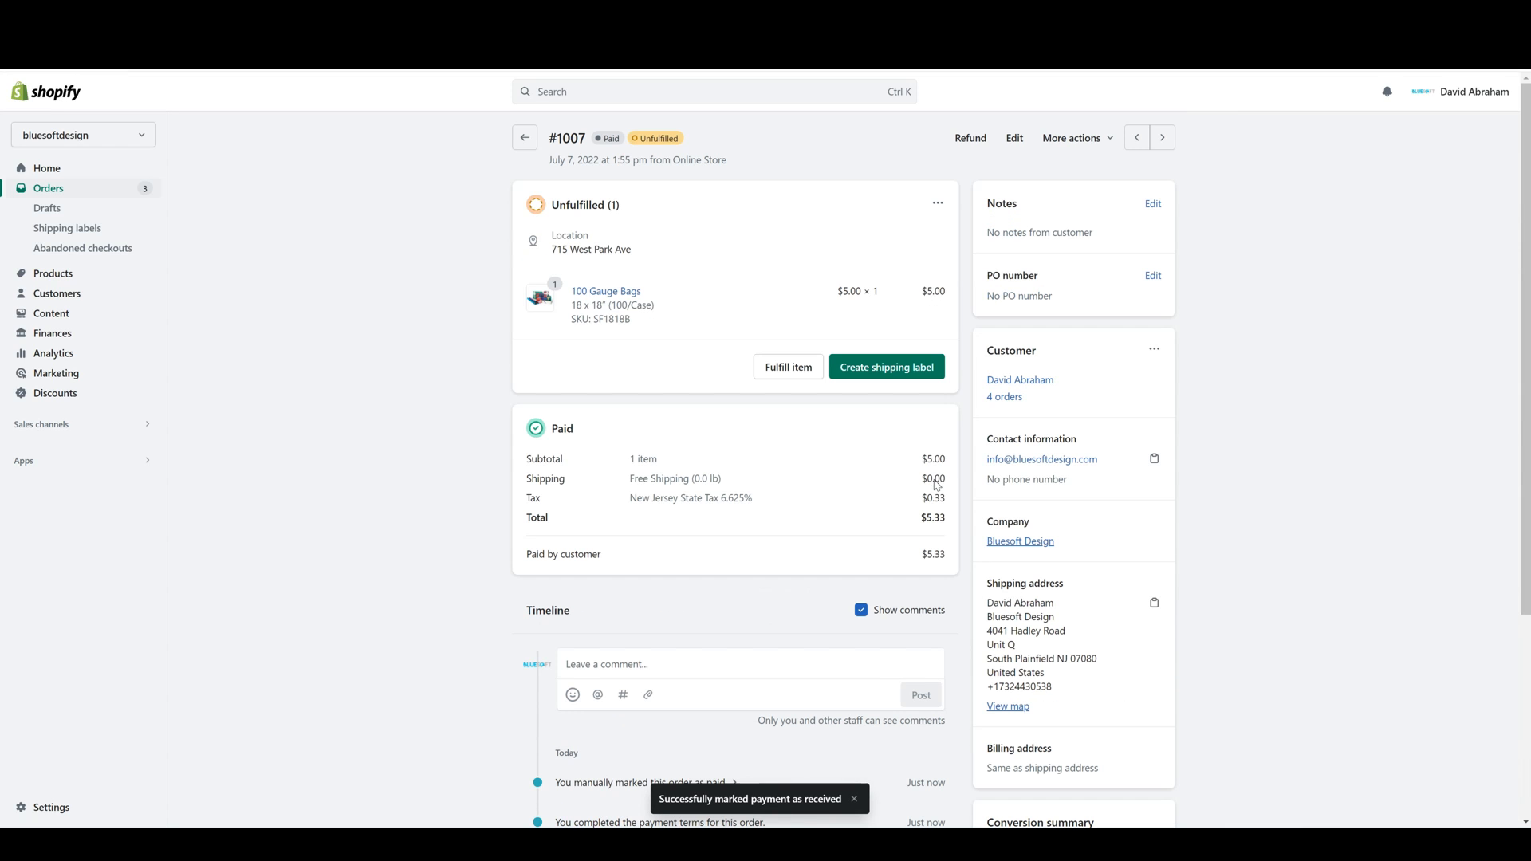
drag(914, 556, 971, 556)
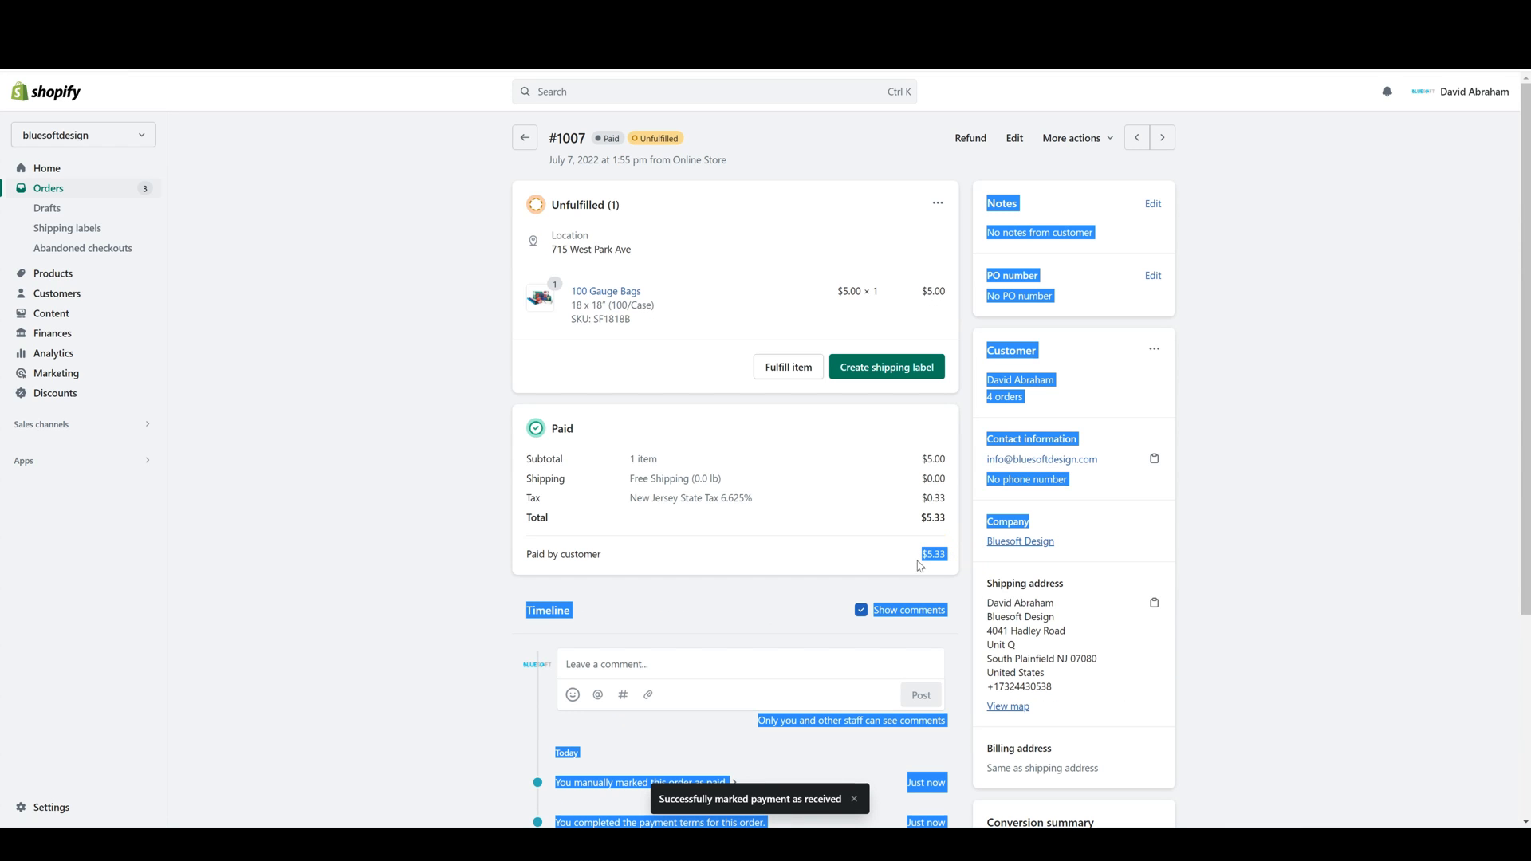
click(934, 559)
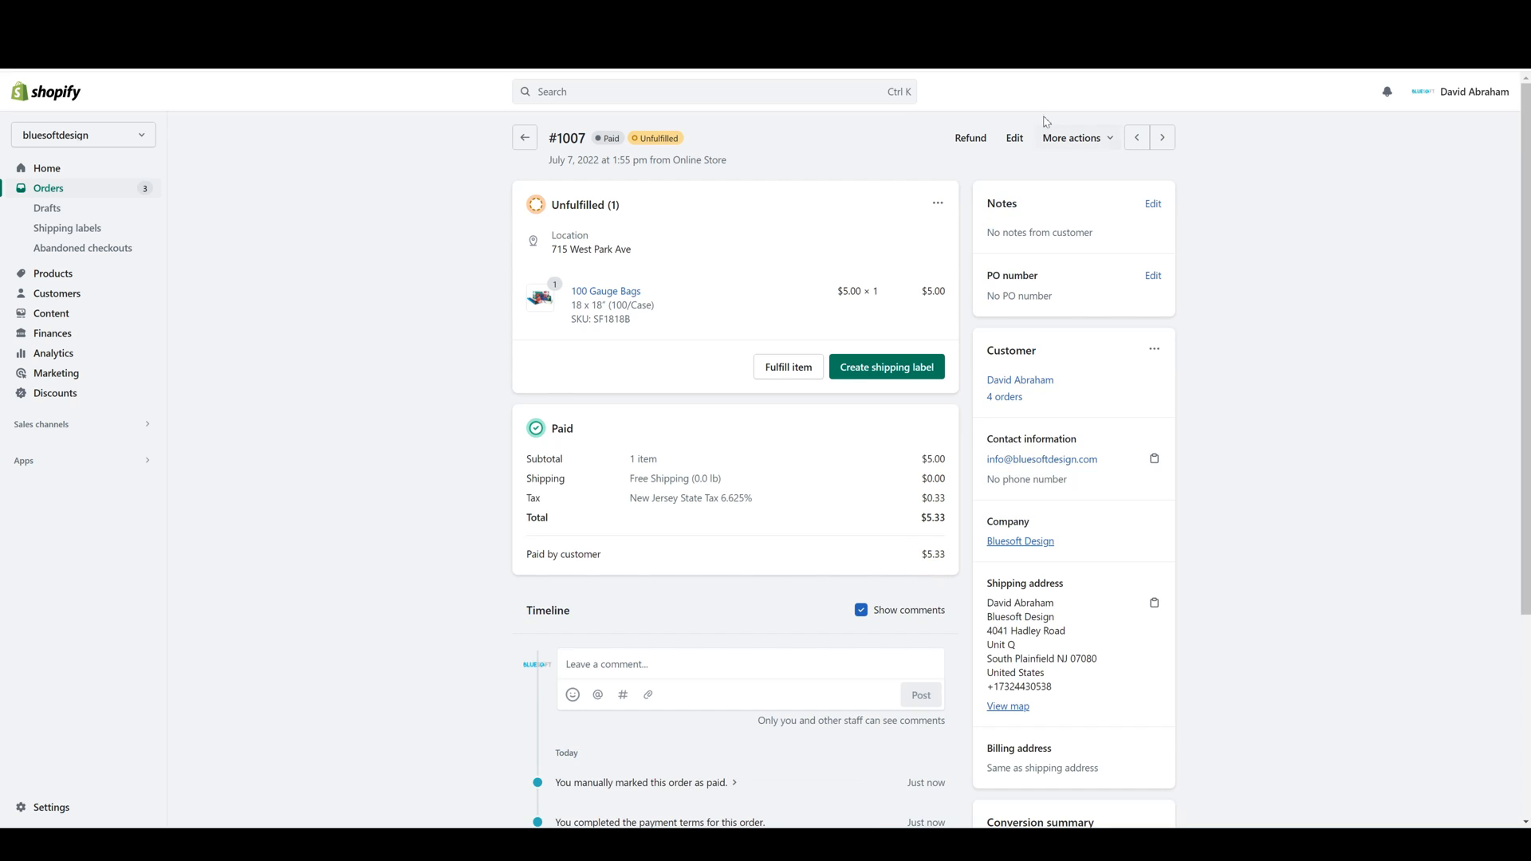
- Prepare a refund for 1 unit of 100 Gauge Bags with restocking, and set the manual refund amount to $2.00
click(983, 150)
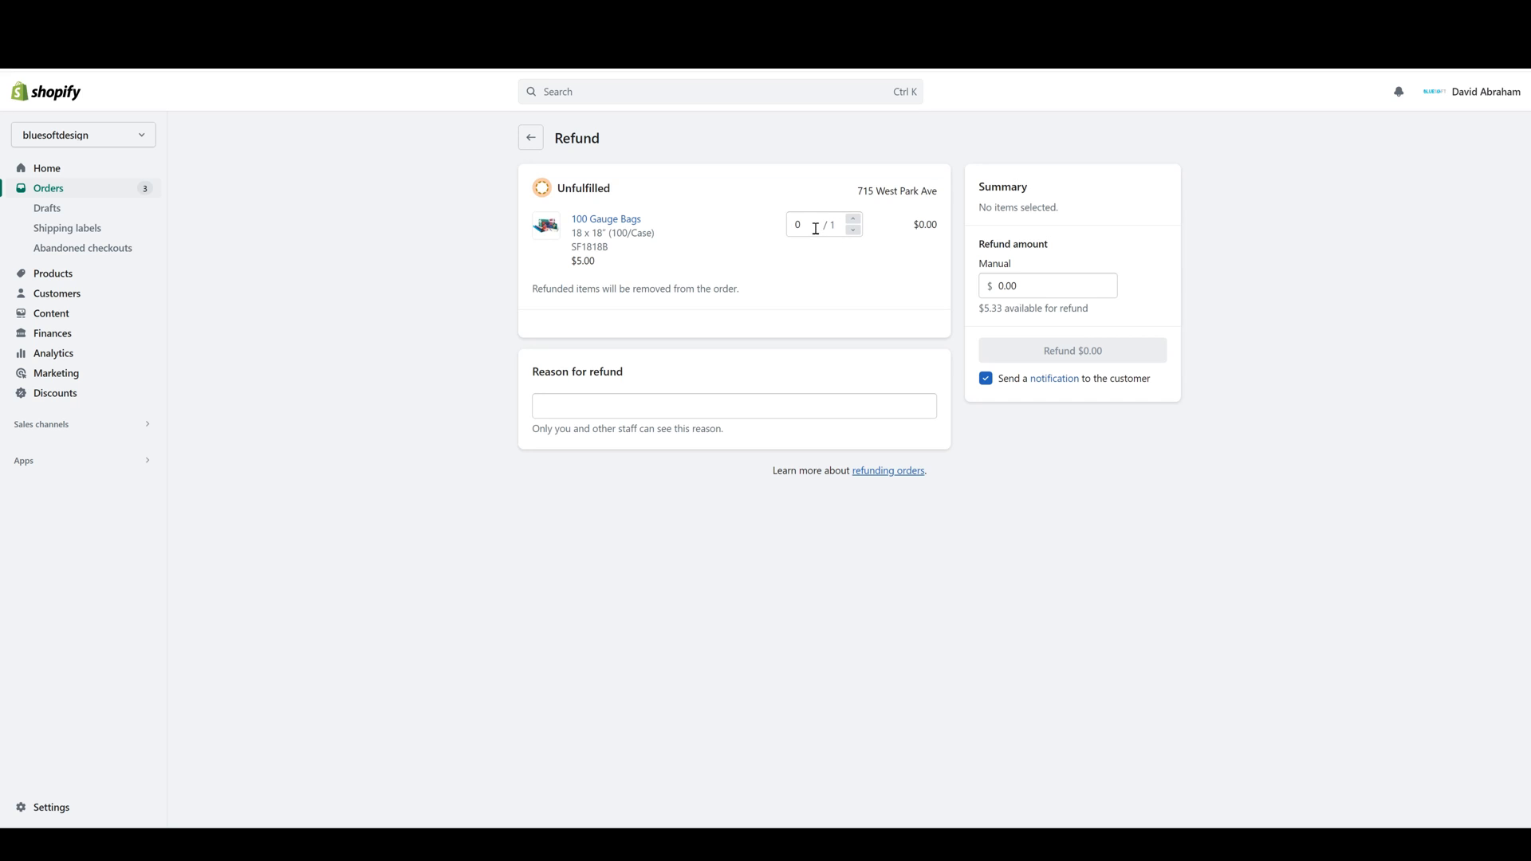
click(854, 226)
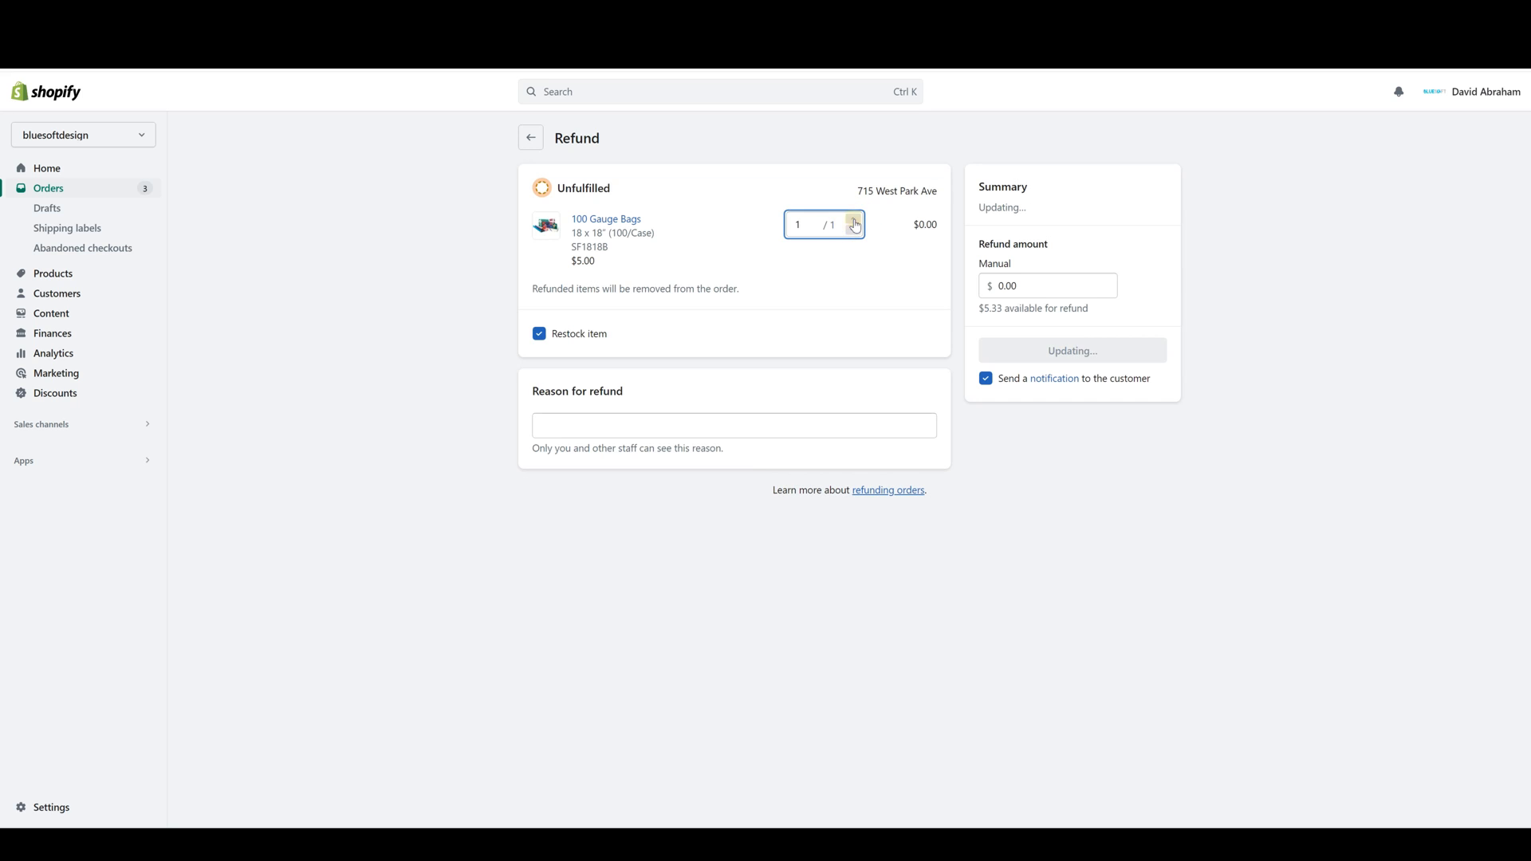
click(608, 421)
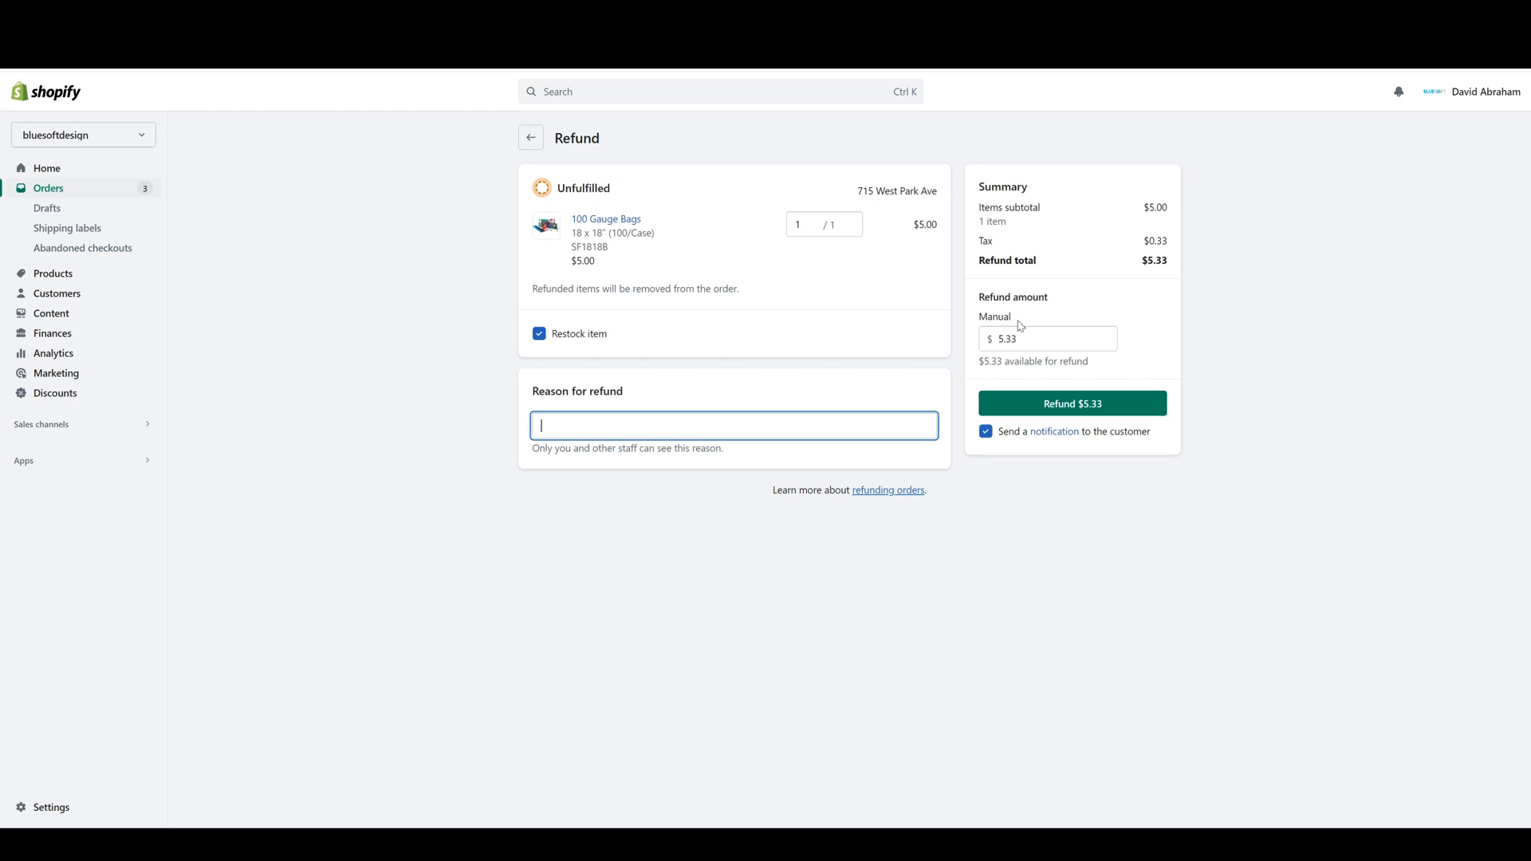
click(1037, 340)
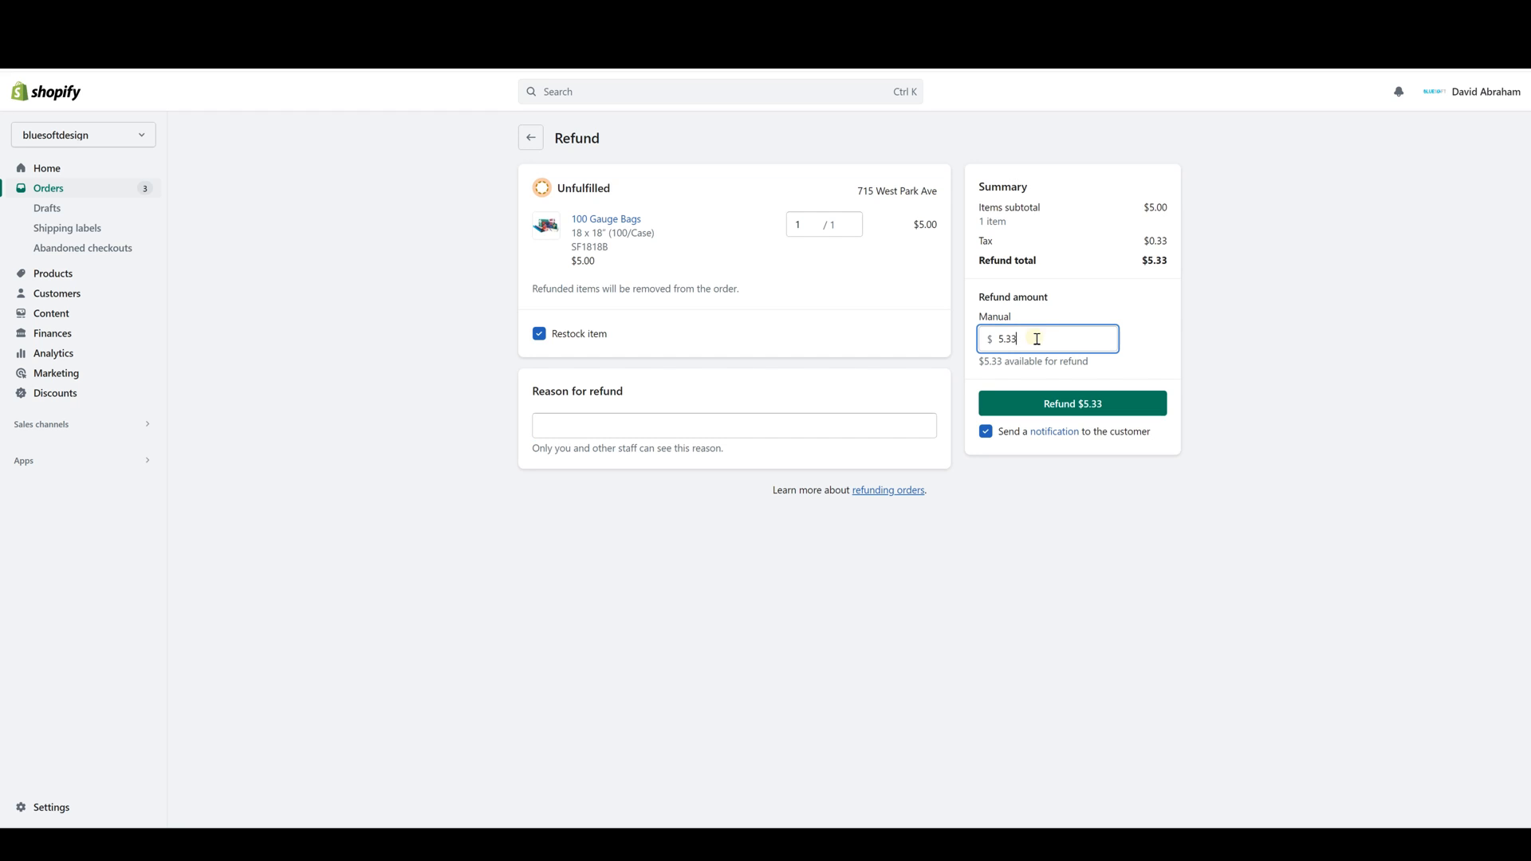
drag(1030, 339, 1006, 339)
text(2)
click(1211, 300)
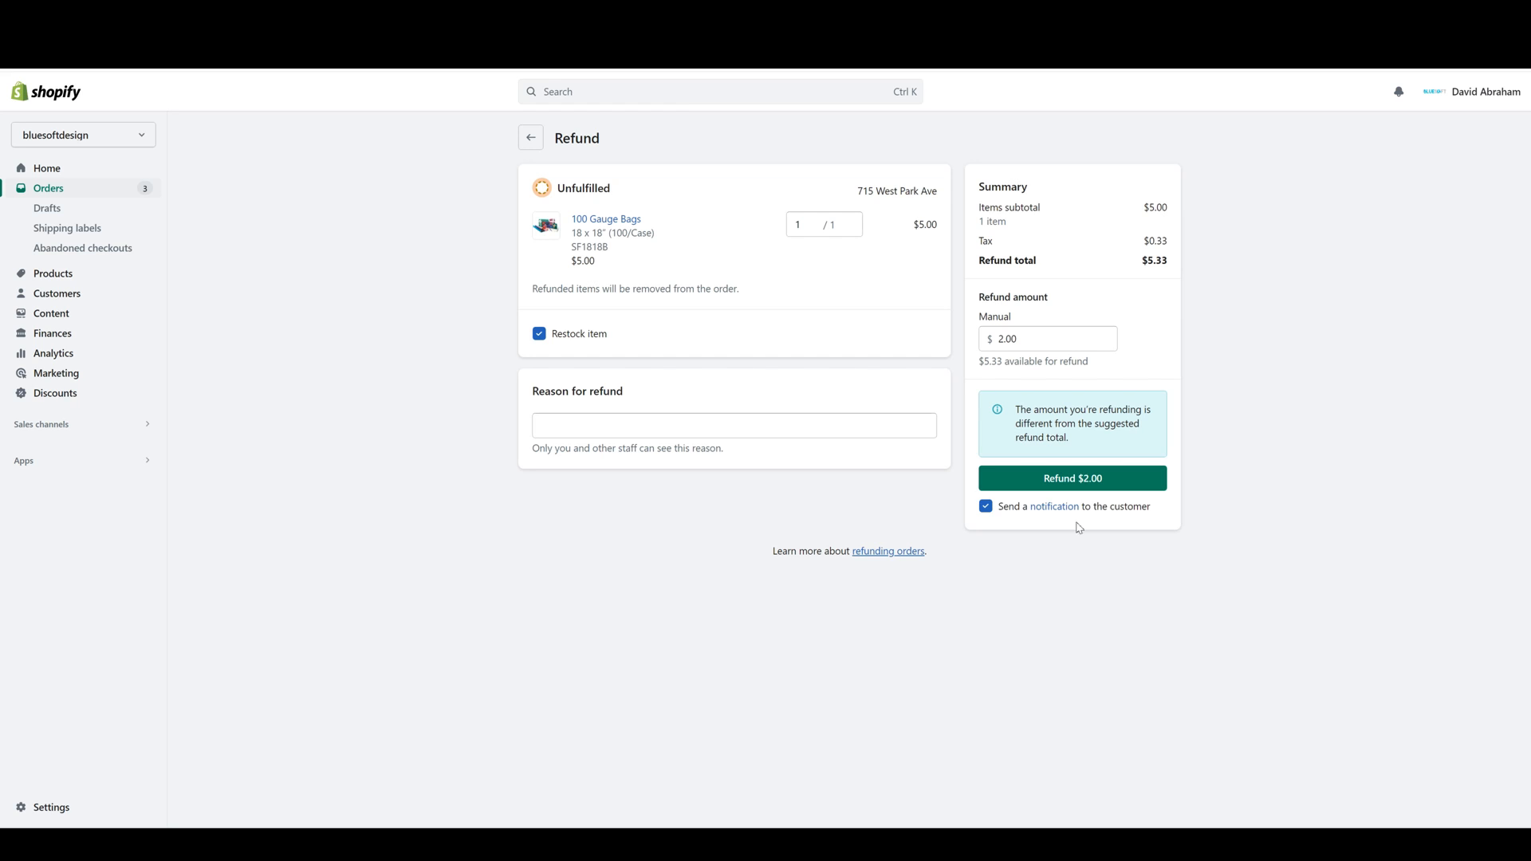
- Toggle the refund's customer notification off and on, and leave the refund page without saving the changes
click(988, 509)
click(988, 509)
click(531, 138)
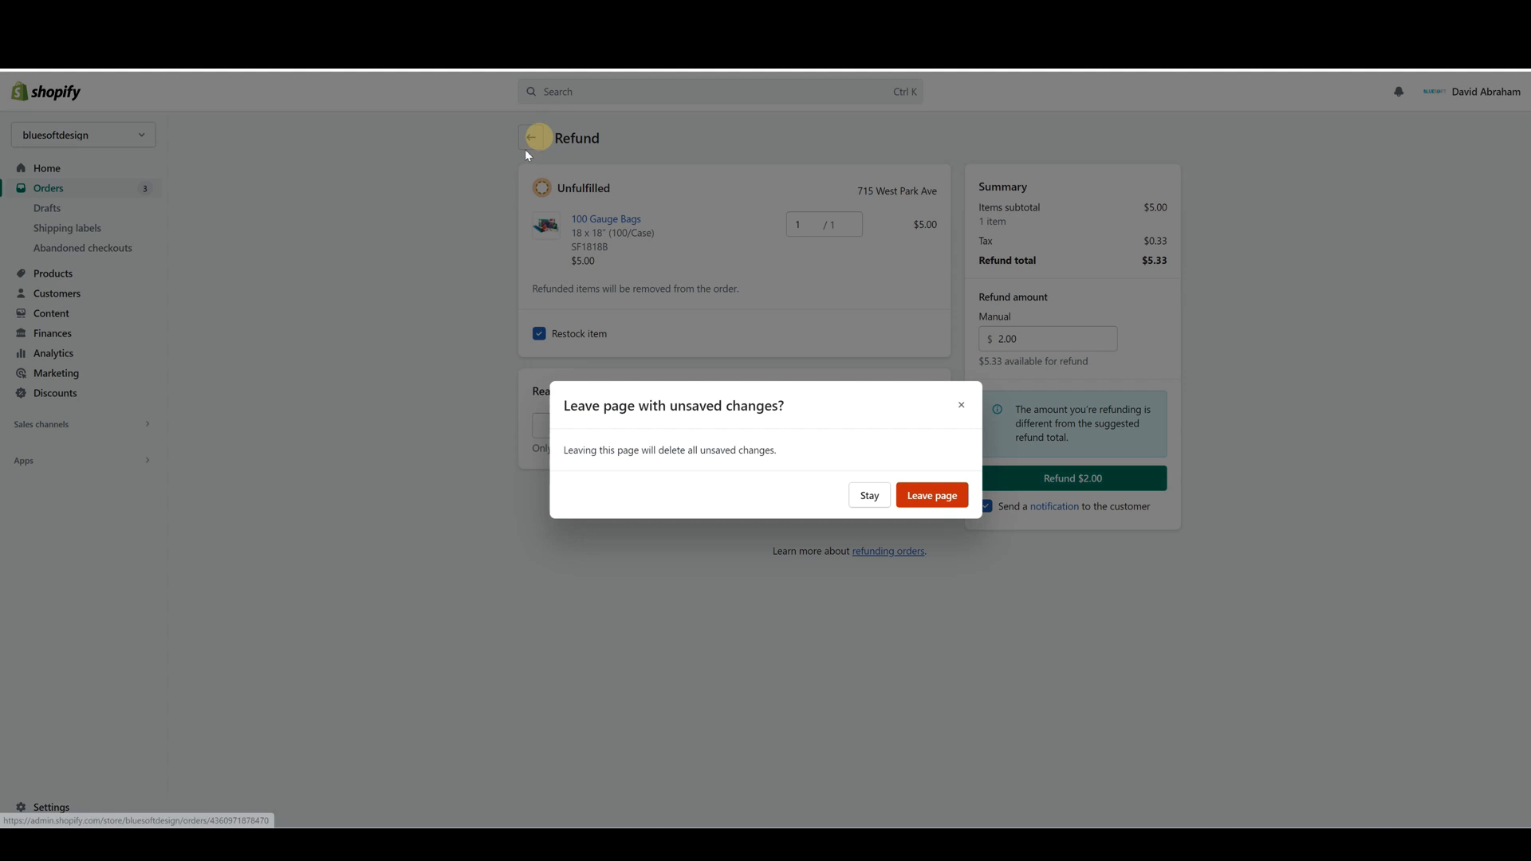
click(904, 491)
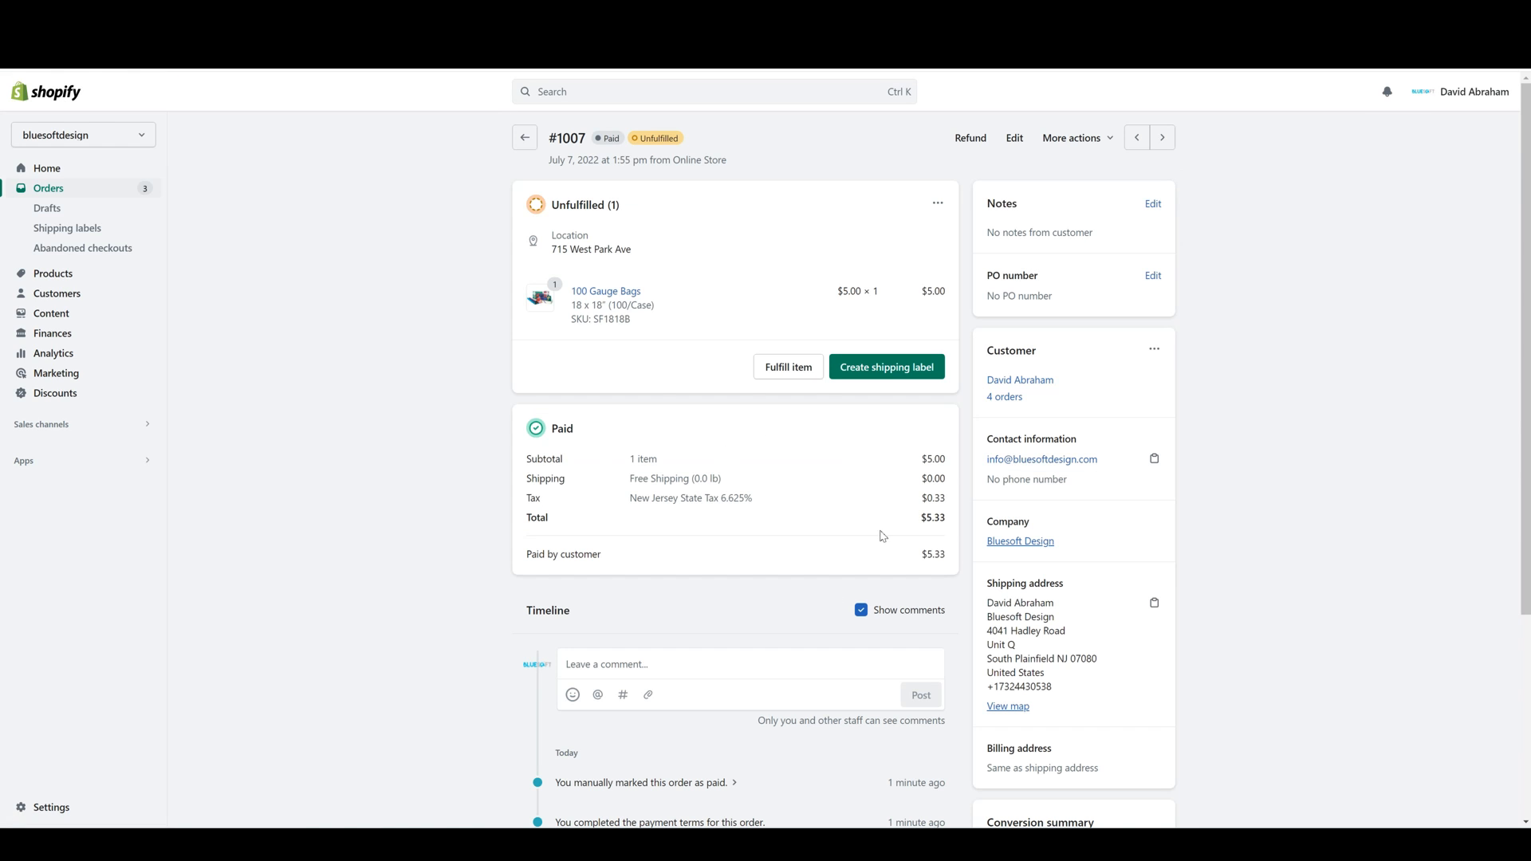
- Start fulfilling the ordered item and go through its quantity, tracking number, shipping carrier and shipment notification options
scroll(878, 534, down, 3)
scroll(830, 533, up, 3)
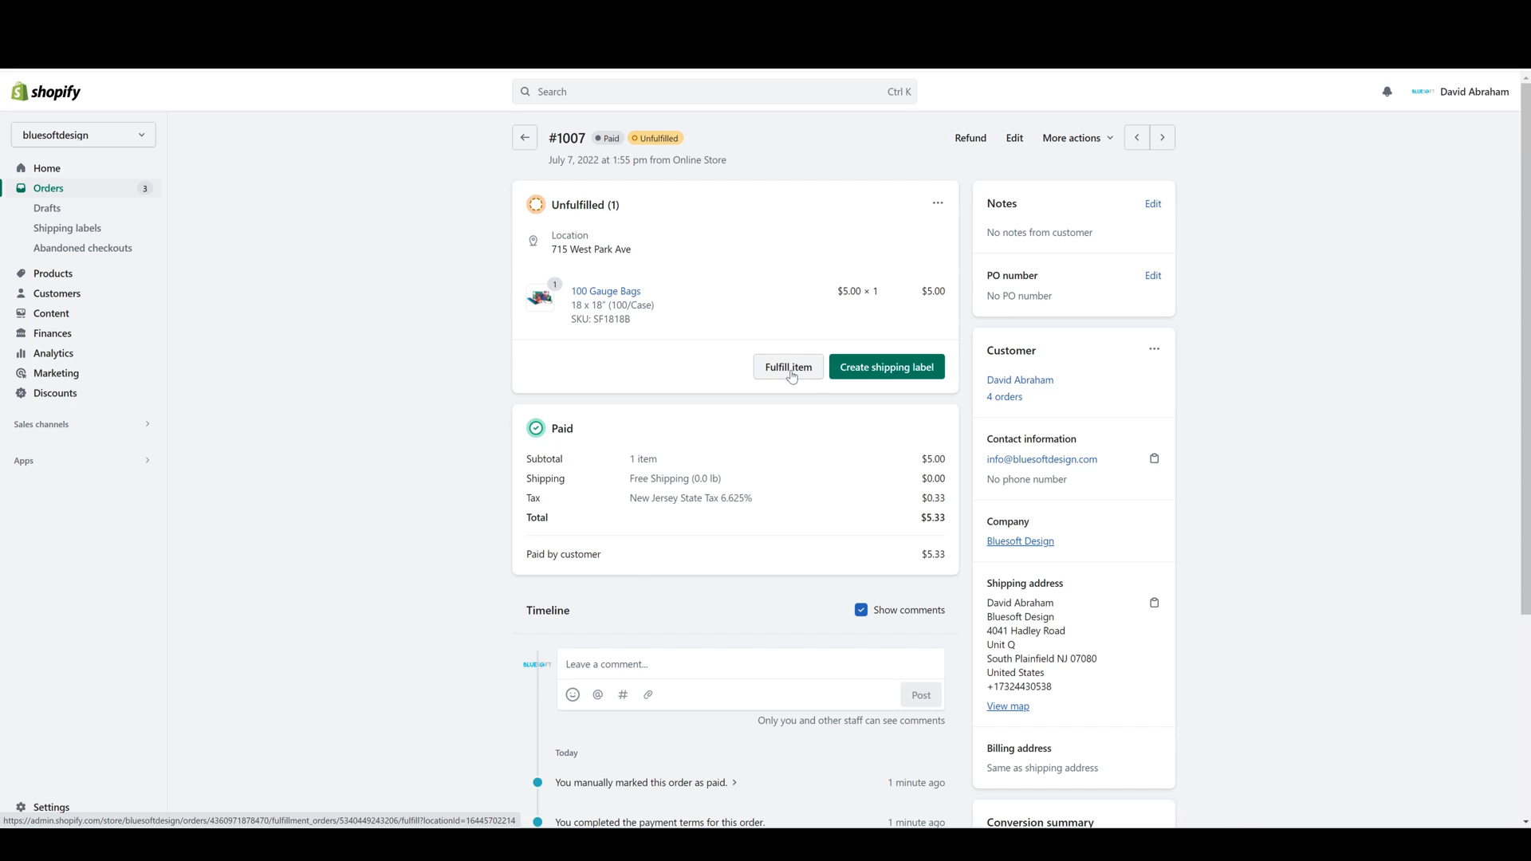
click(784, 369)
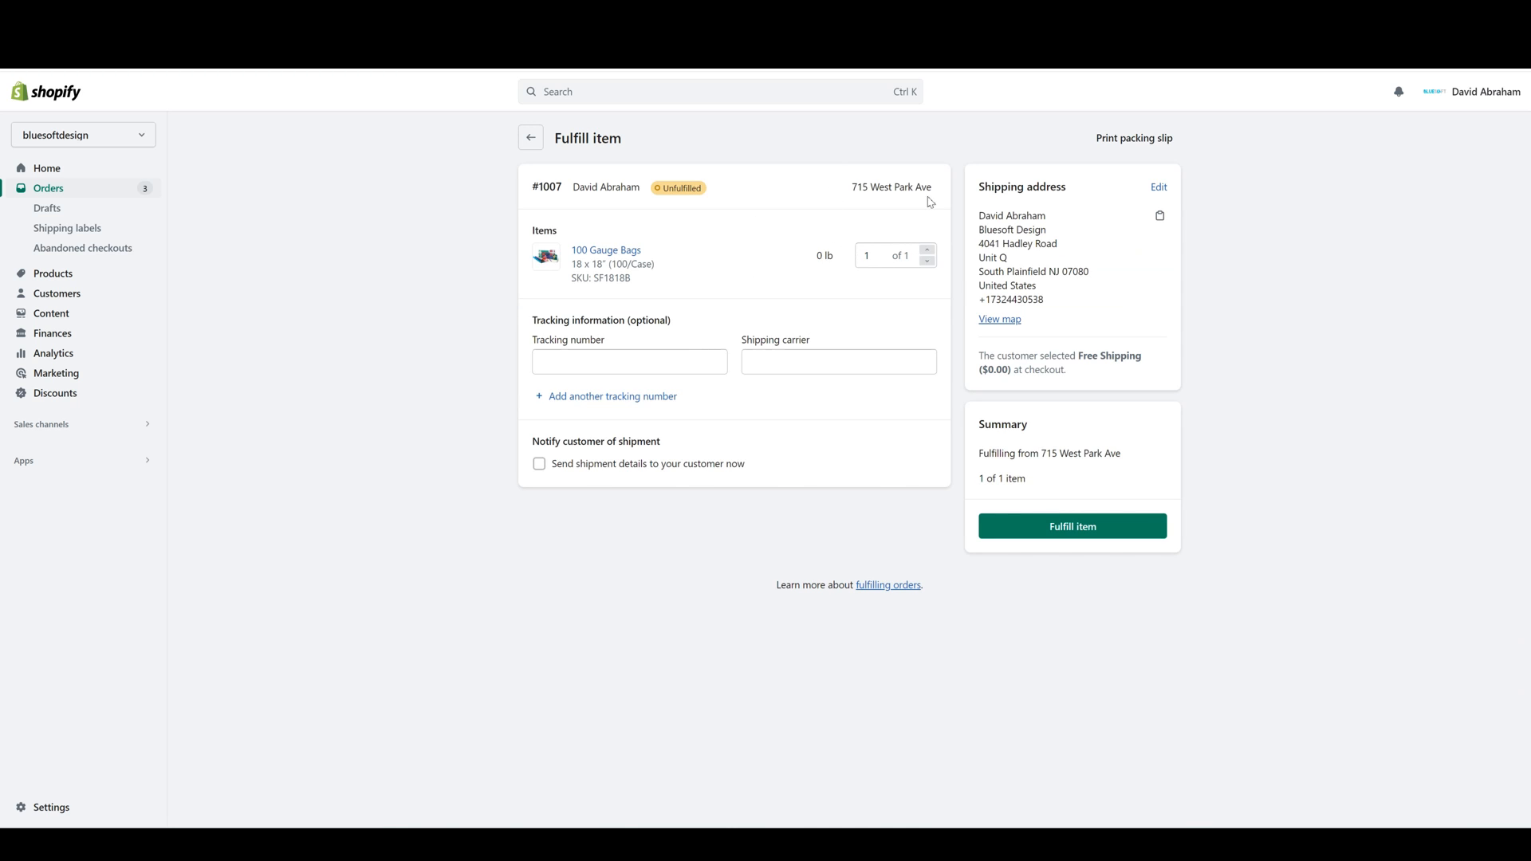
double_click(865, 257)
click(577, 372)
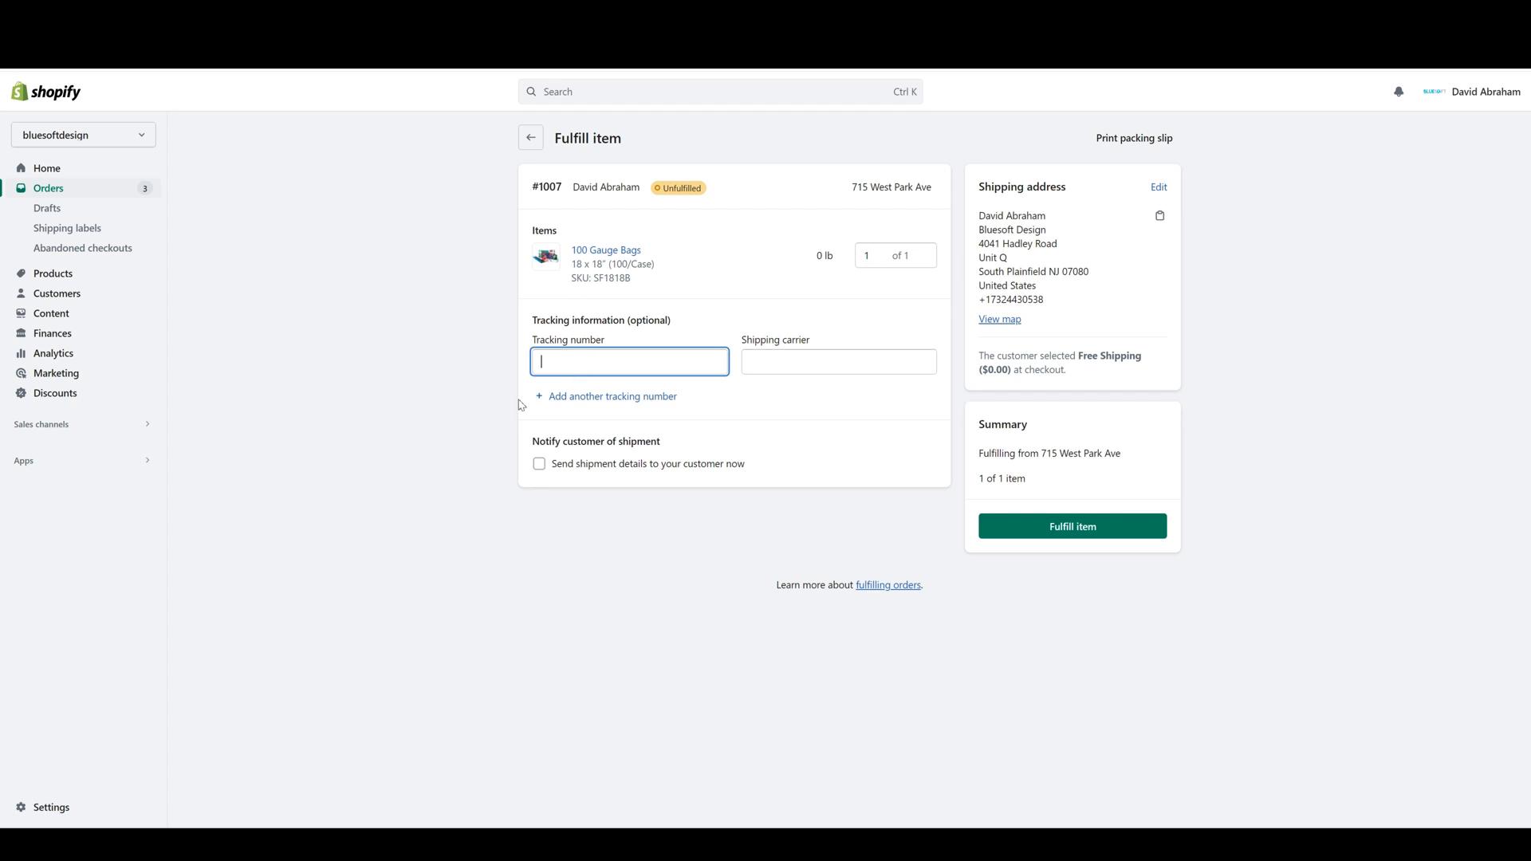
click(812, 359)
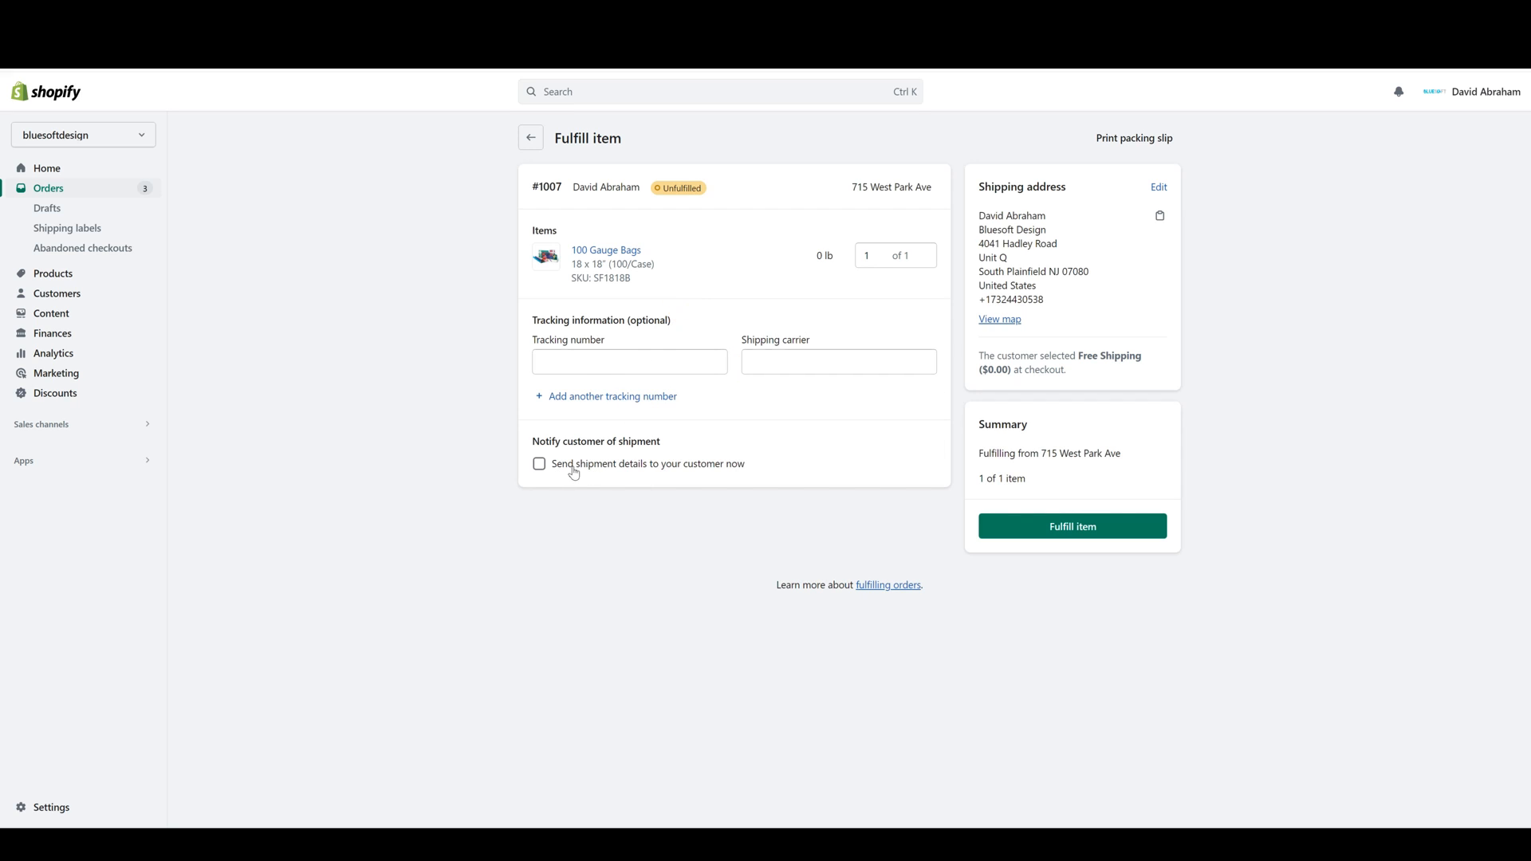
click(672, 467)
click(624, 464)
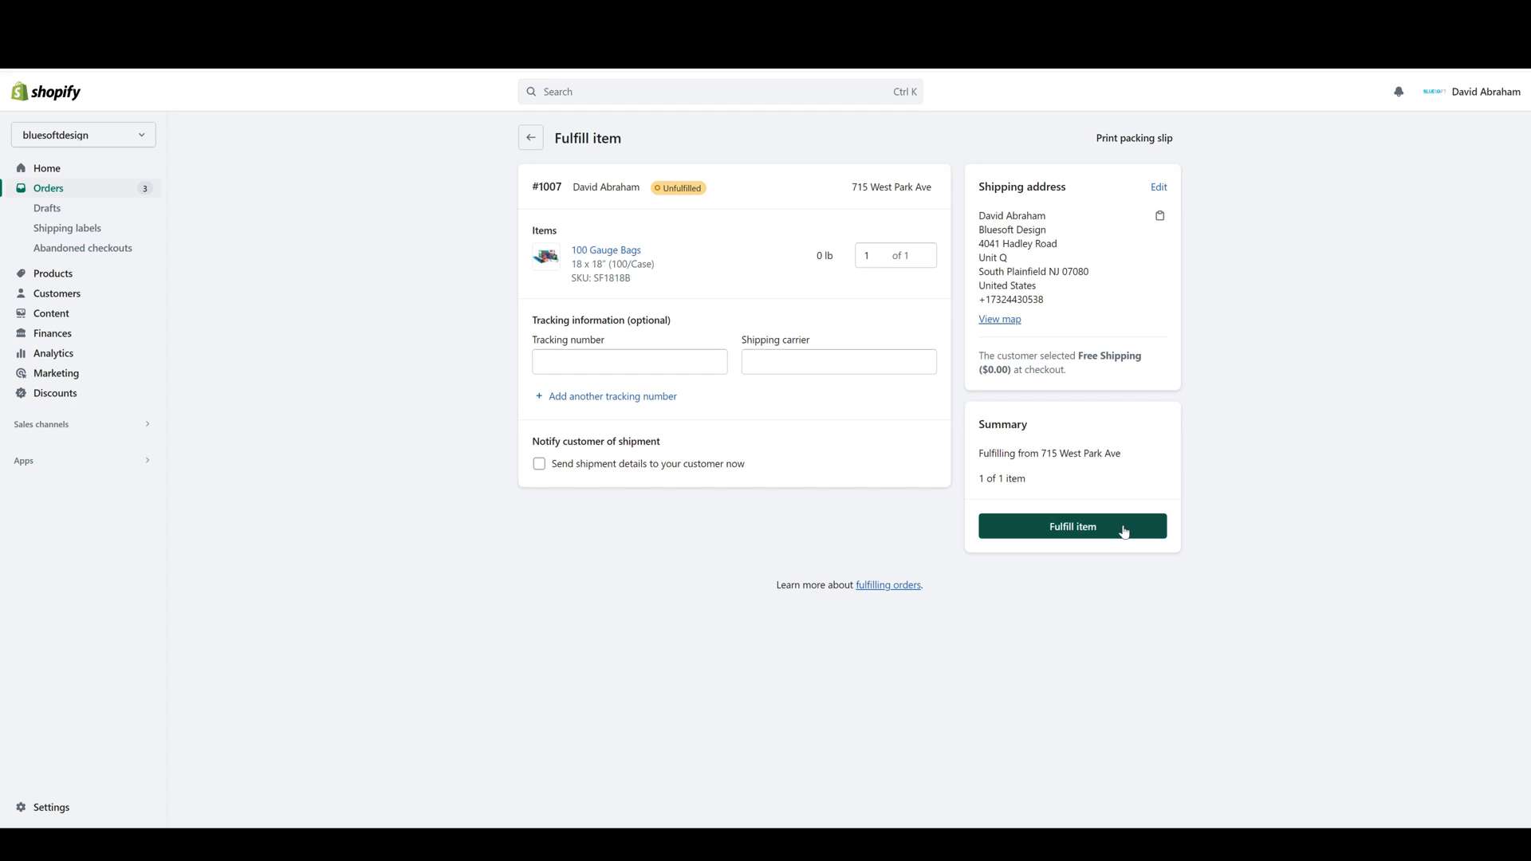
- Enter the tracking number 2154541 for the shipment and choose USPS as the shipping carrier
click(673, 365)
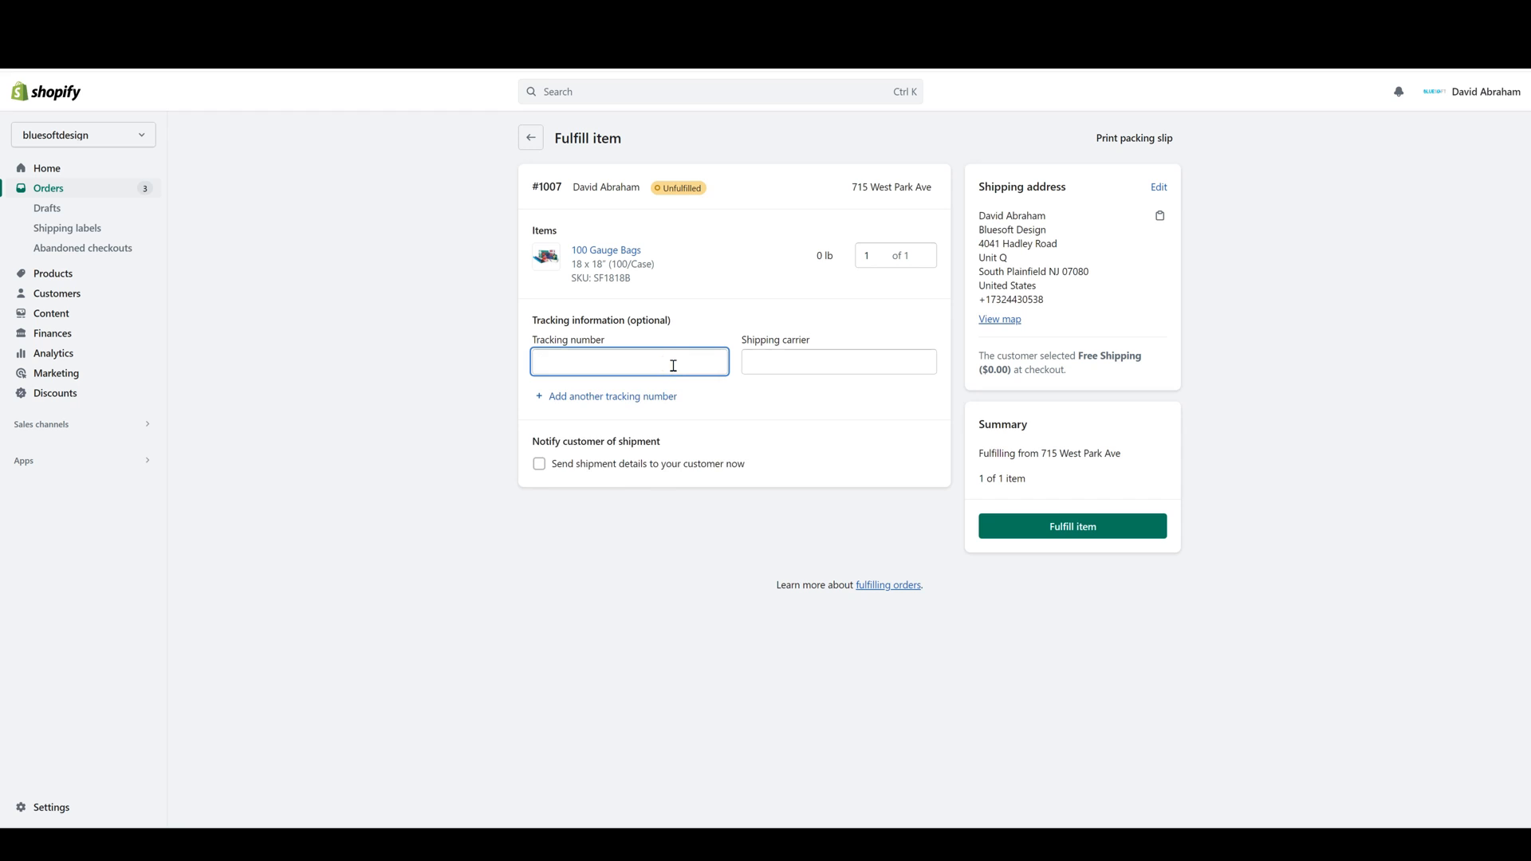
text(2154541)
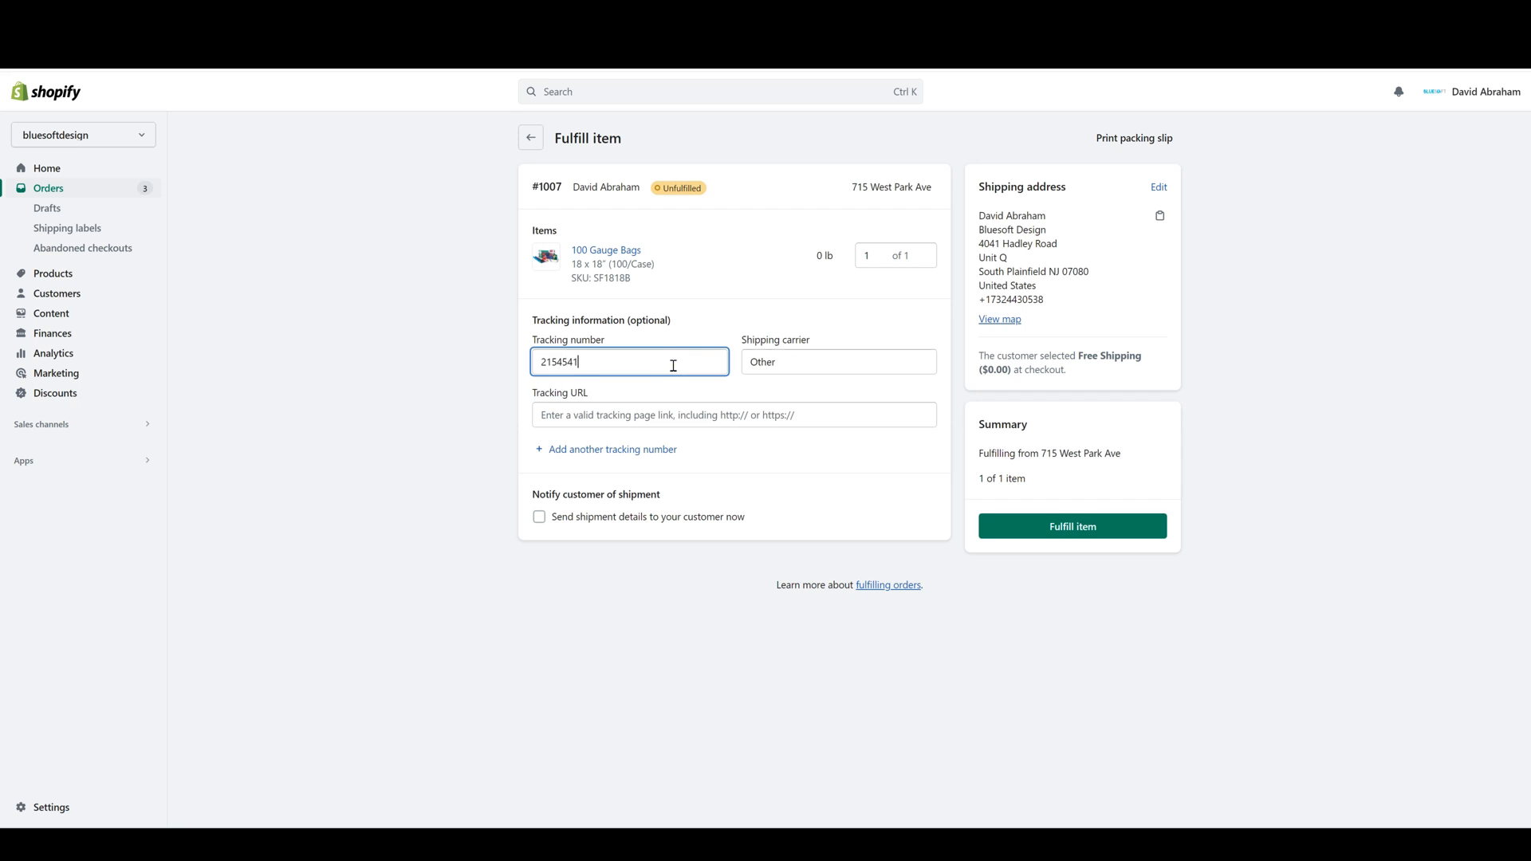
drag(784, 365, 727, 359)
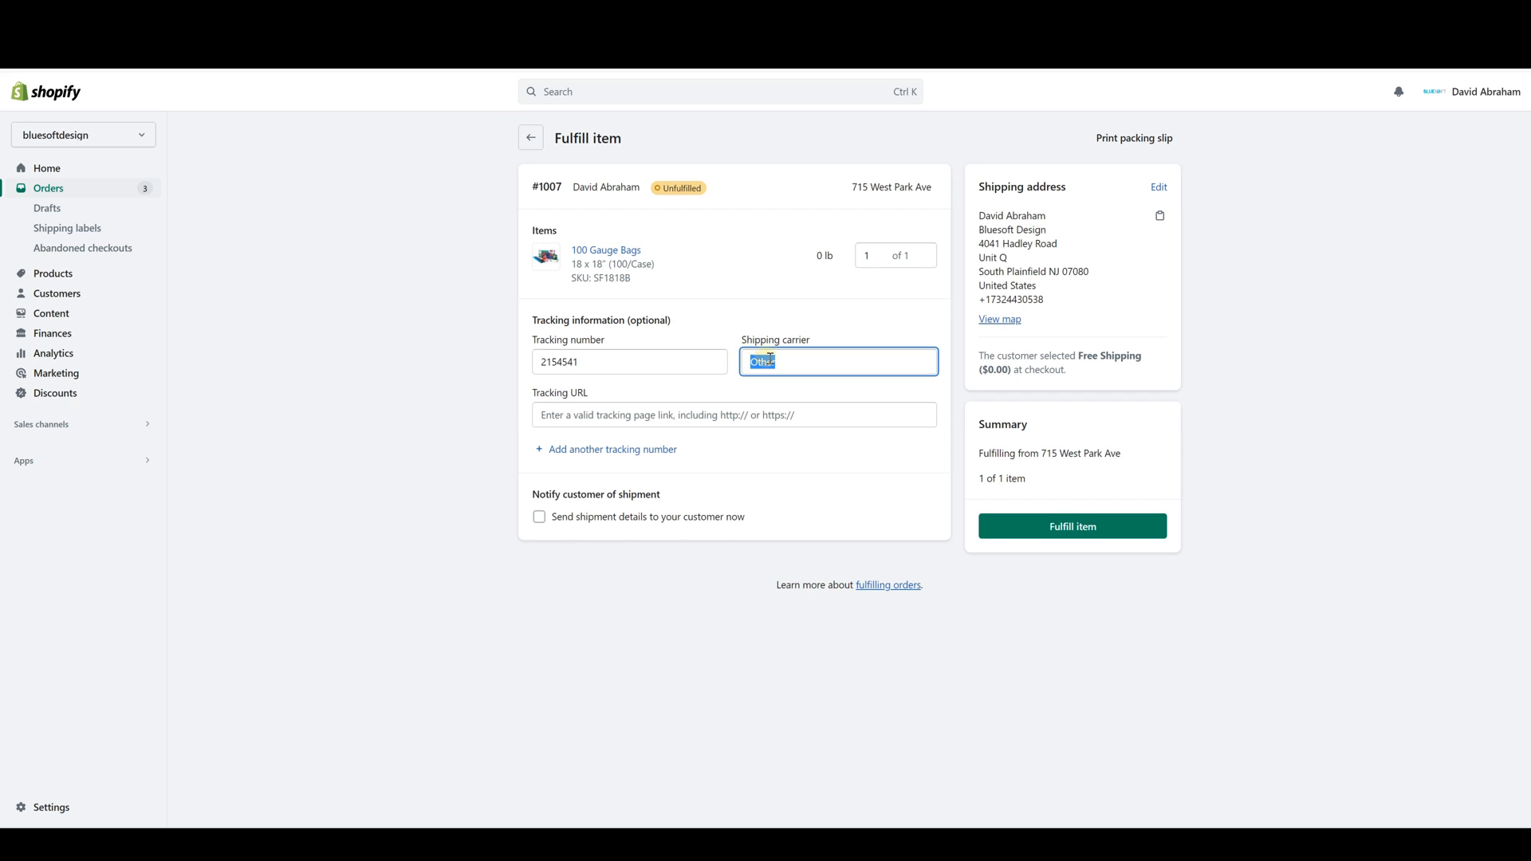
click(766, 359)
scroll(822, 455, up, 5)
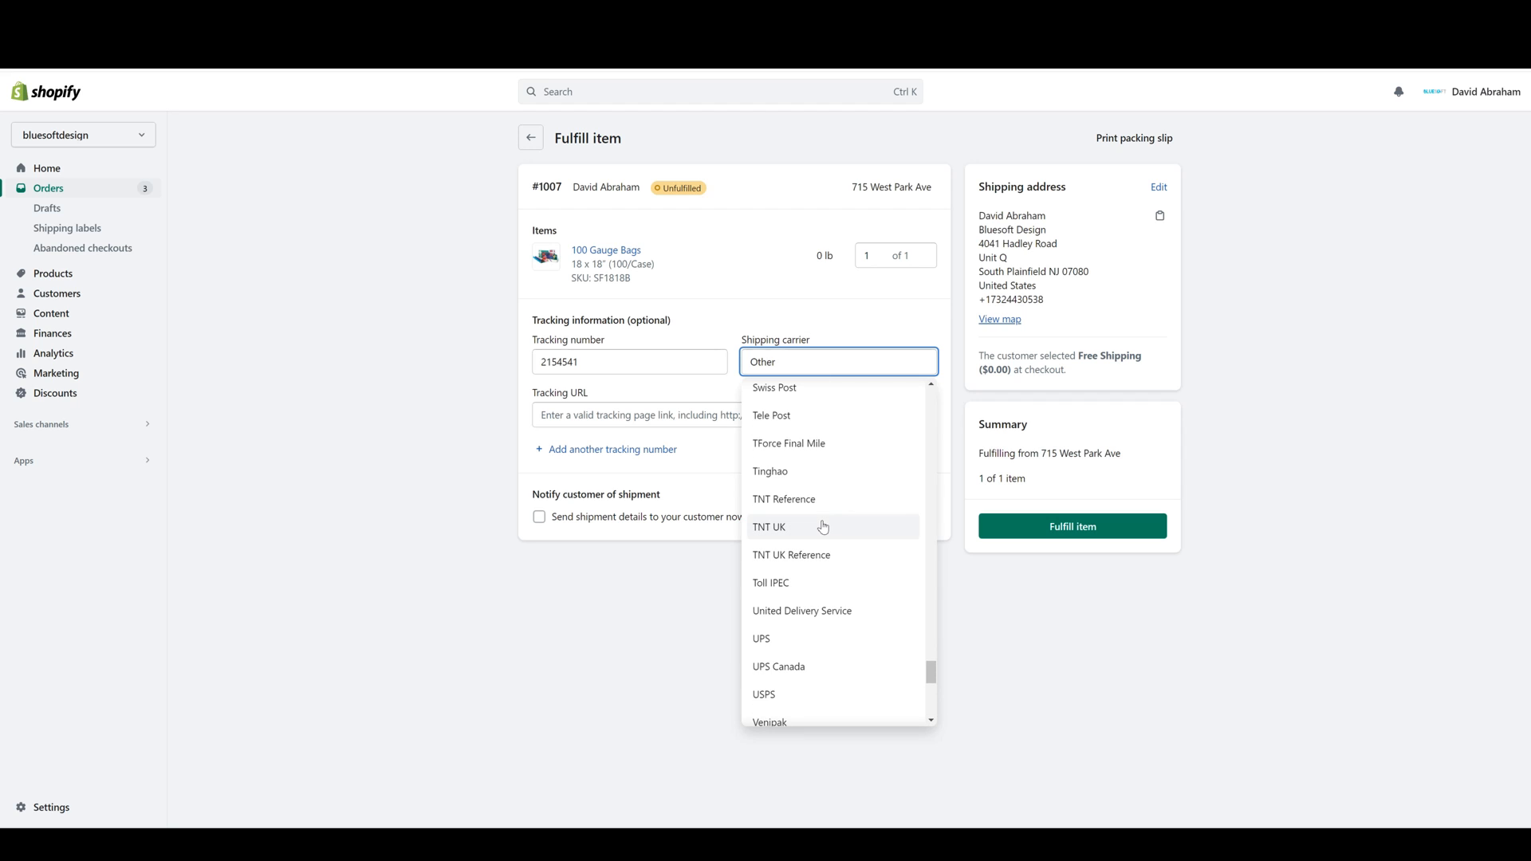
click(635, 363)
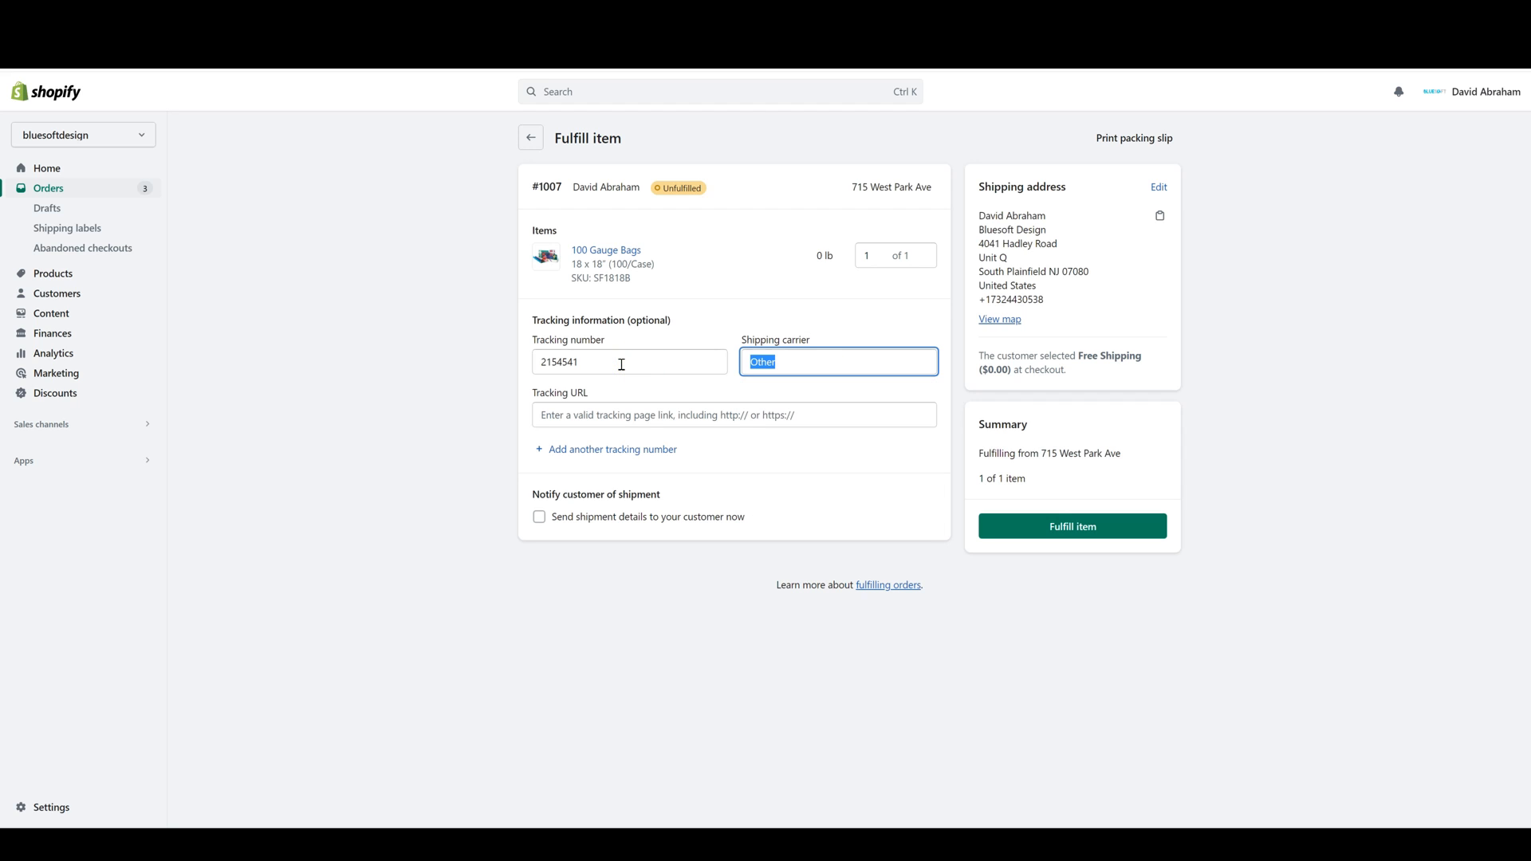
text(usps)
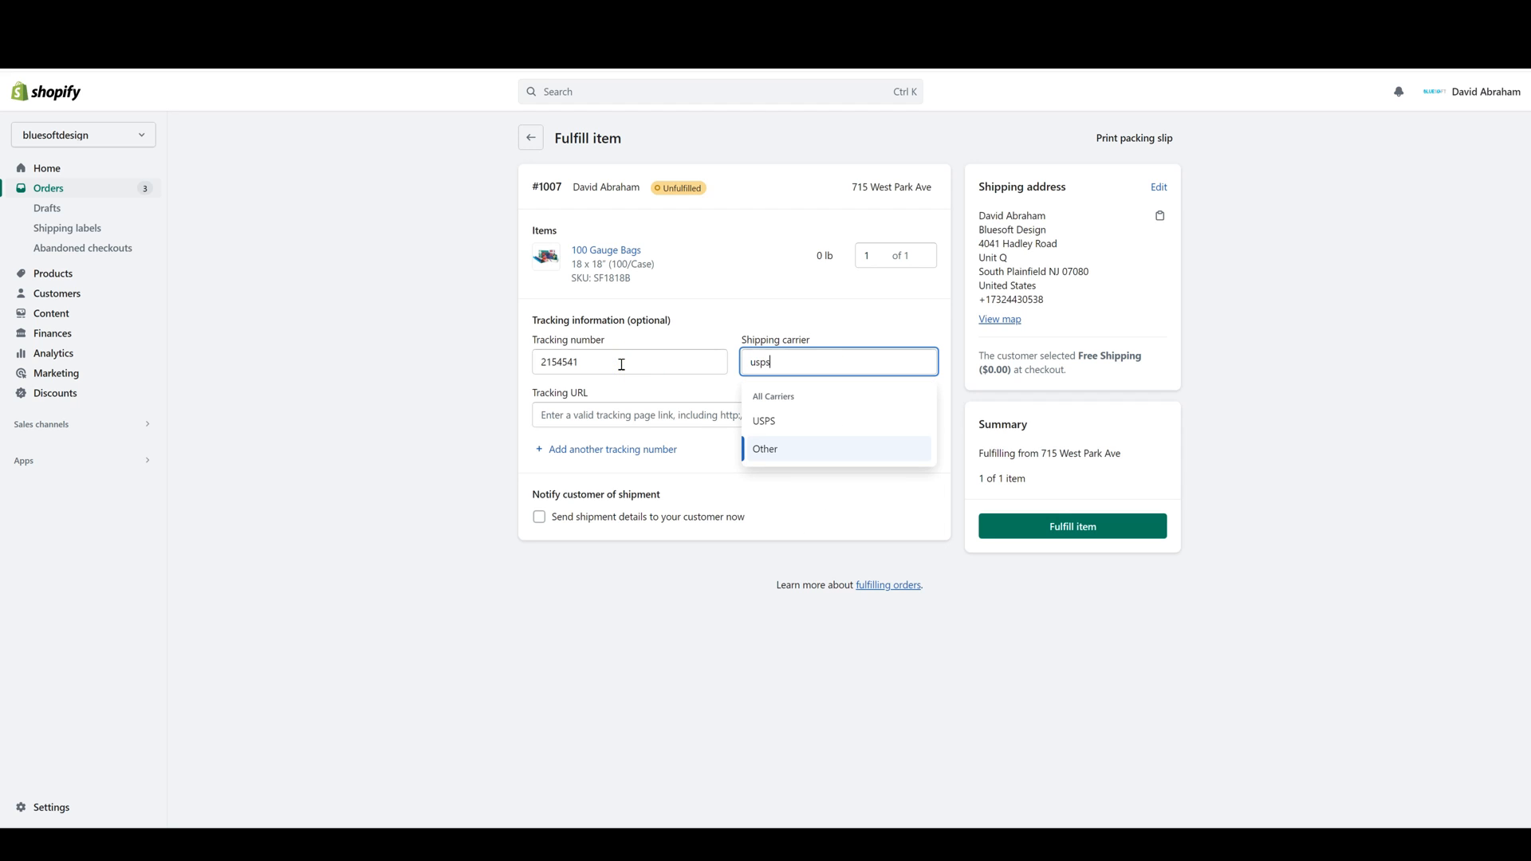
click(764, 419)
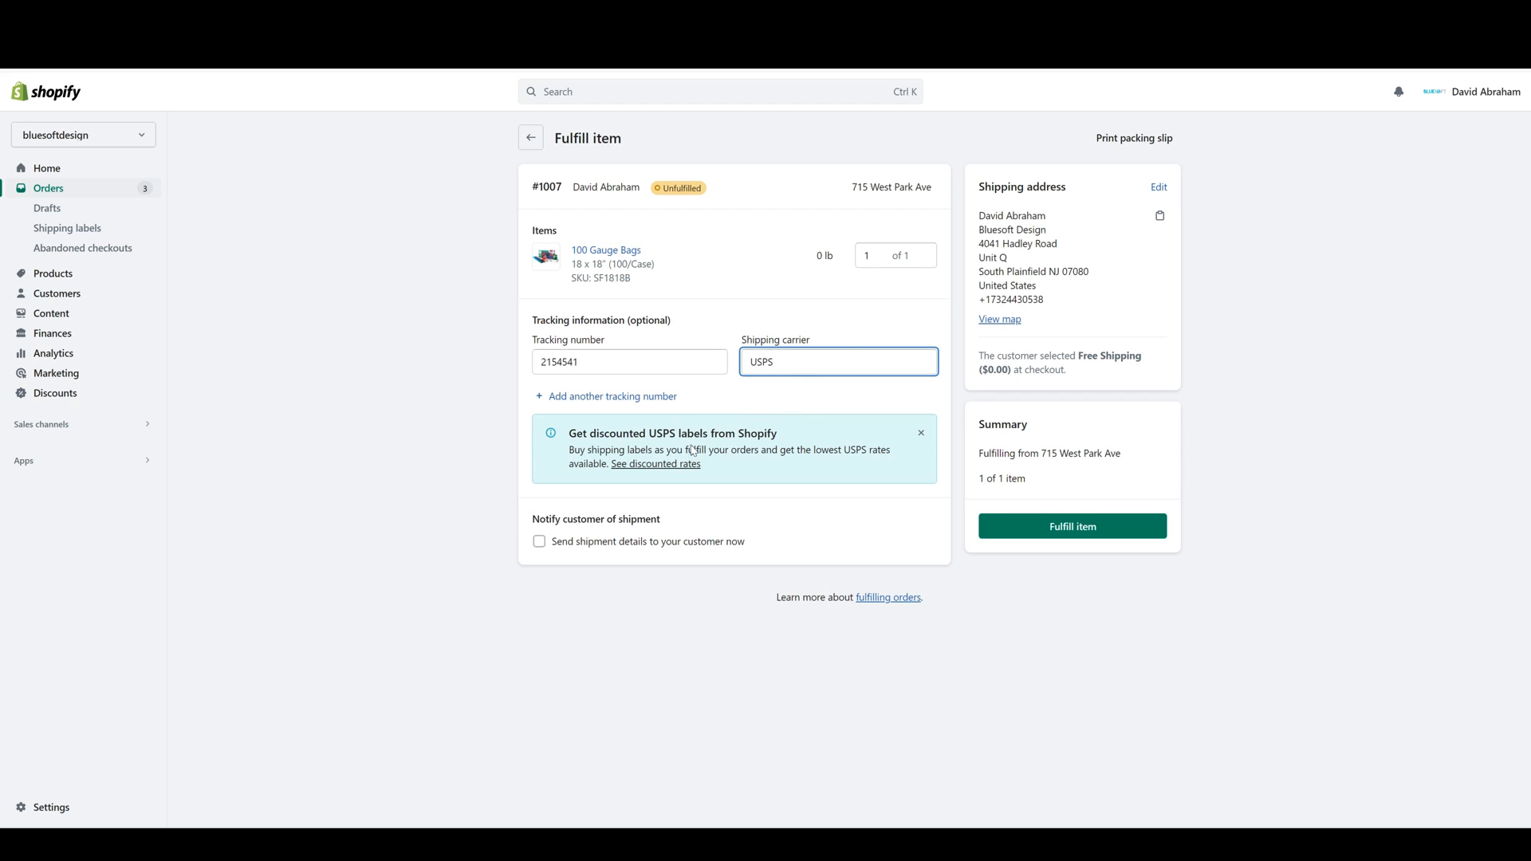
- Change the shipping carrier to Other and activate the tracking URL field
click(854, 364)
click(804, 448)
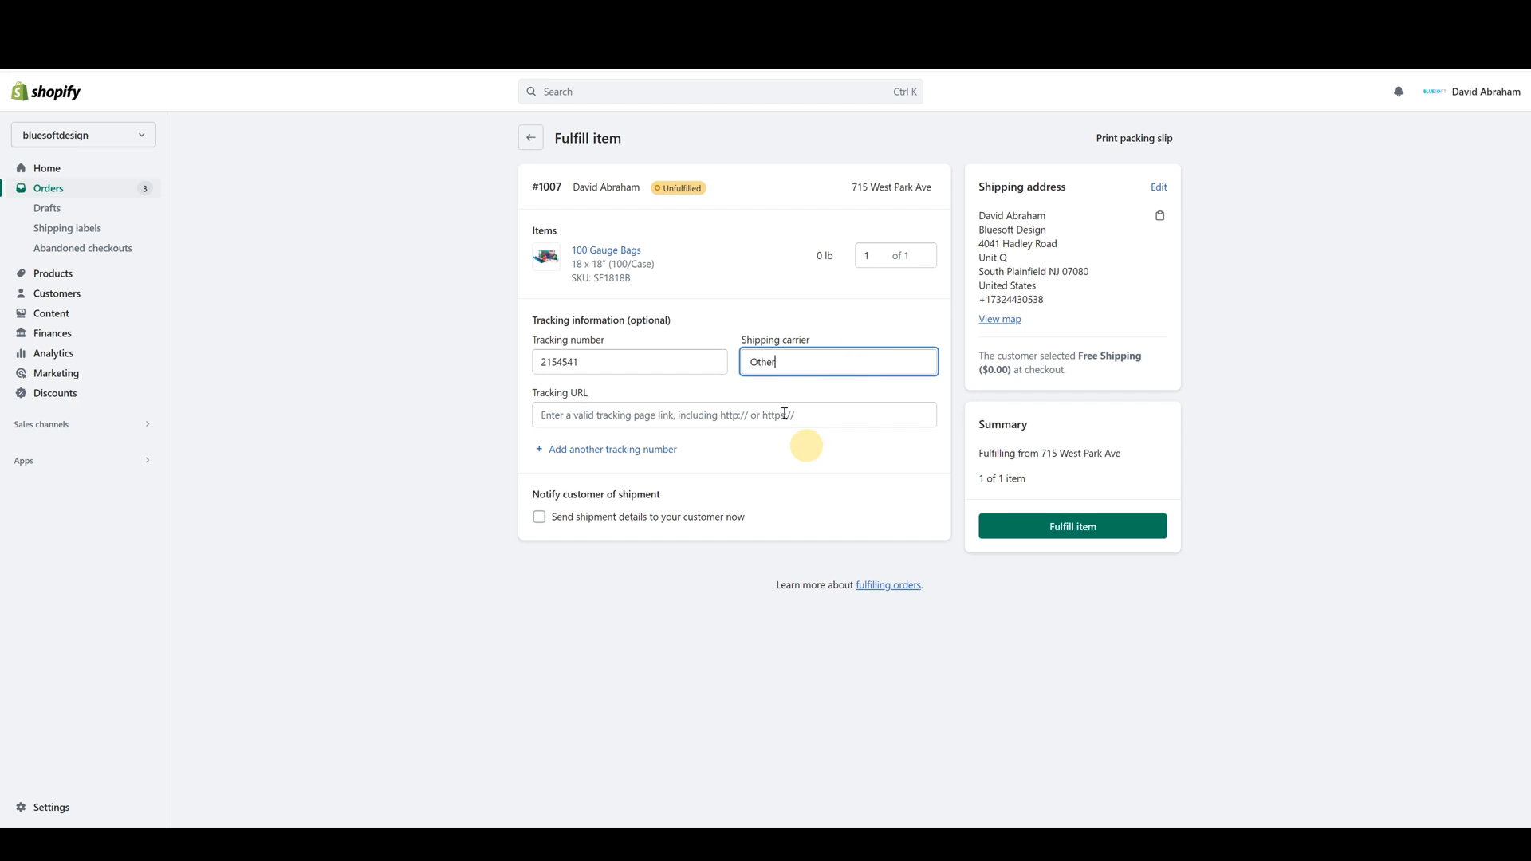
click(729, 419)
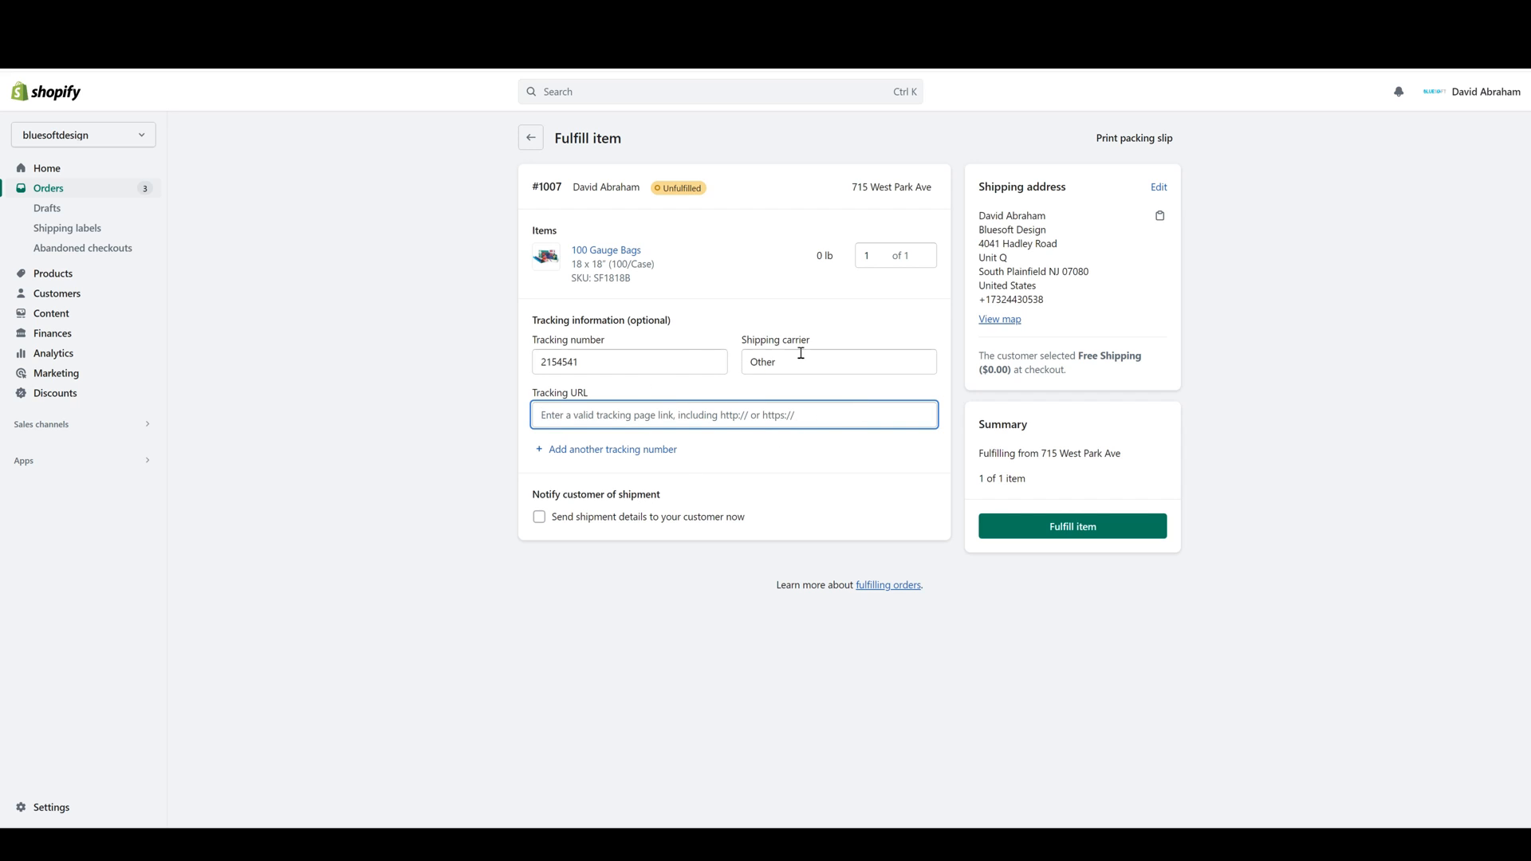
- Set the shipment's carrier back to USPS and fulfill the ordered item
click(747, 363)
text(usps)
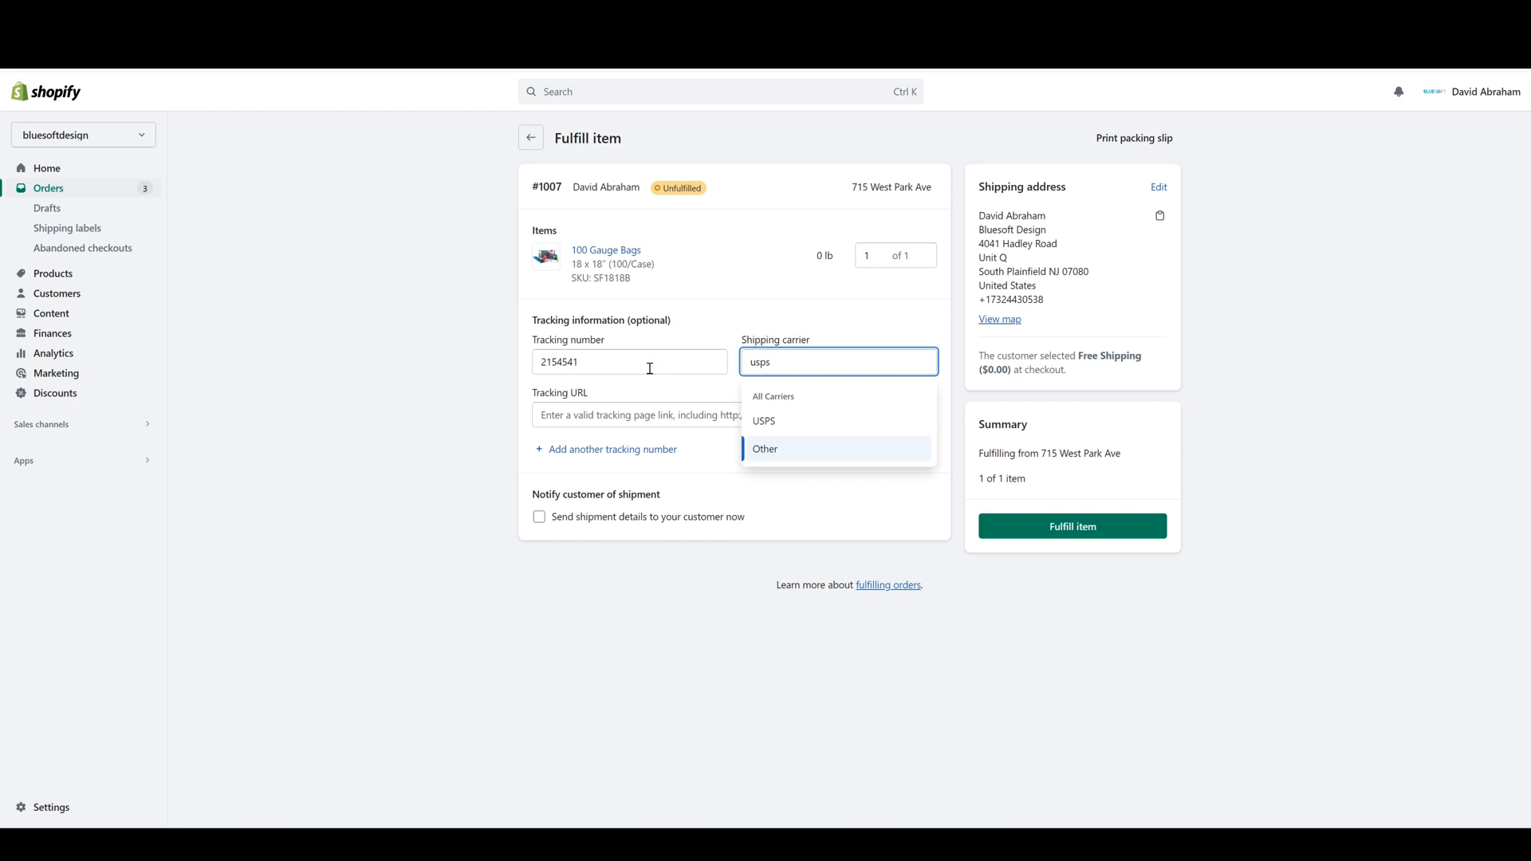
click(777, 422)
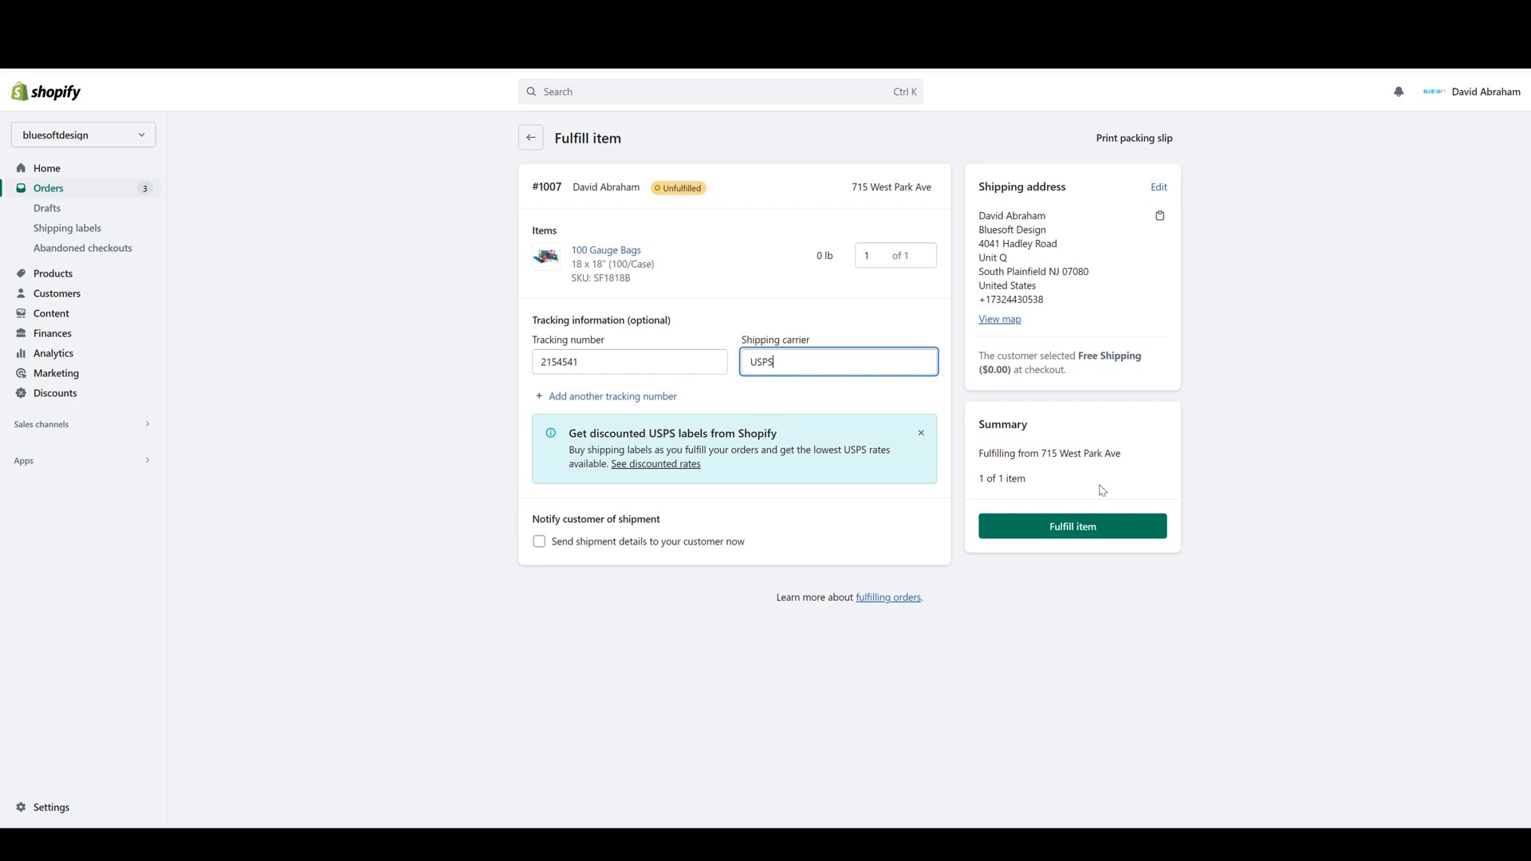
click(1089, 528)
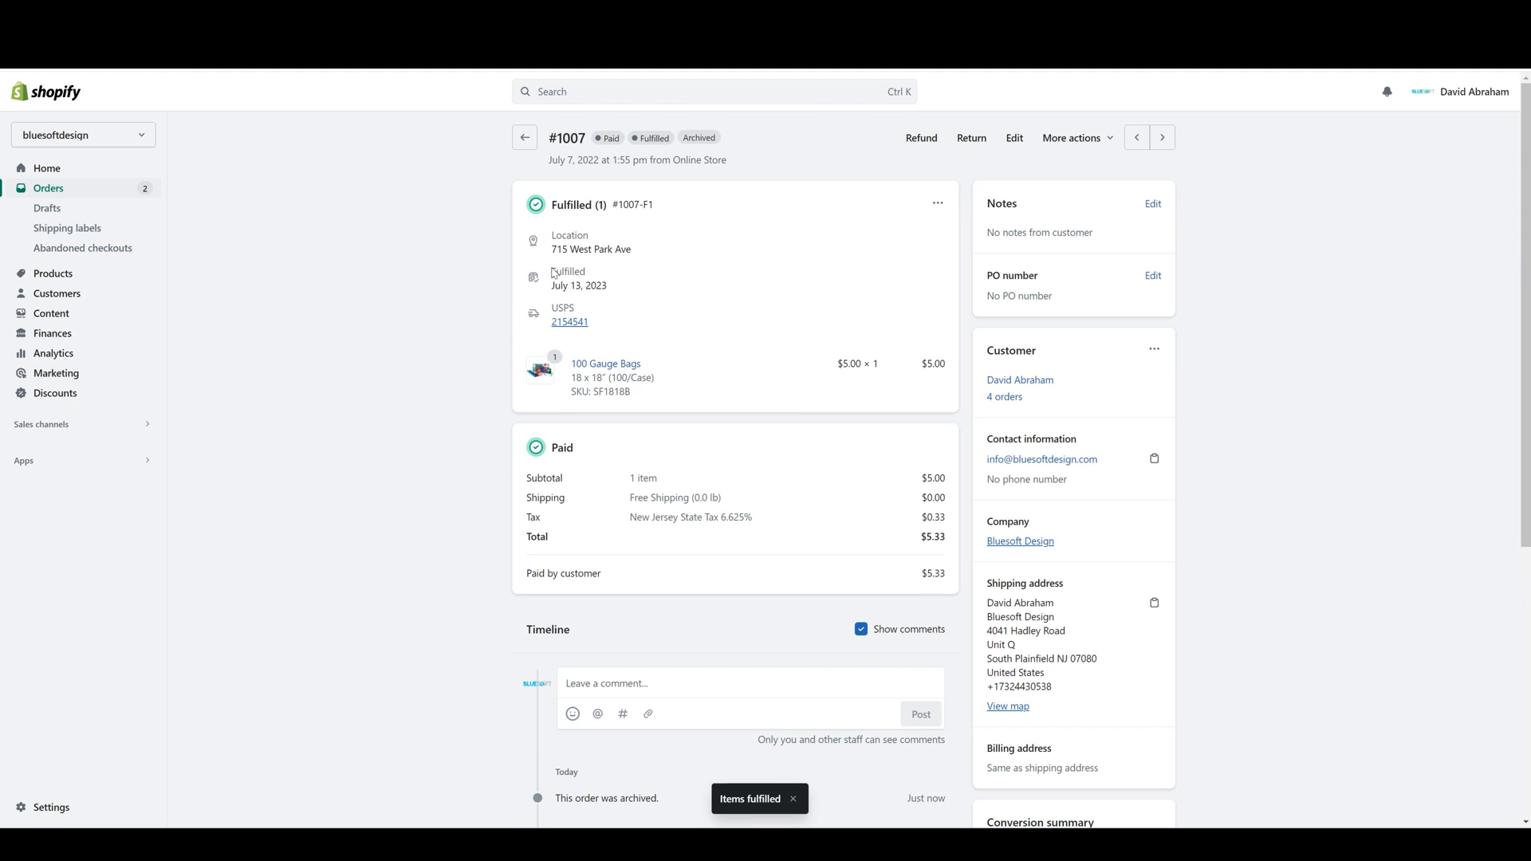
- Review the fulfilled order's timeline and cancel the item's fulfillment
scroll(778, 404, down, 5)
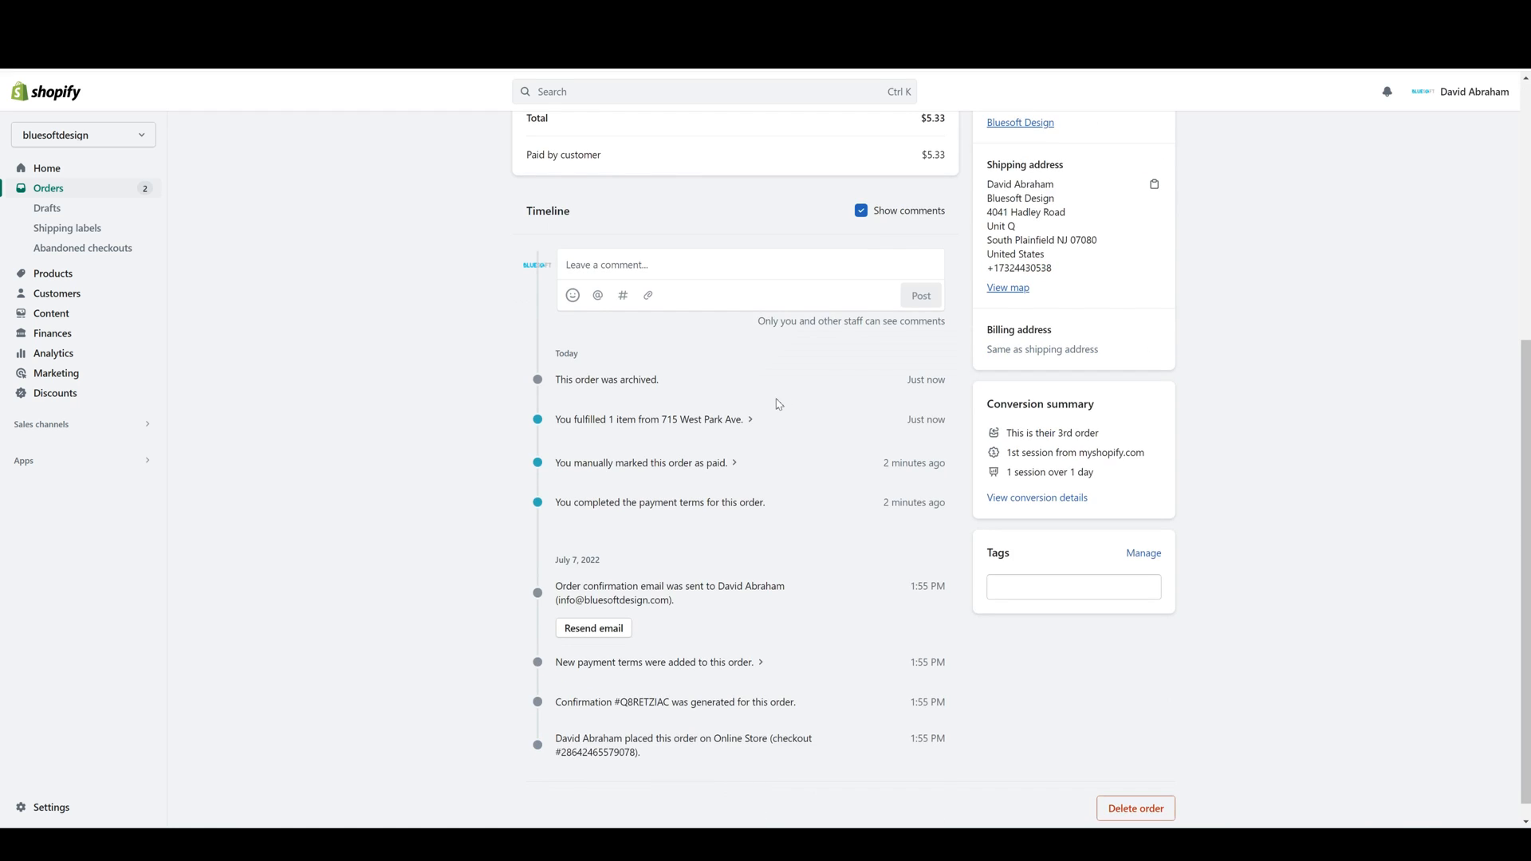
scroll(778, 404, up, 5)
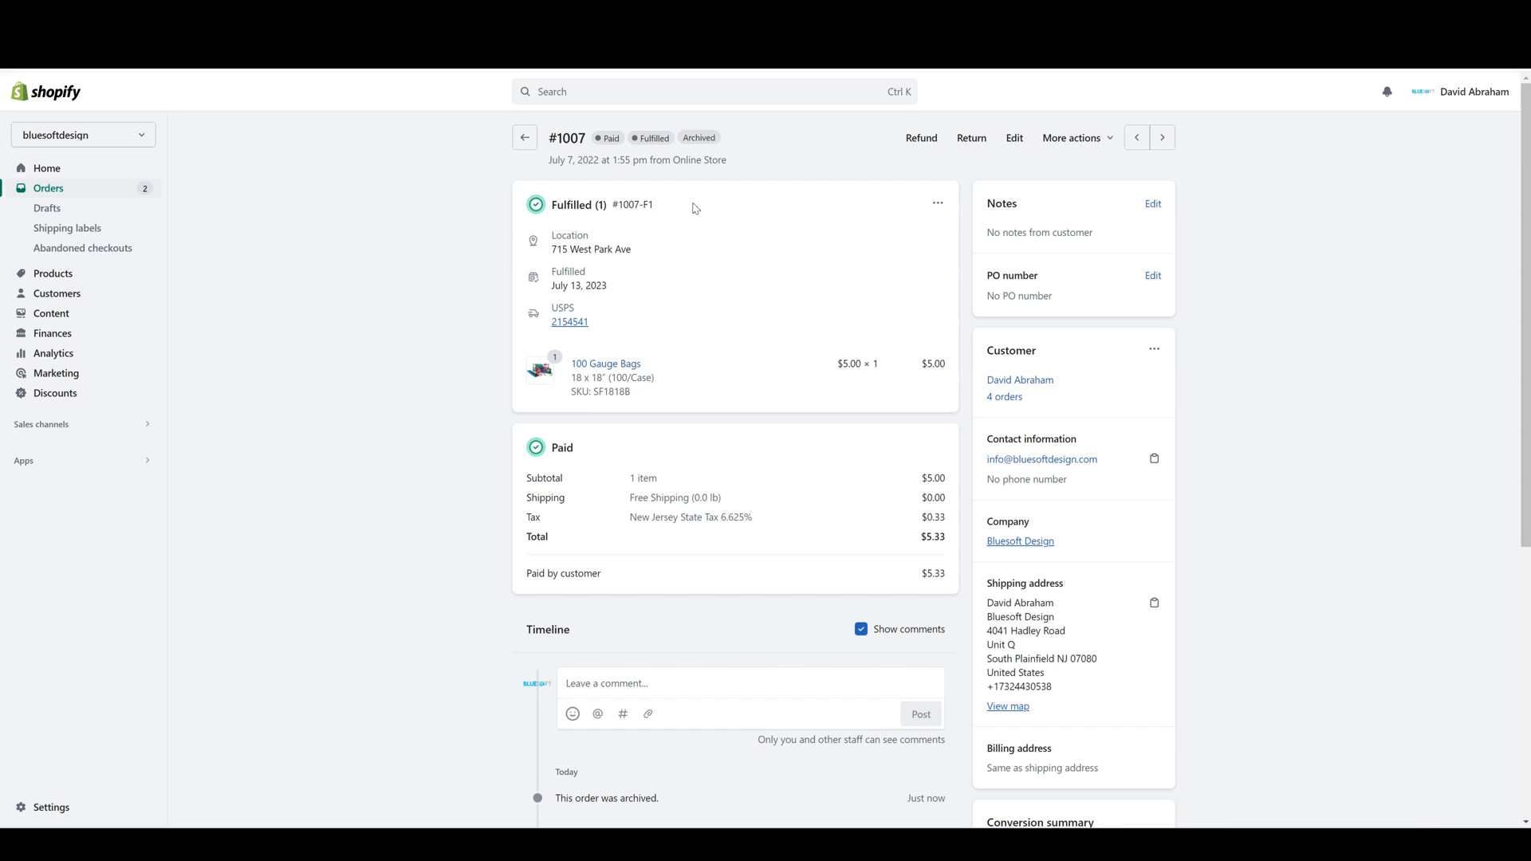
click(937, 204)
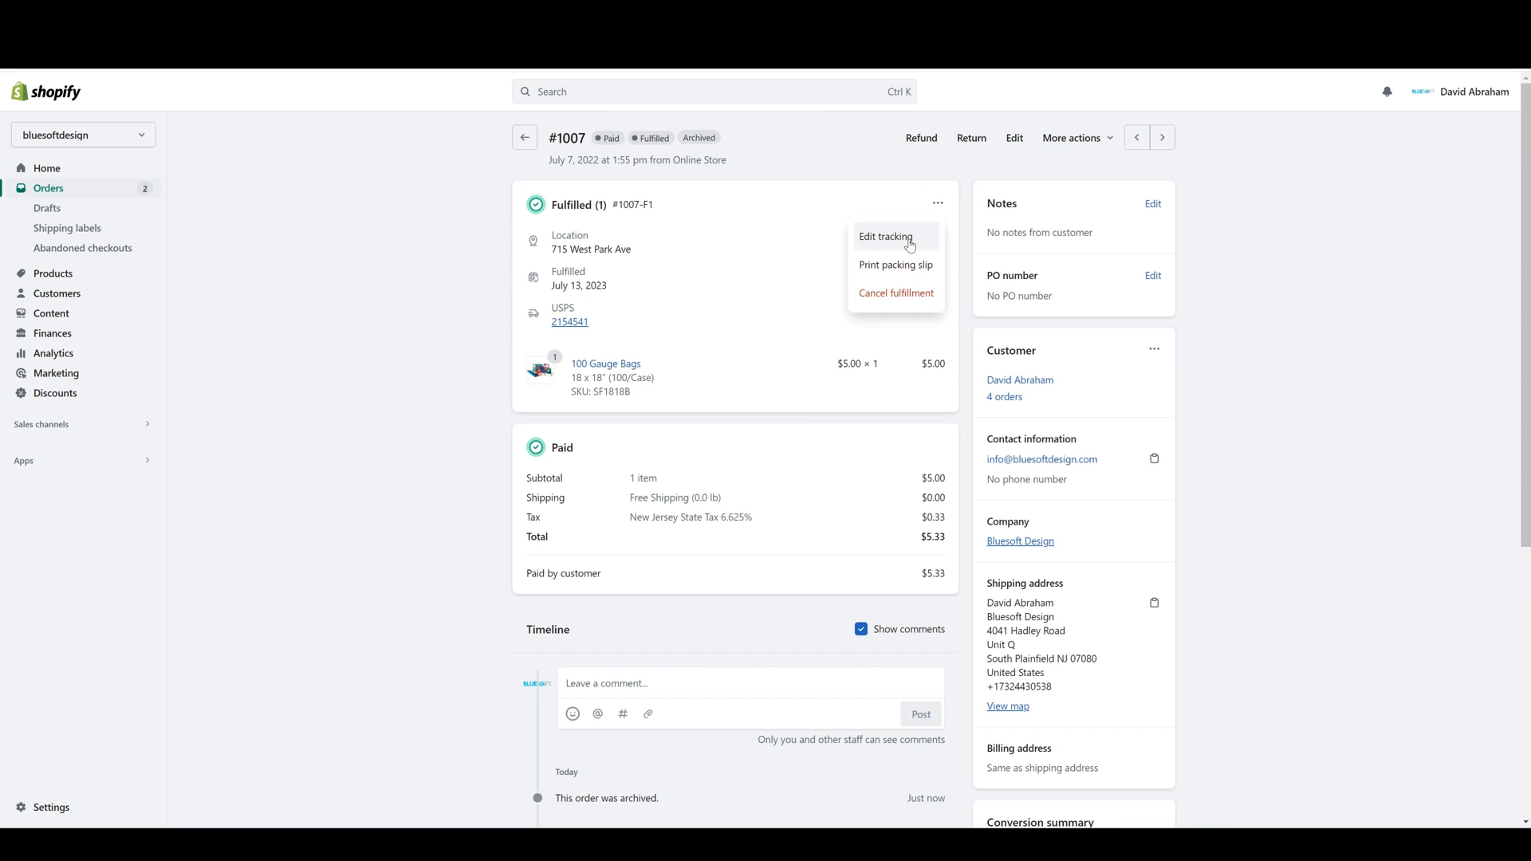
click(909, 293)
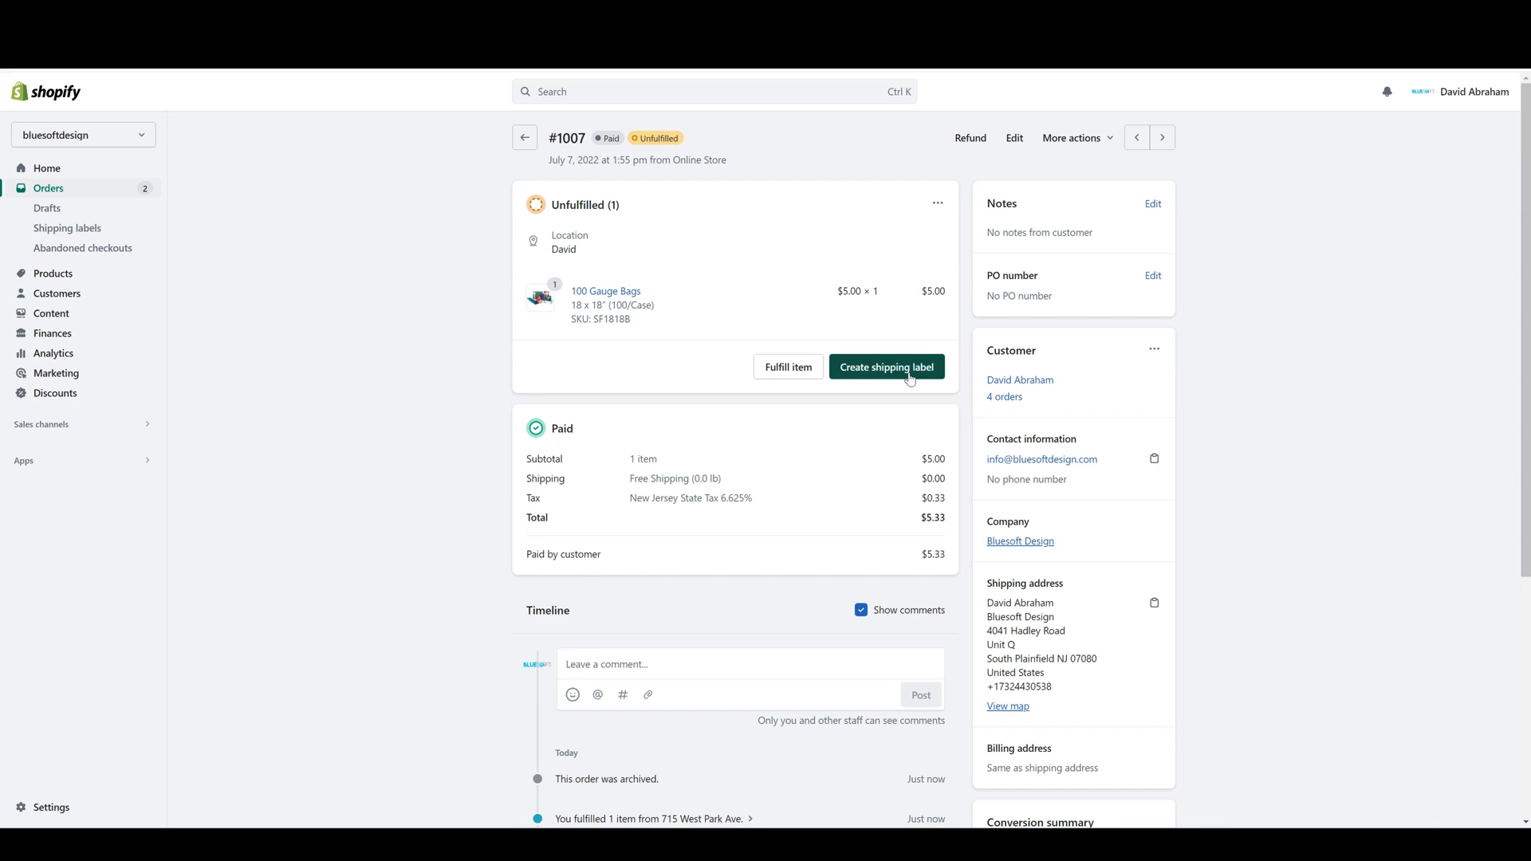
- Start creating a shipping label for the order and check the item's weight and quantity
click(909, 373)
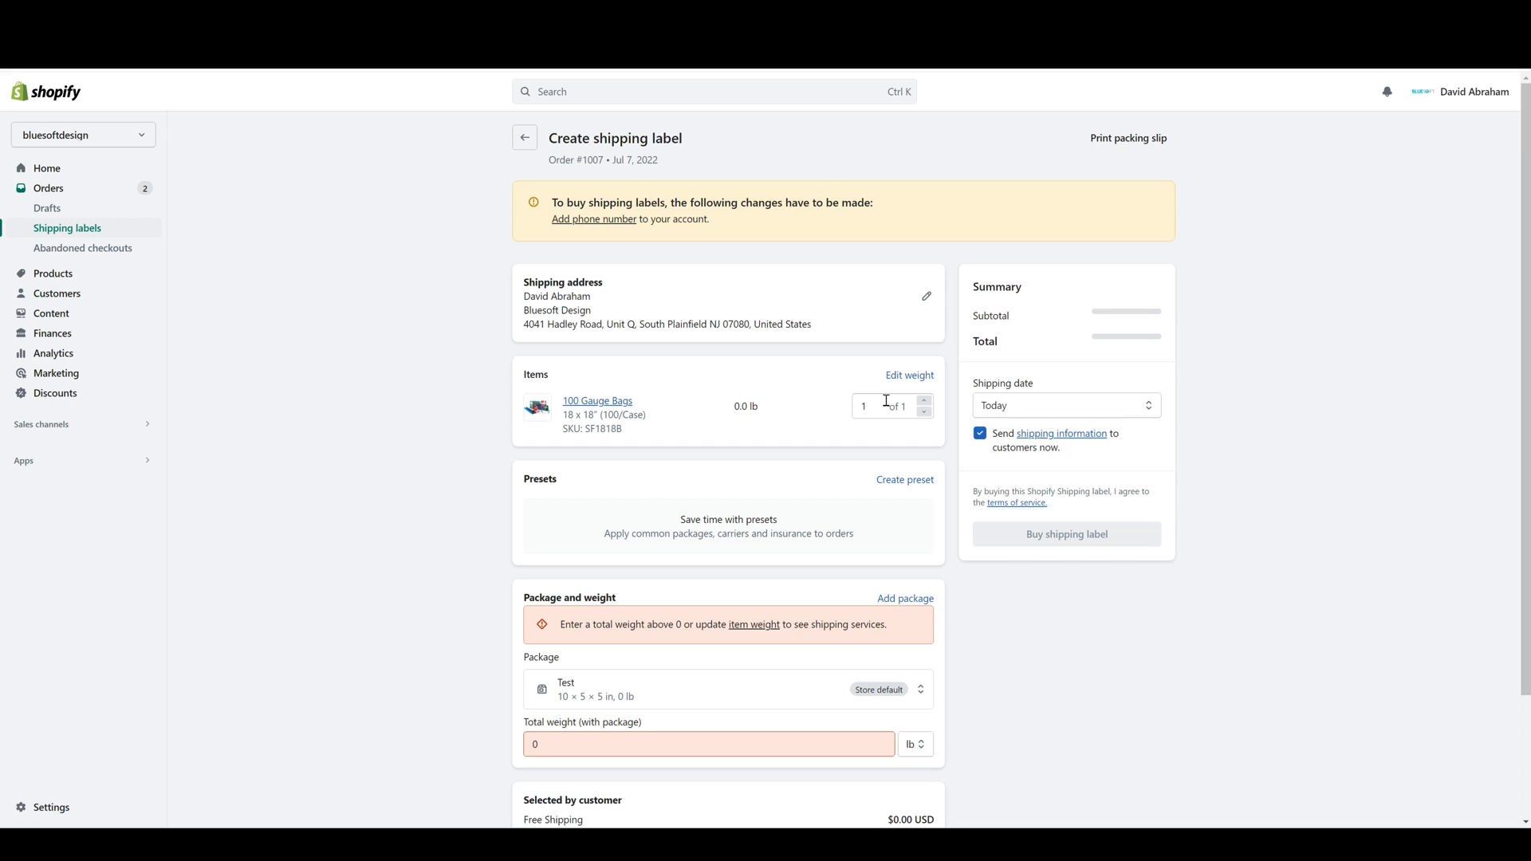
drag(734, 407, 763, 414)
click(730, 403)
click(888, 403)
scroll(771, 434, down, 3)
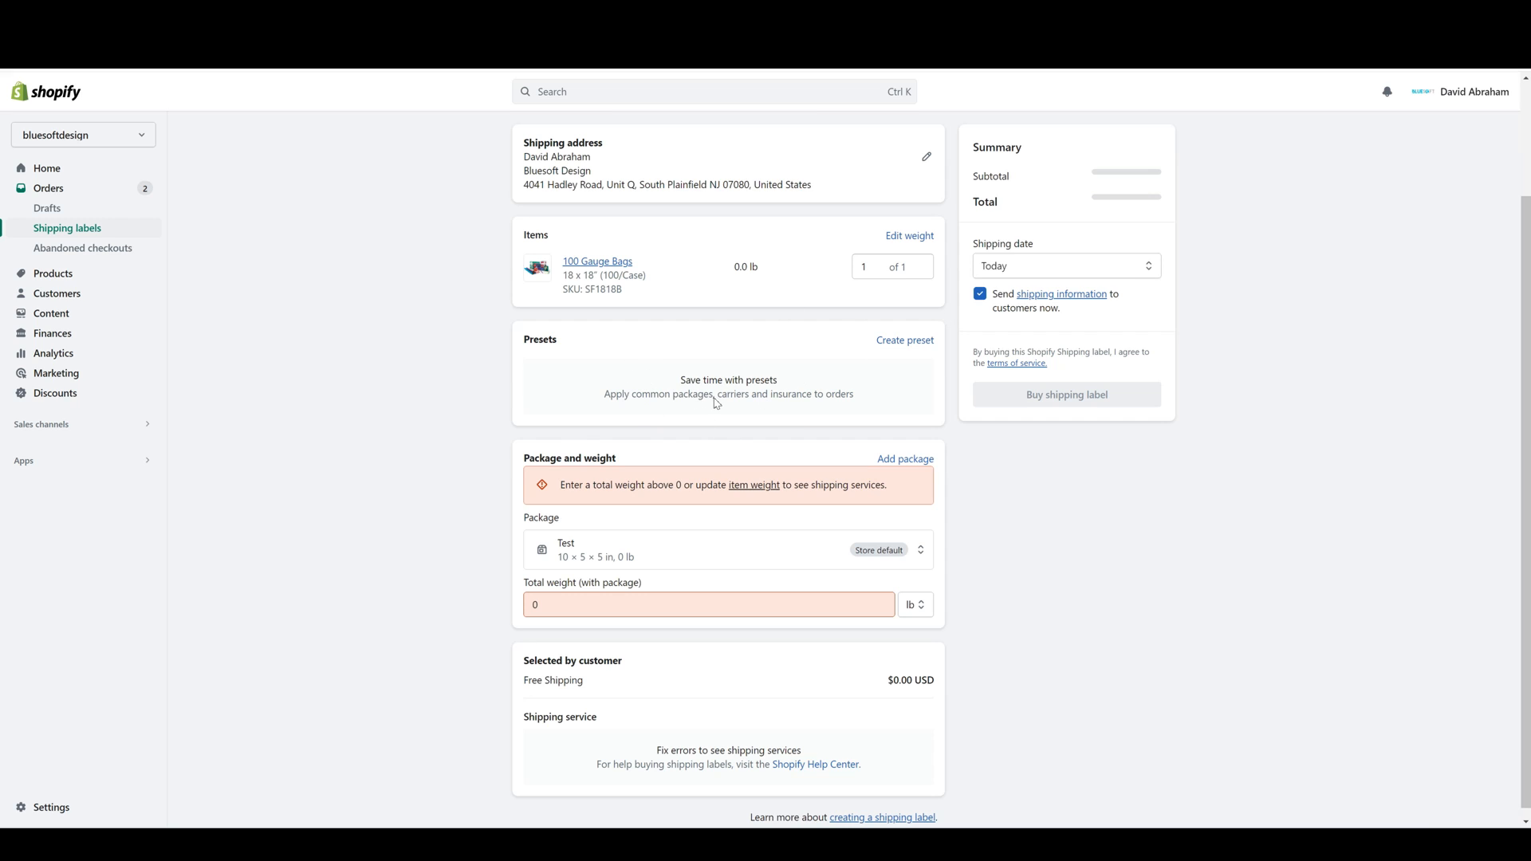
- Start a new shipping preset, look at its Package option, and return without adding it
click(916, 341)
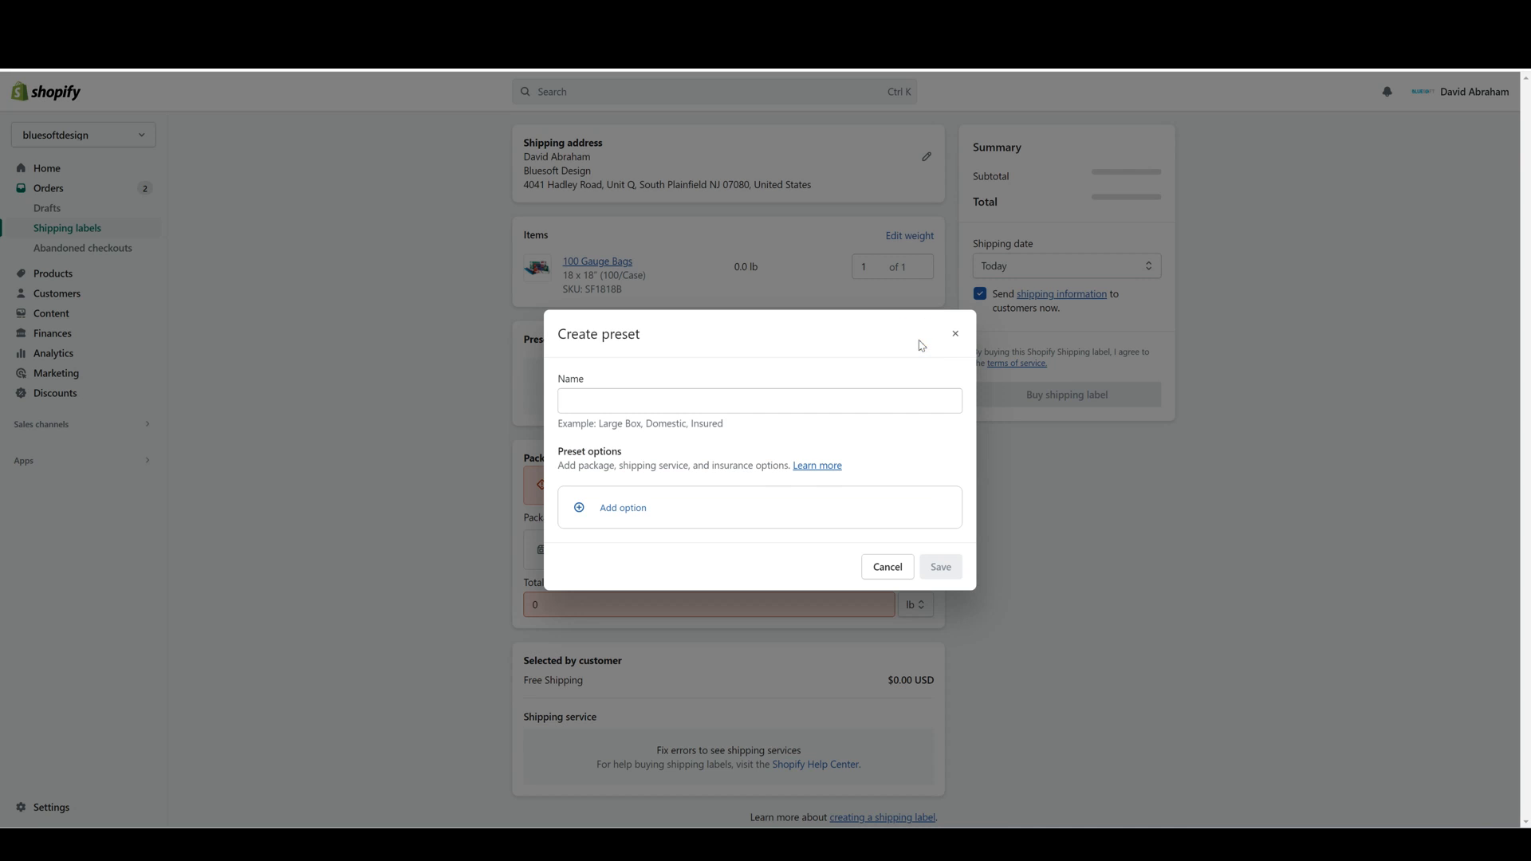
click(615, 508)
click(624, 453)
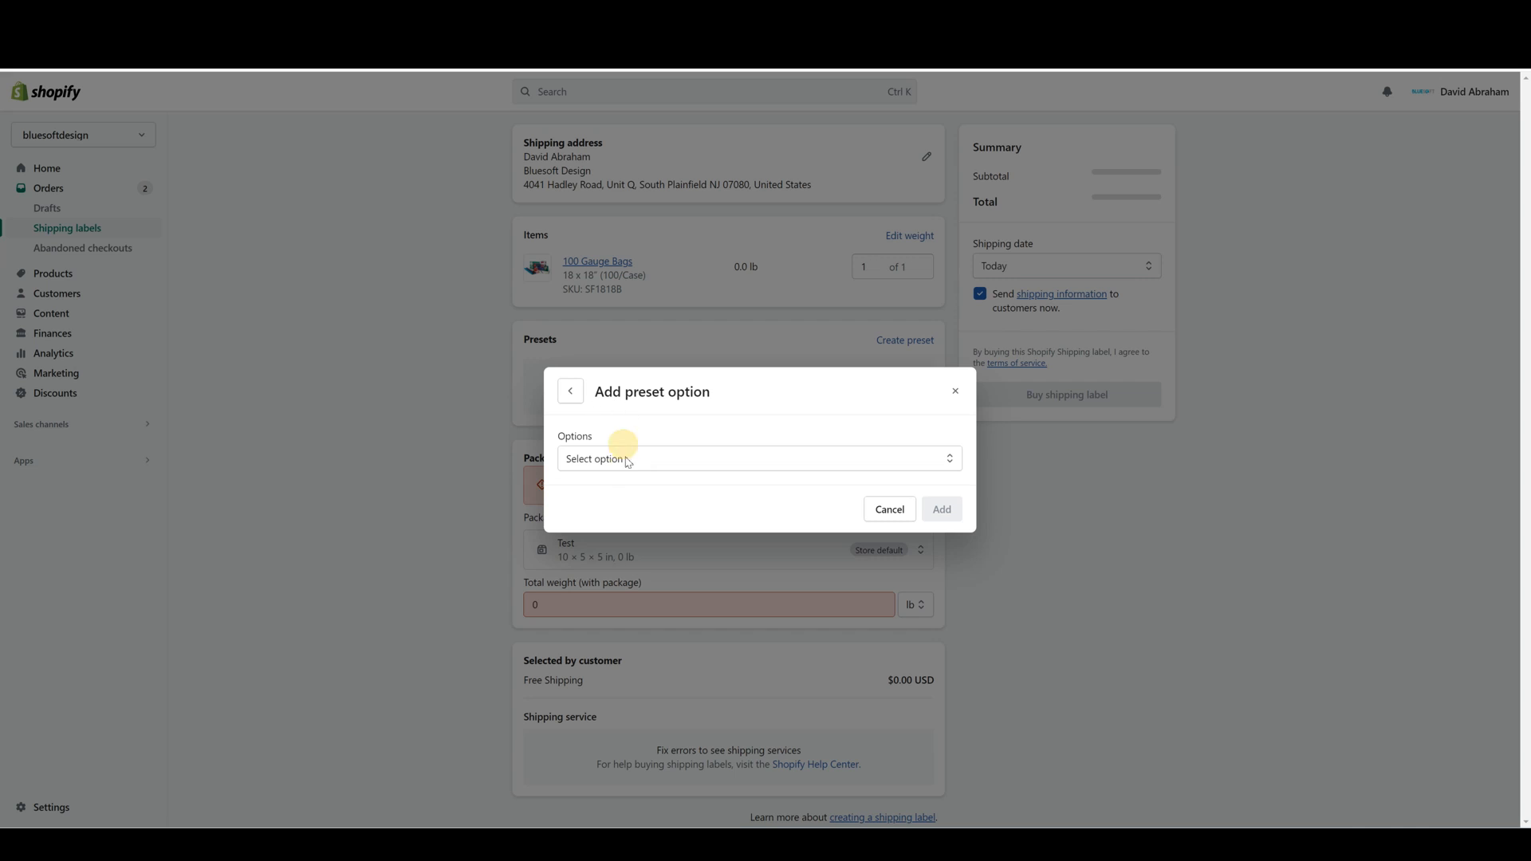
click(632, 492)
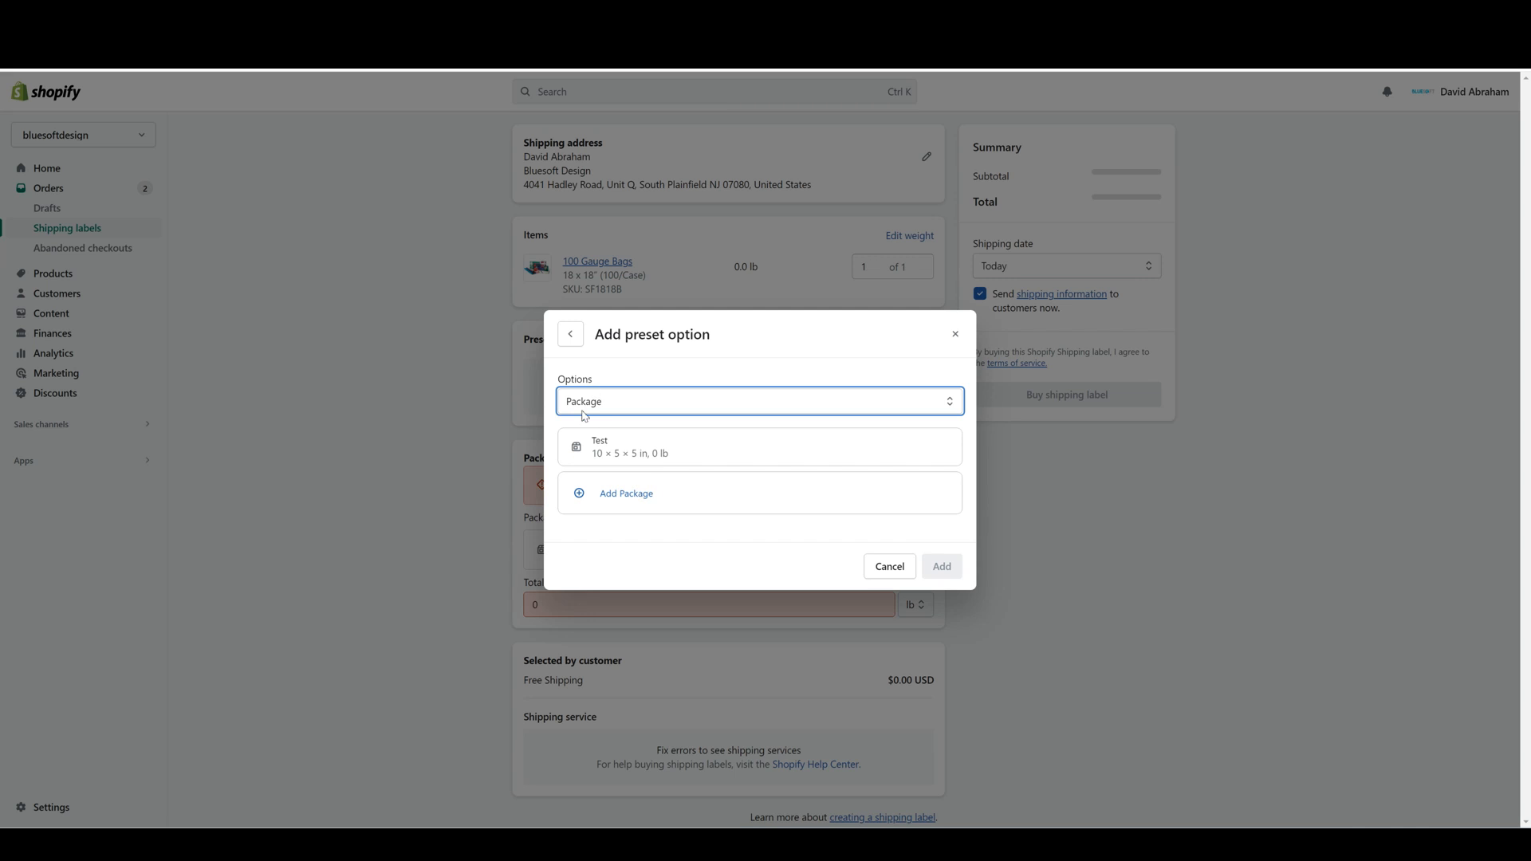
click(570, 334)
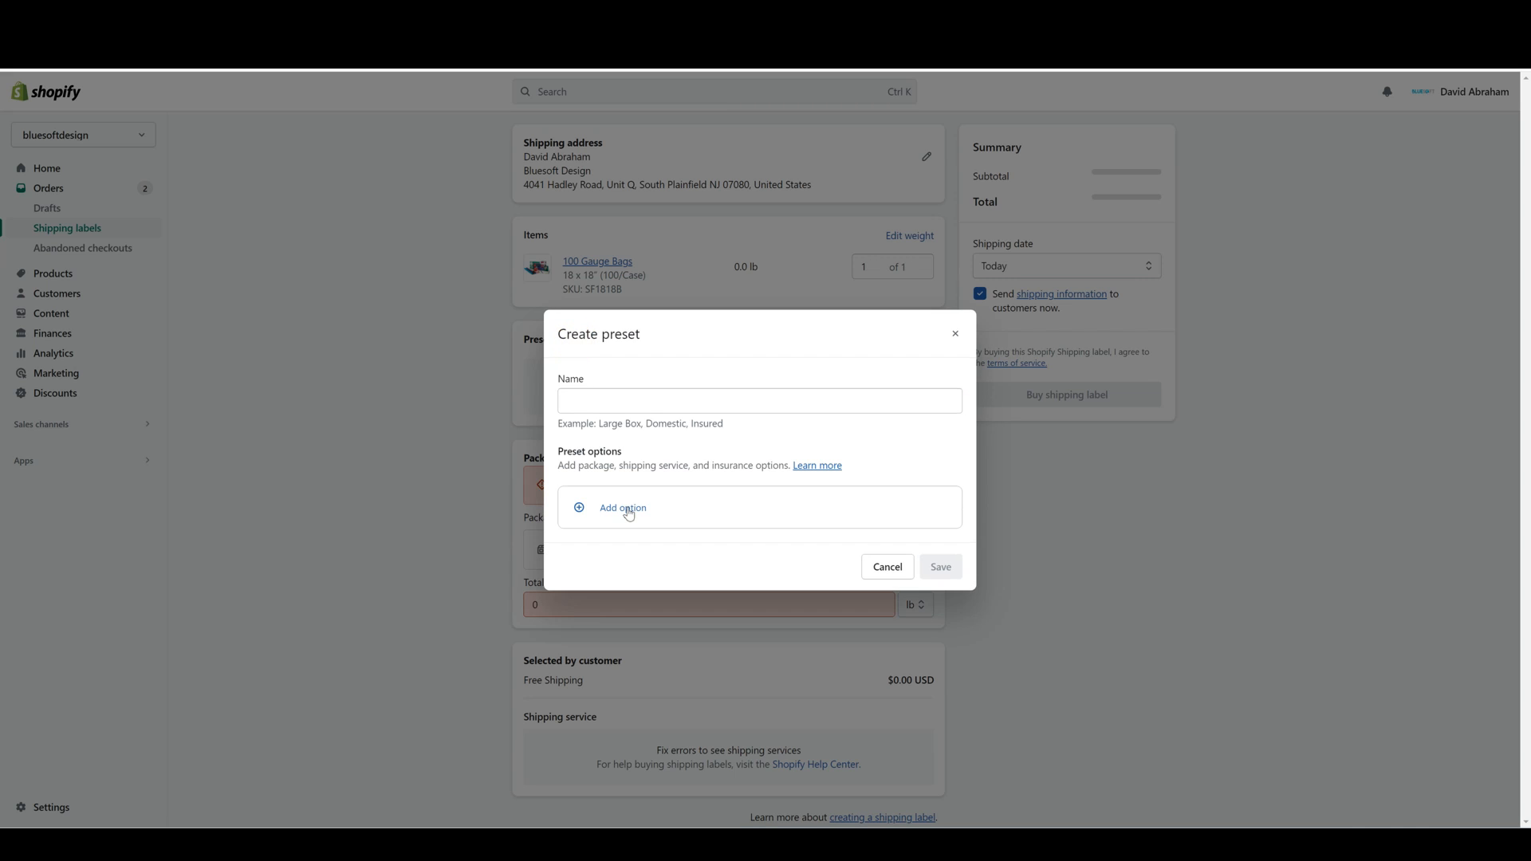
- Look at the preset's Shipping Service option and the other option types, and cancel the preset without saving
click(628, 509)
click(636, 461)
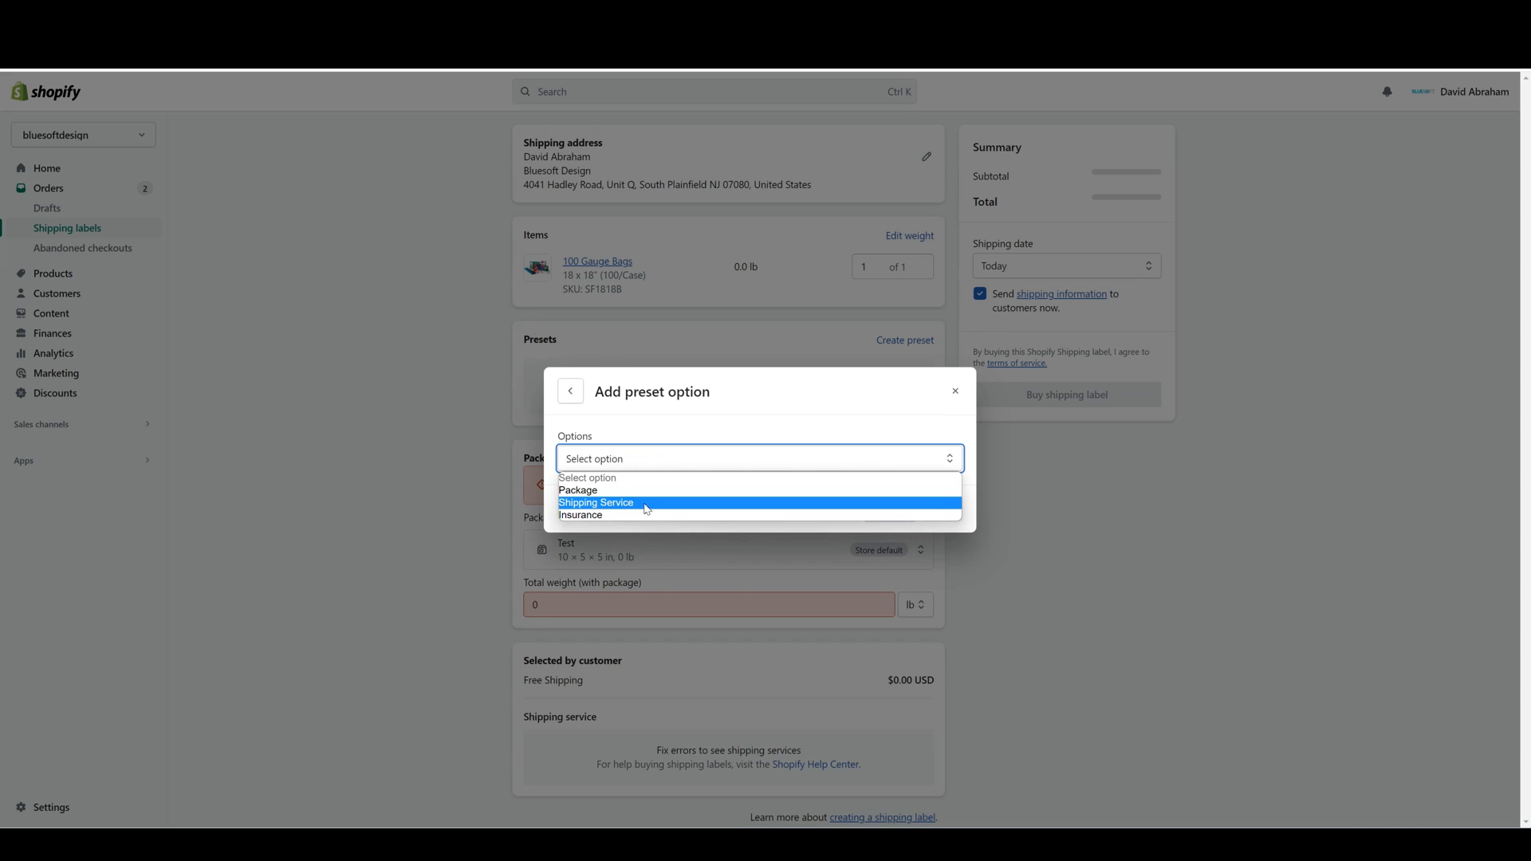
click(633, 501)
click(576, 359)
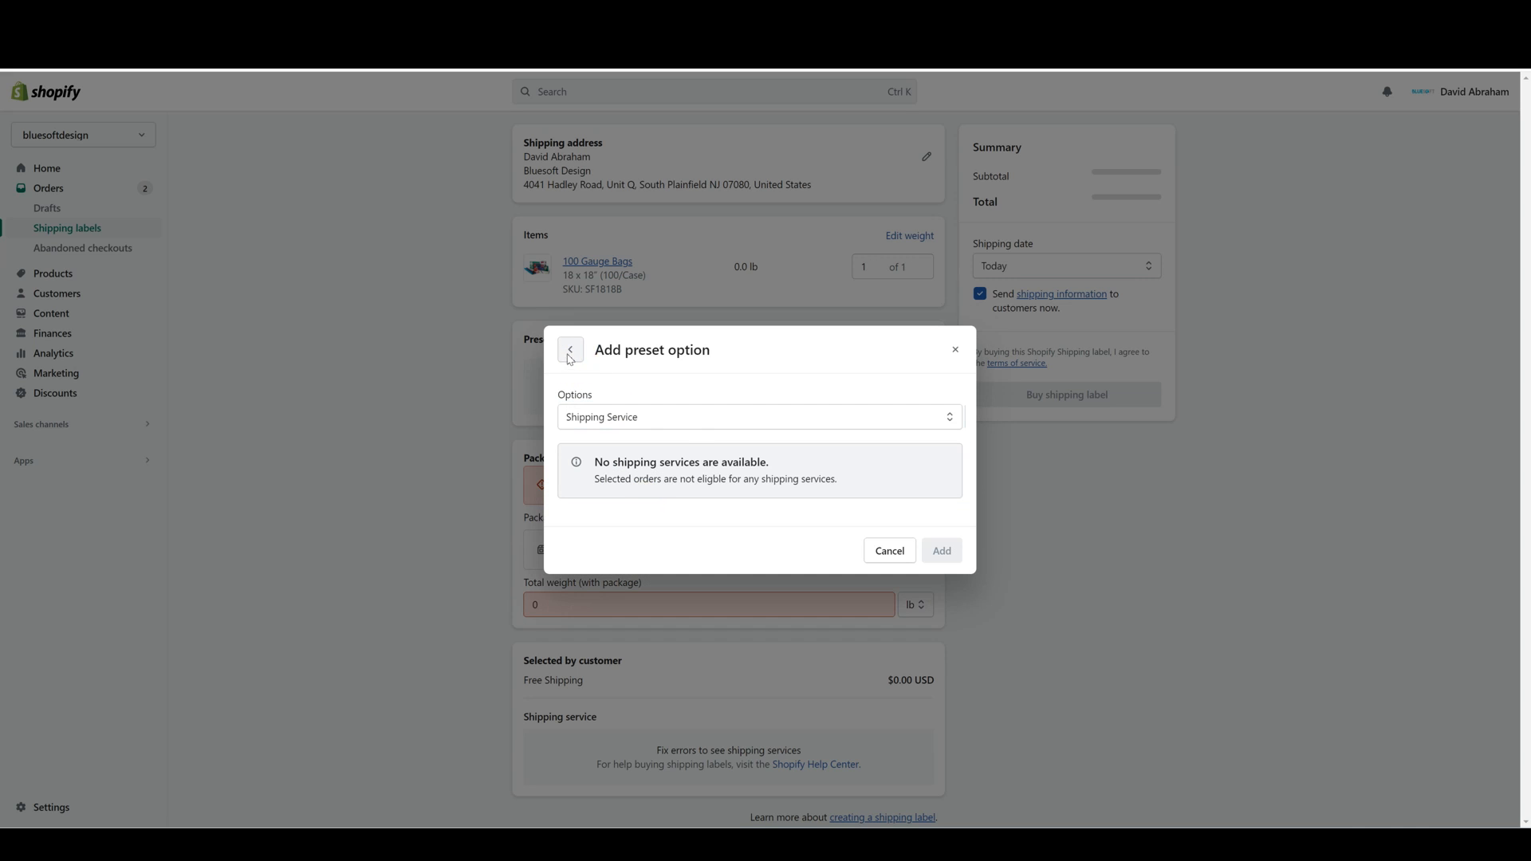
click(636, 508)
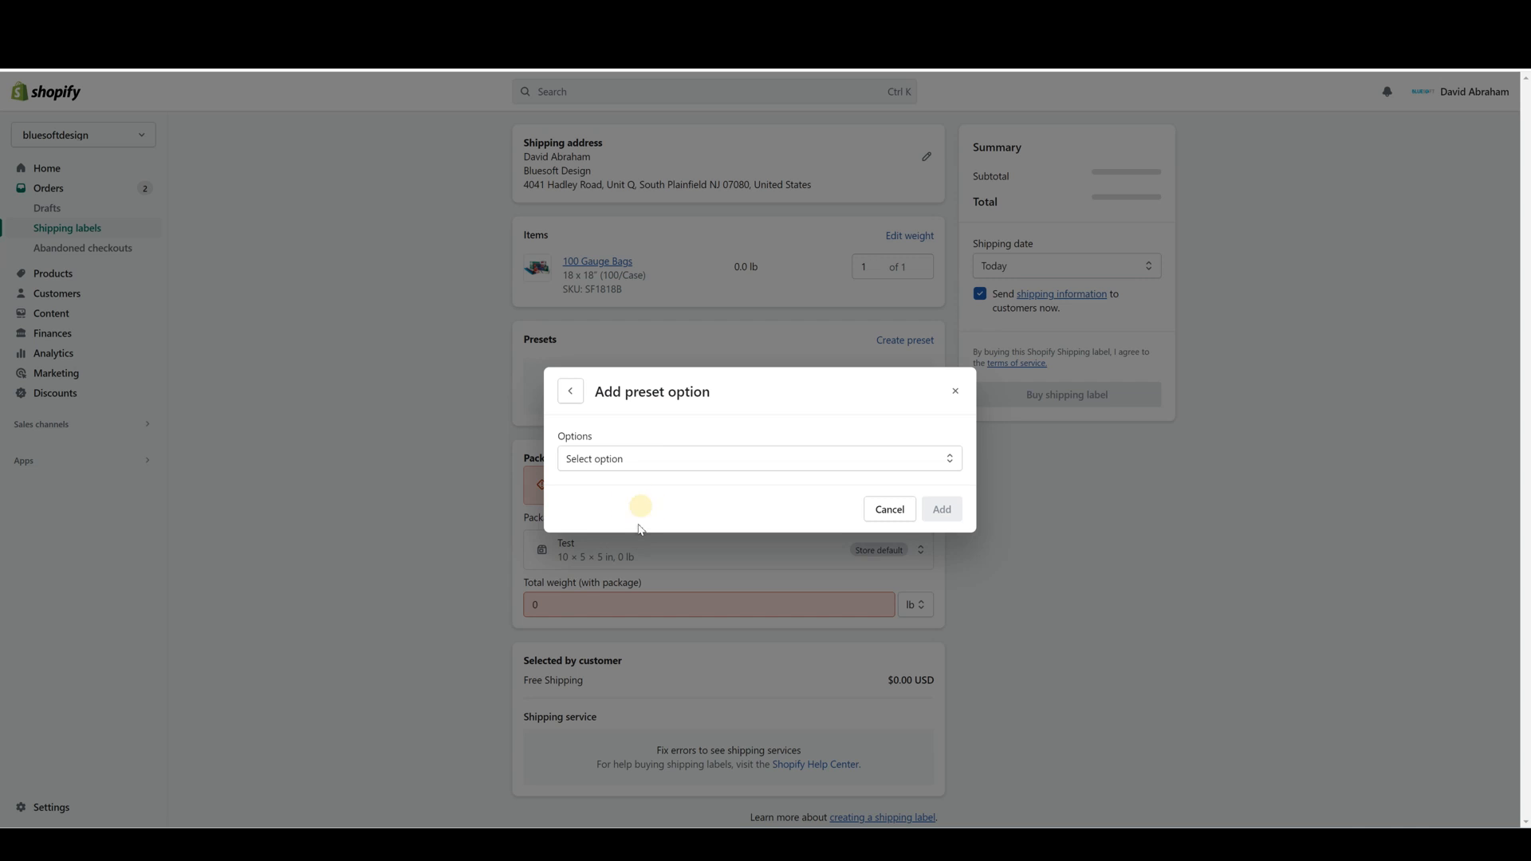
click(630, 465)
click(570, 390)
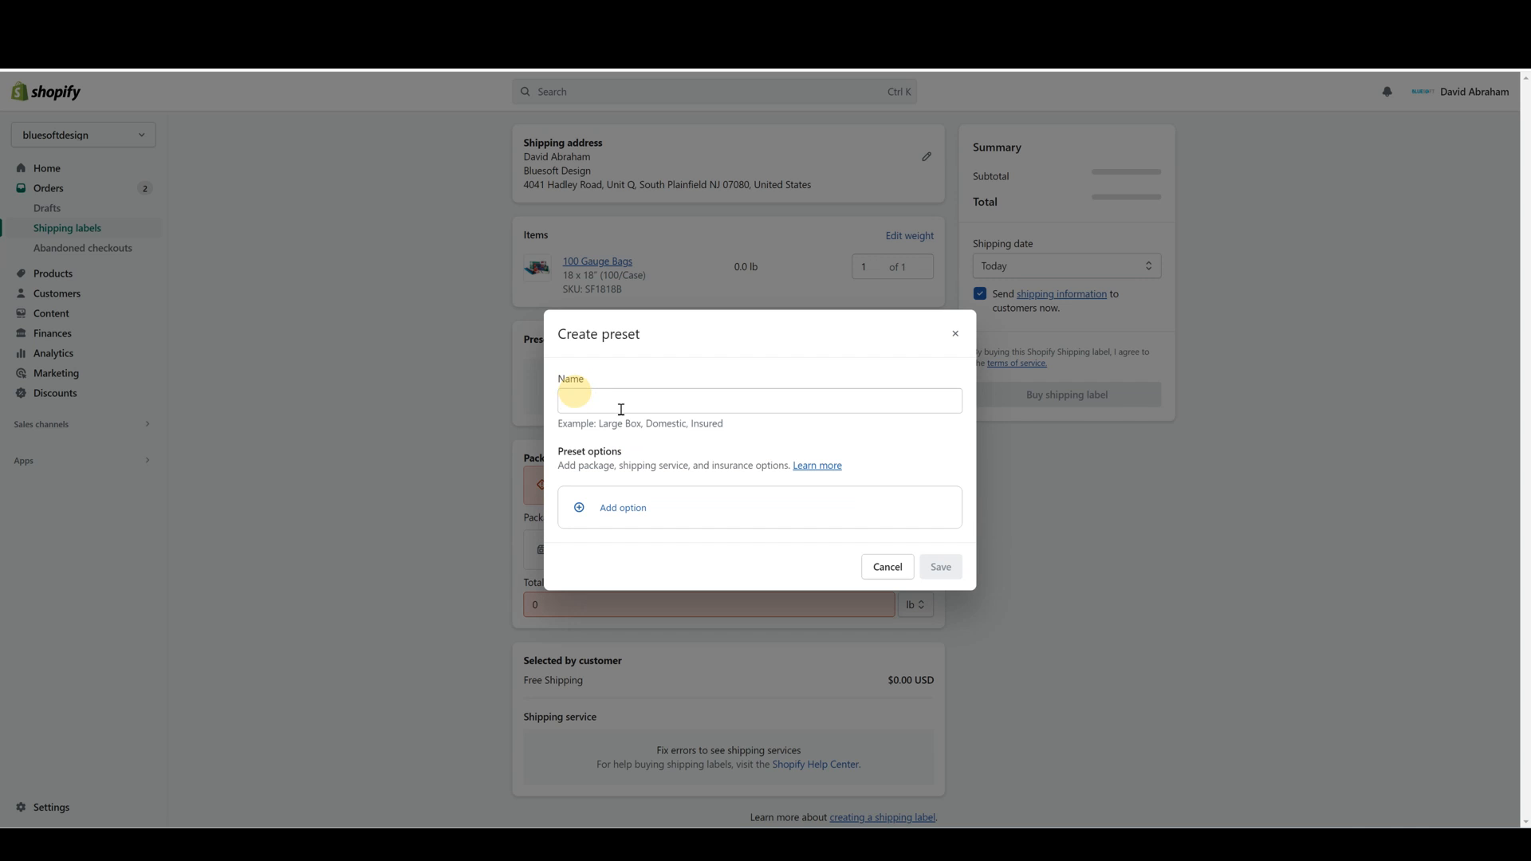
click(887, 567)
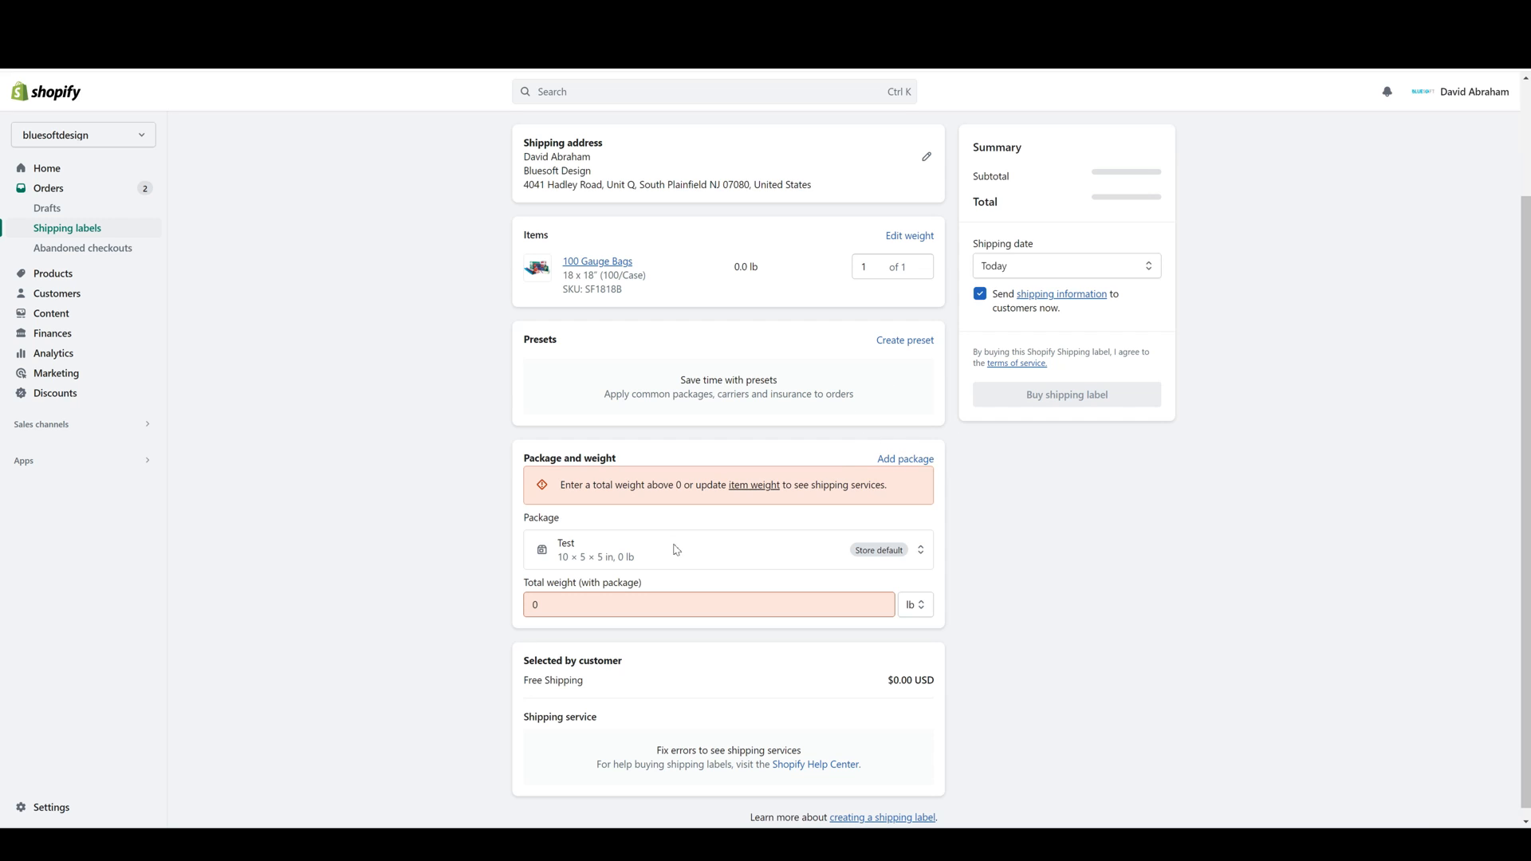
- Check the saved packages available for the label and start adding a custom package
click(620, 563)
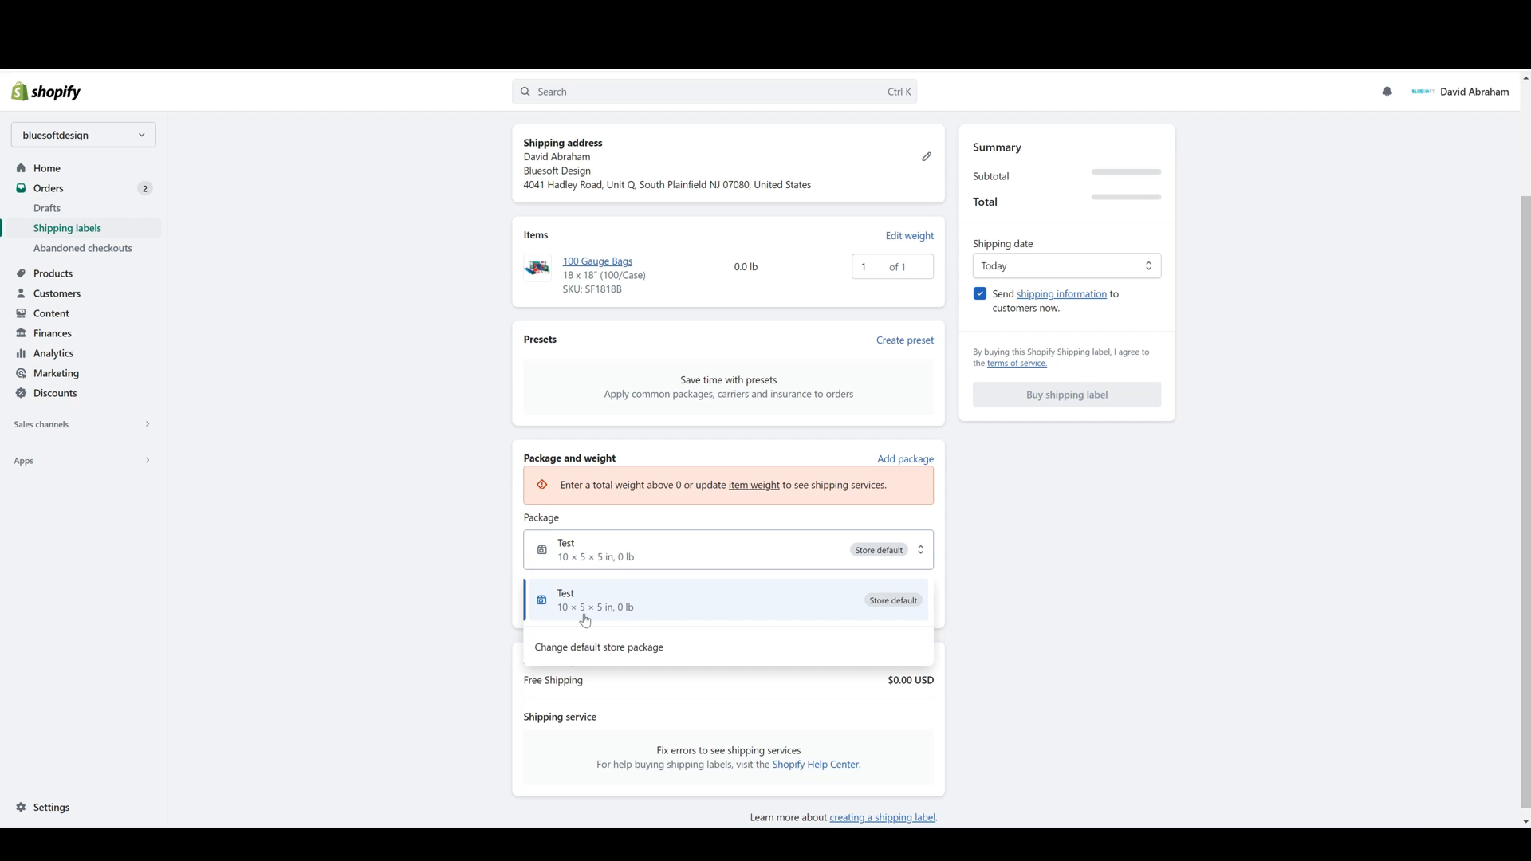
click(1008, 504)
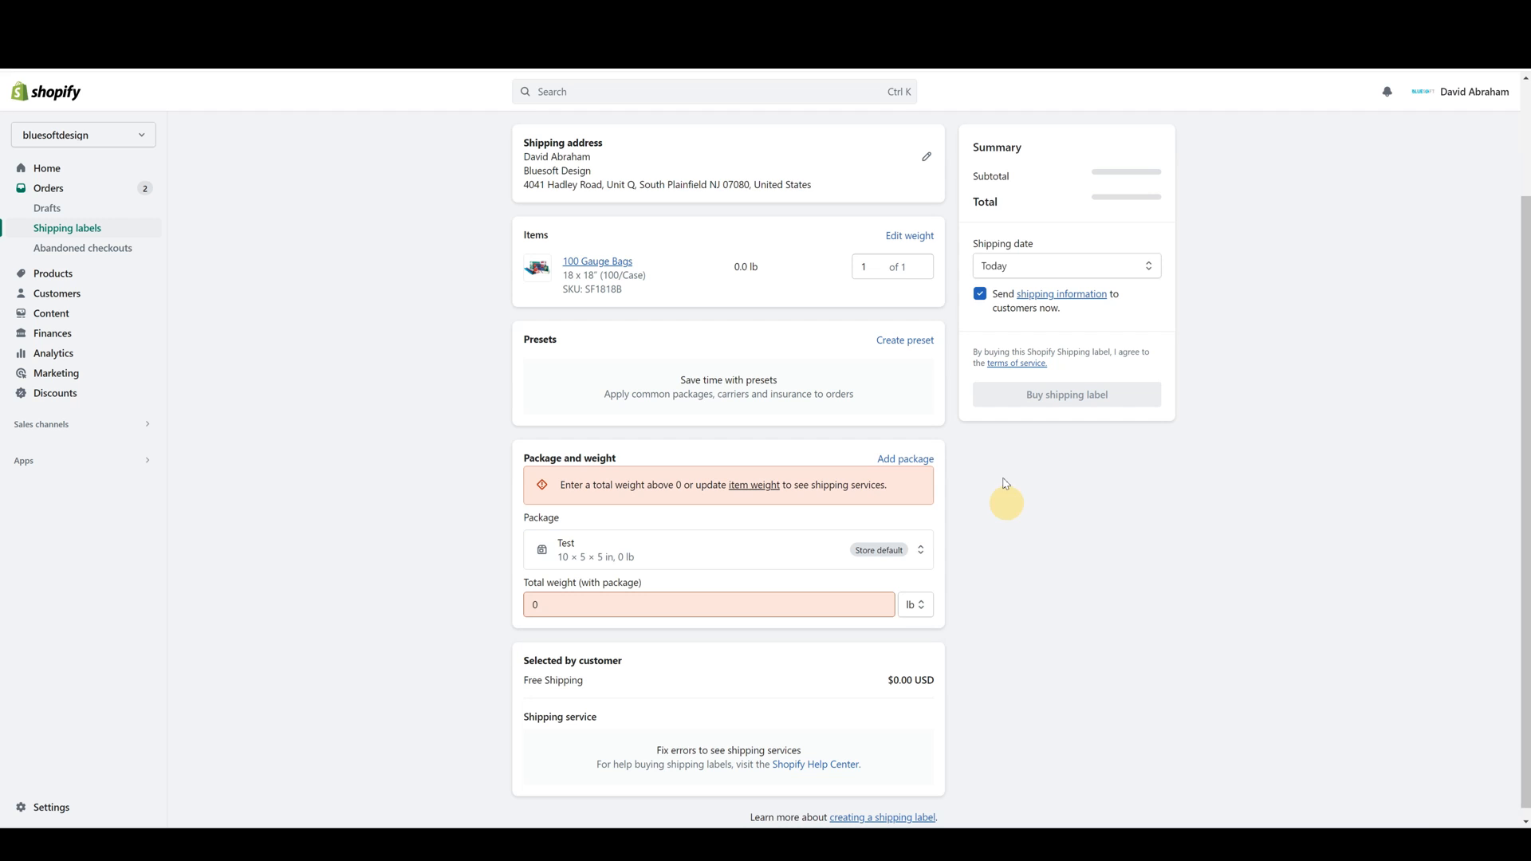
click(909, 458)
click(691, 388)
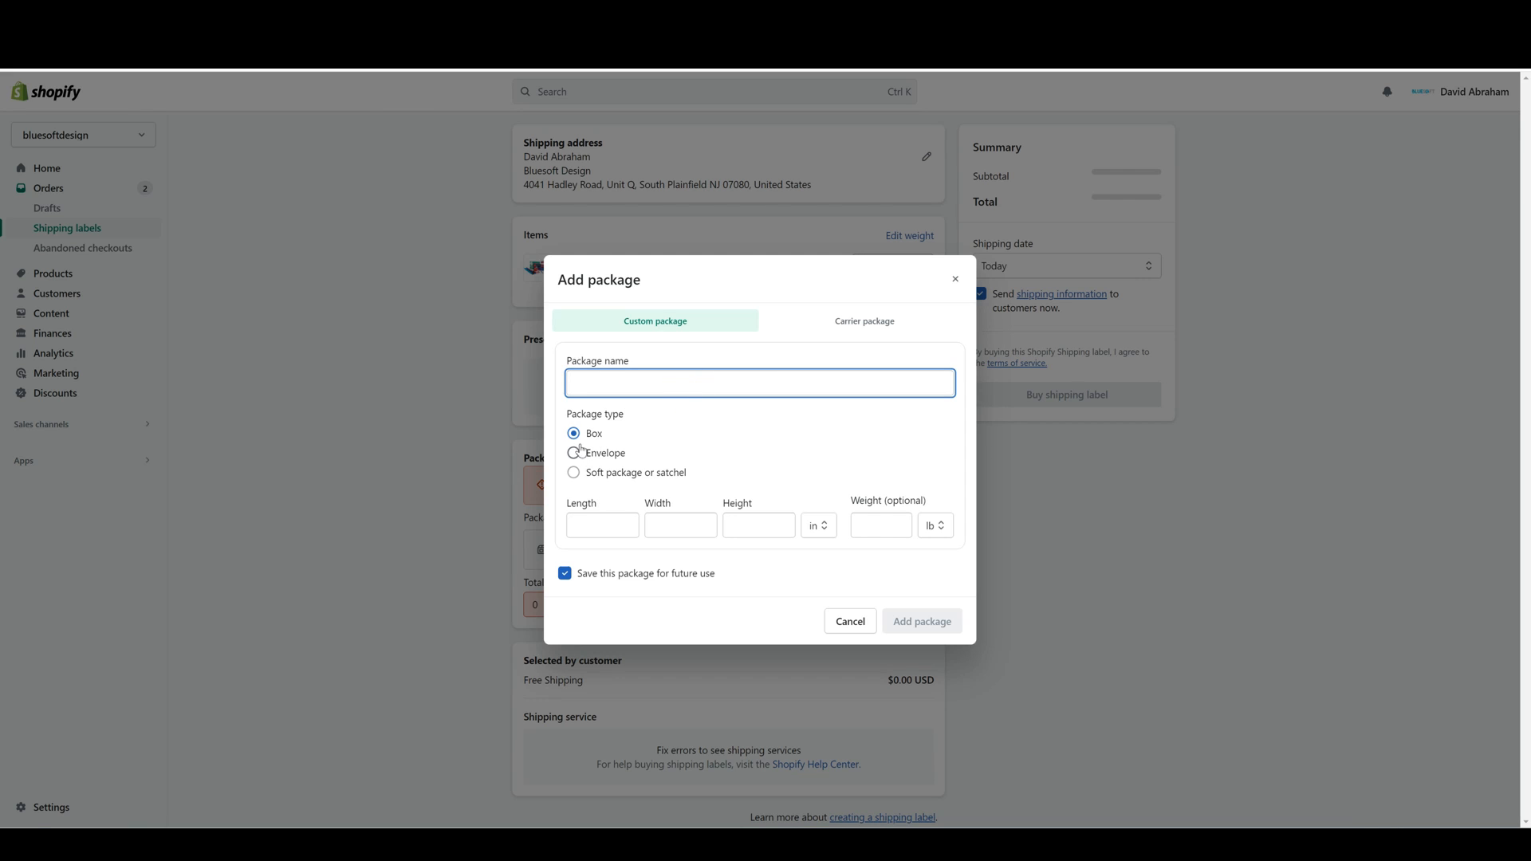
- Set the custom box to 12 × 10 × 10 in and name the package Standard
click(583, 517)
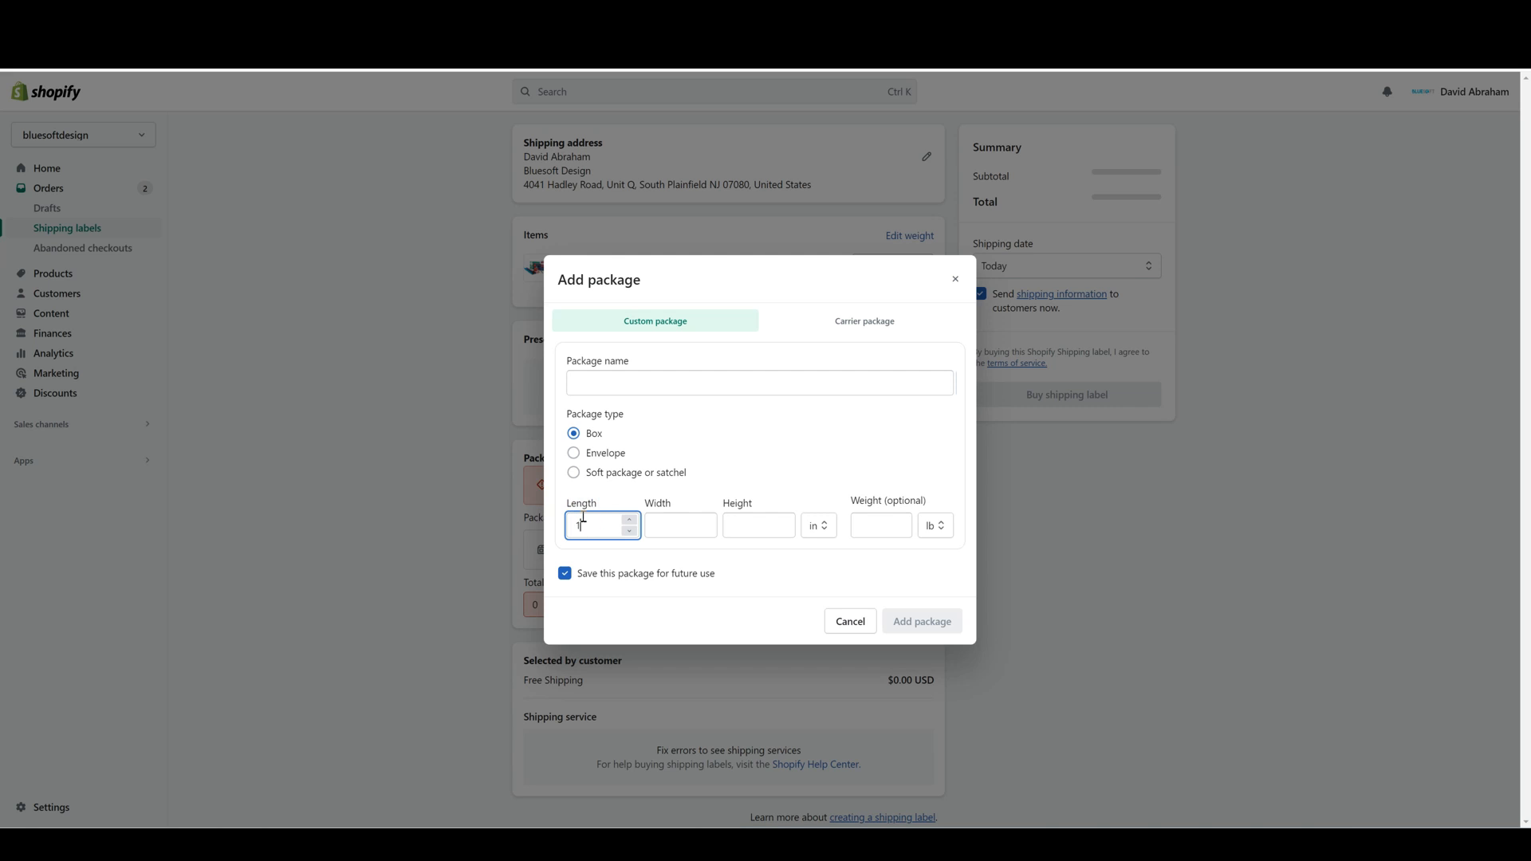
key(Tab)
text(10)
key(Tab)
text(1)
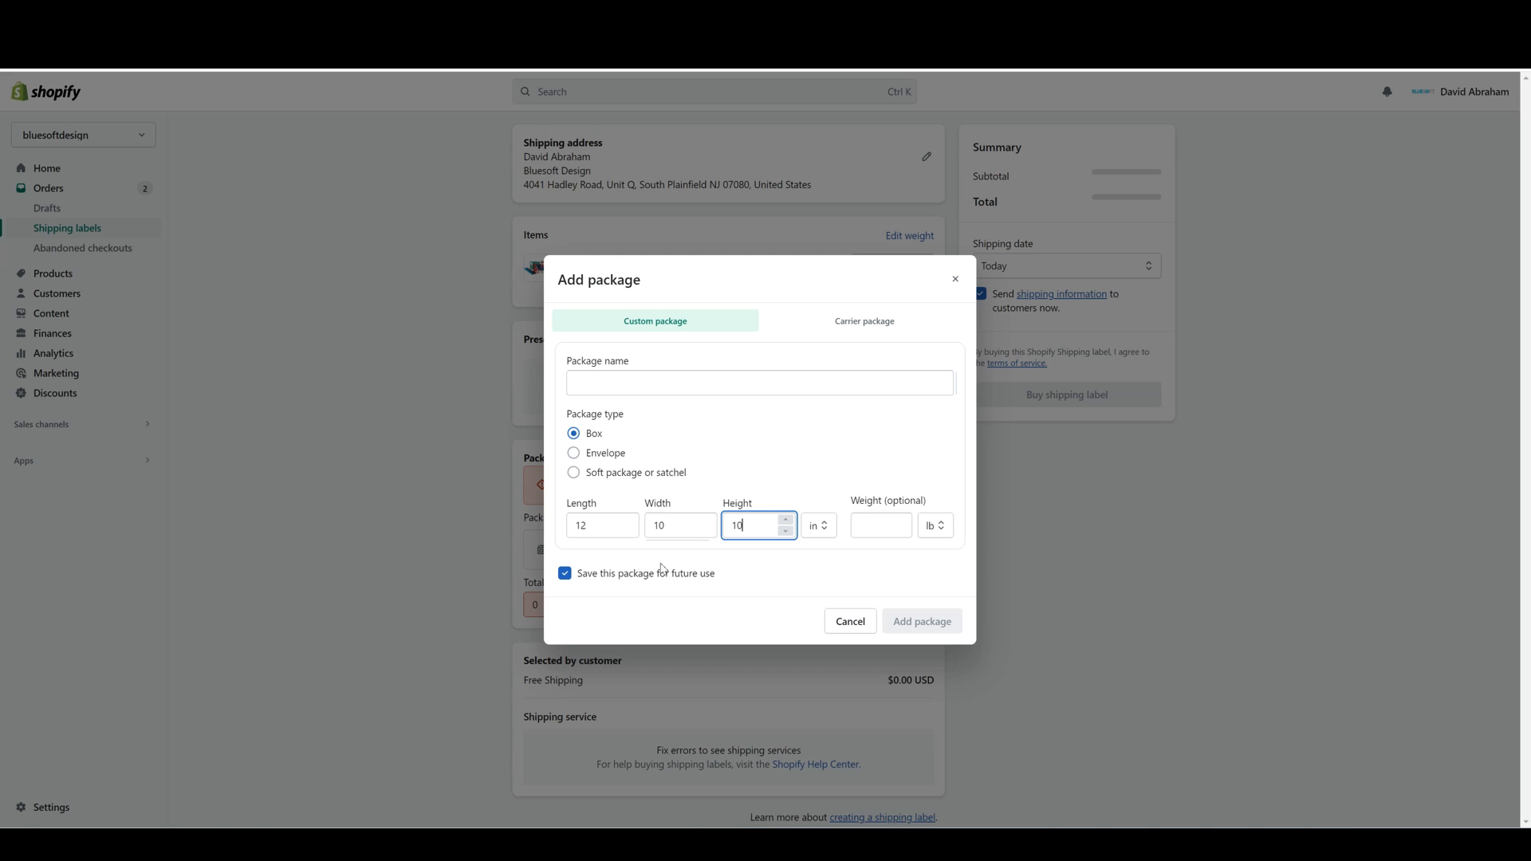
click(874, 527)
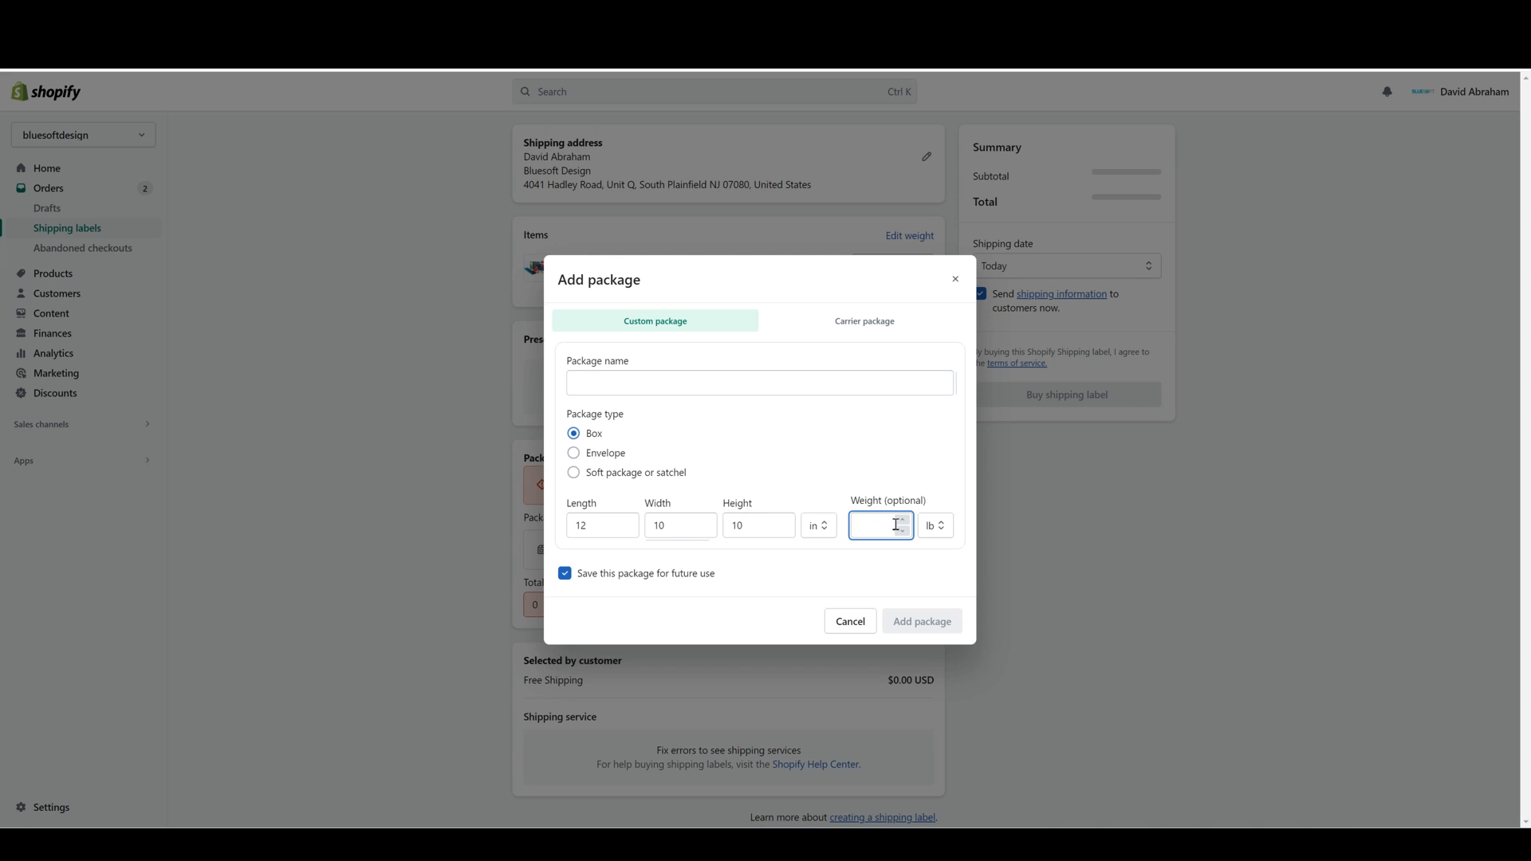
click(797, 380)
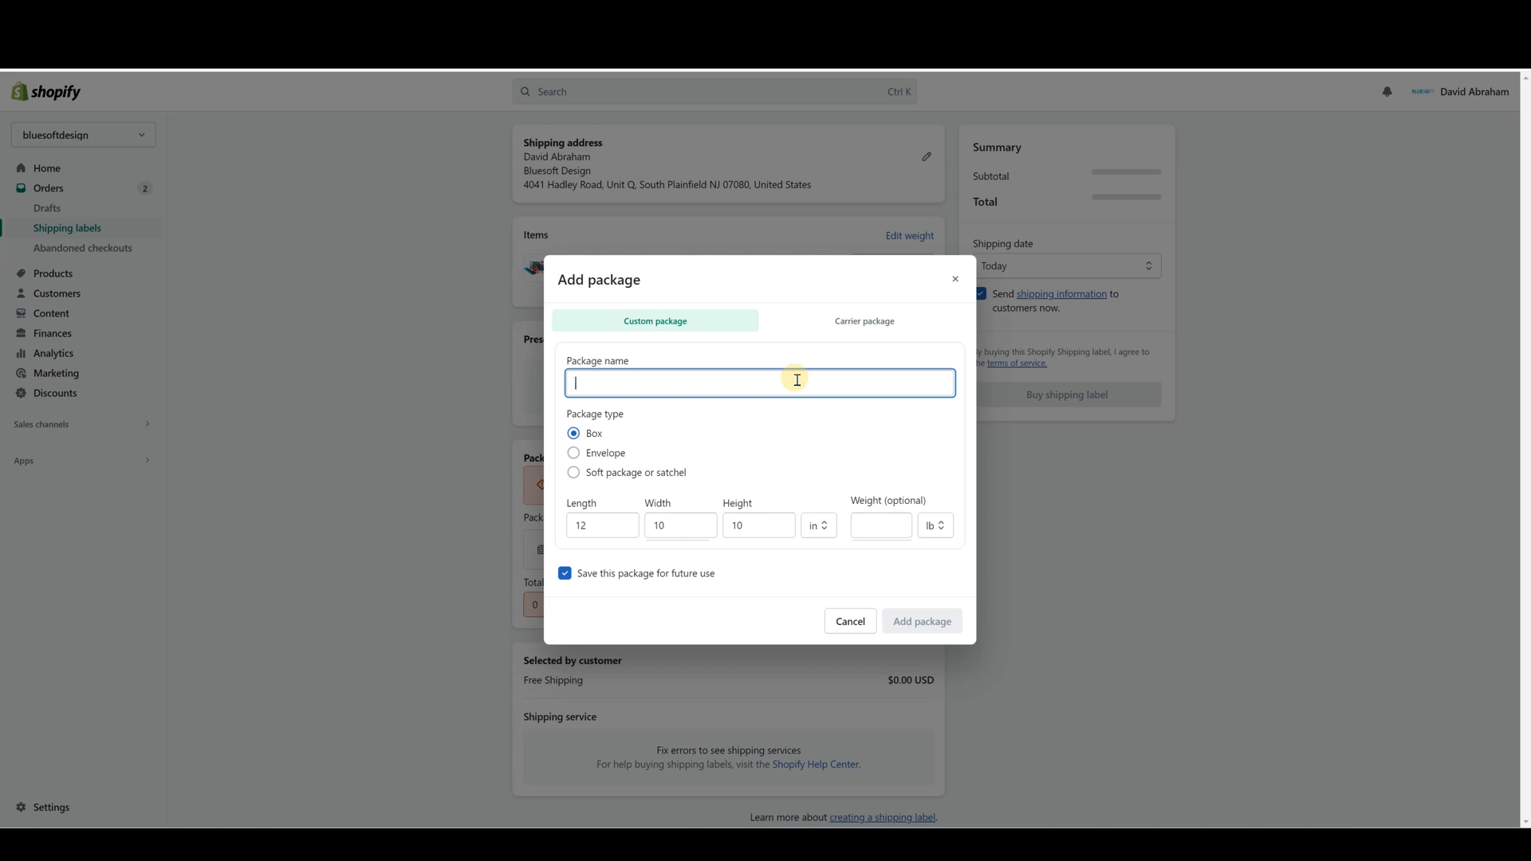
text(Standard)
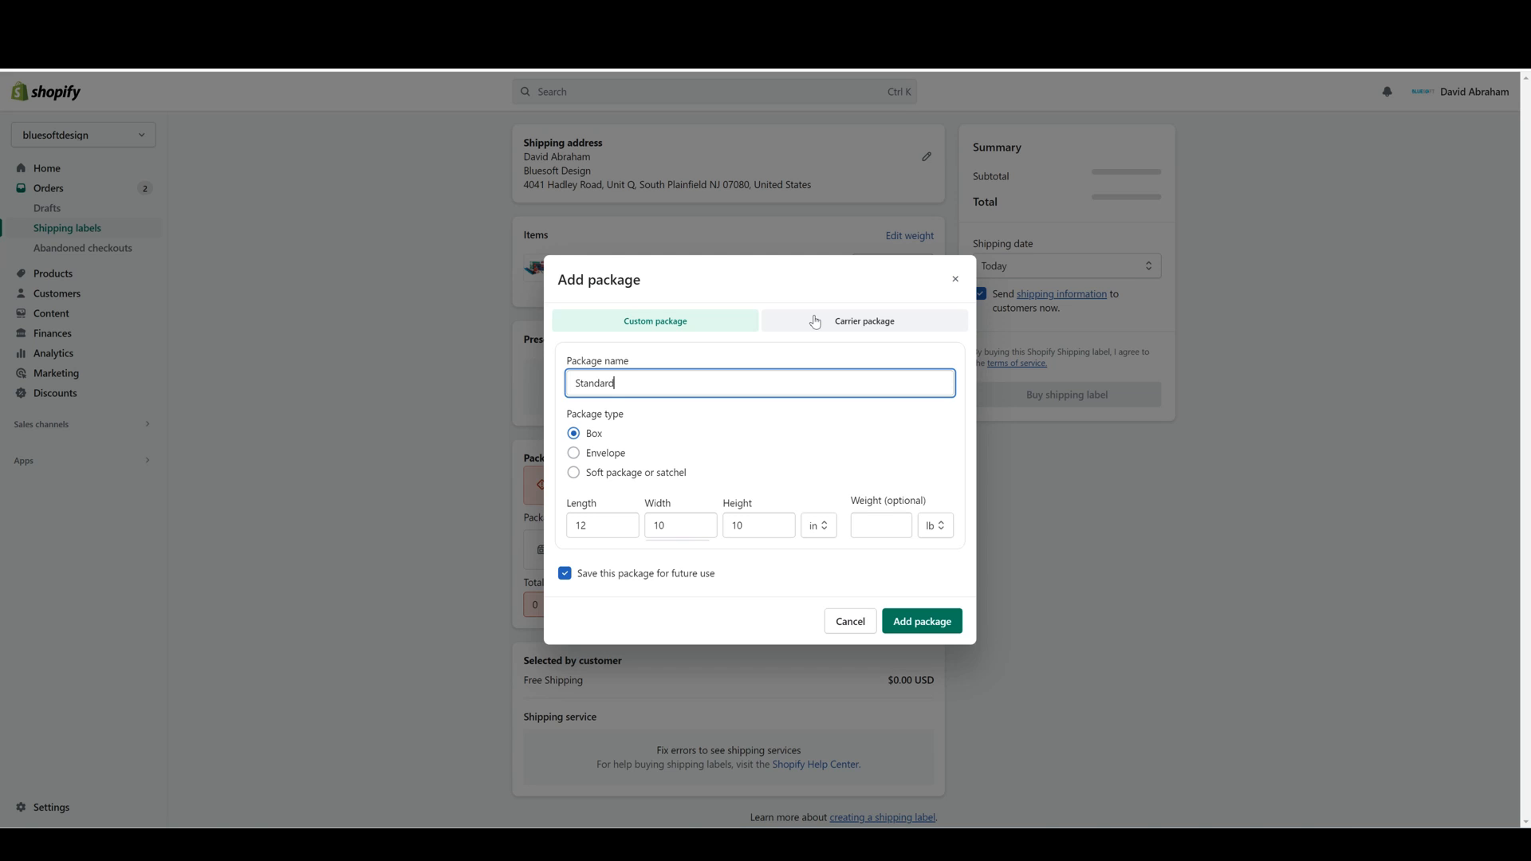
- Look through the USPS carrier packages, then return to the custom package and add it for the shipment
click(890, 330)
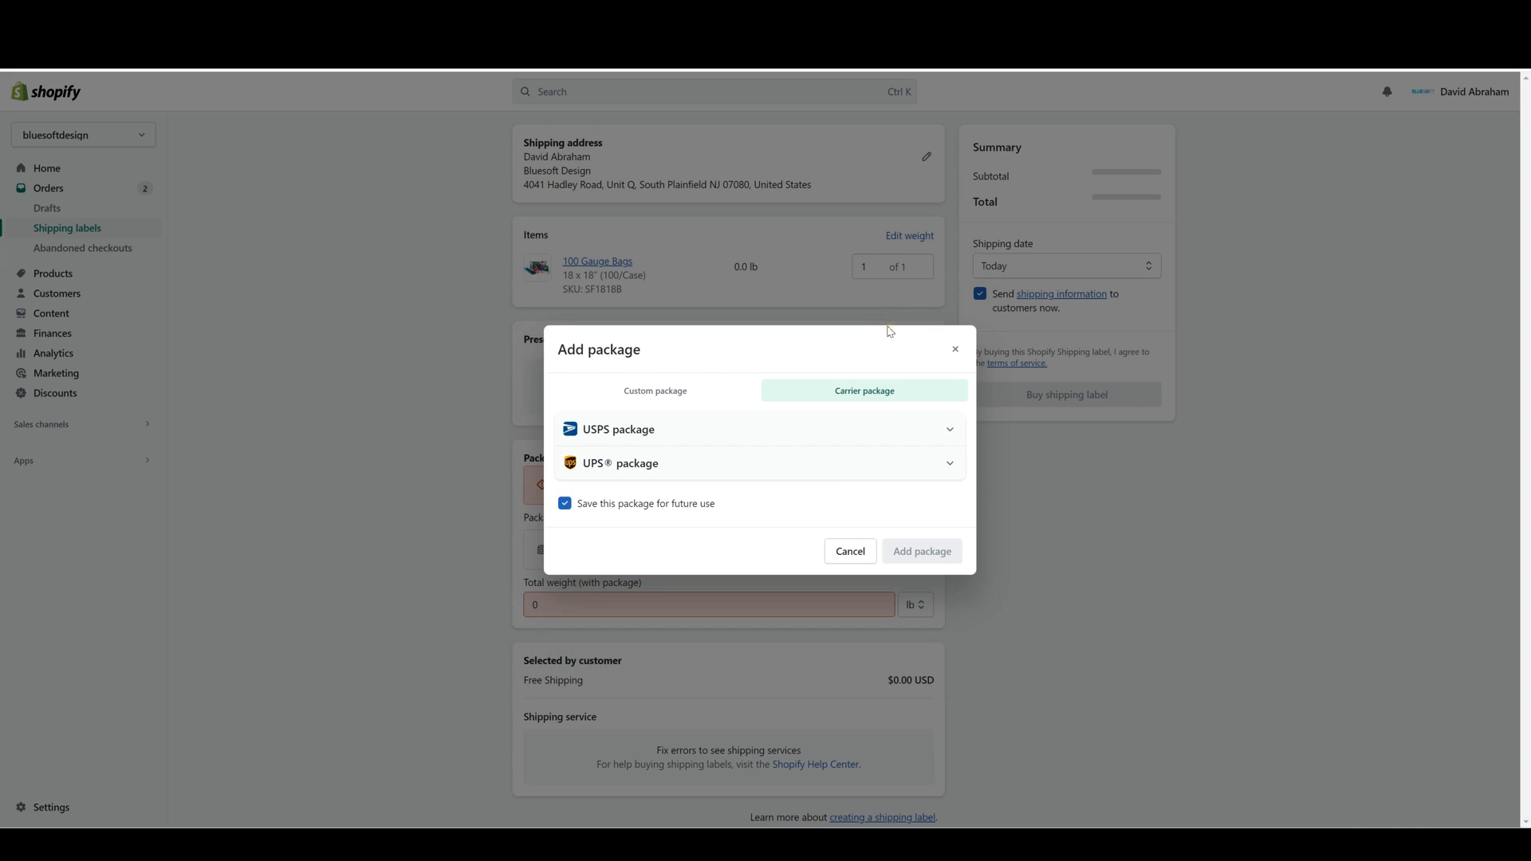
click(716, 437)
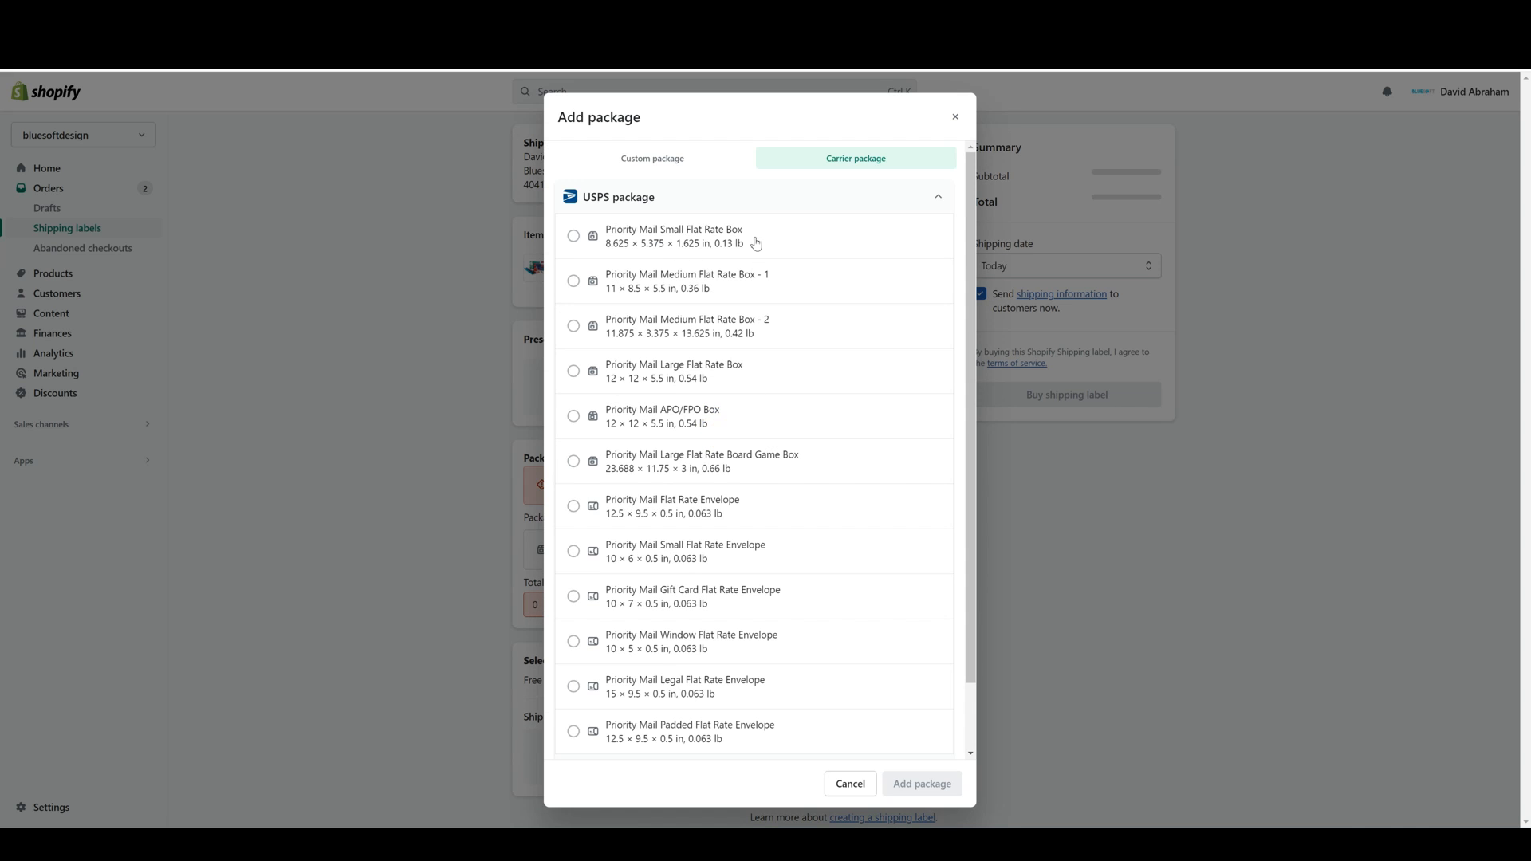
click(715, 155)
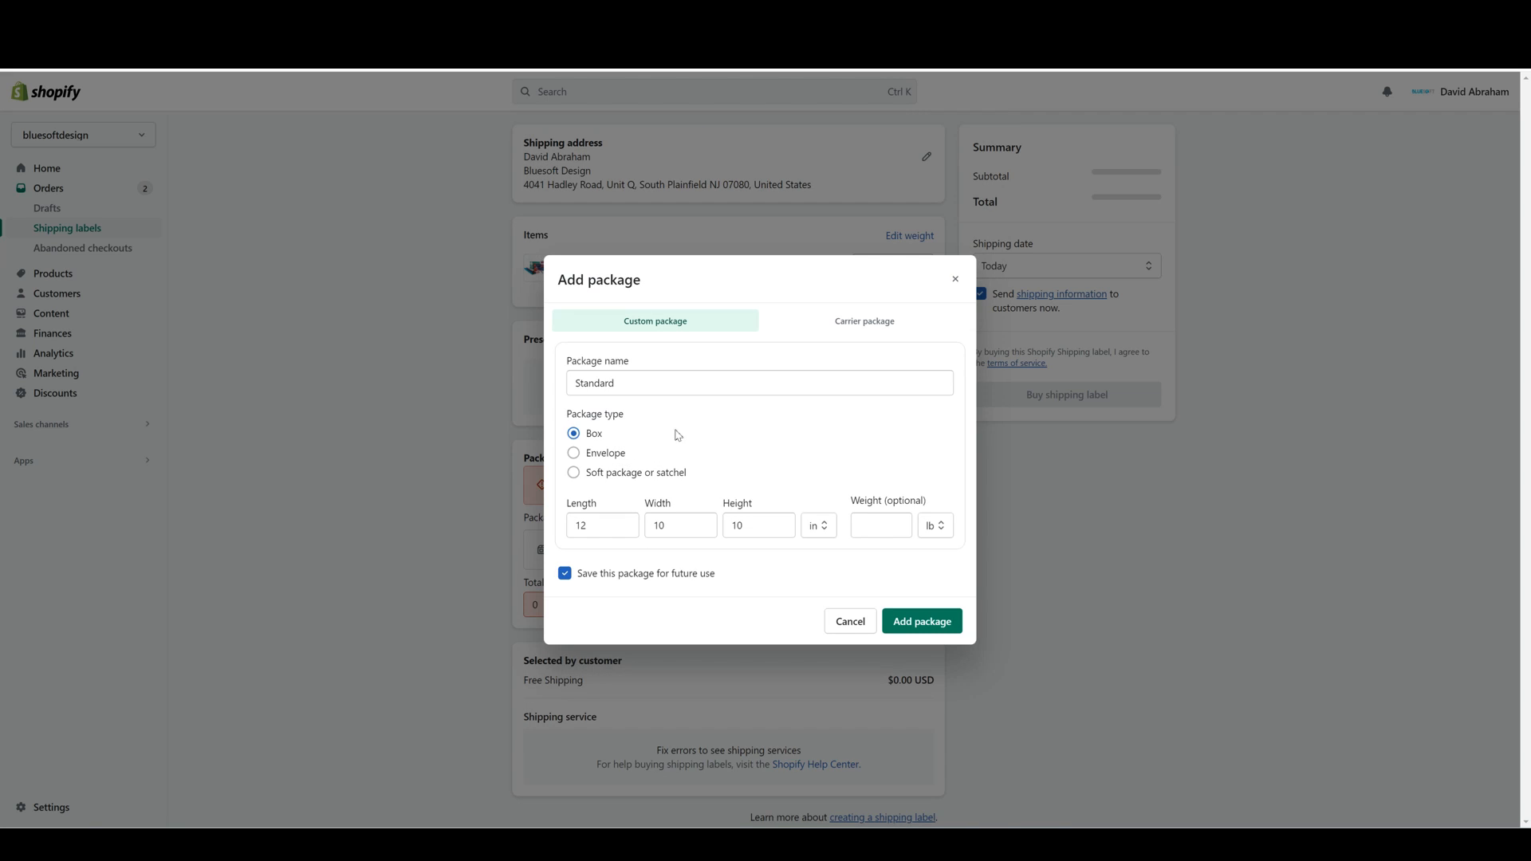
click(921, 621)
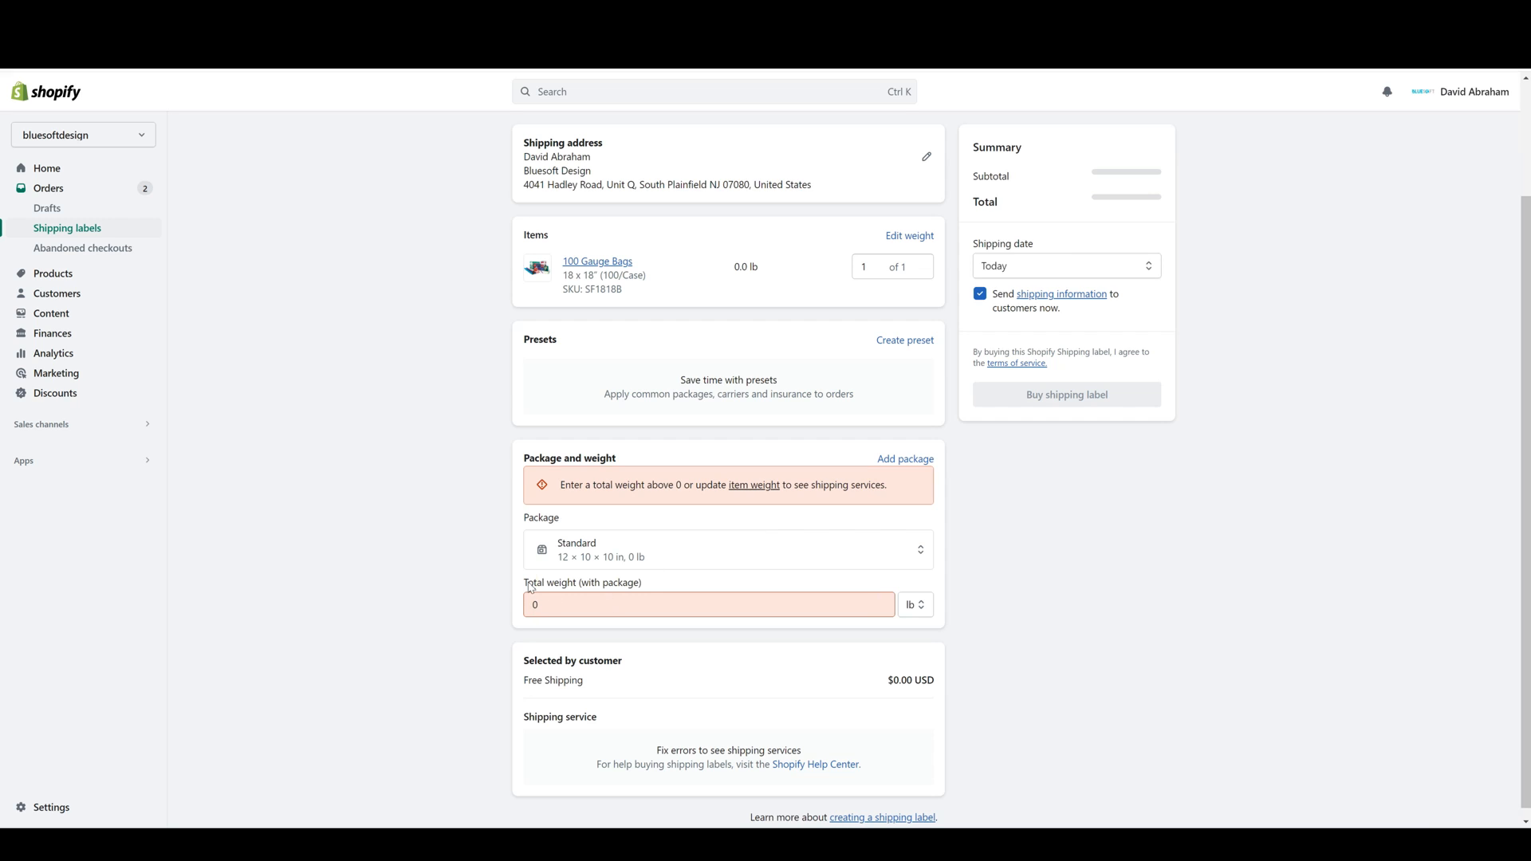
- Set the total weight with package to 5 lb and review the shipping service and insurance sections
drag(529, 586, 644, 582)
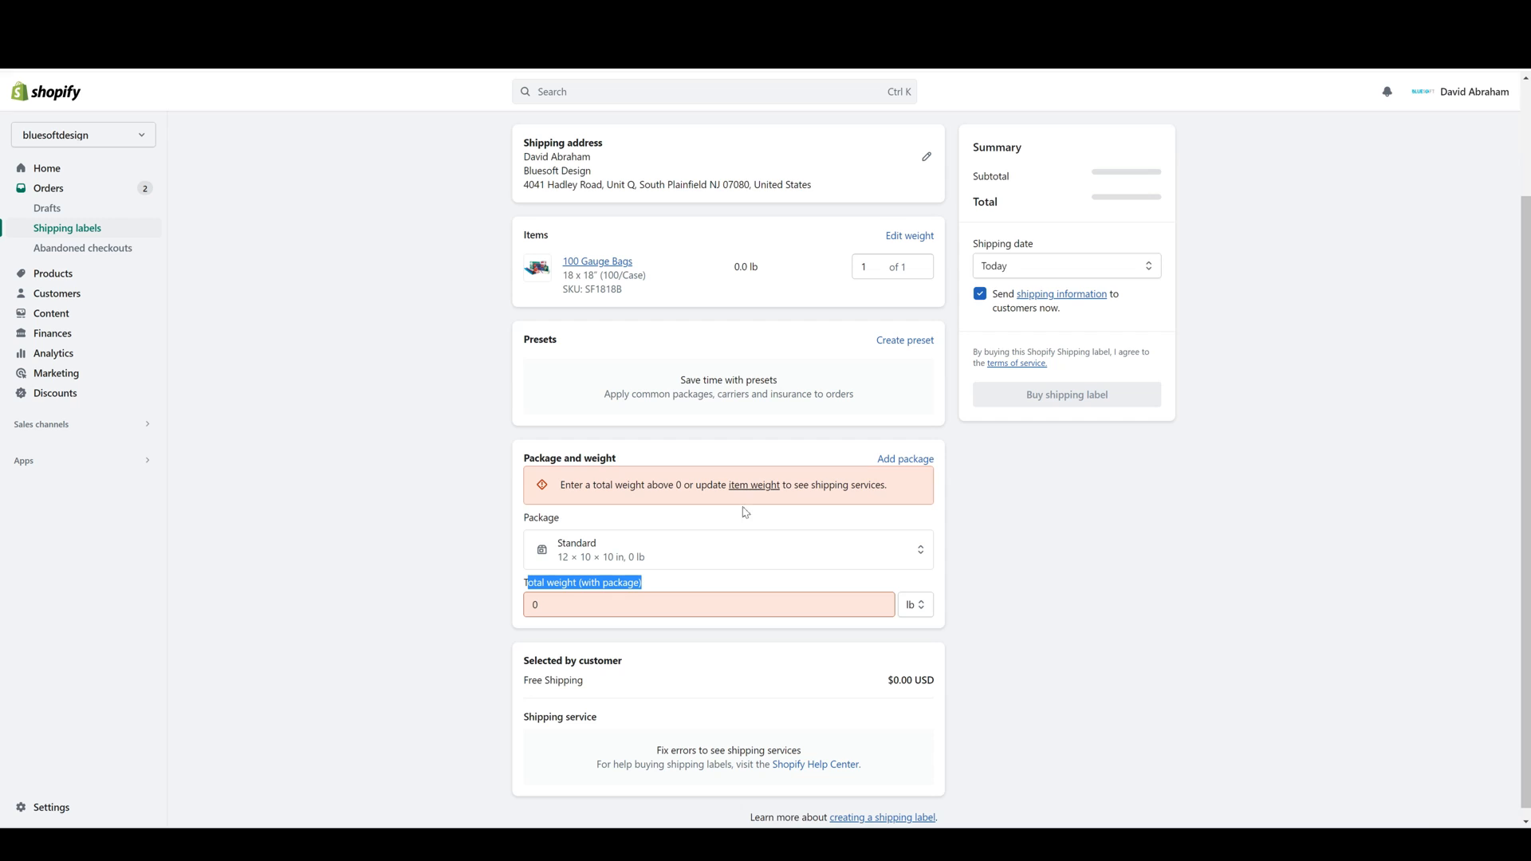
drag(610, 606, 489, 610)
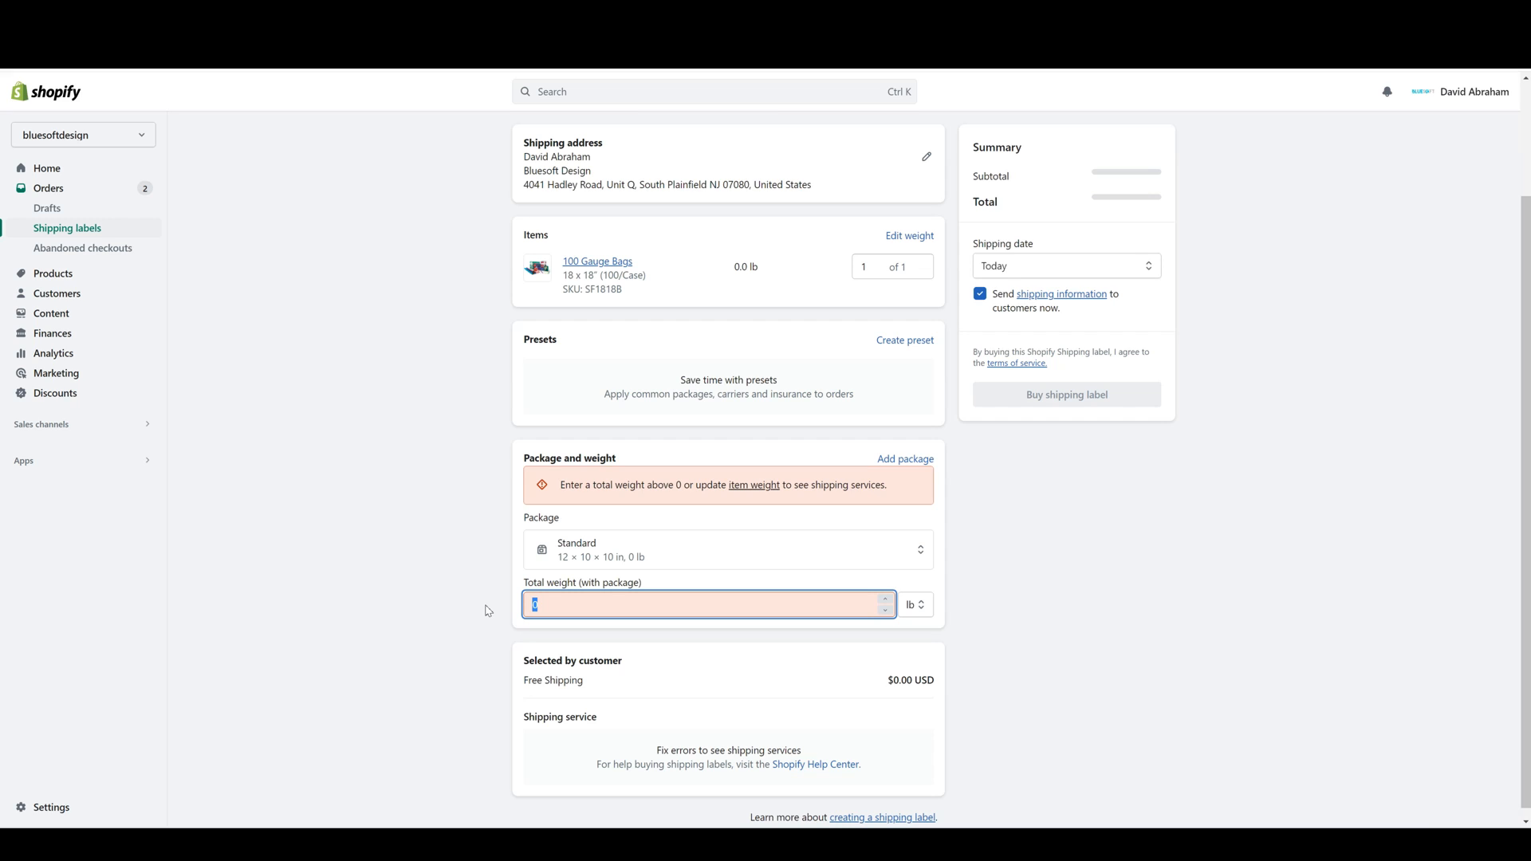
text(5)
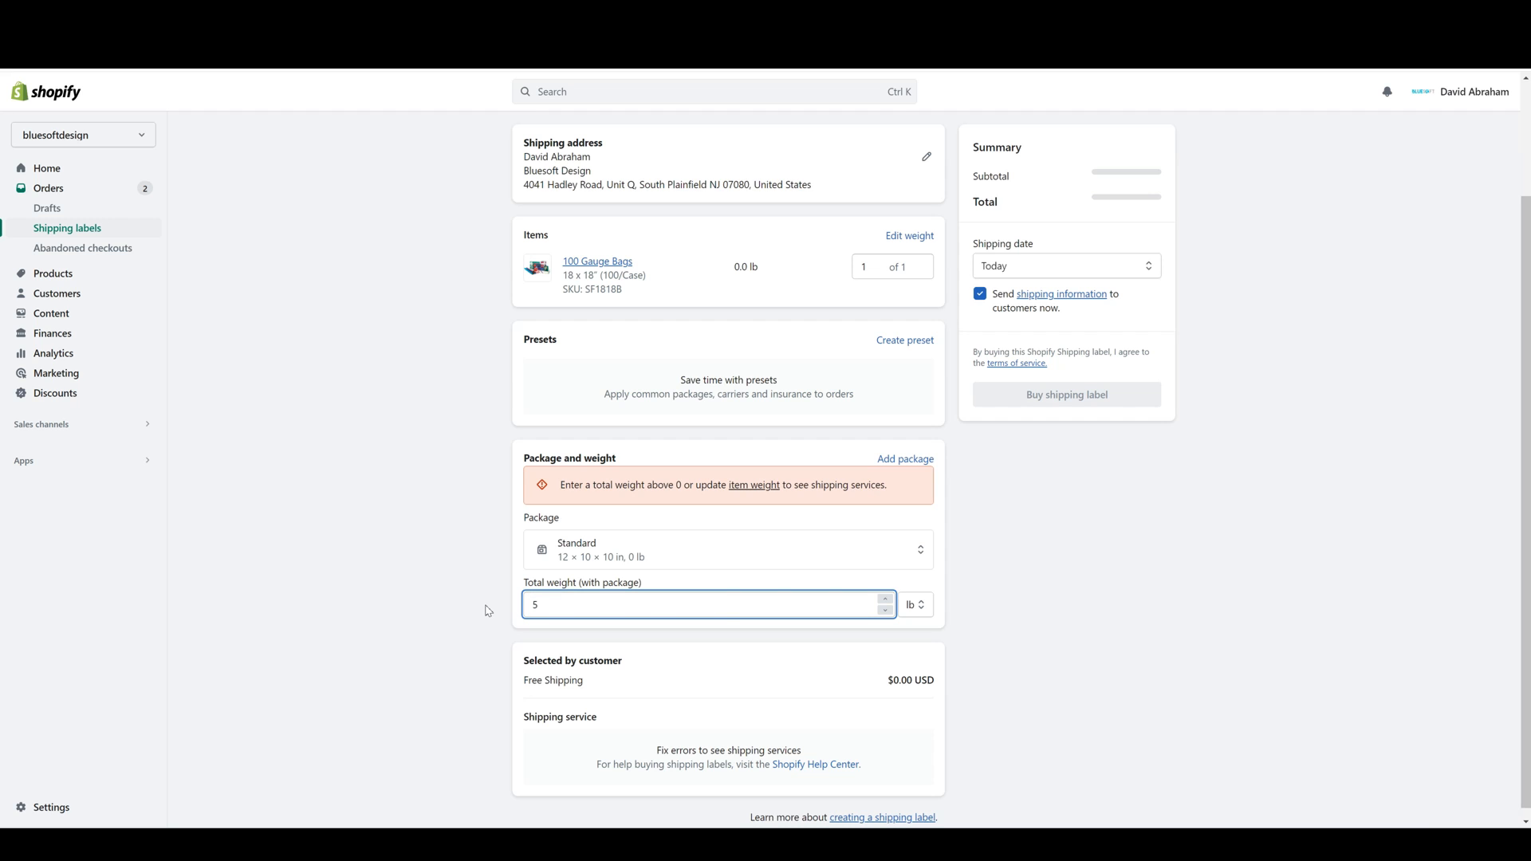
click(1023, 487)
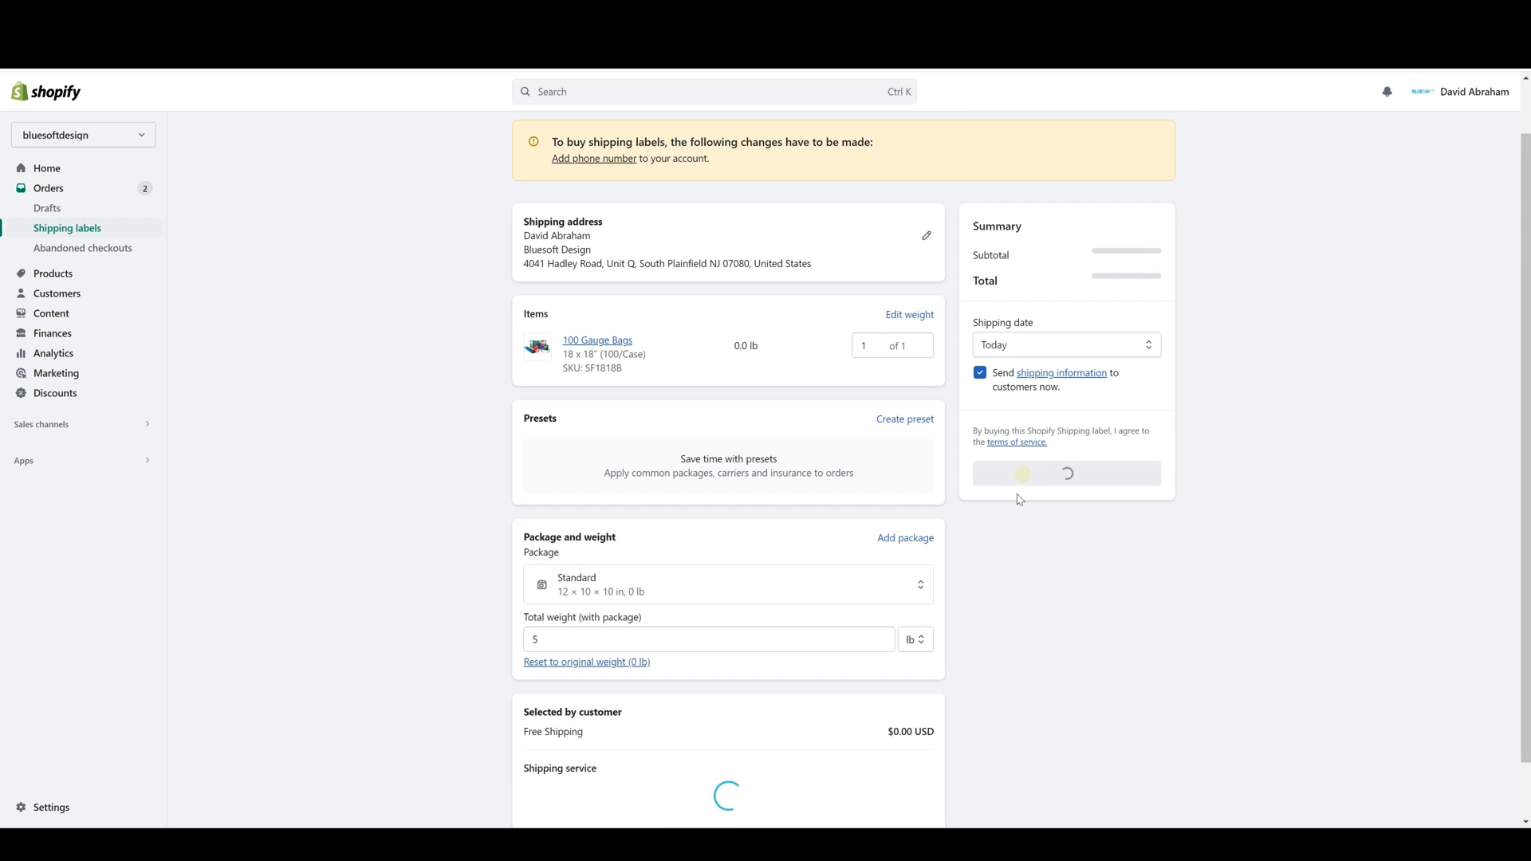
scroll(909, 568, down, 2)
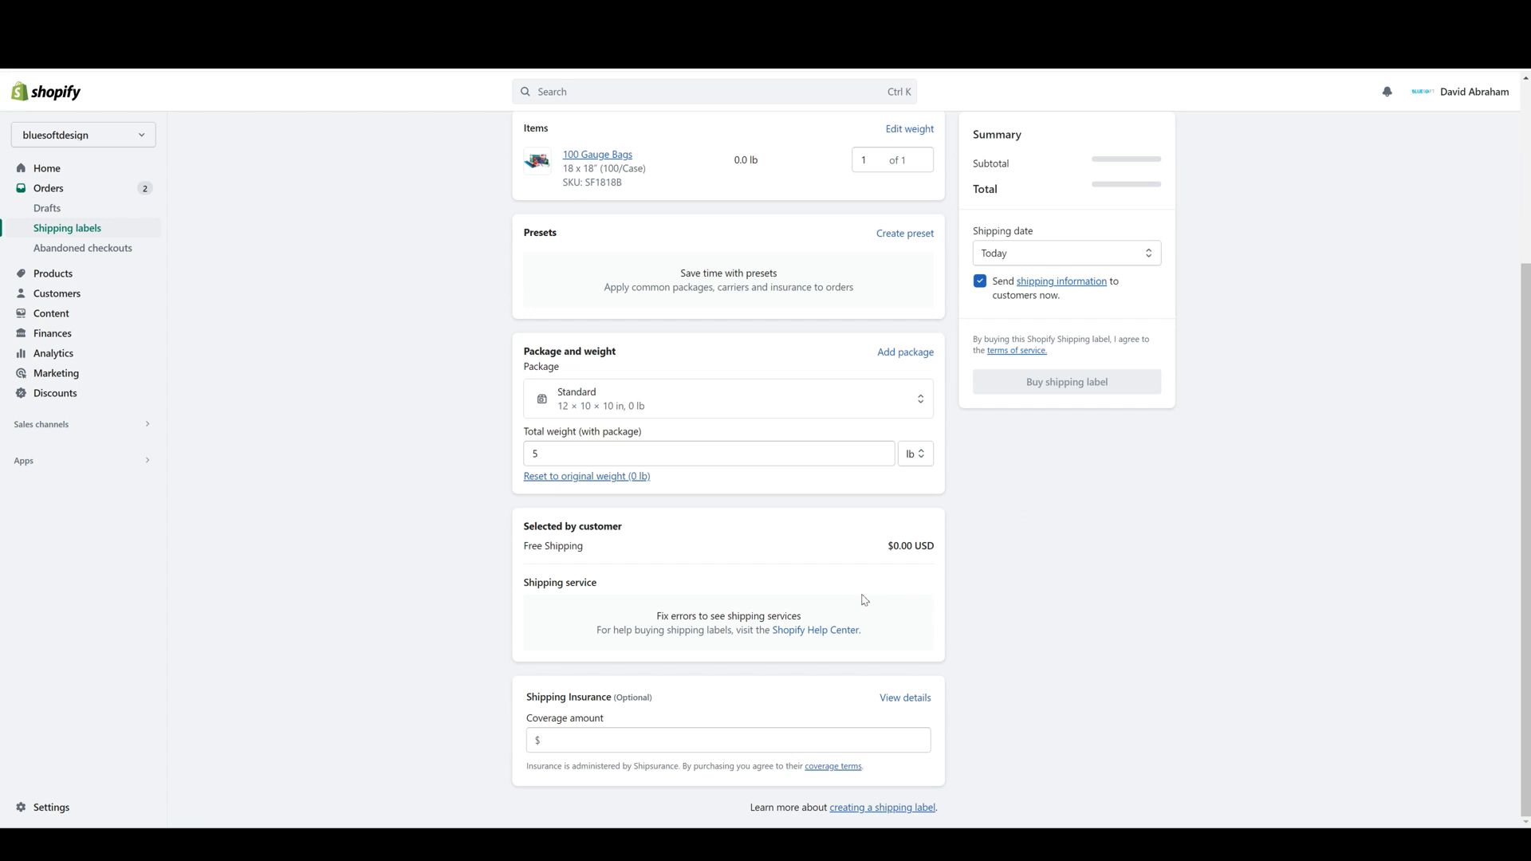
- Review the label's package, shipping service and optional shipping insurance coverage sections
scroll(764, 592, up, 4)
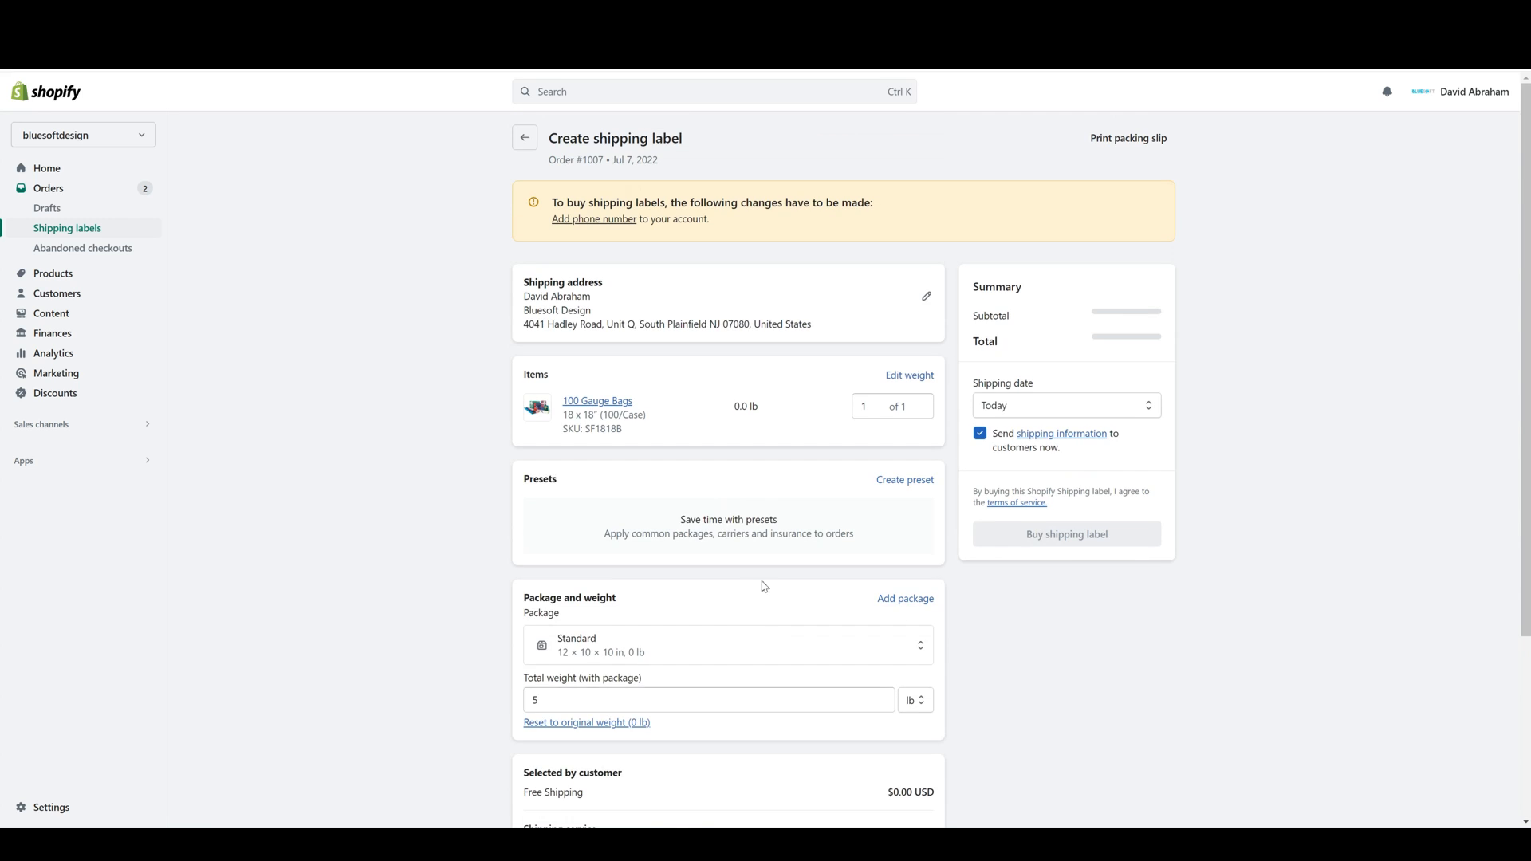
scroll(764, 589, down, 2)
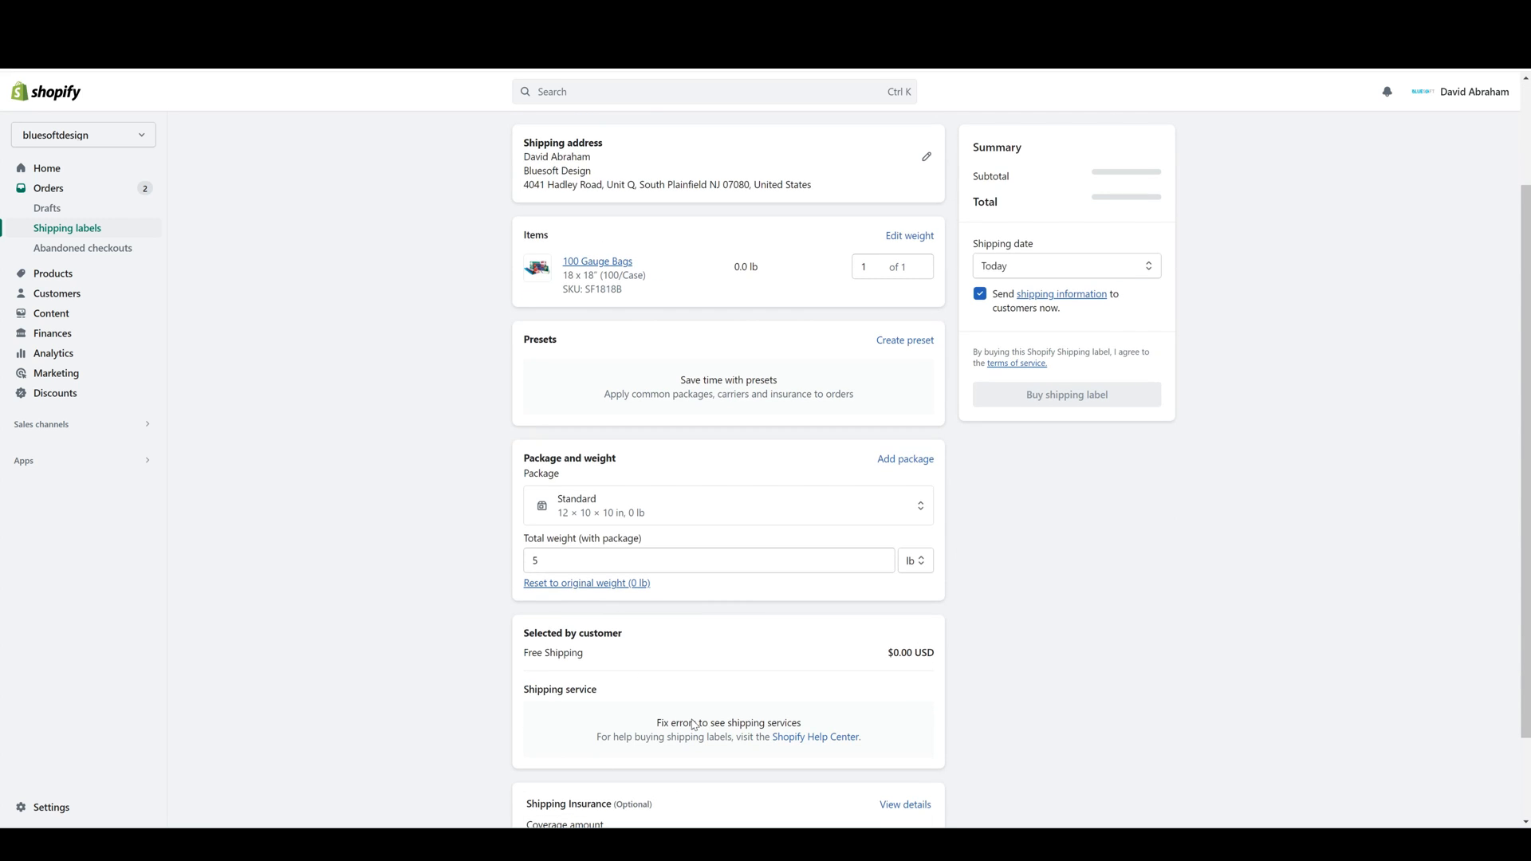
scroll(679, 731, down, 1)
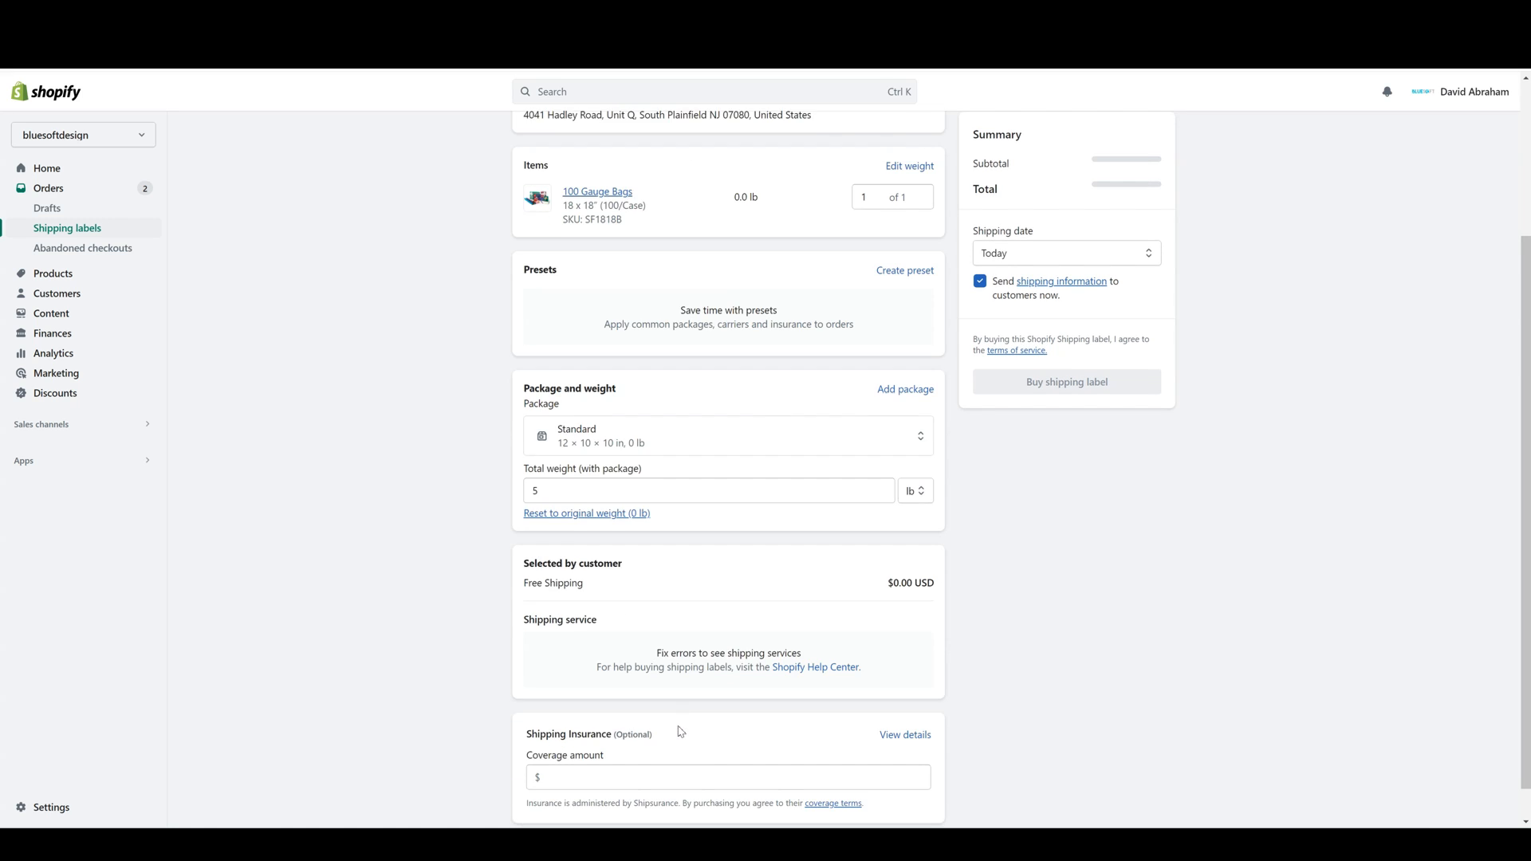
scroll(679, 731, up, 3)
scroll(680, 731, down, 3)
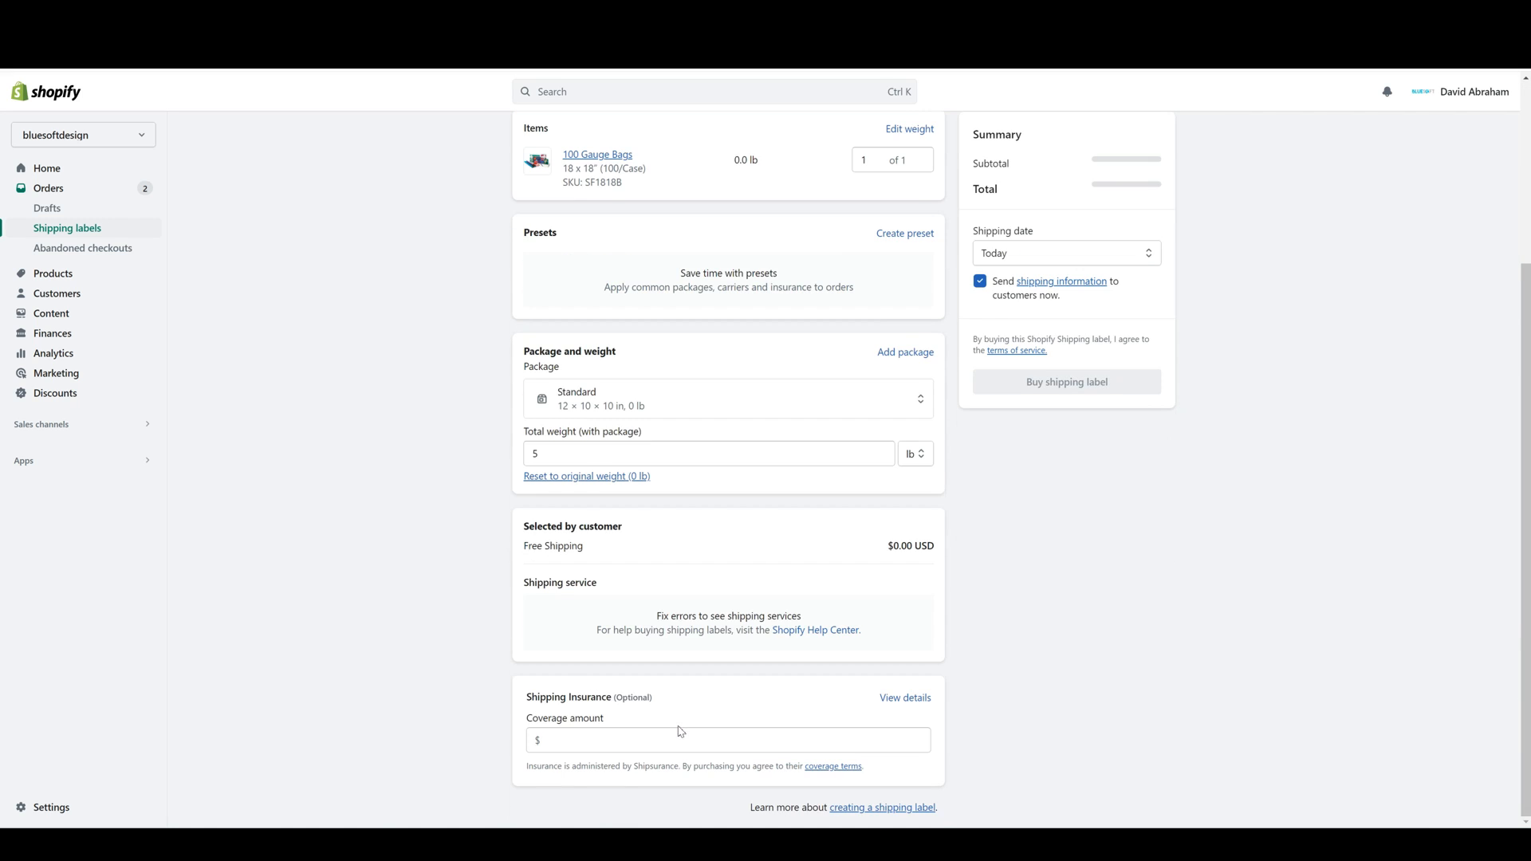
scroll(680, 731, up, 2)
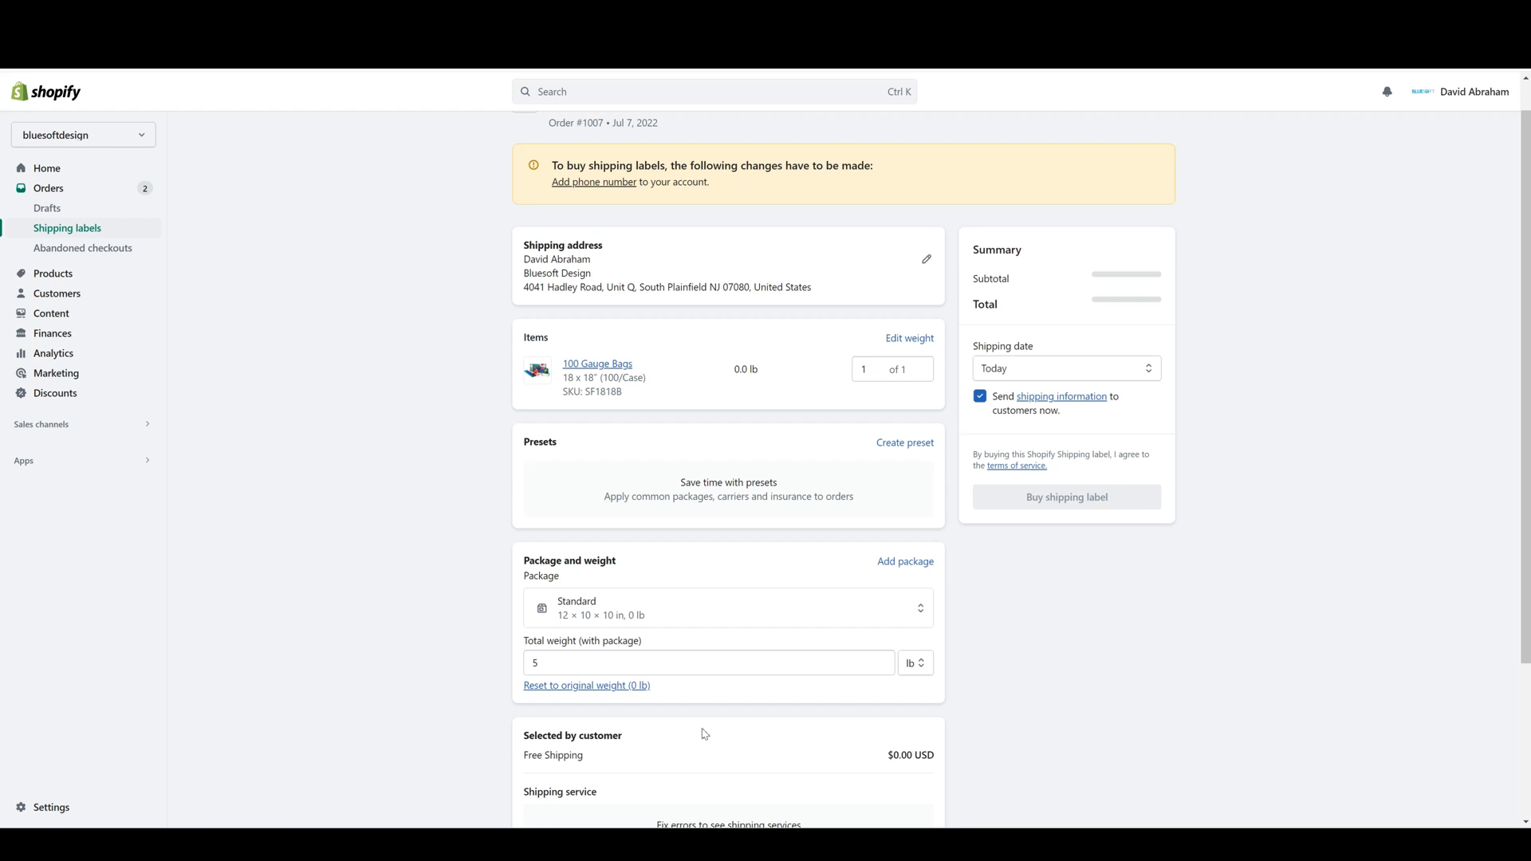
scroll(909, 517, down, 2)
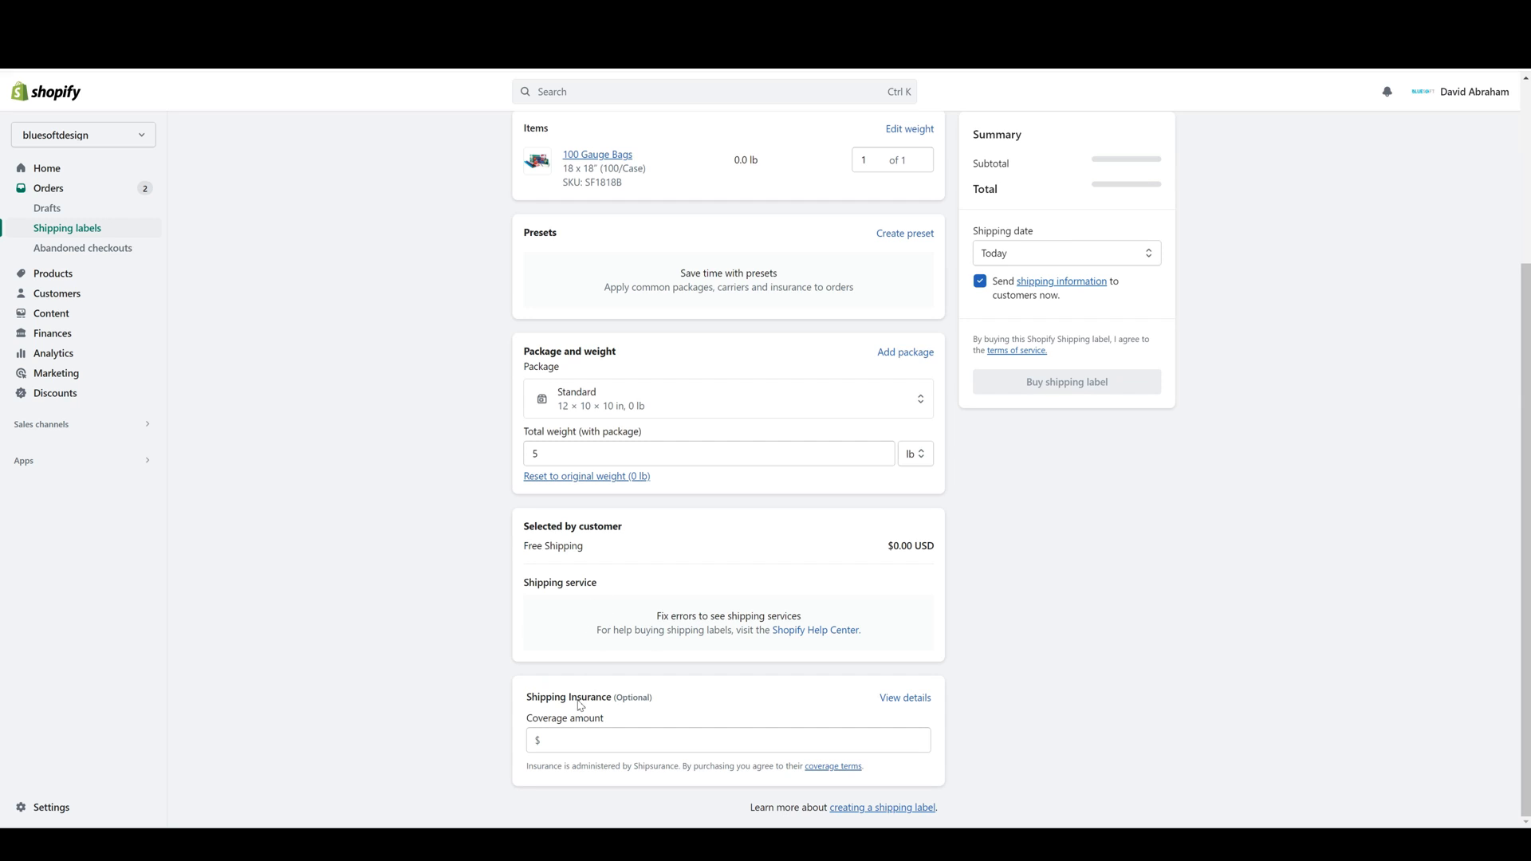
click(580, 741)
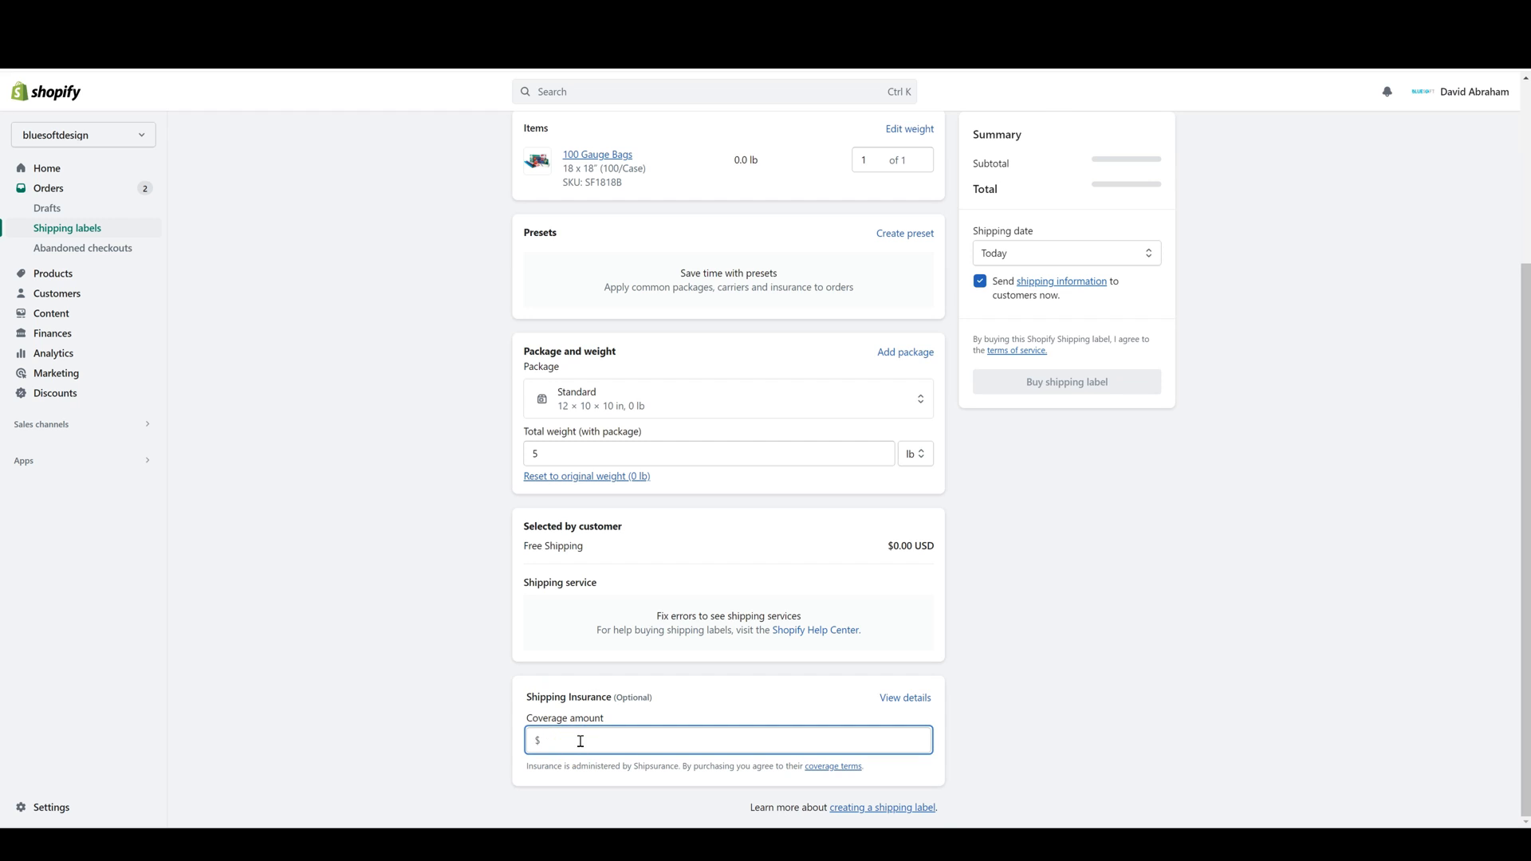
- Check the available shipping dates, the customer notification option and the label purchase option in the summary
scroll(750, 712, up, 4)
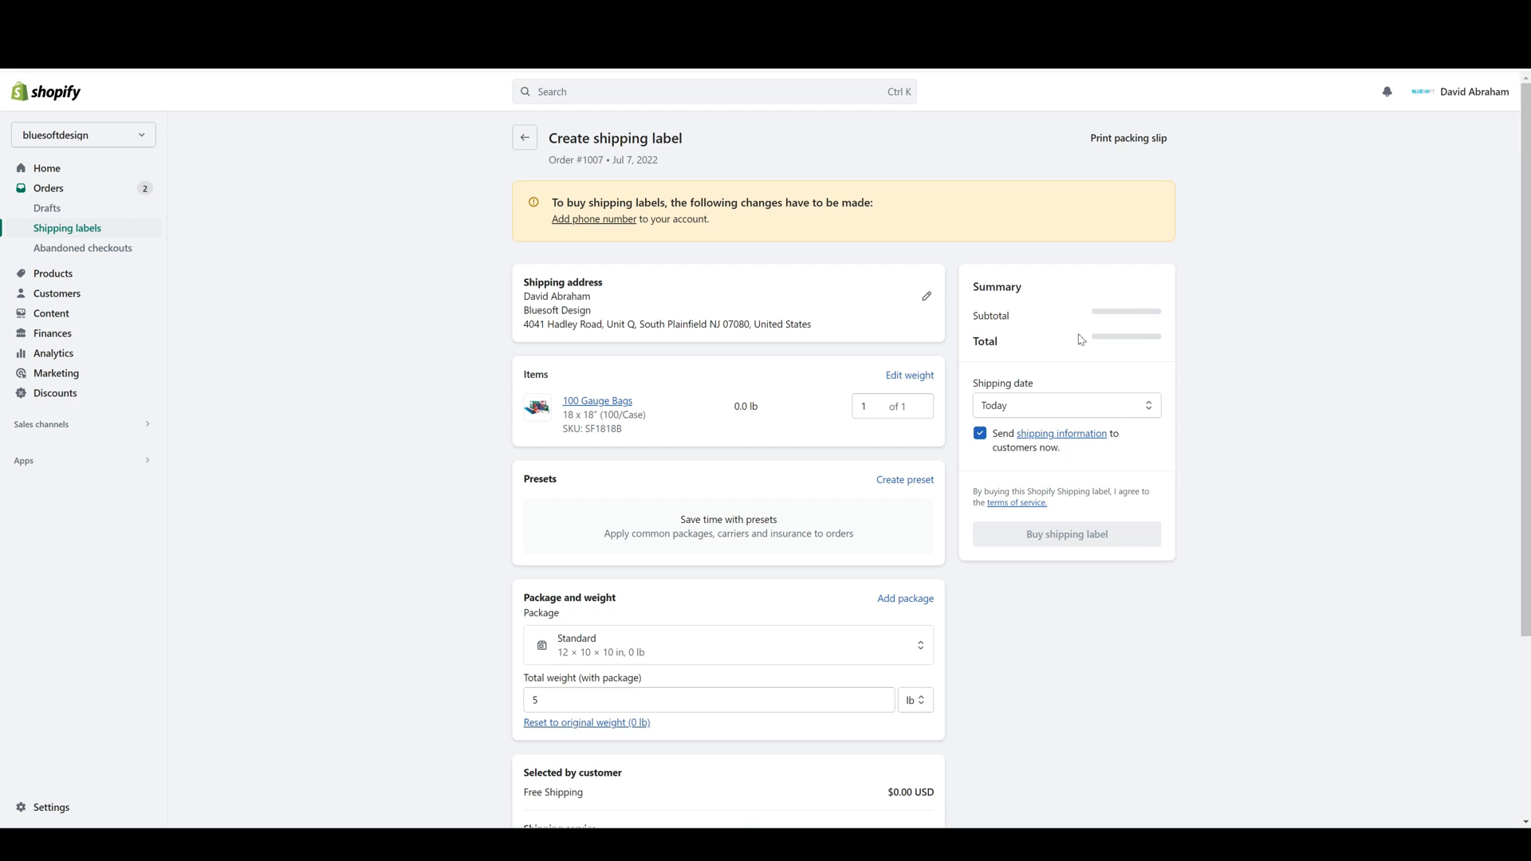
click(1083, 406)
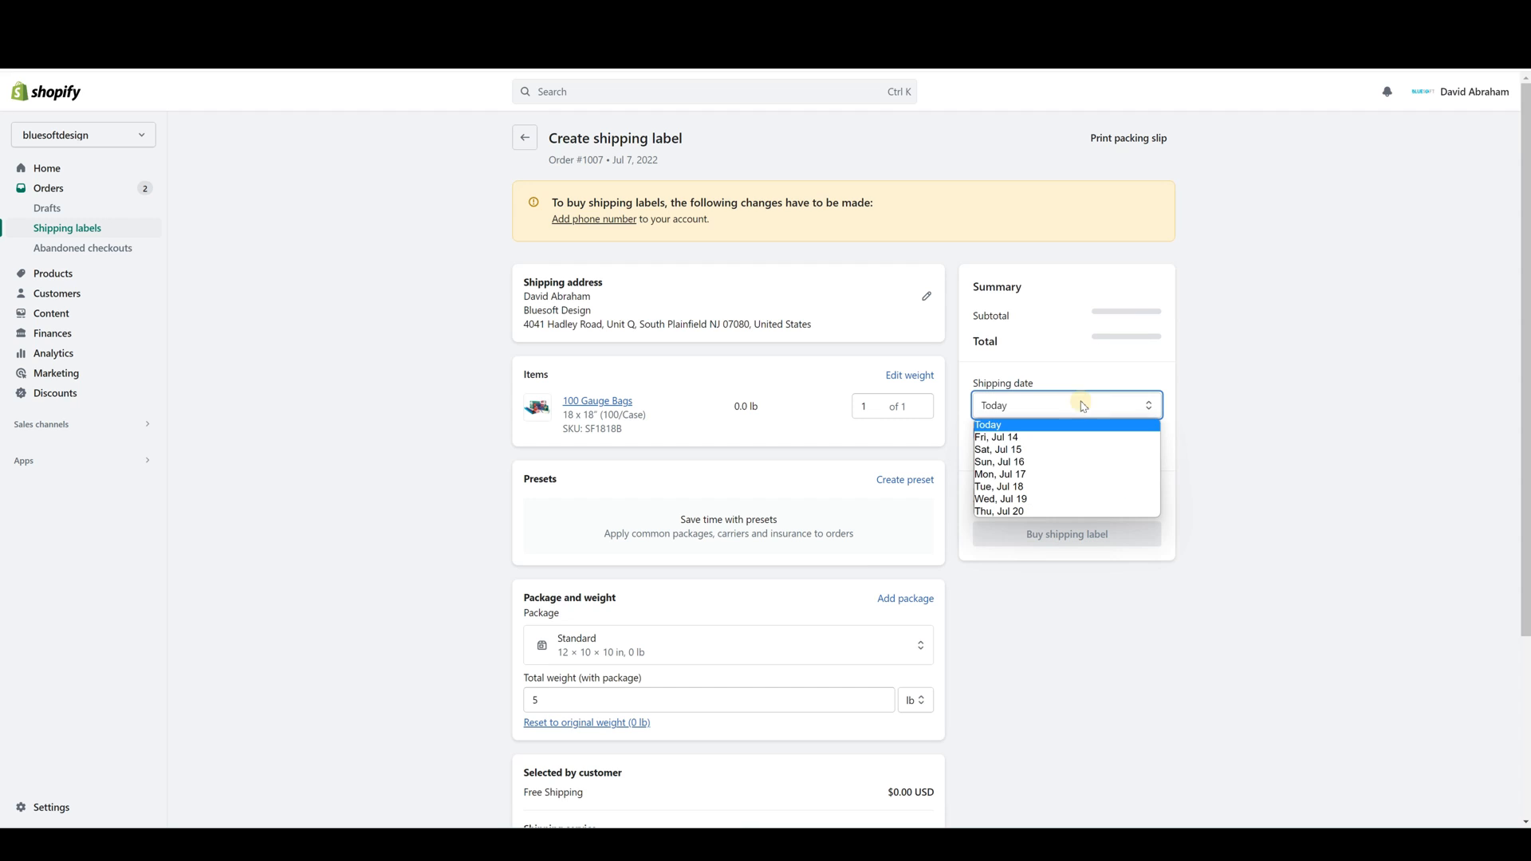
click(1309, 346)
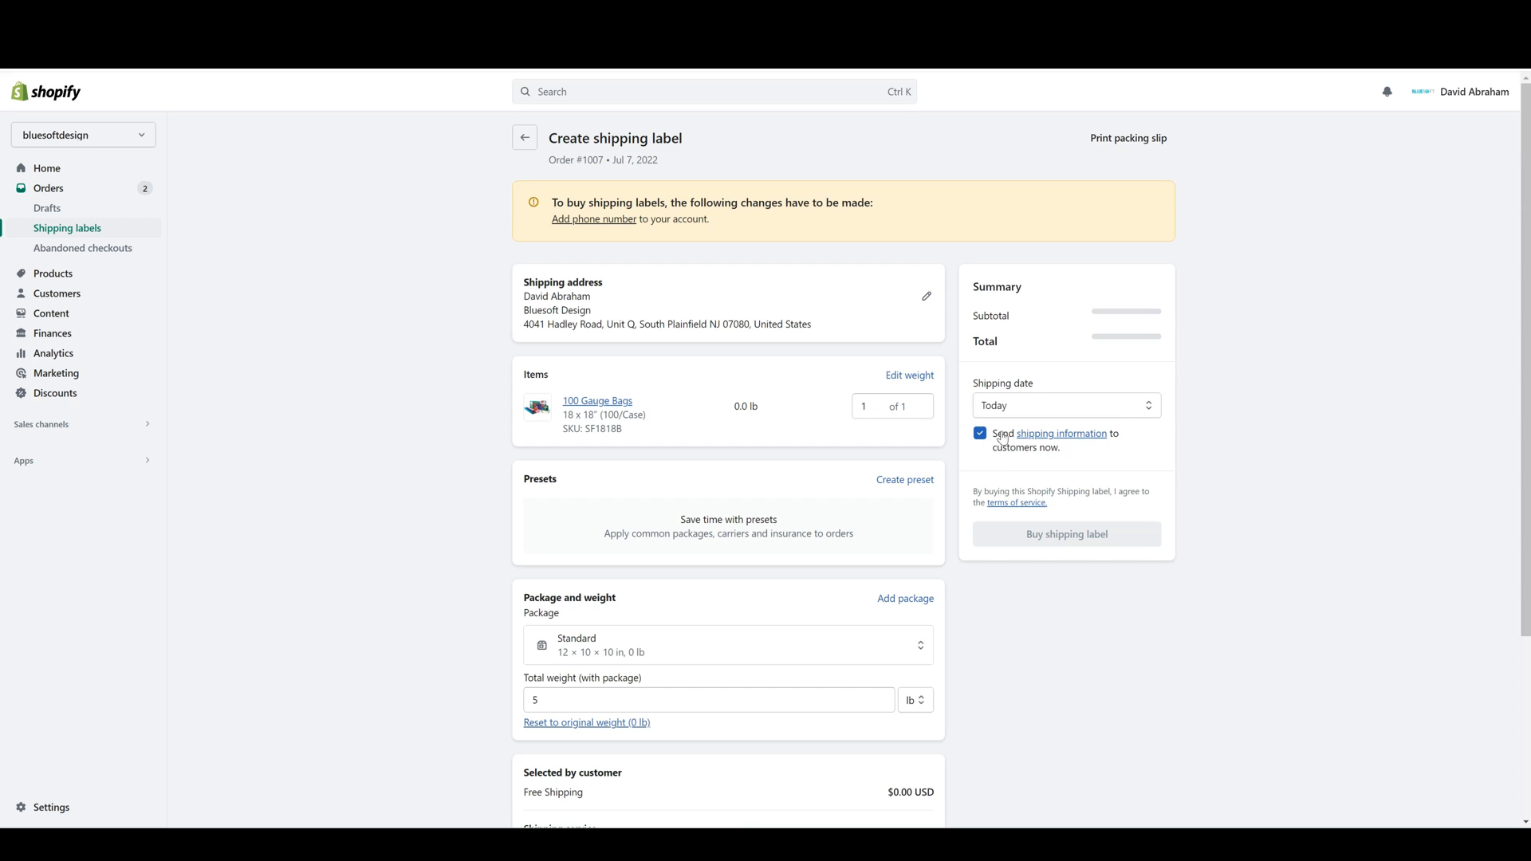
click(1082, 543)
- Leave the shipping label without buying it and go back through the order to the full orders list
click(527, 146)
drag(527, 144, 1070, 389)
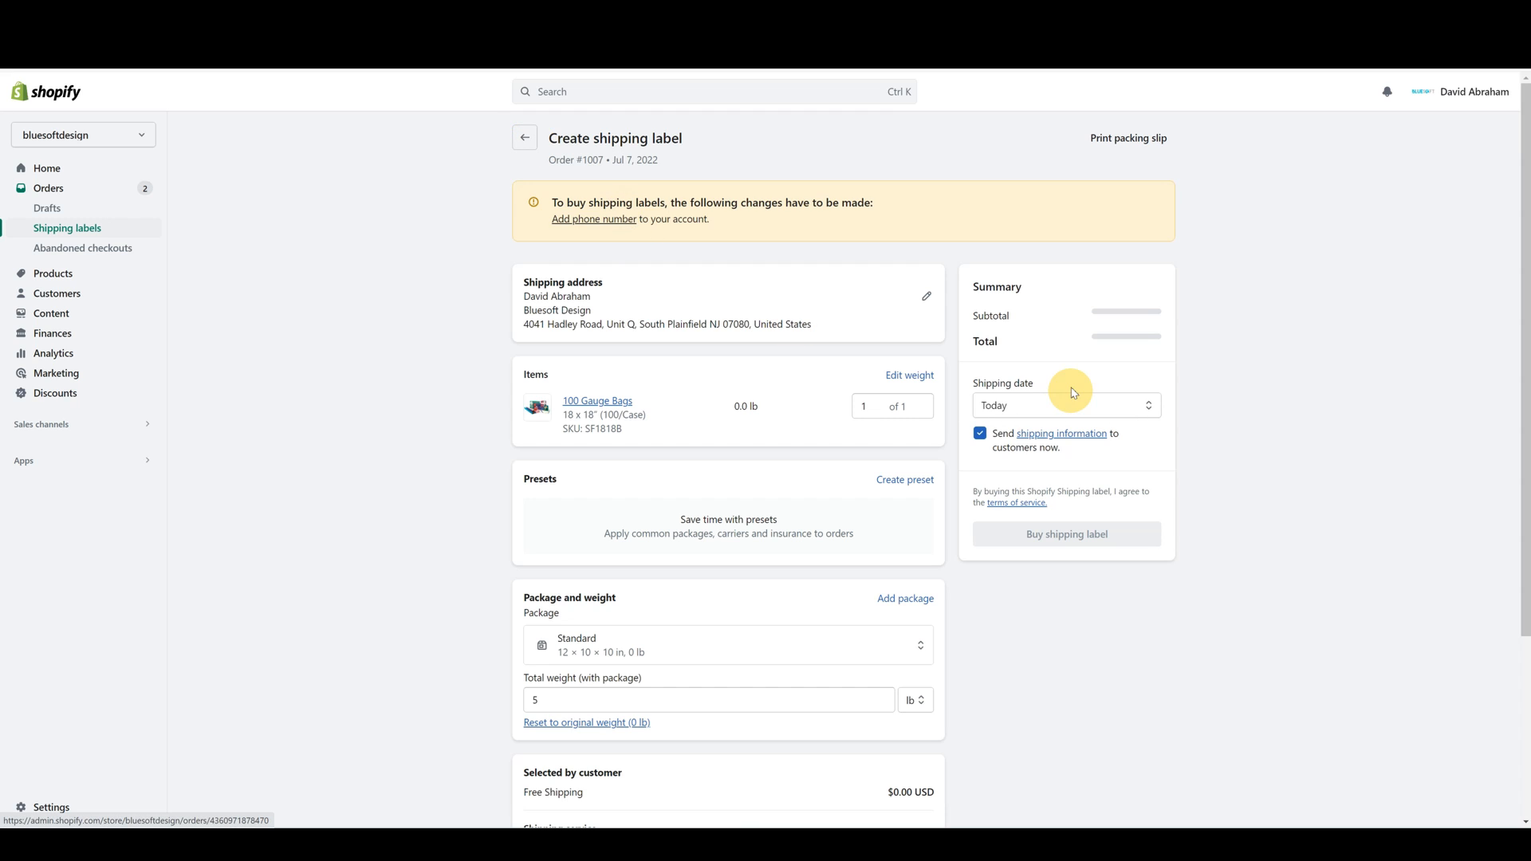
click(530, 145)
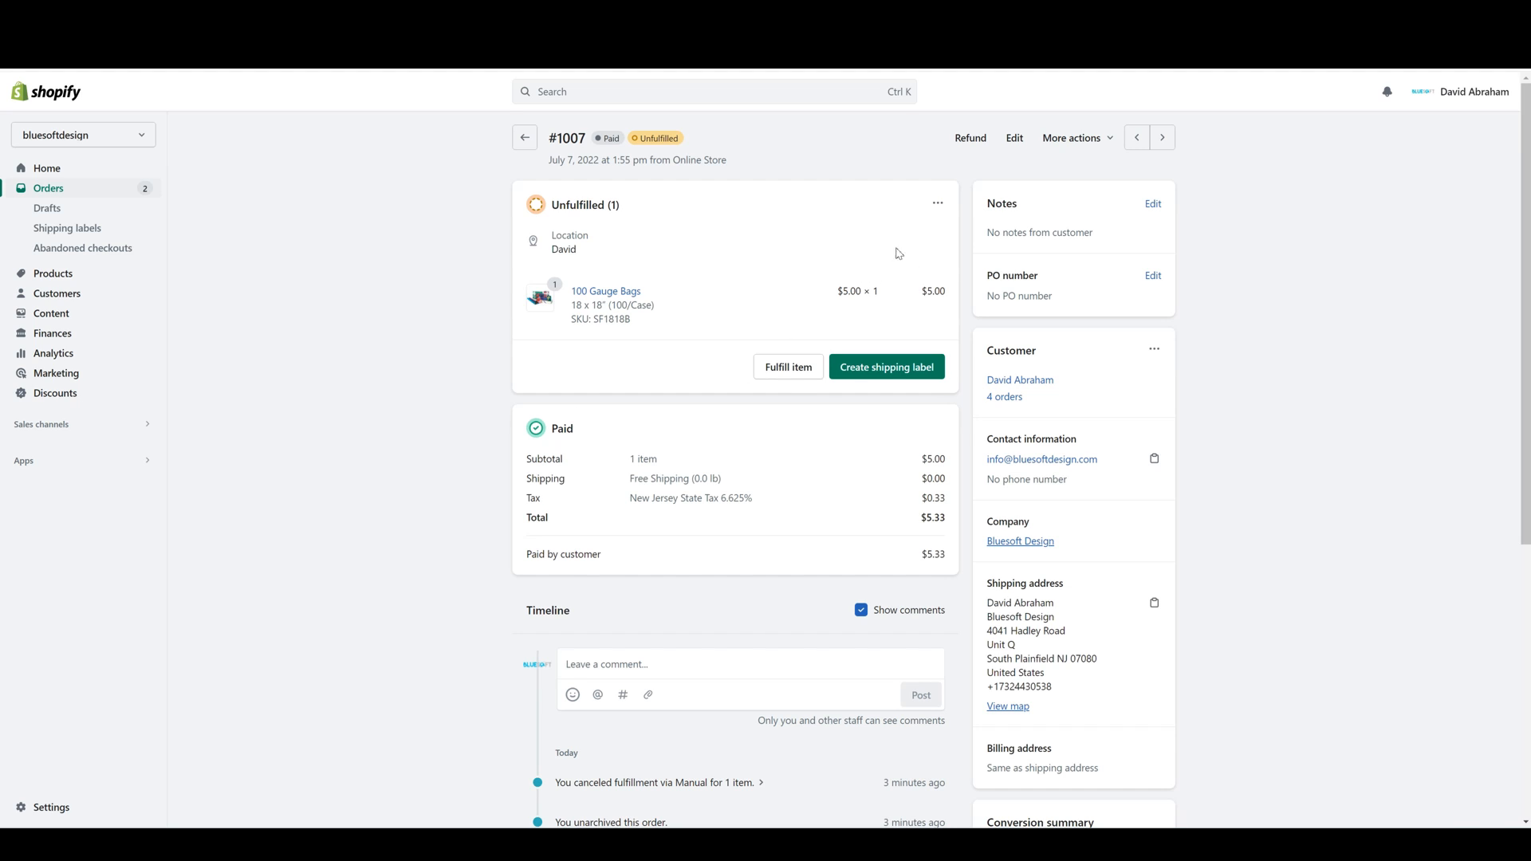
click(105, 190)
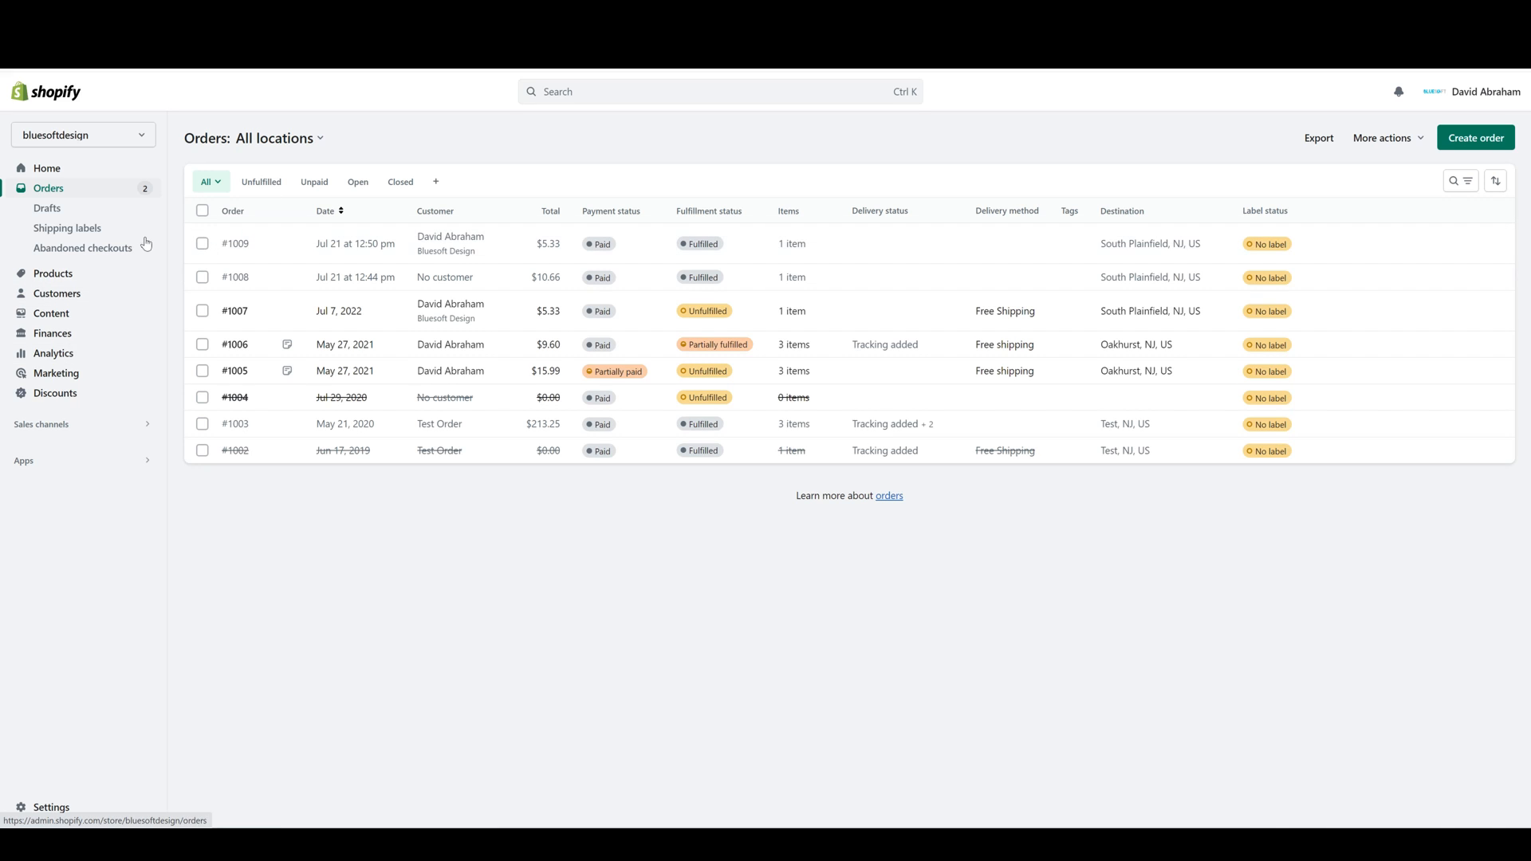
- Create a new order and add the 100 Gauge Bags 23 x 22" (100/Case) variant with a quantity of 3
click(1482, 143)
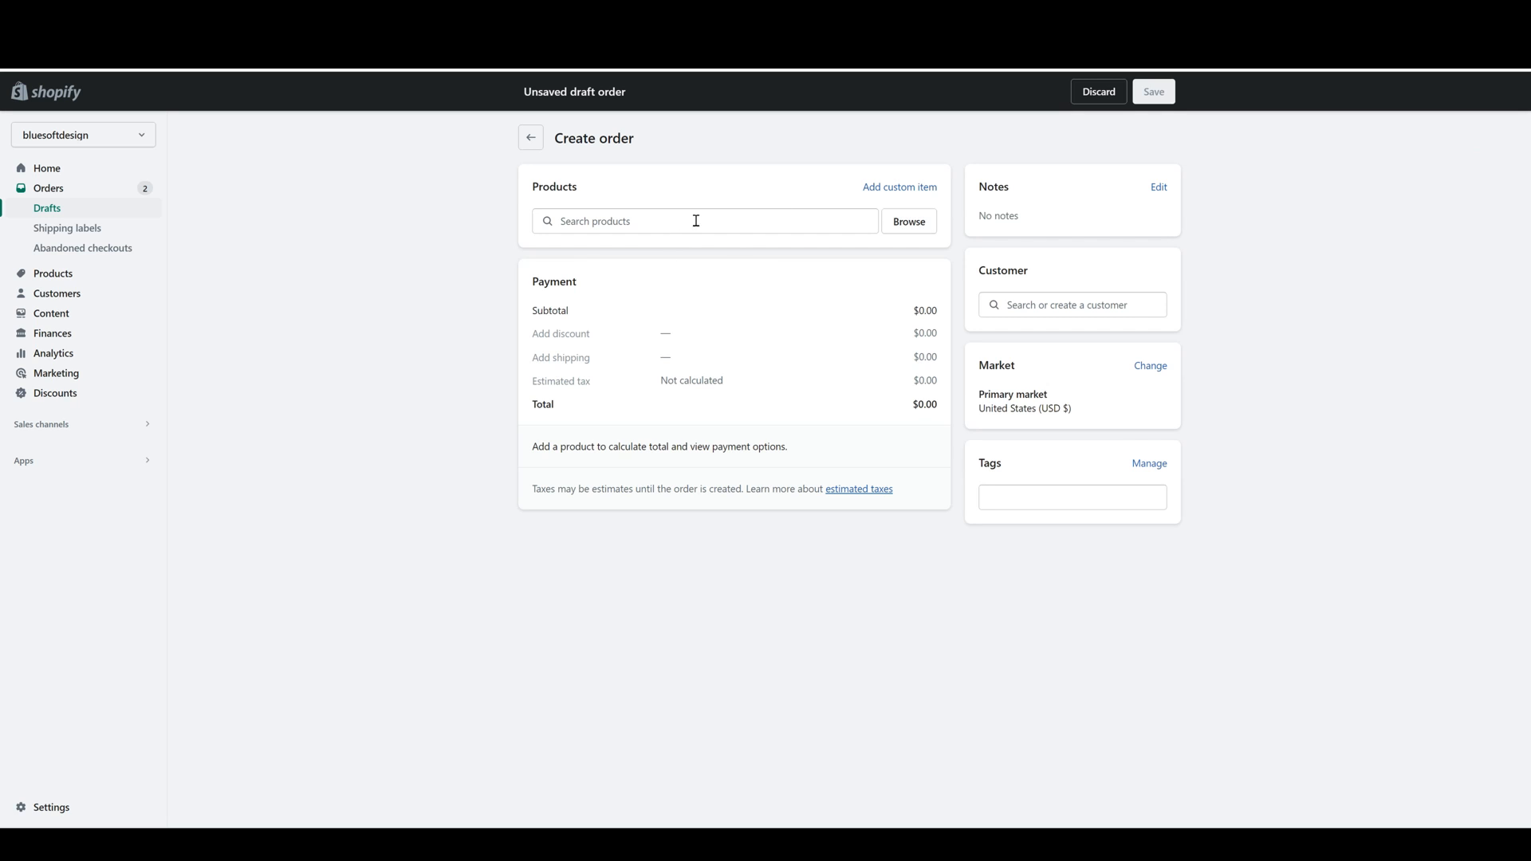
click(916, 221)
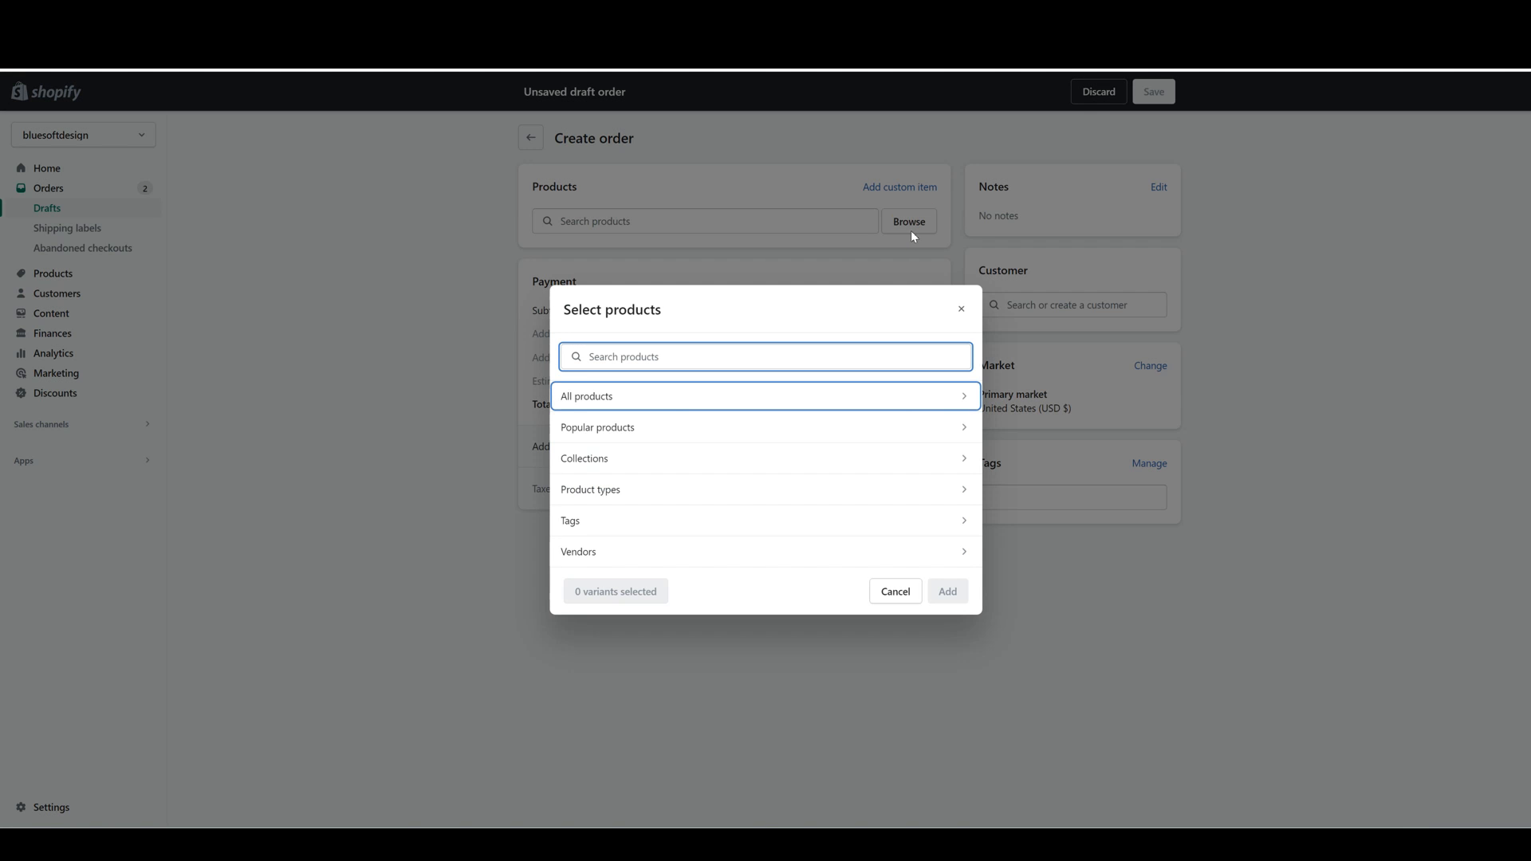
click(673, 403)
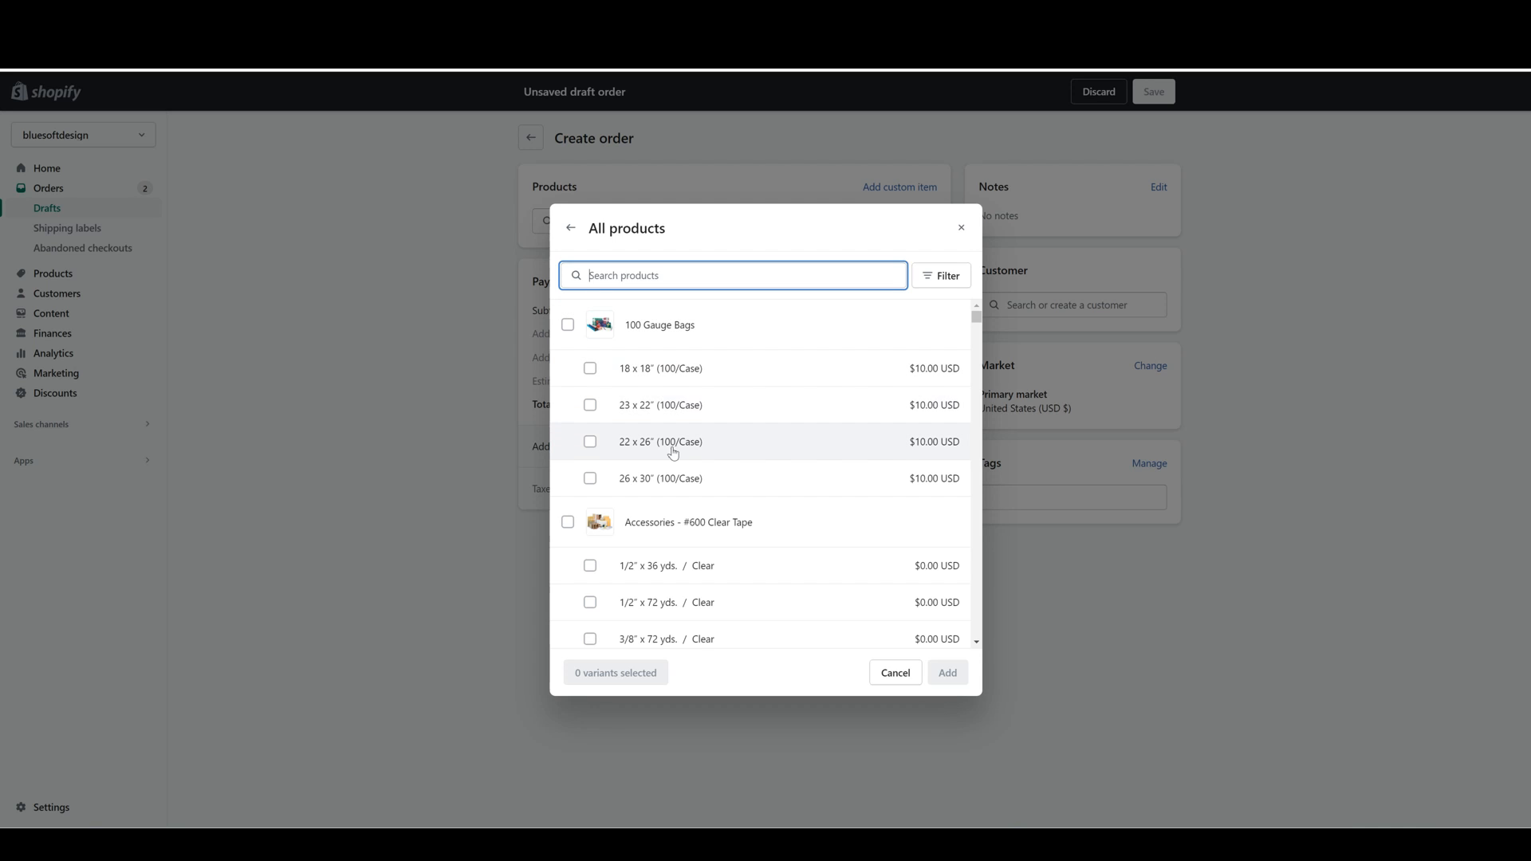
click(697, 404)
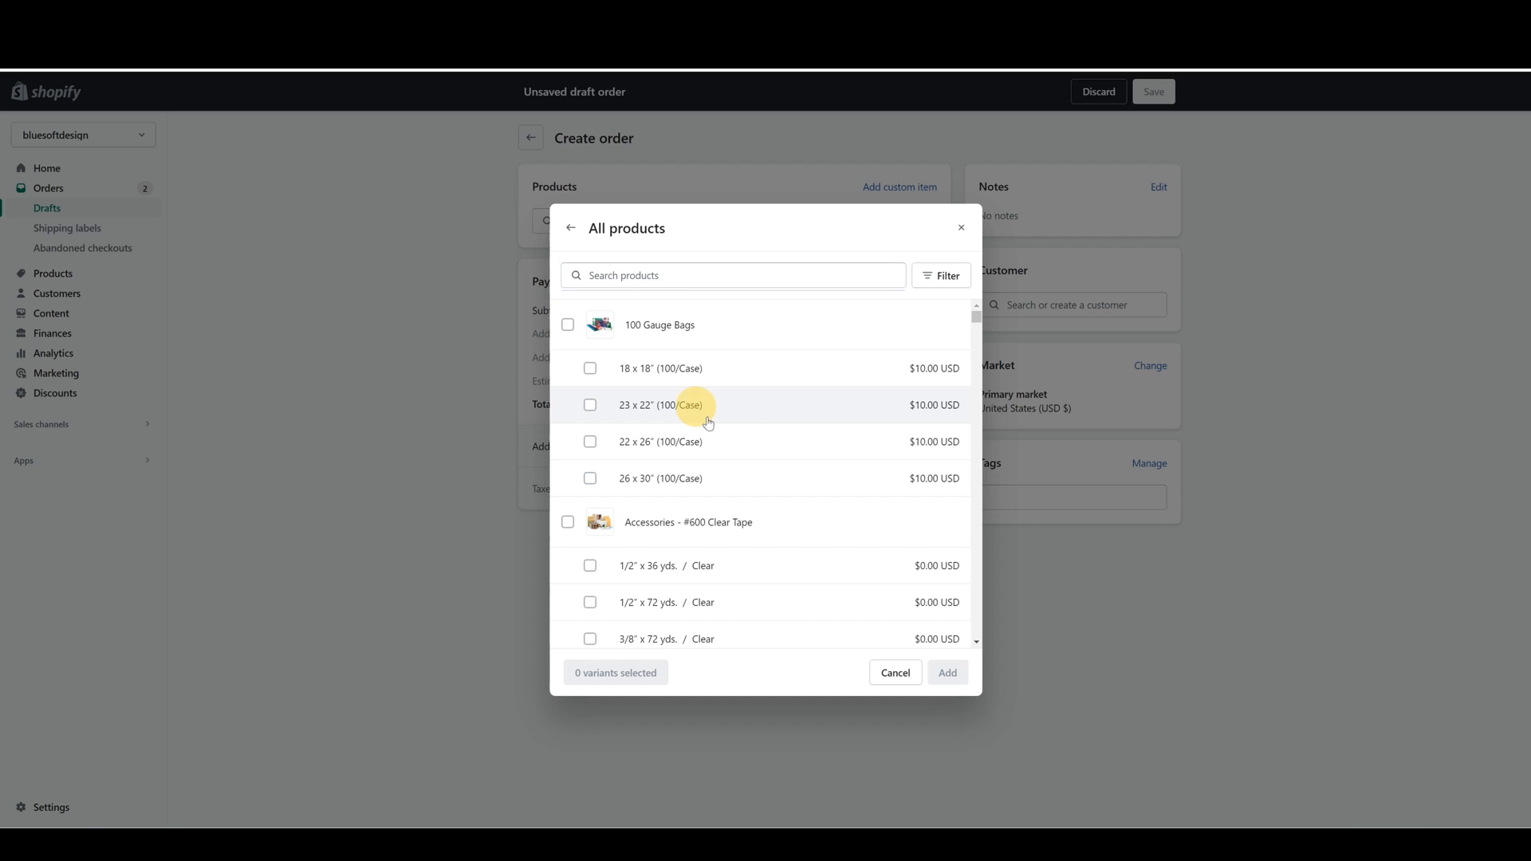
click(948, 672)
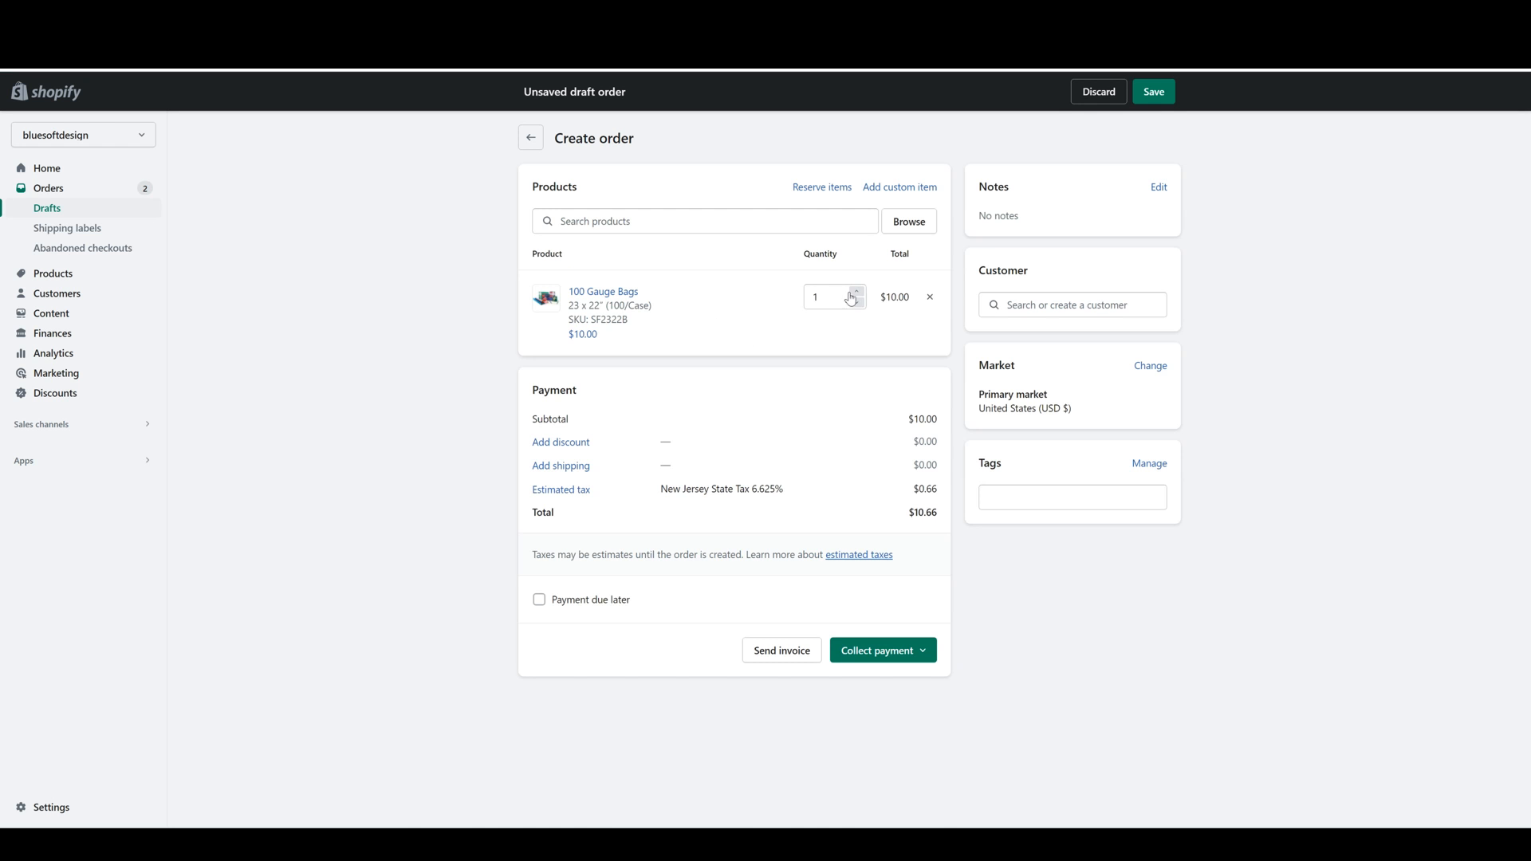
drag(834, 297, 786, 302)
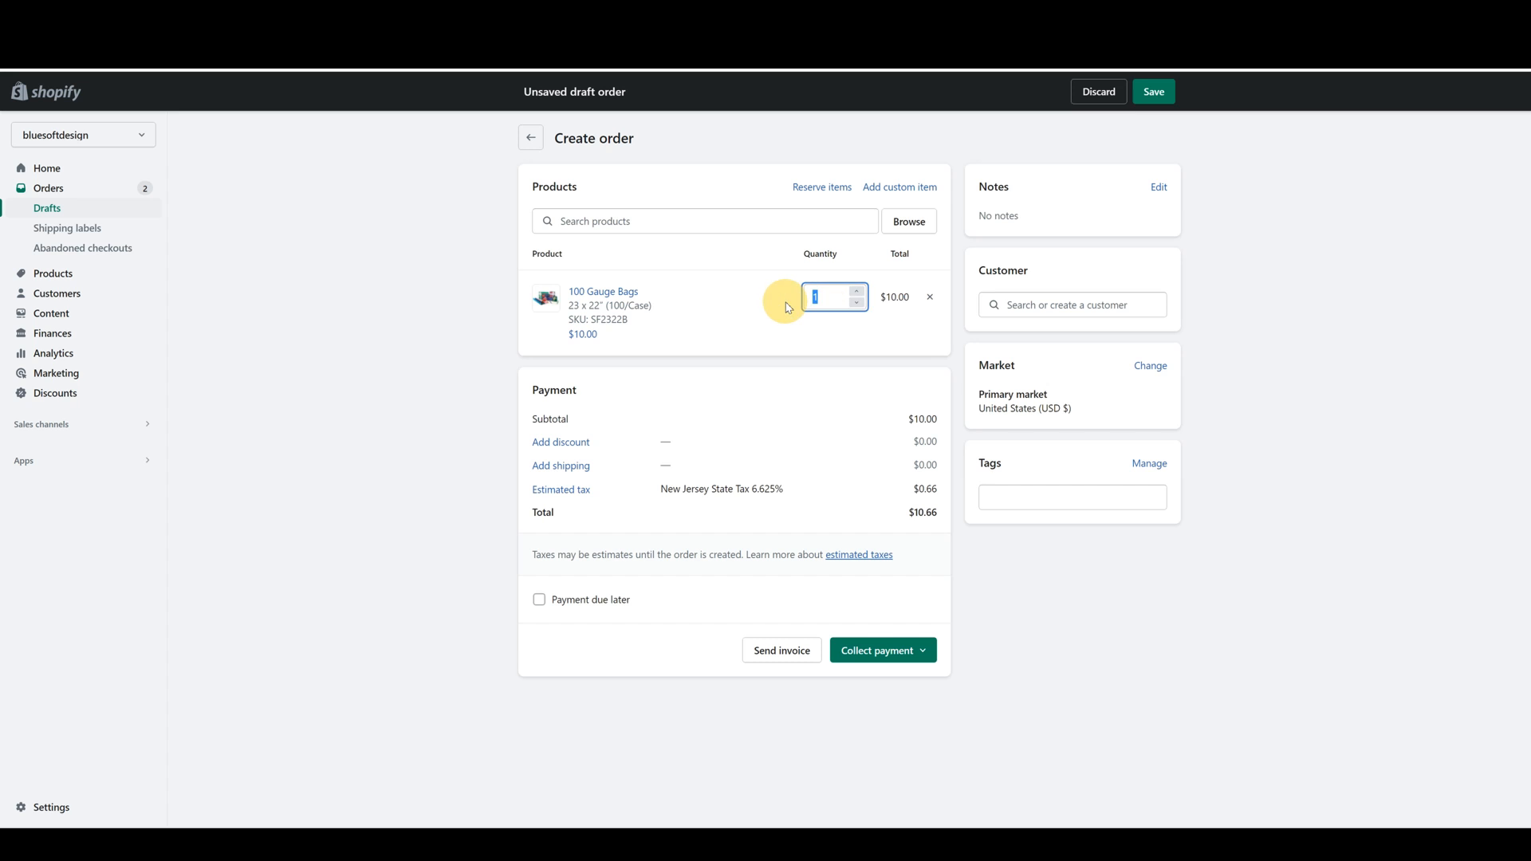
click(861, 297)
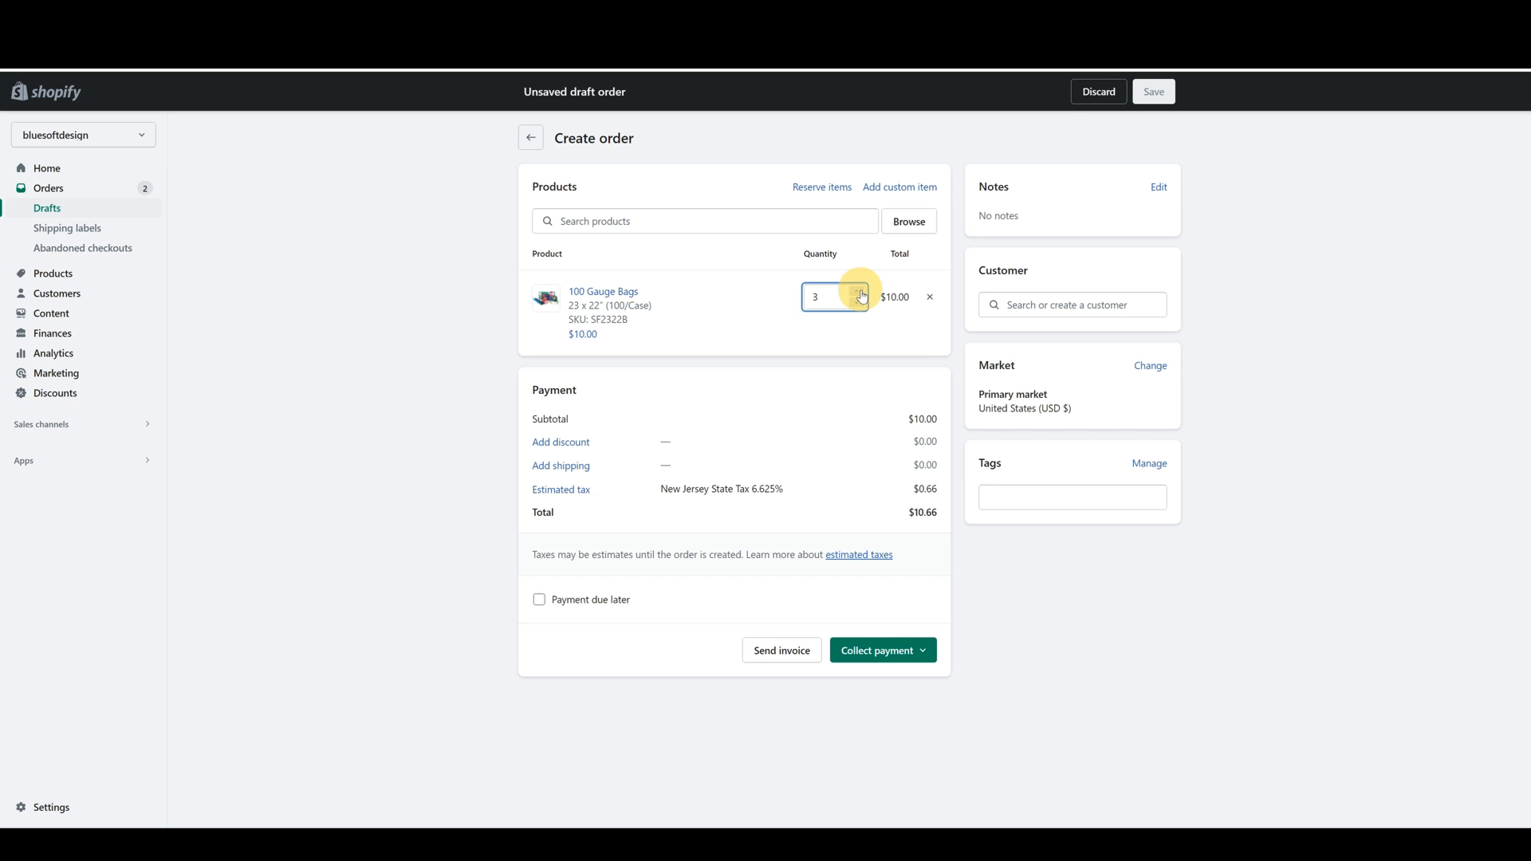
- Add the 100 Gauge Bags 22 x 26" (100/Case) variant to the draft order with a quantity of 2
click(906, 226)
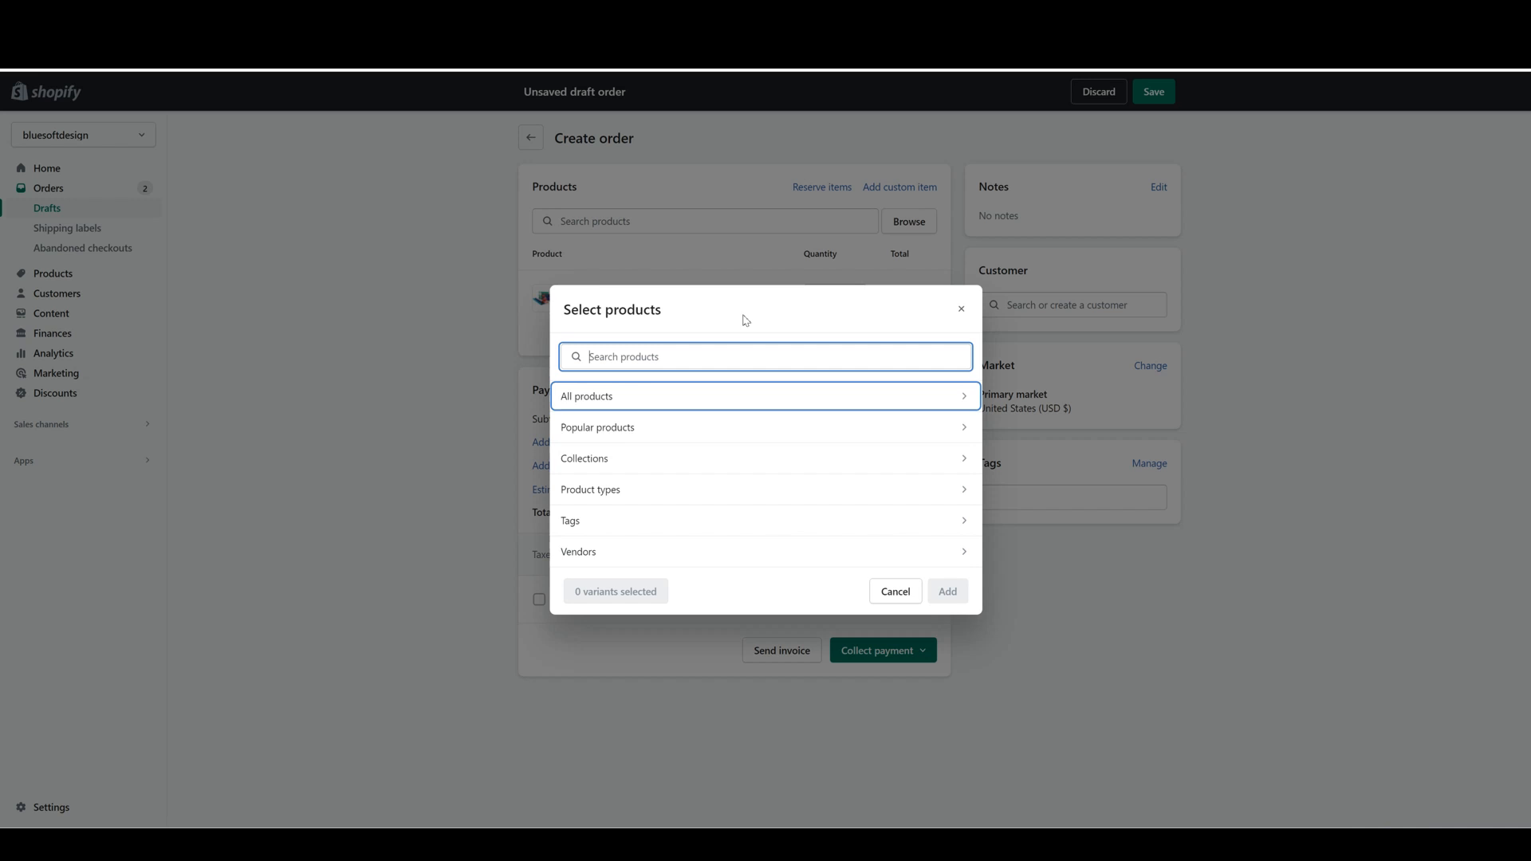
click(621, 460)
click(571, 387)
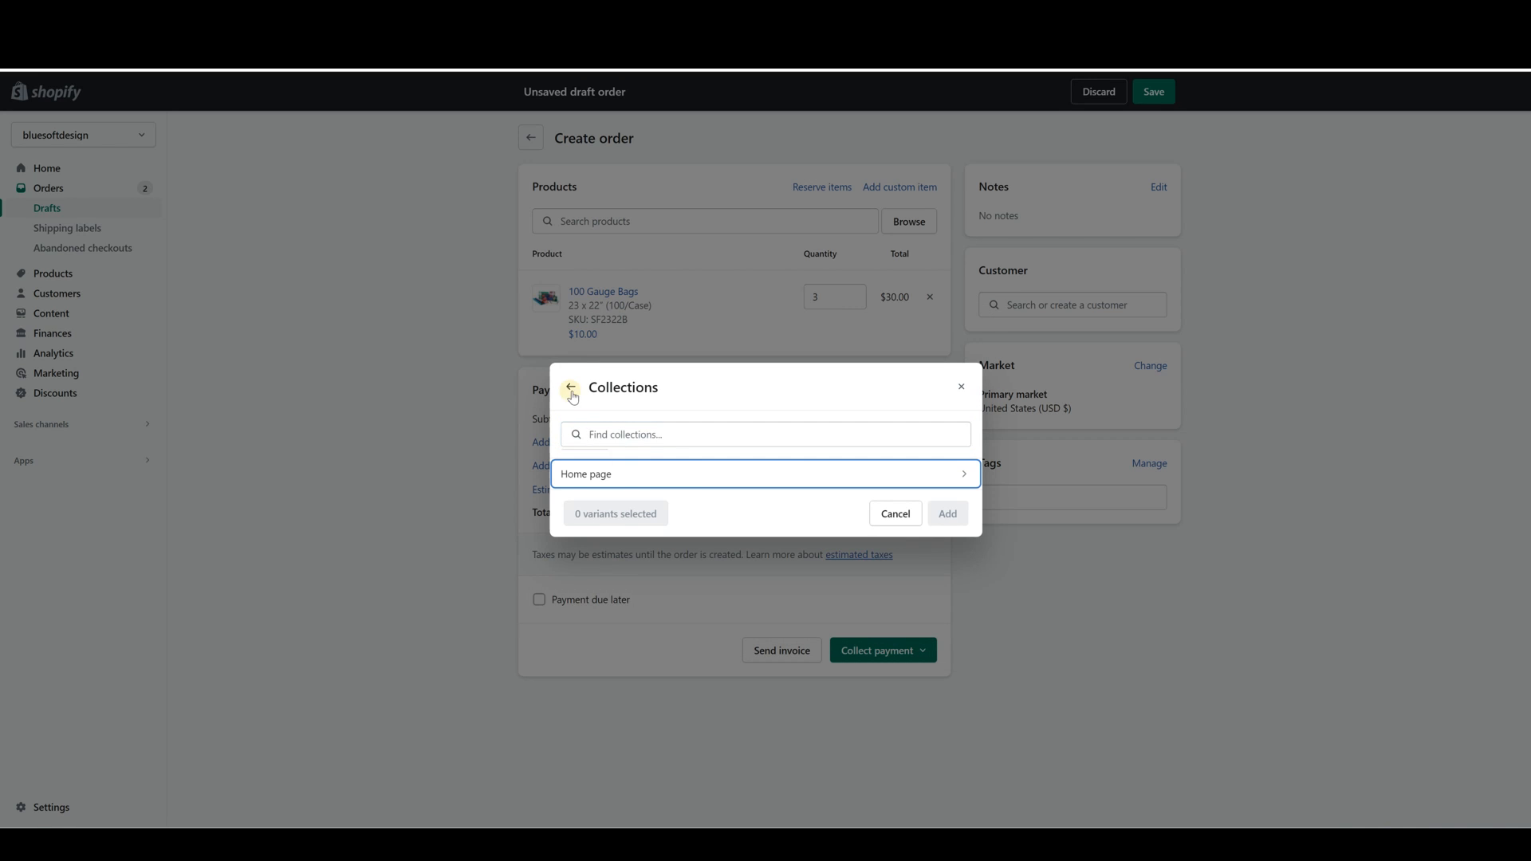
click(605, 394)
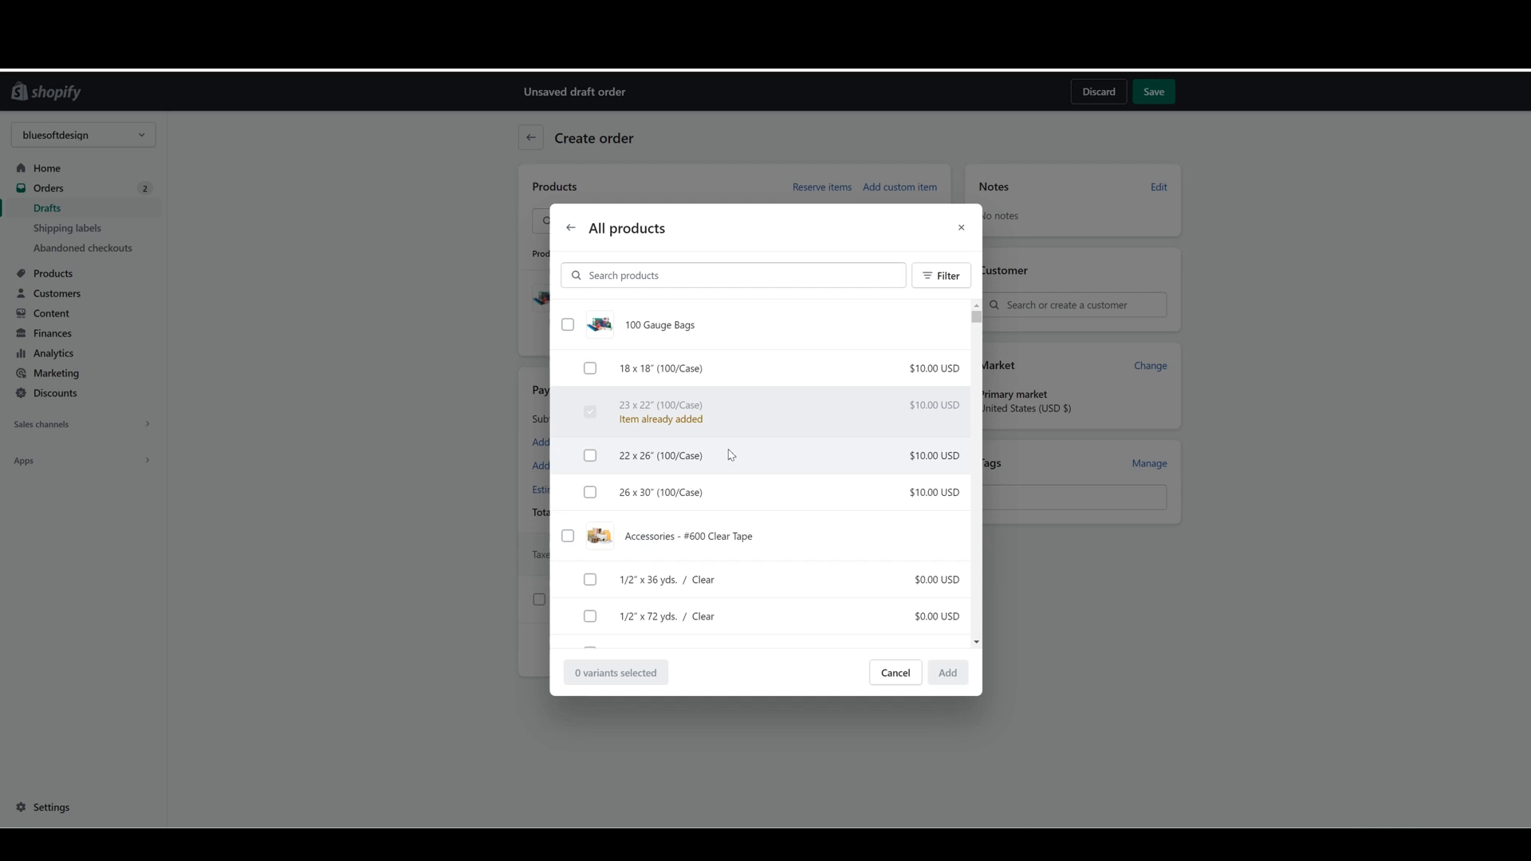
click(709, 456)
click(948, 673)
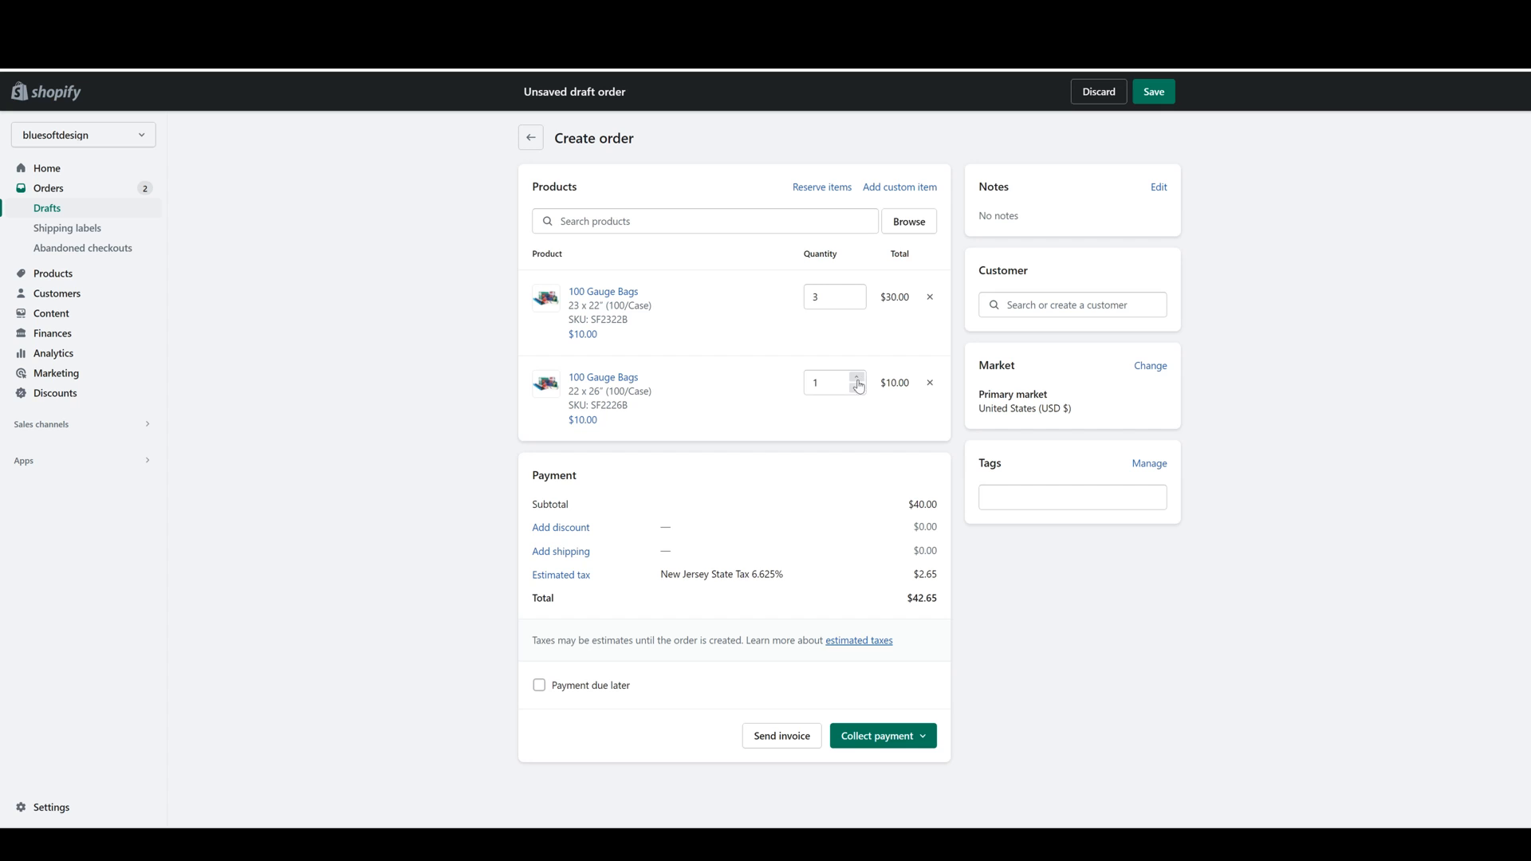
click(857, 376)
click(852, 407)
- Apply a fixed-amount discount of 10 USD to the draft order with the reason Loyalty Discount
click(570, 529)
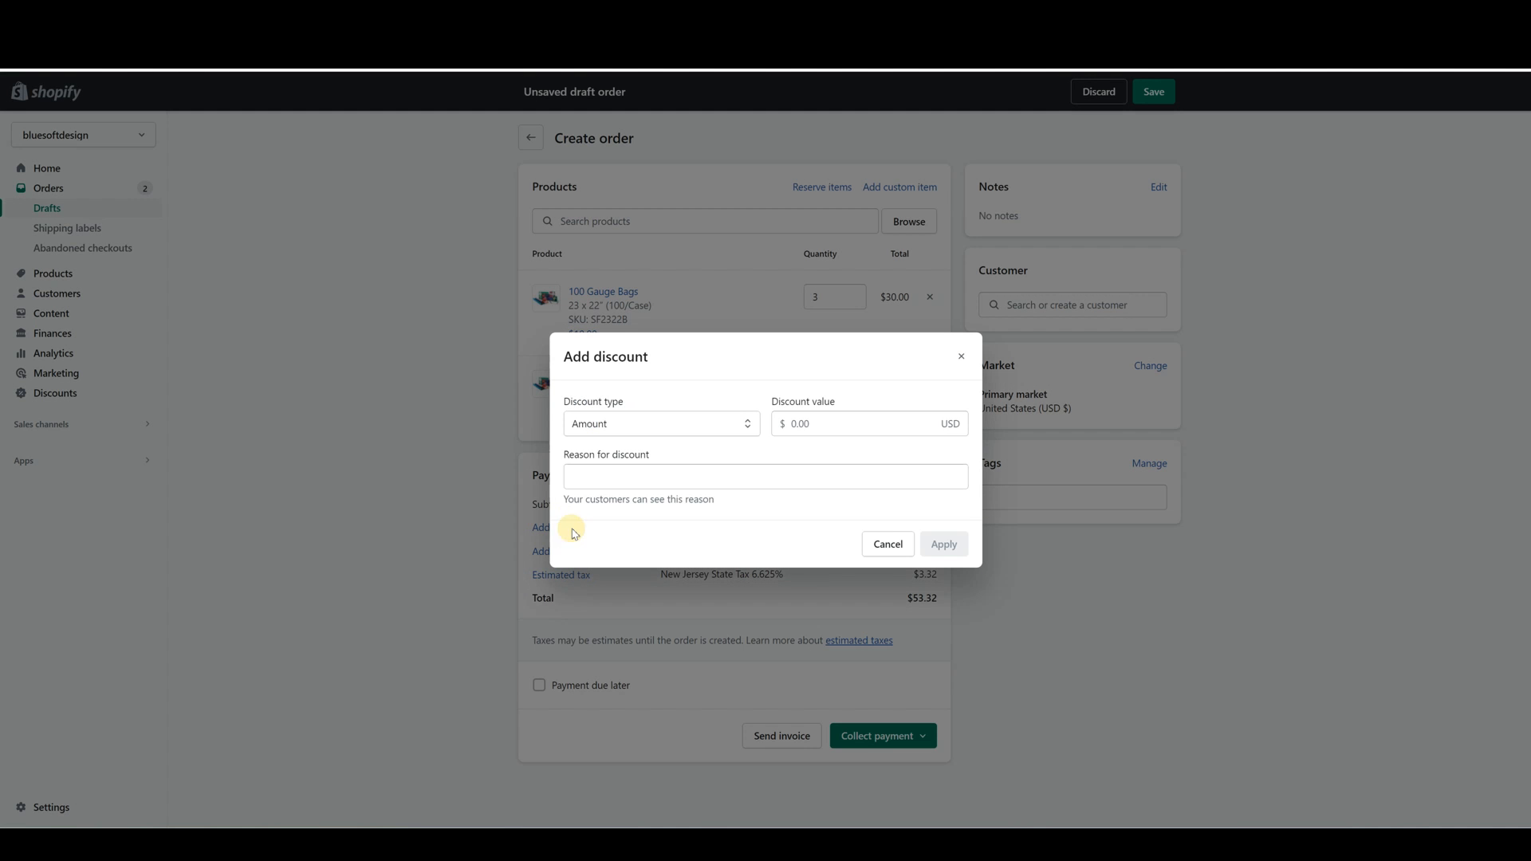
click(640, 421)
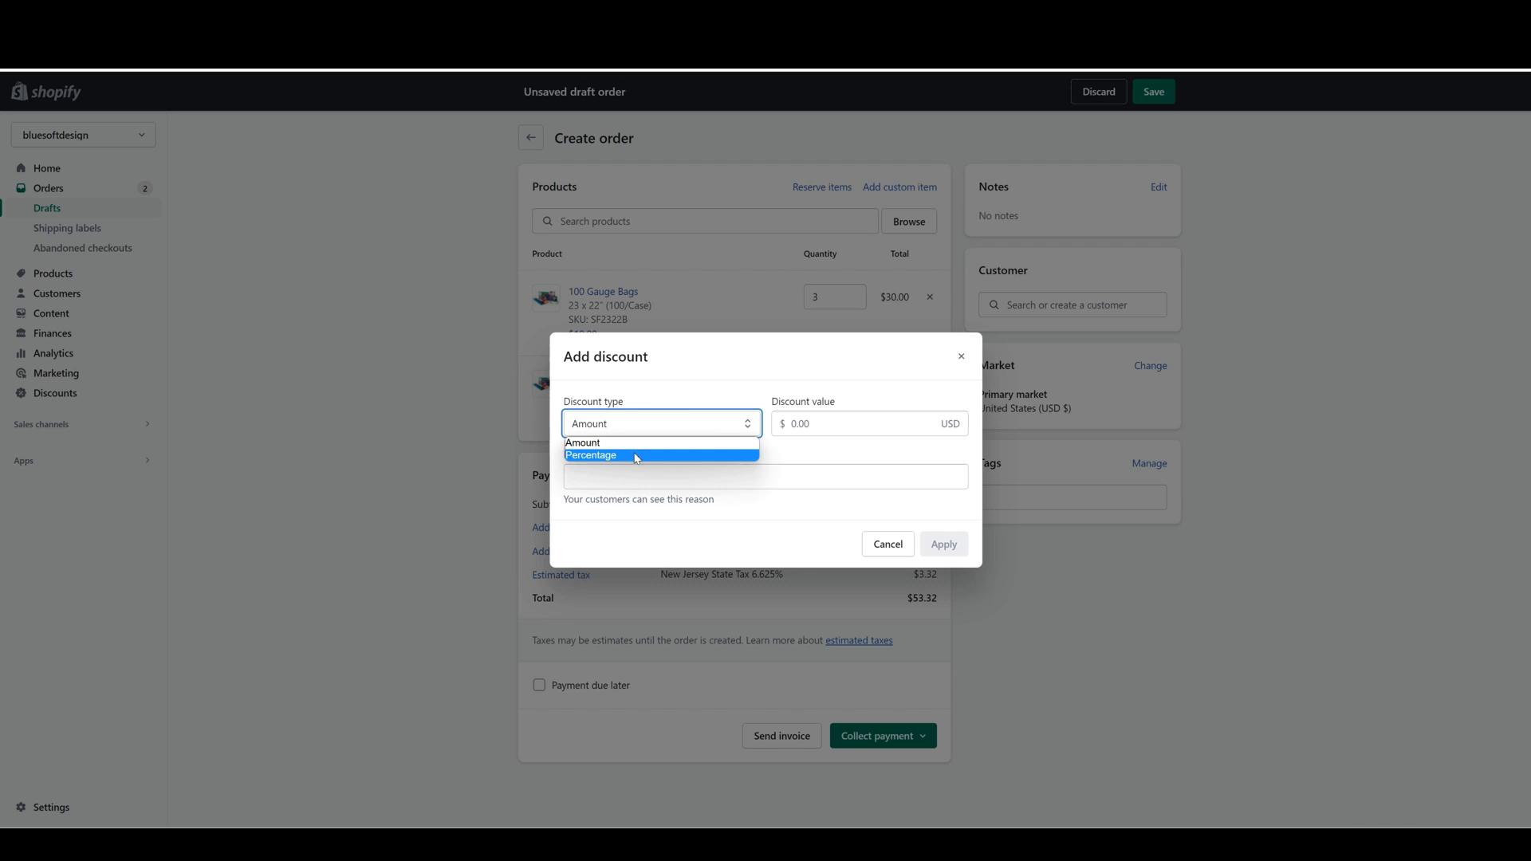
click(677, 443)
click(799, 420)
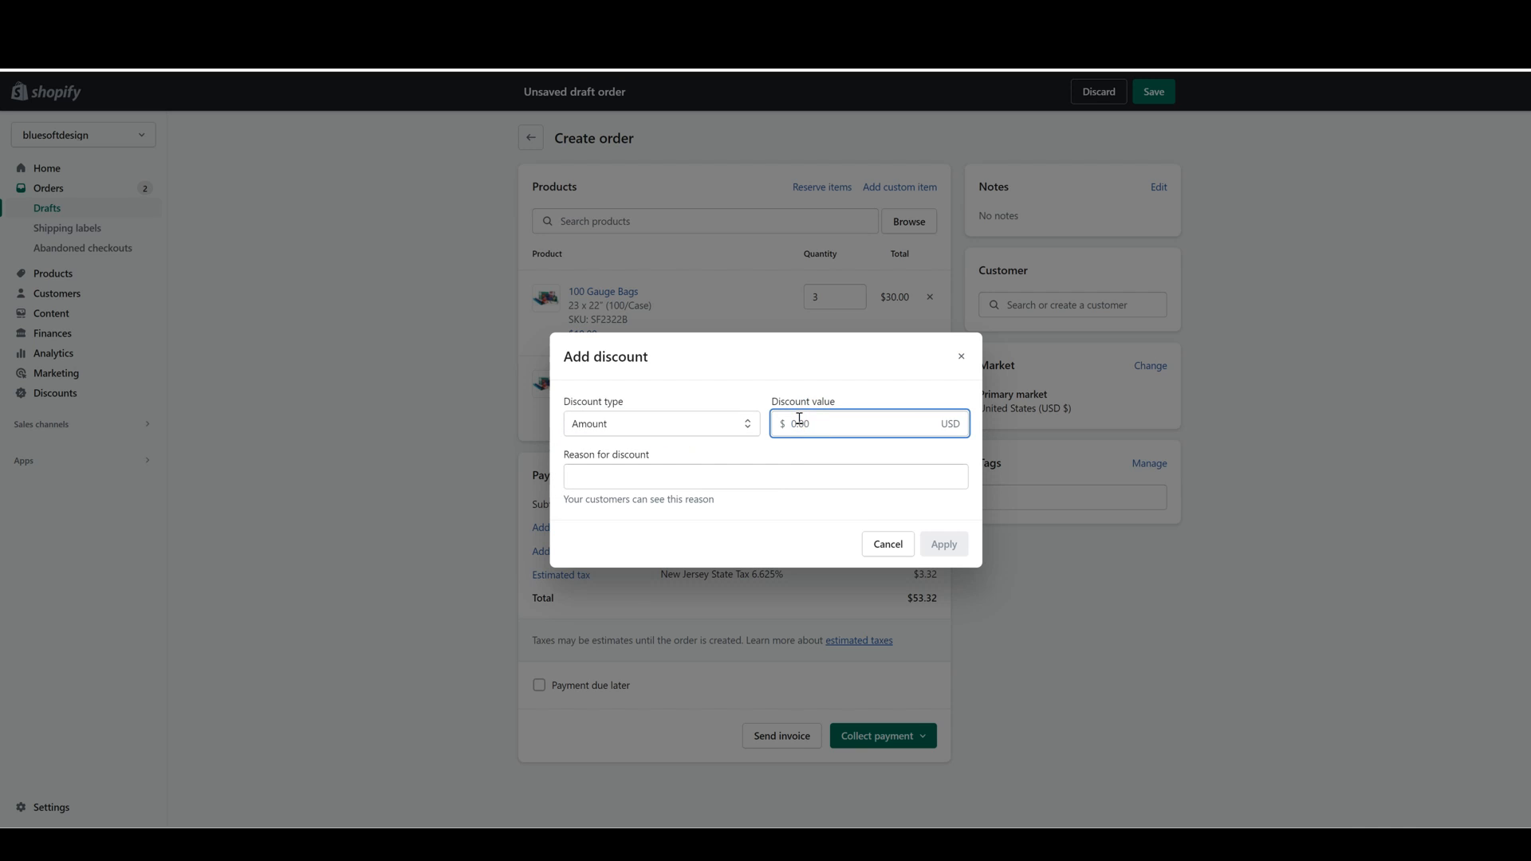
text(10)
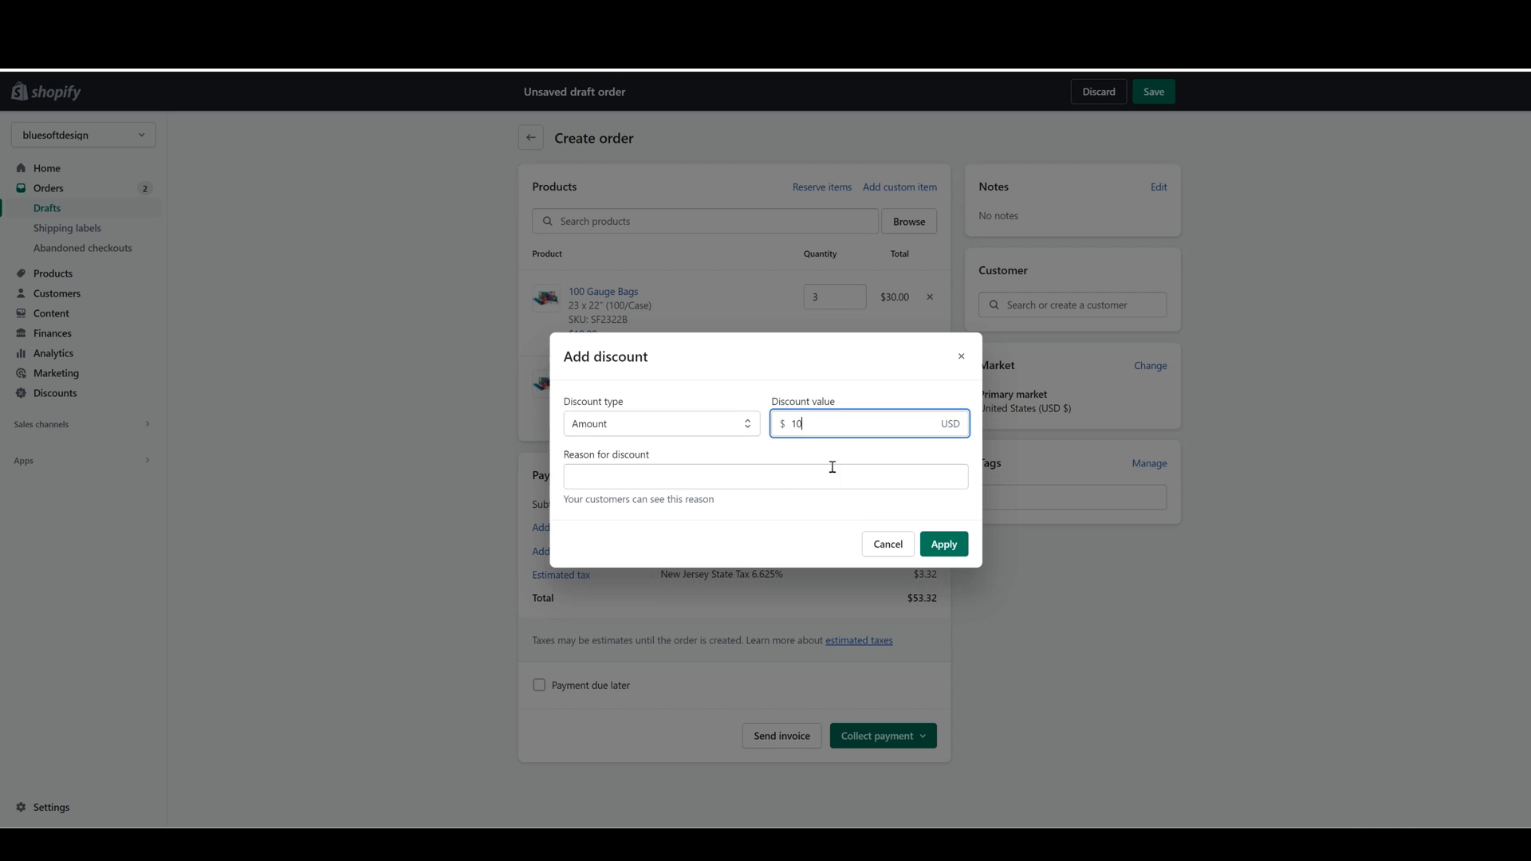
click(829, 472)
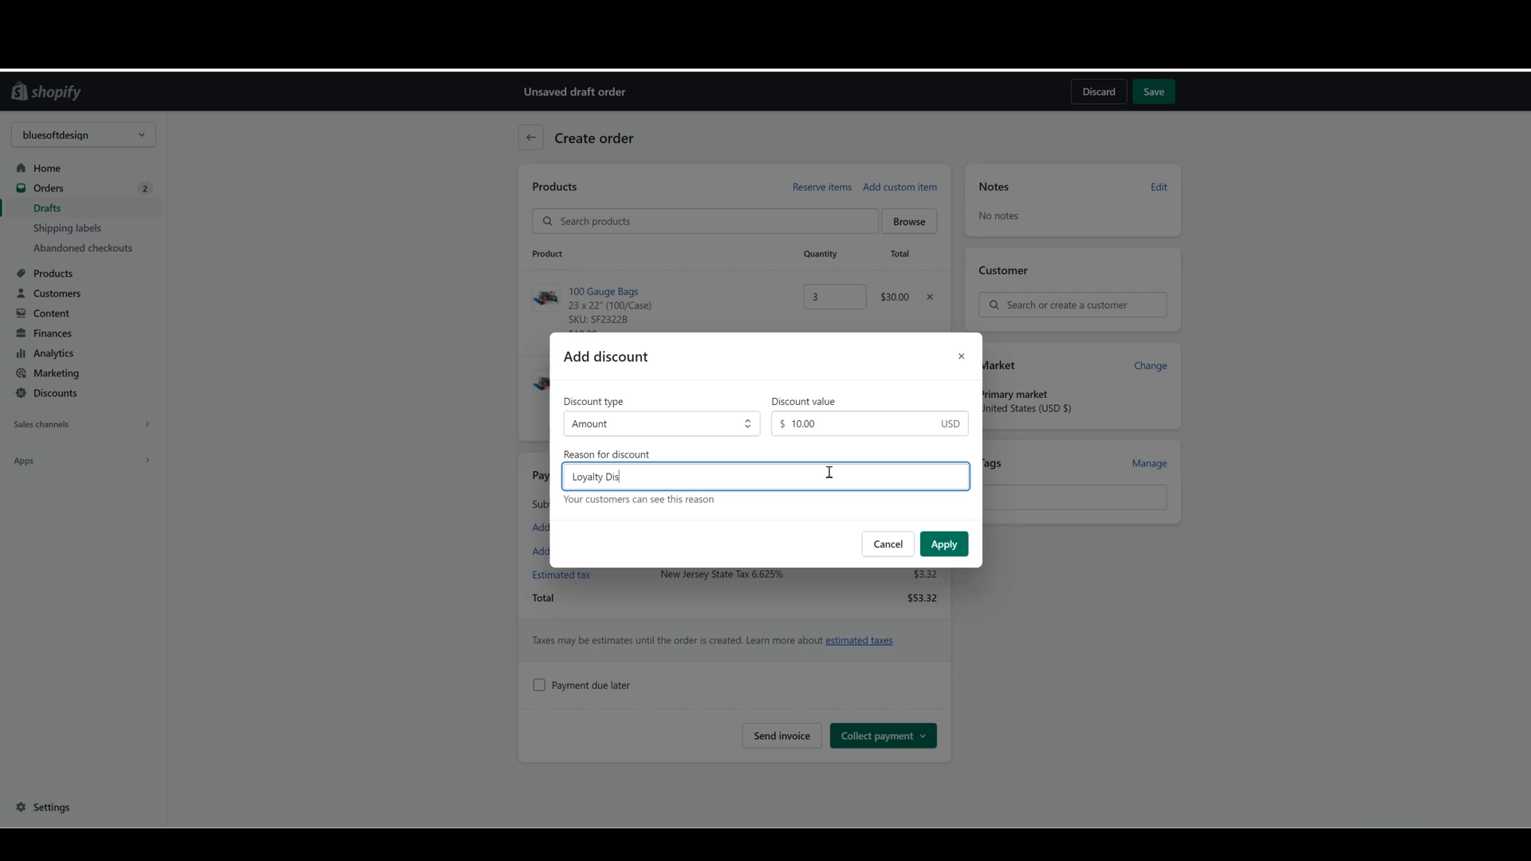
click(951, 542)
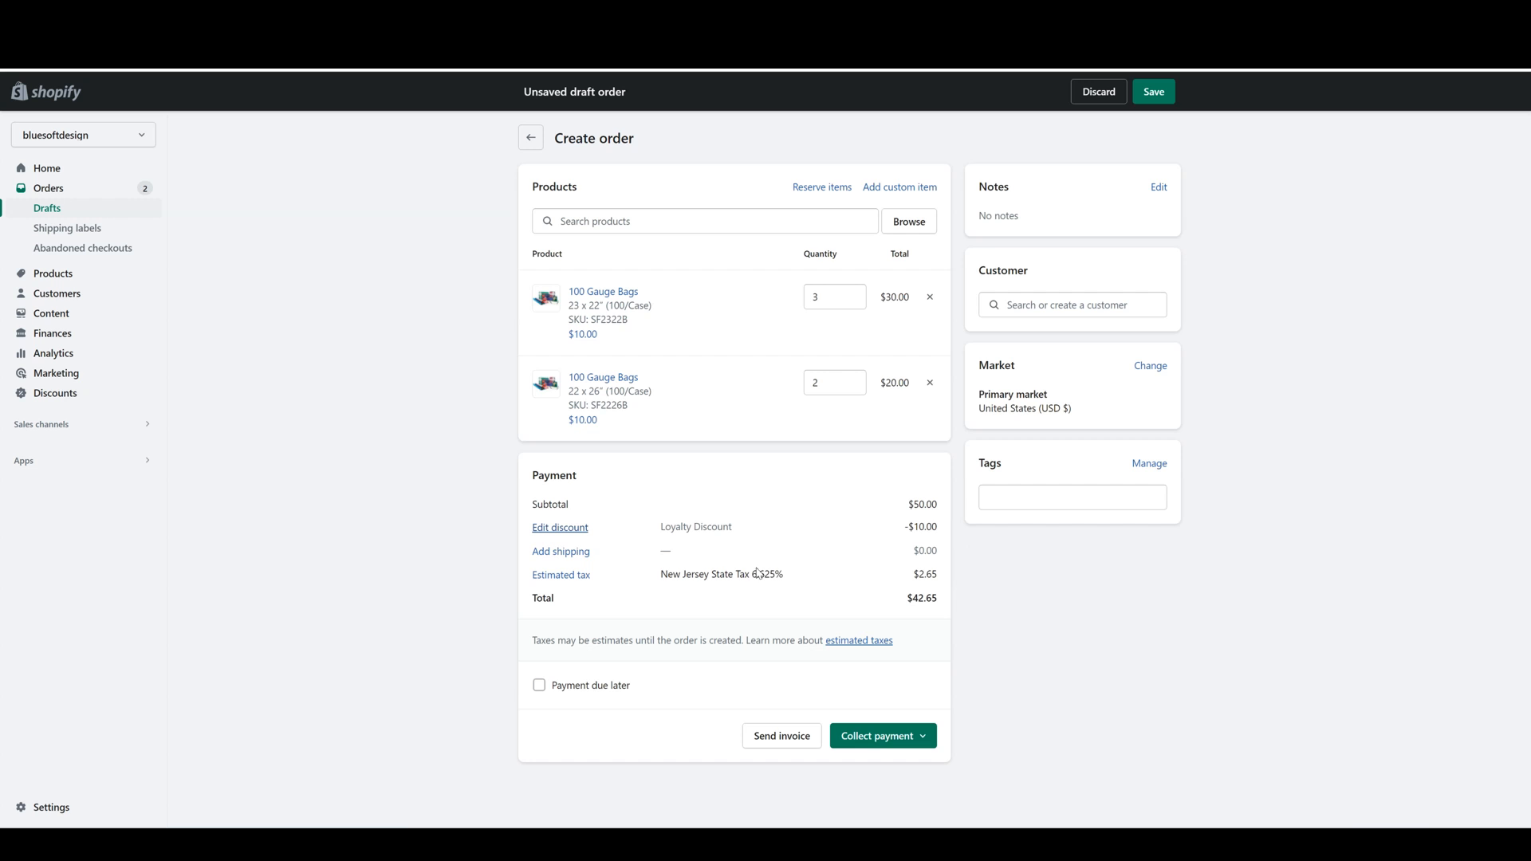
- Add a custom shipping rate named Standard Shipping with a price of $10 to the draft order
click(576, 553)
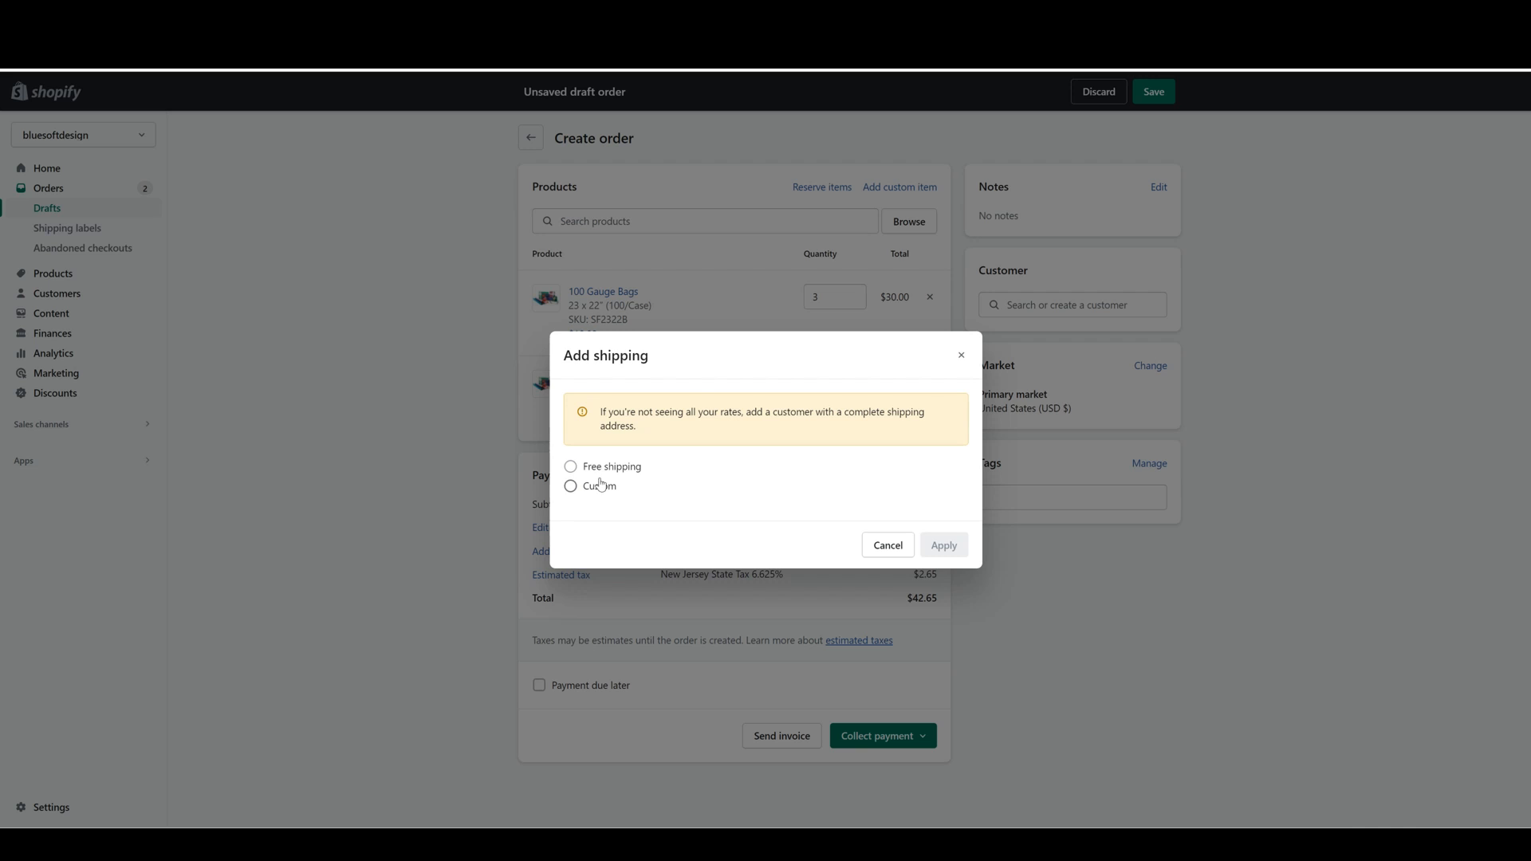
click(600, 486)
click(649, 503)
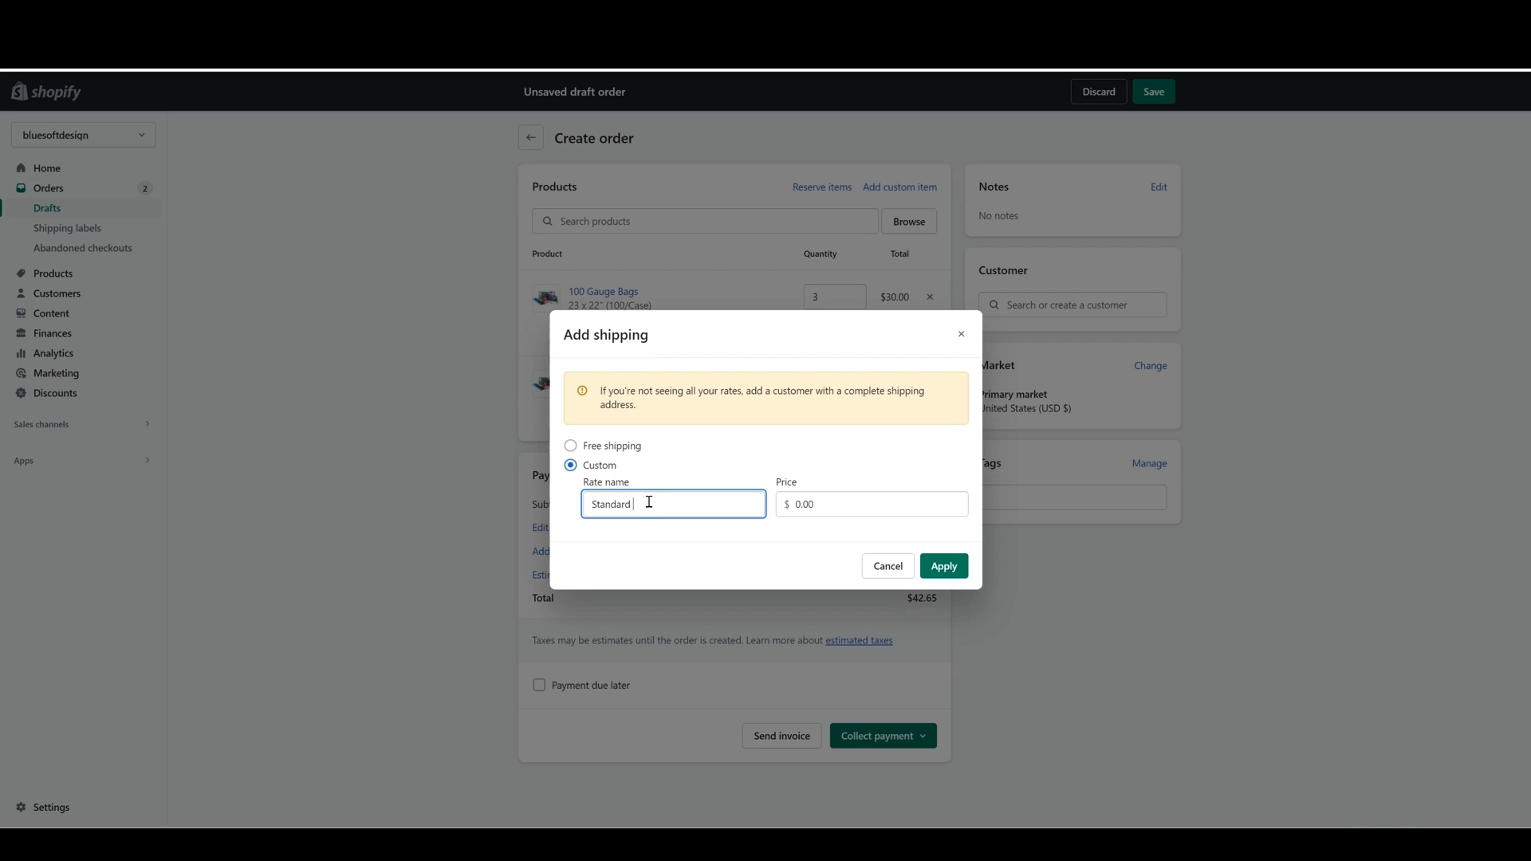
text(Standard Shipping)
key(Tab)
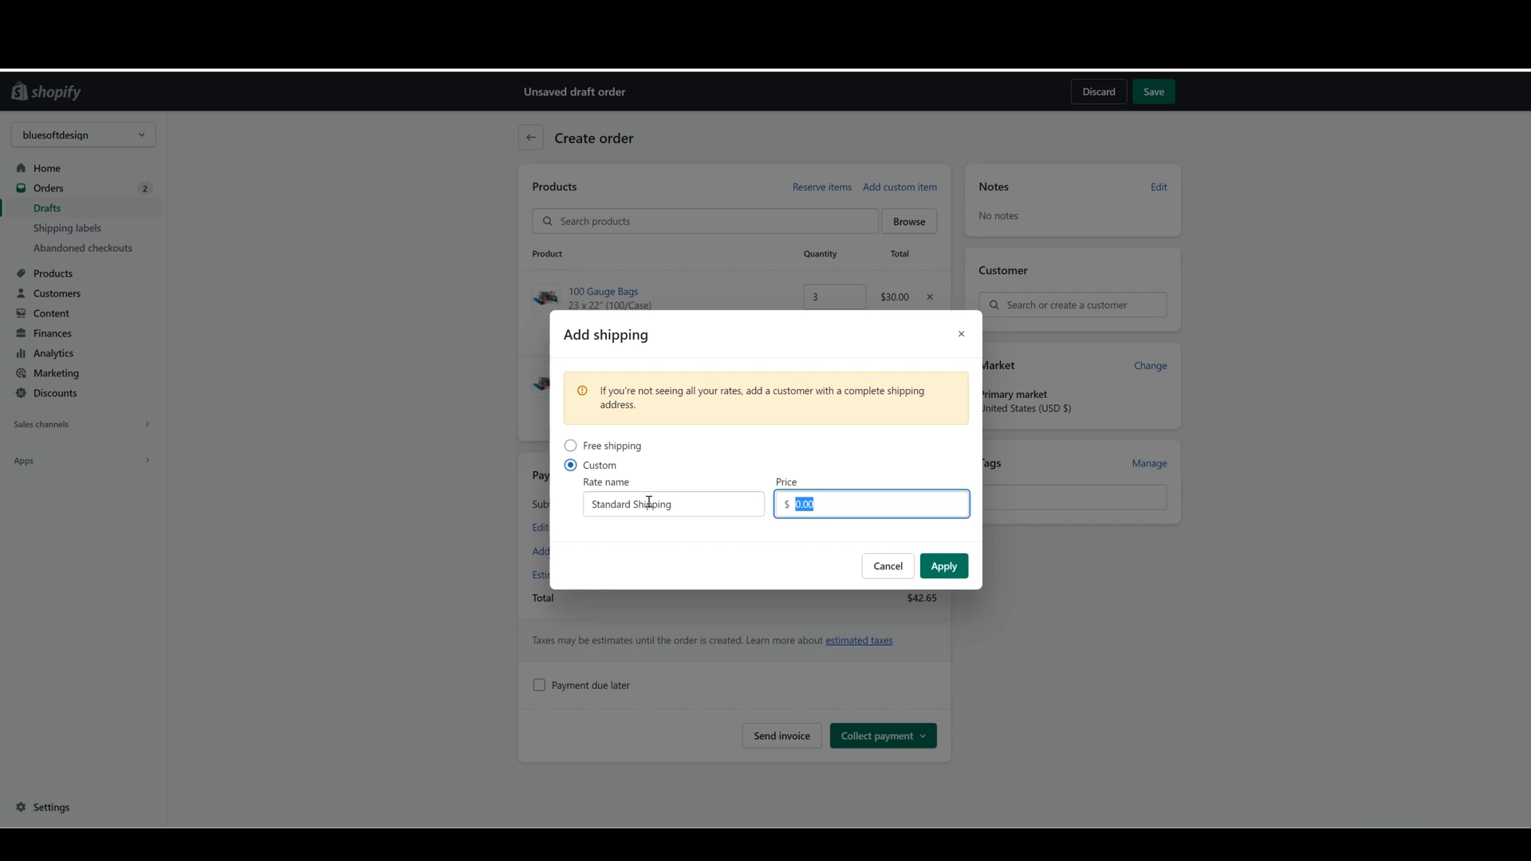
text(10)
click(925, 565)
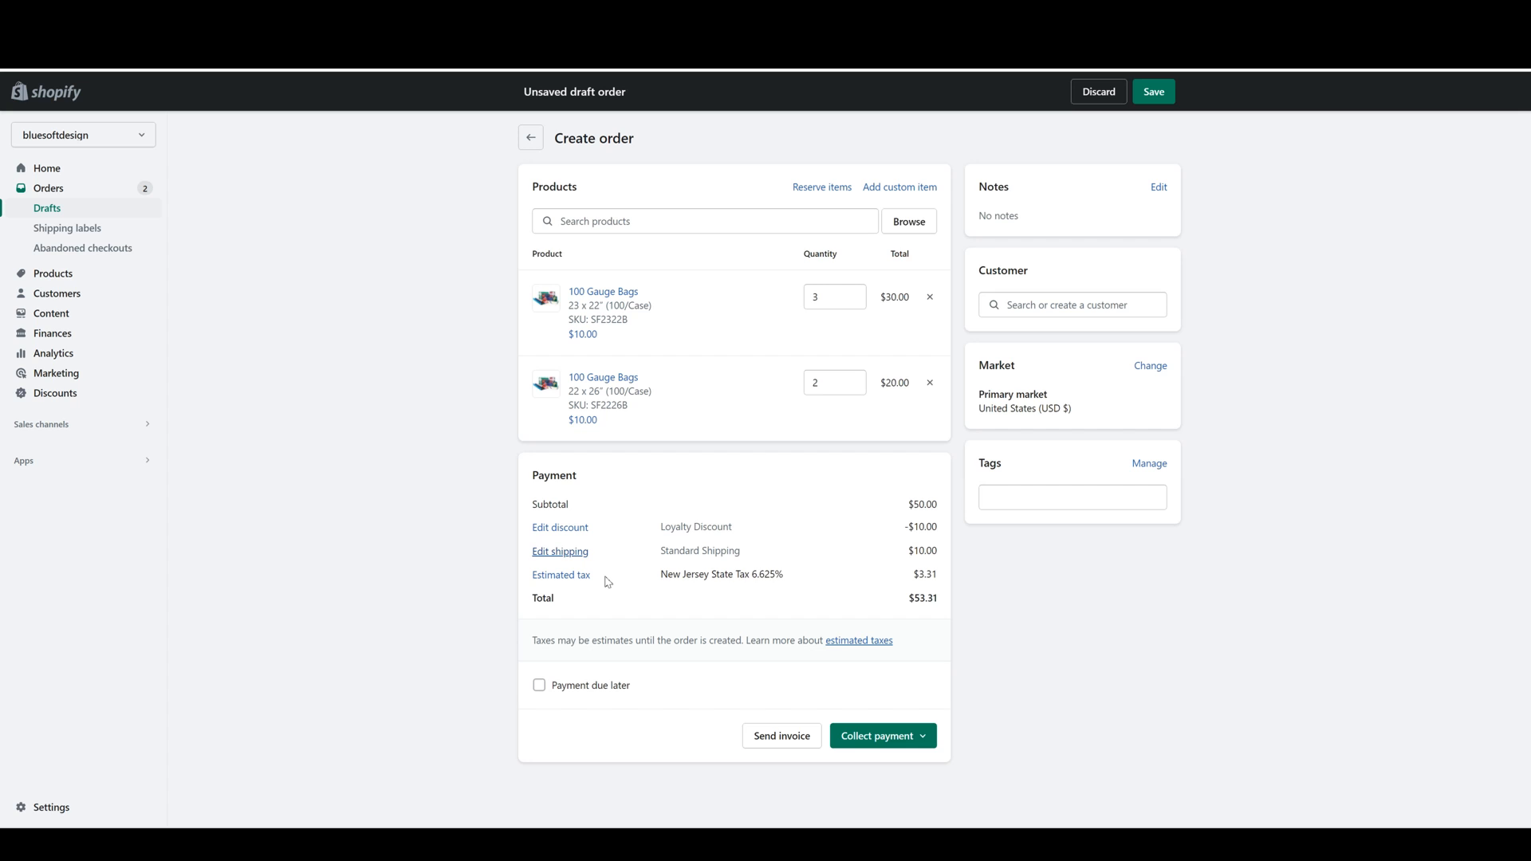
- Turn off tax charging for the draft order
click(568, 576)
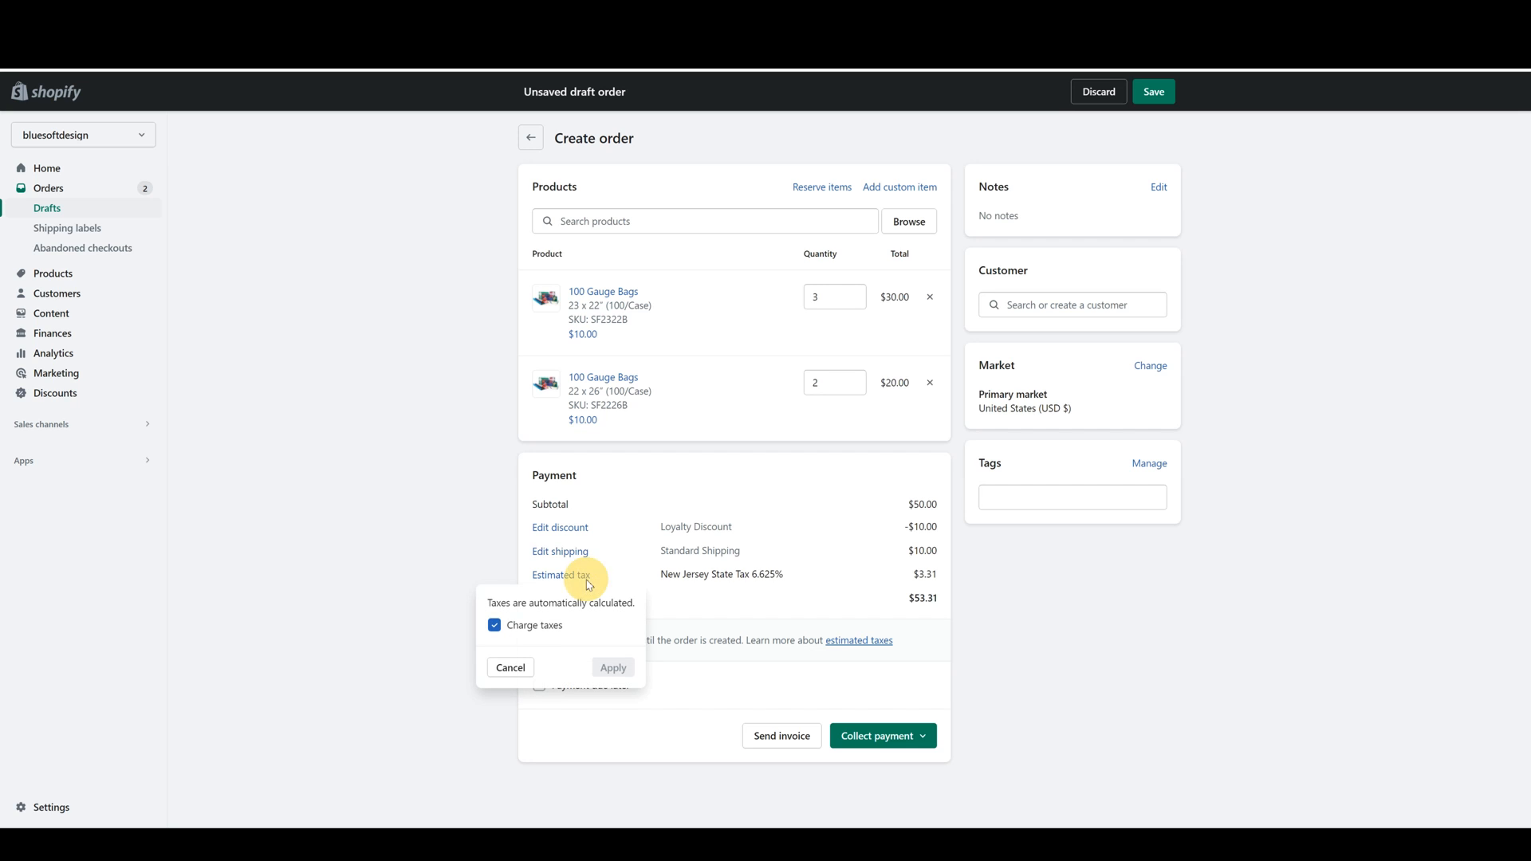
click(549, 628)
click(618, 667)
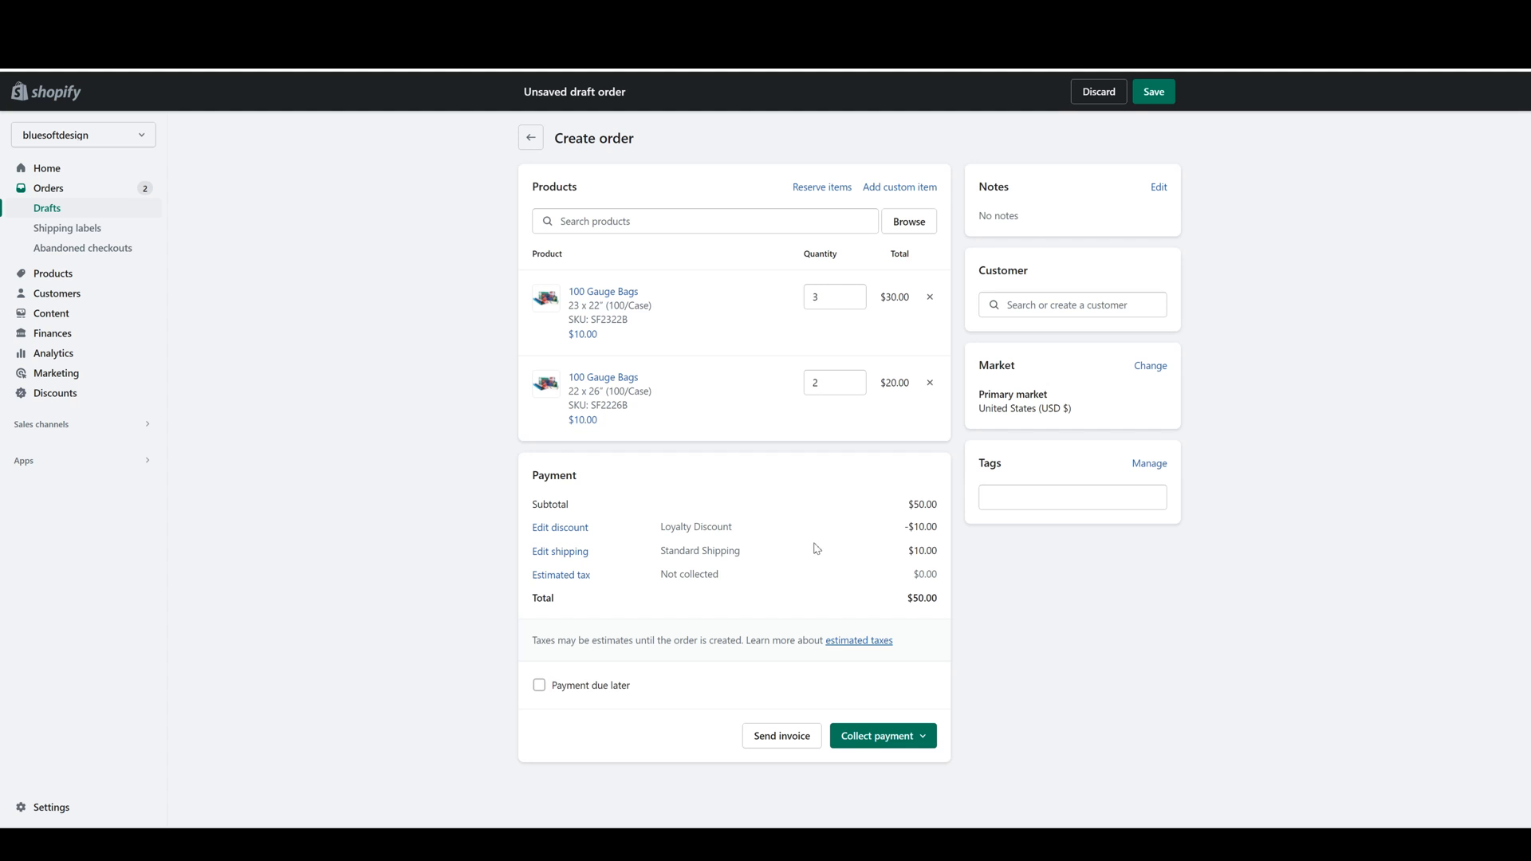
- Assign the existing customer under the Bluesoft Design company location to the draft order
click(1098, 301)
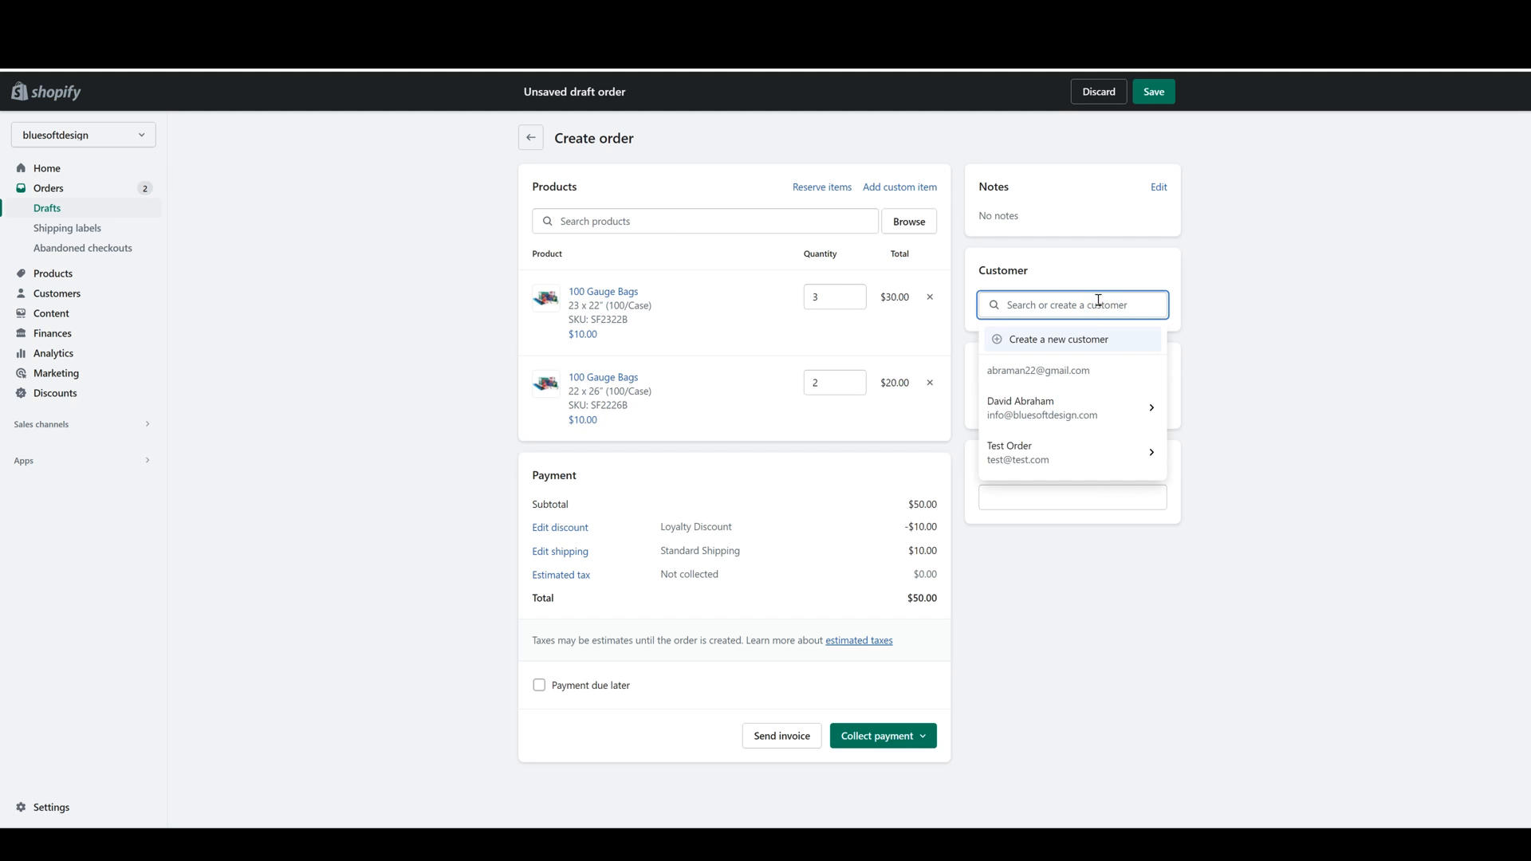
click(1084, 408)
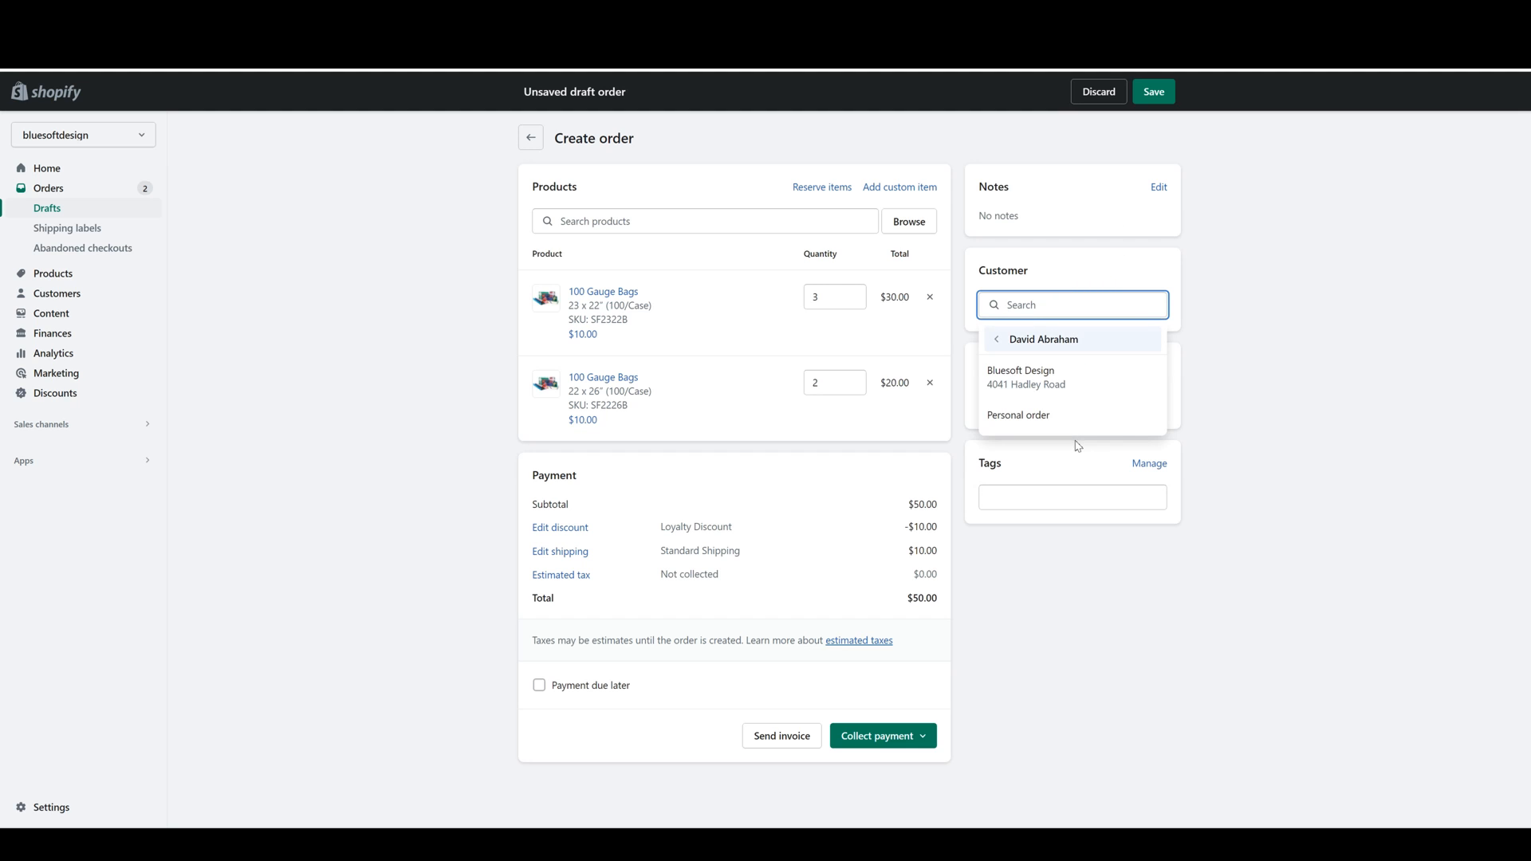
click(1075, 380)
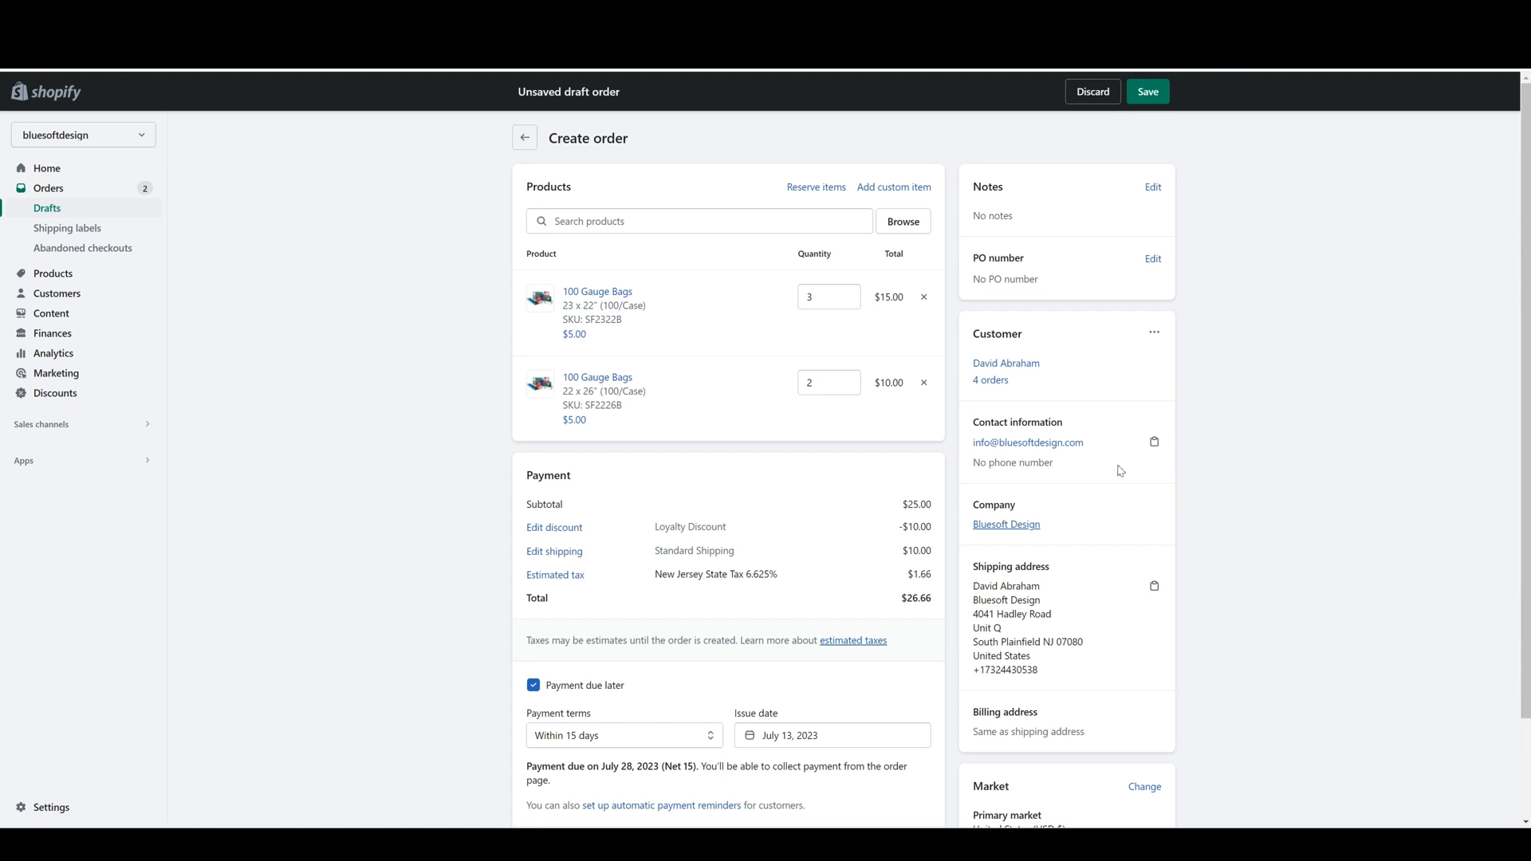
- Create the order from the draft without payment, keeping Other as the expected payment method
scroll(1117, 438, down, 2)
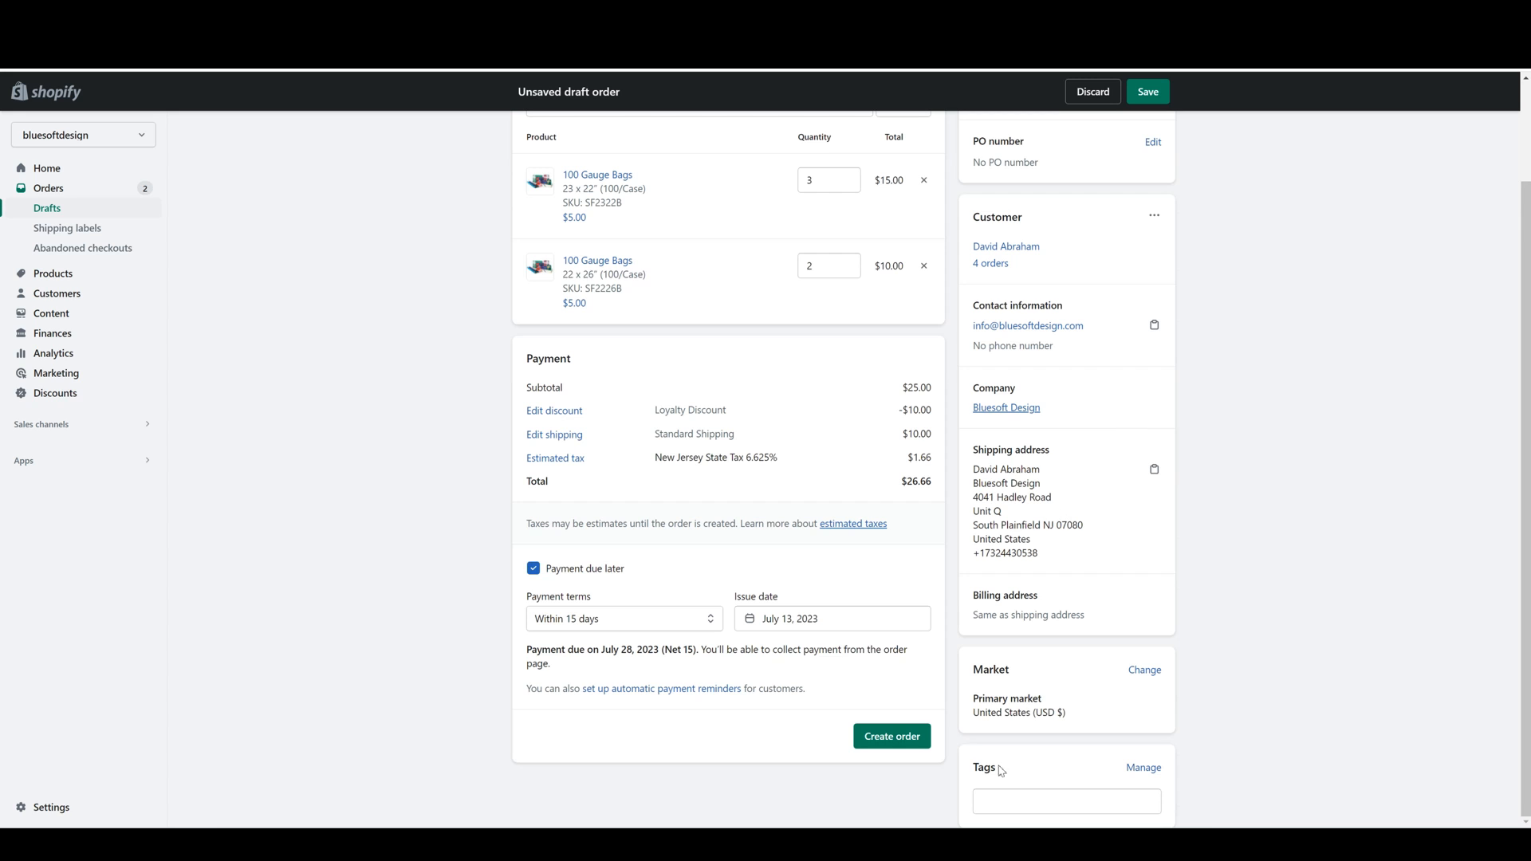
click(1027, 804)
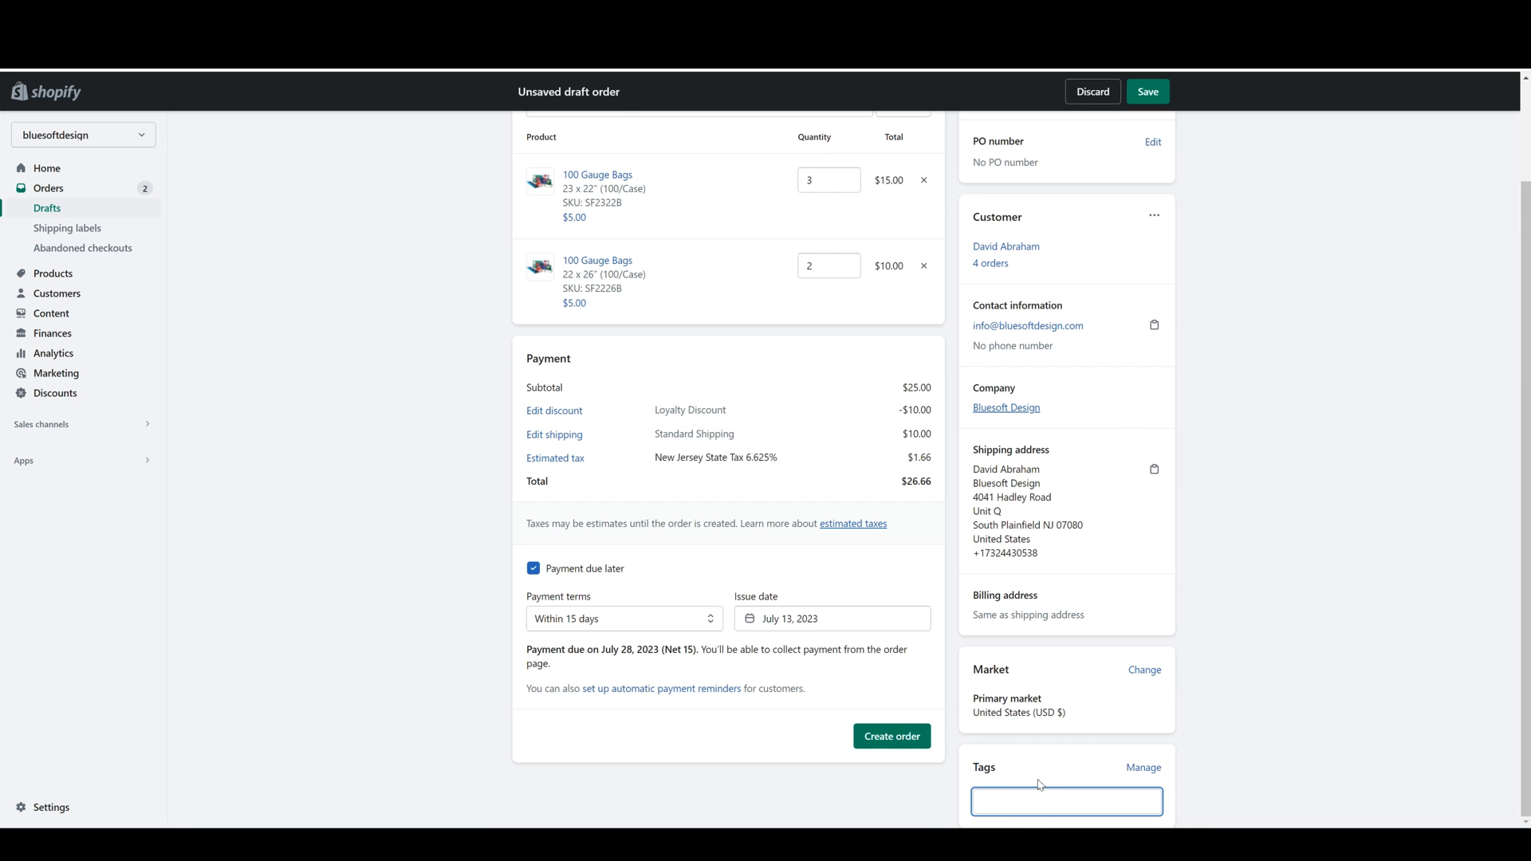
scroll(845, 716, up, 2)
scroll(836, 712, down, 2)
click(896, 738)
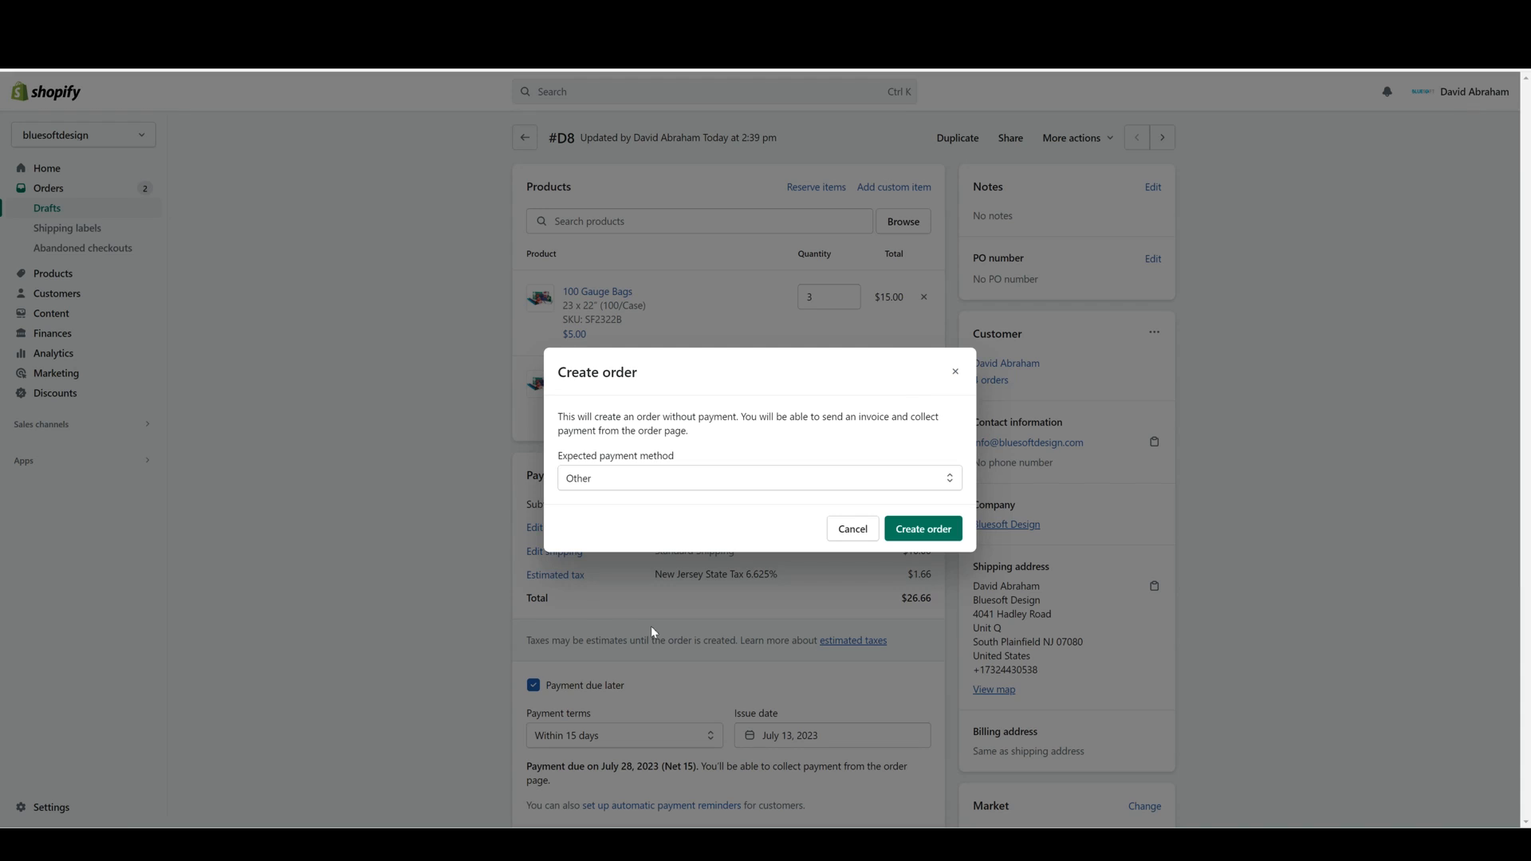
click(659, 486)
click(711, 468)
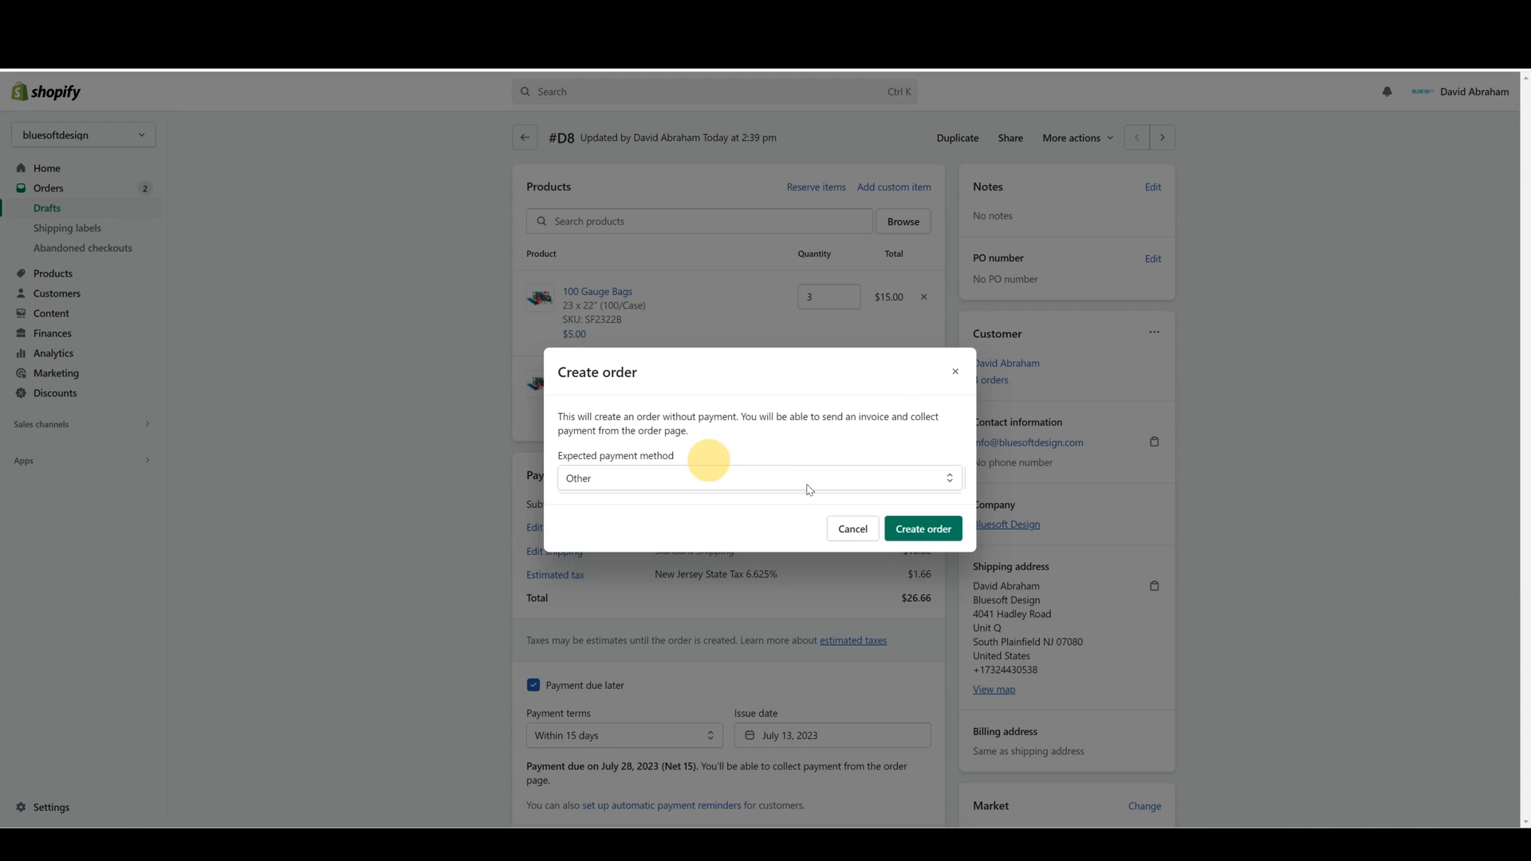
click(917, 530)
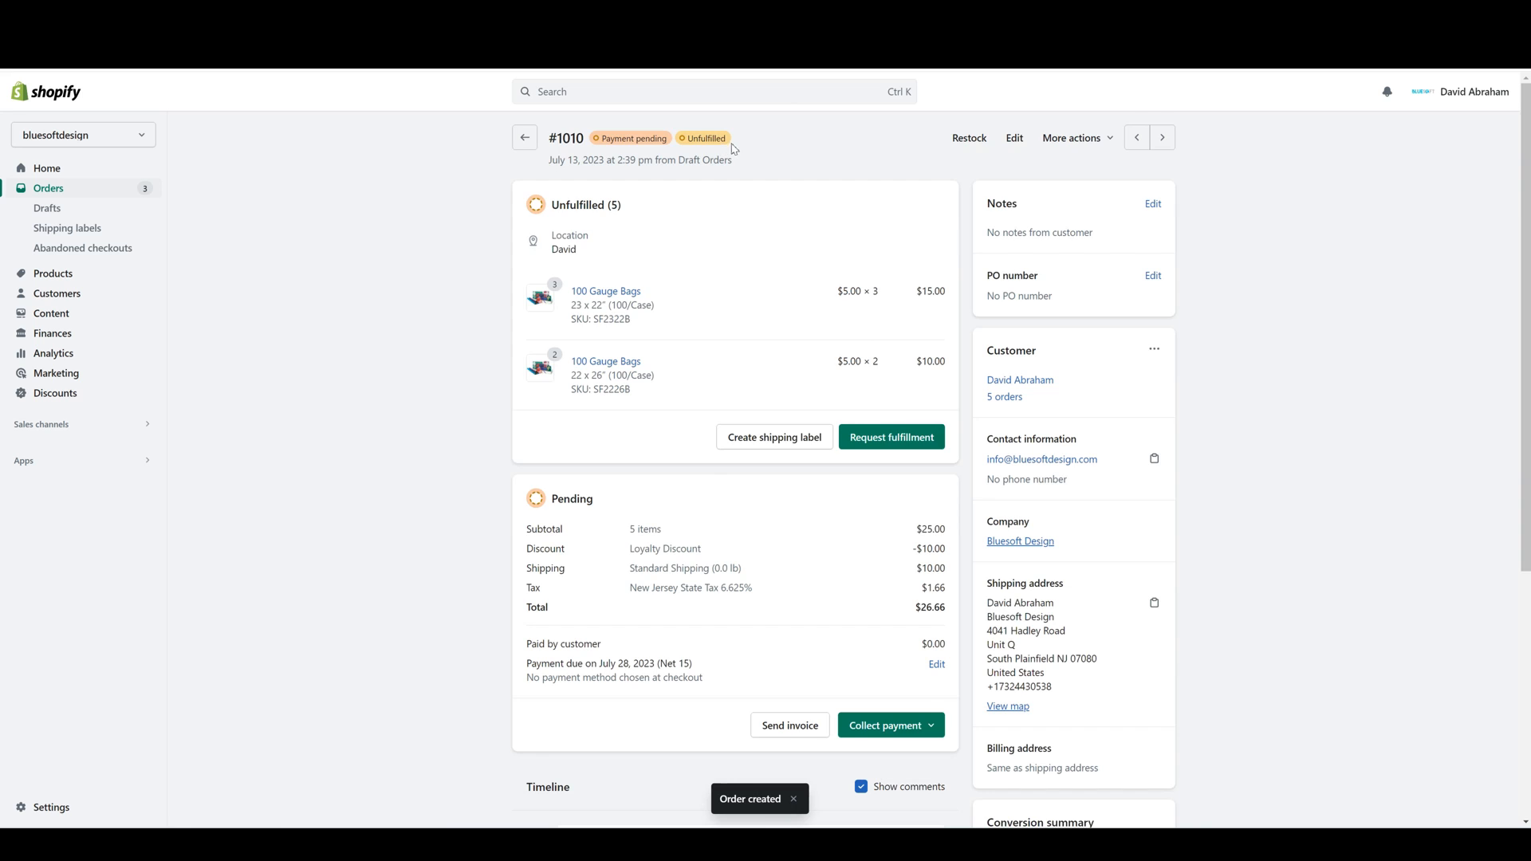
- Examine the invoice email form for the new order and close it without sending
scroll(647, 517, down, 3)
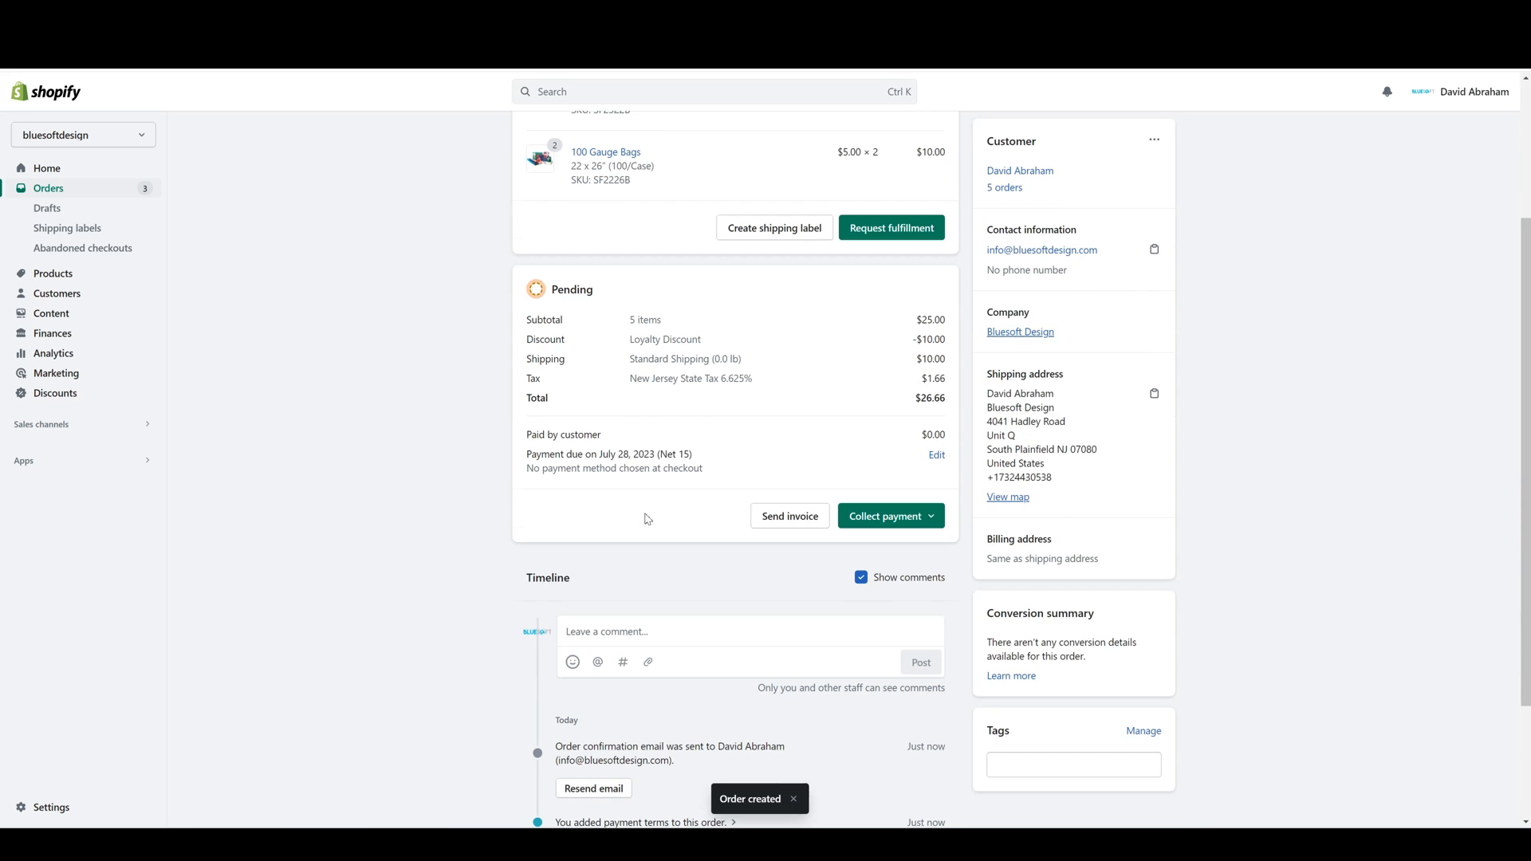
click(784, 518)
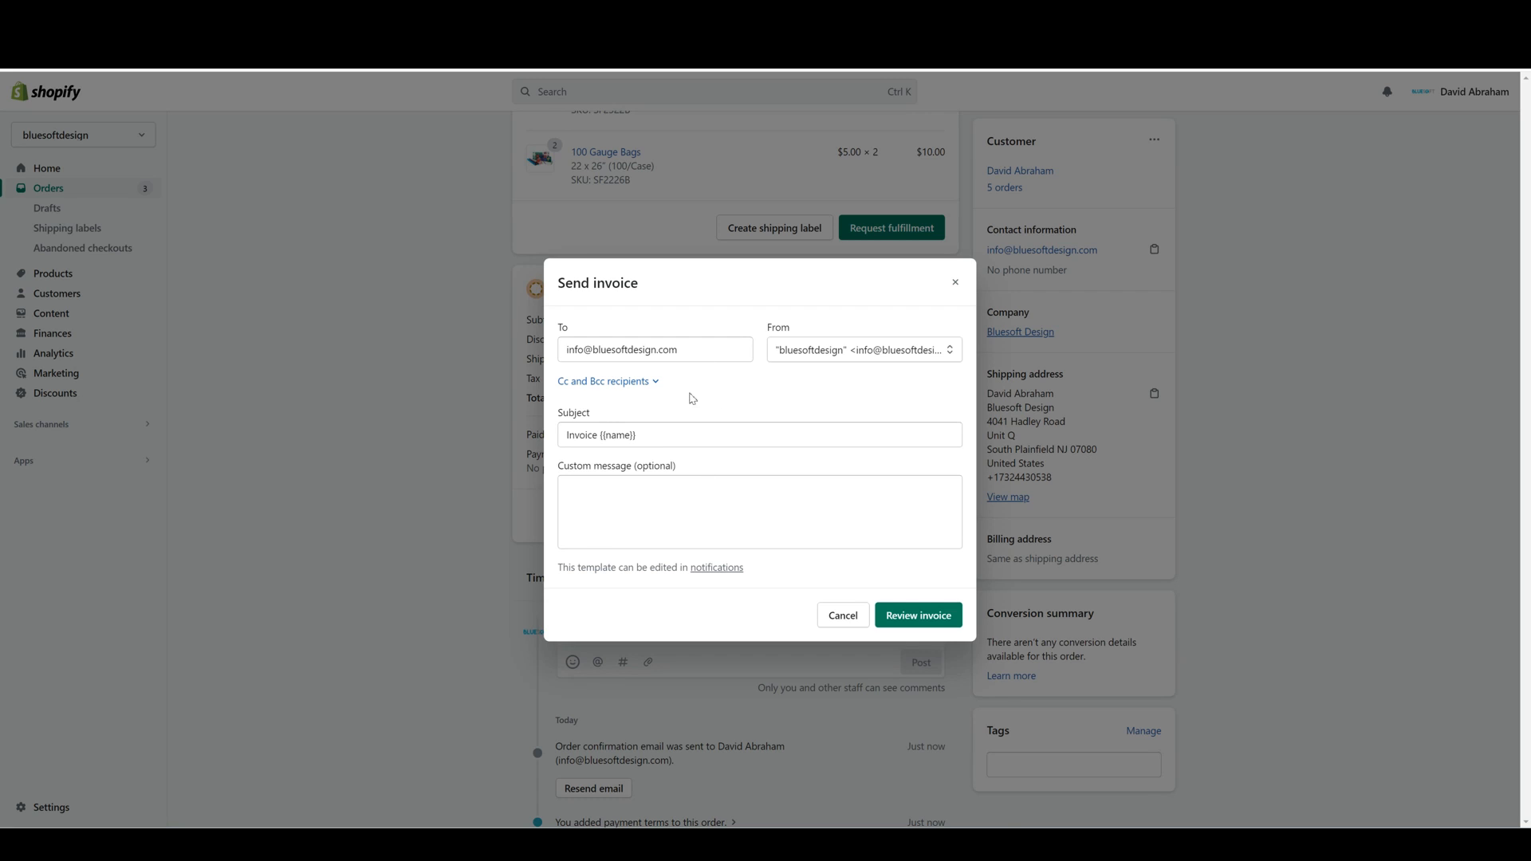
click(836, 618)
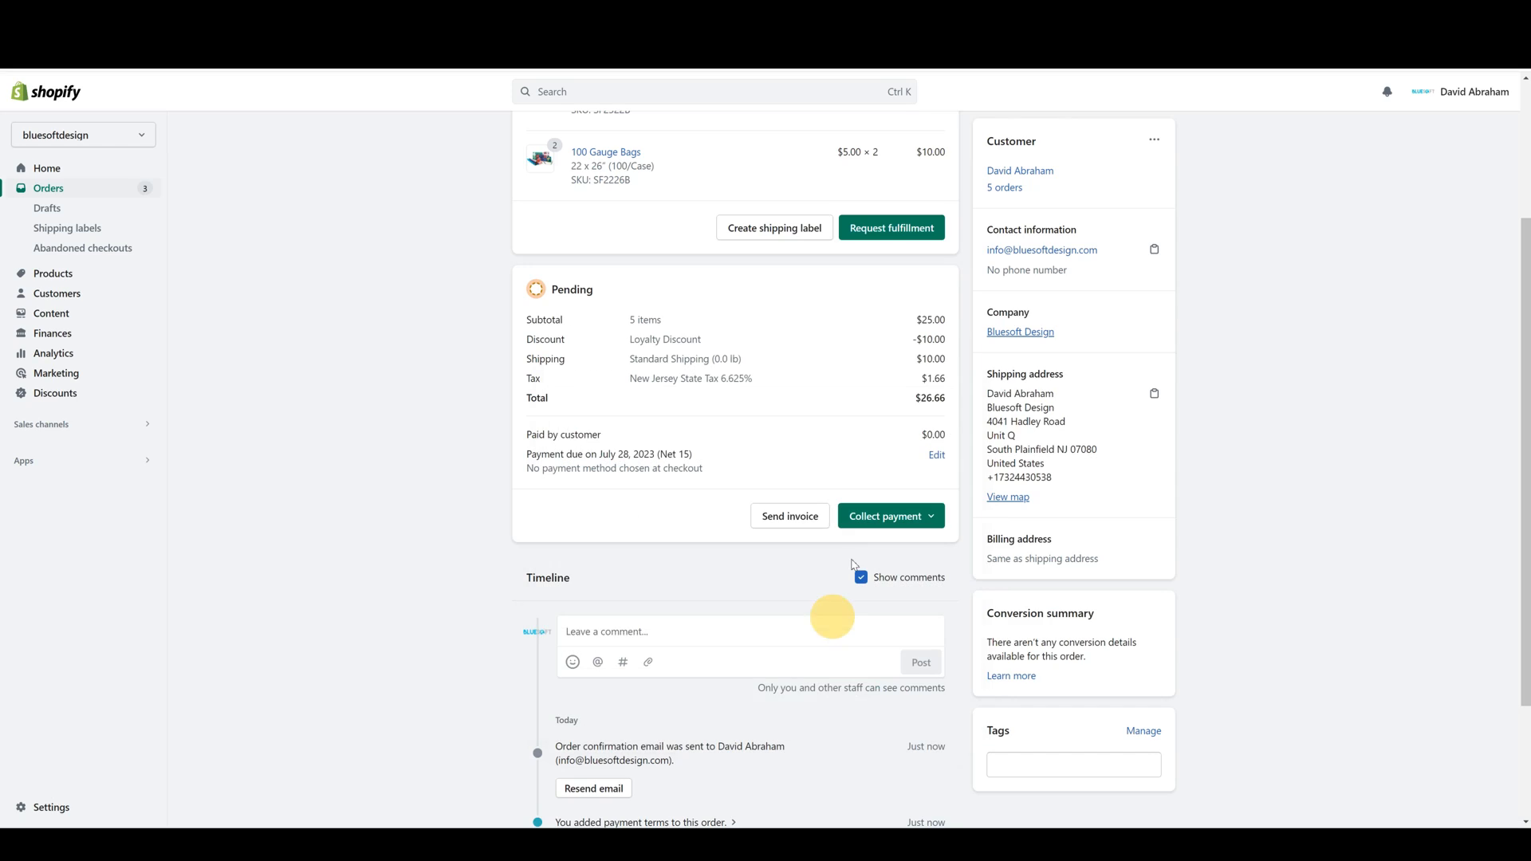
scroll(894, 504, up, 3)
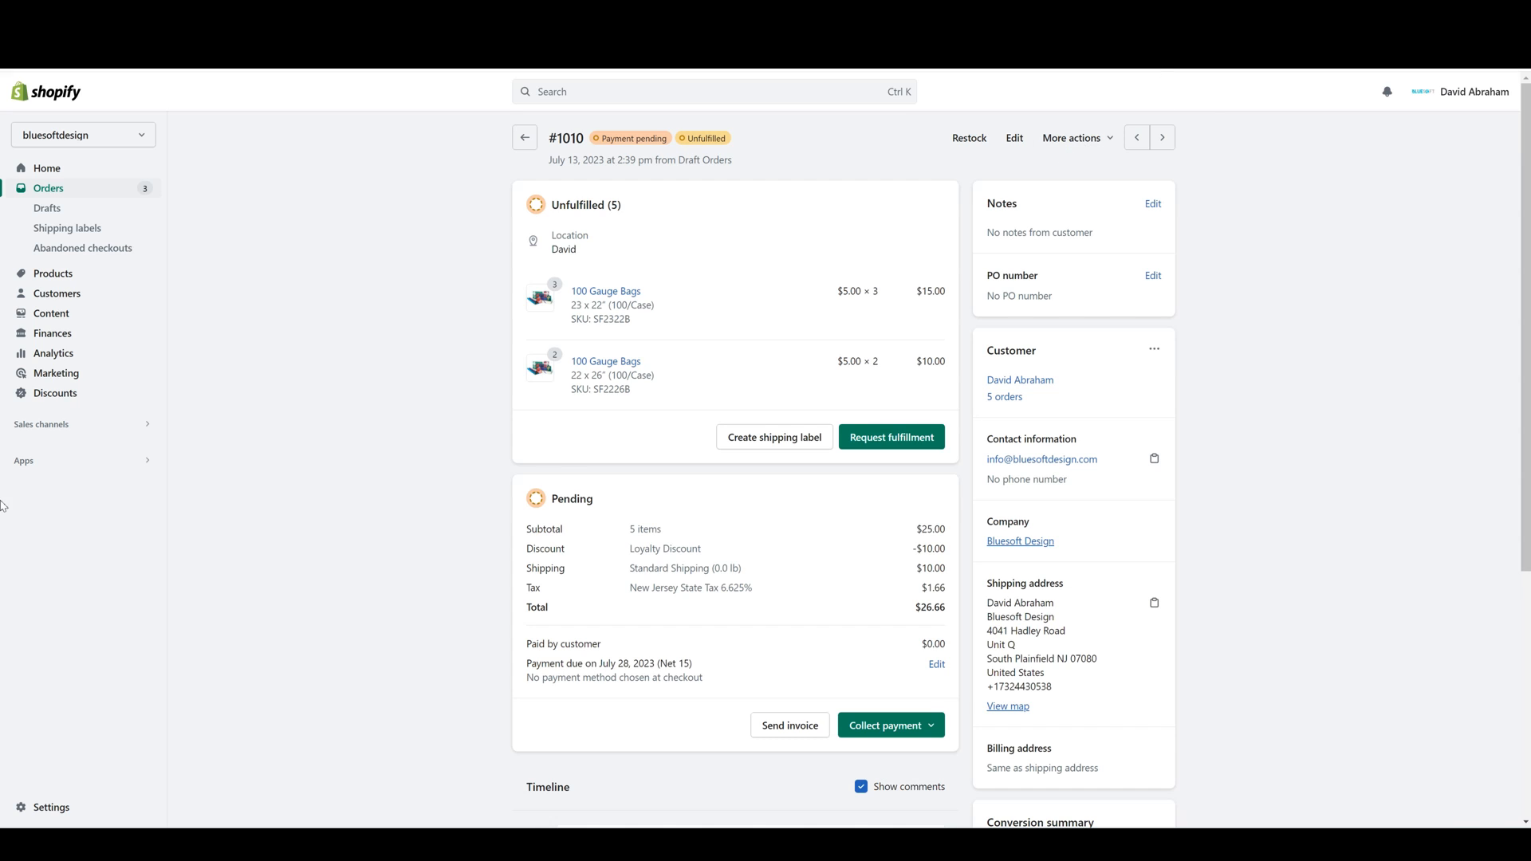
- Review the drafts, orders, shipping labels and abandoned checkouts pages, and return to the list of all orders
click(90, 212)
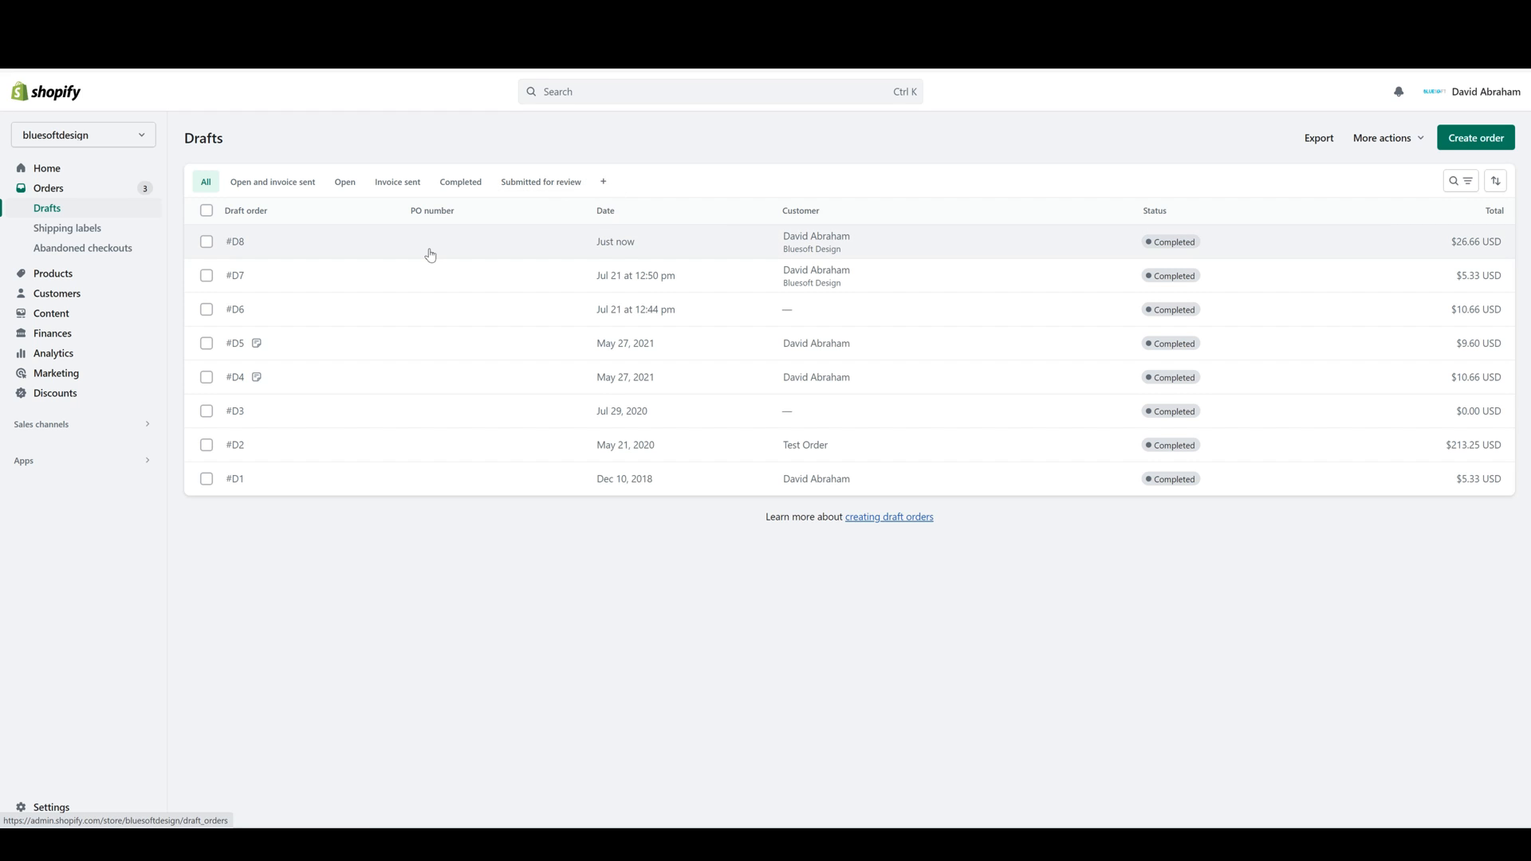
click(49, 190)
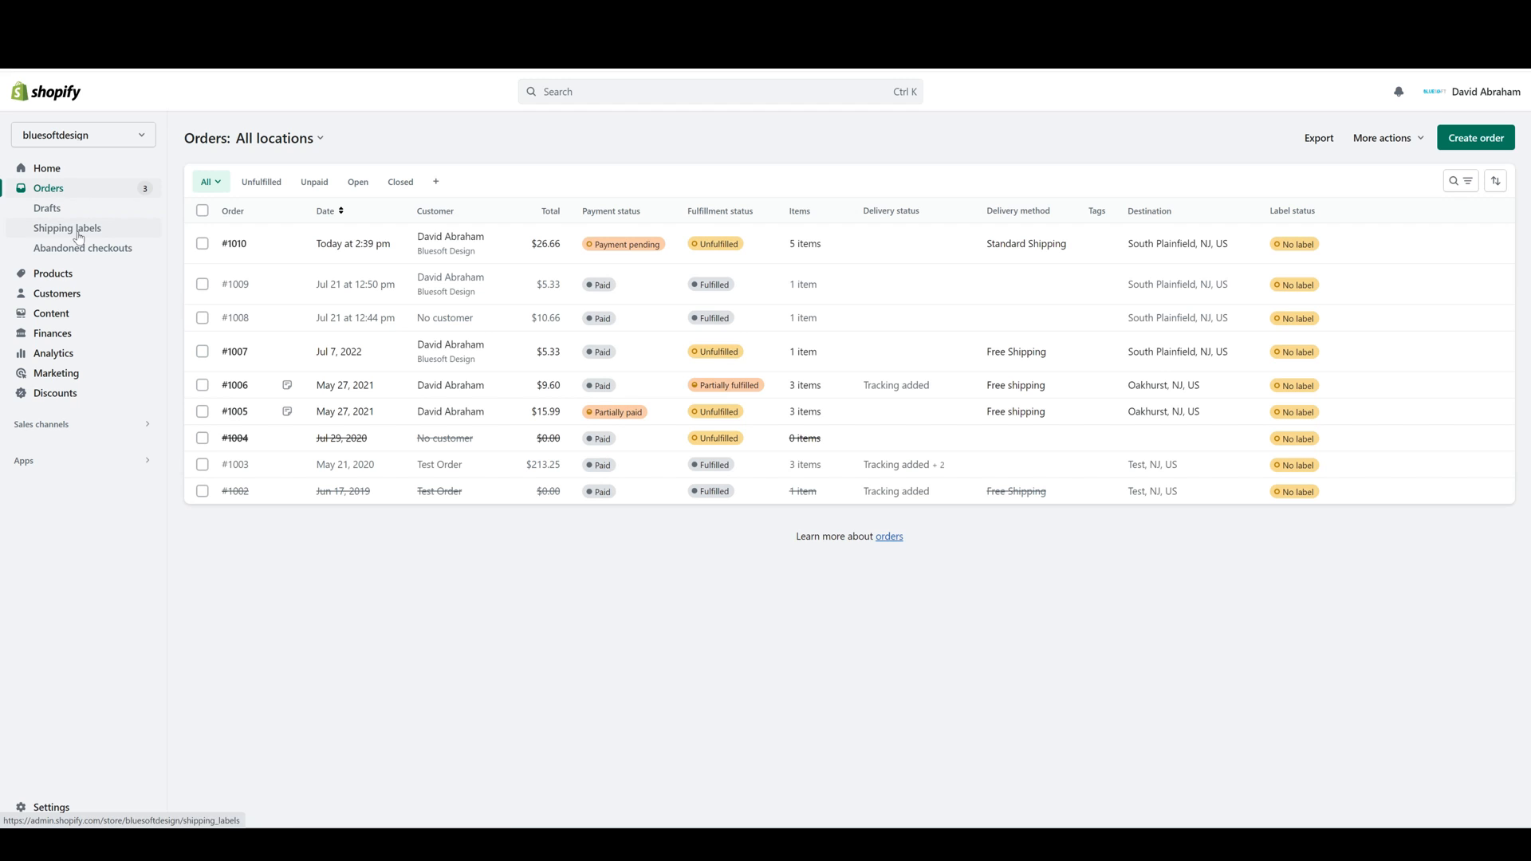
click(77, 238)
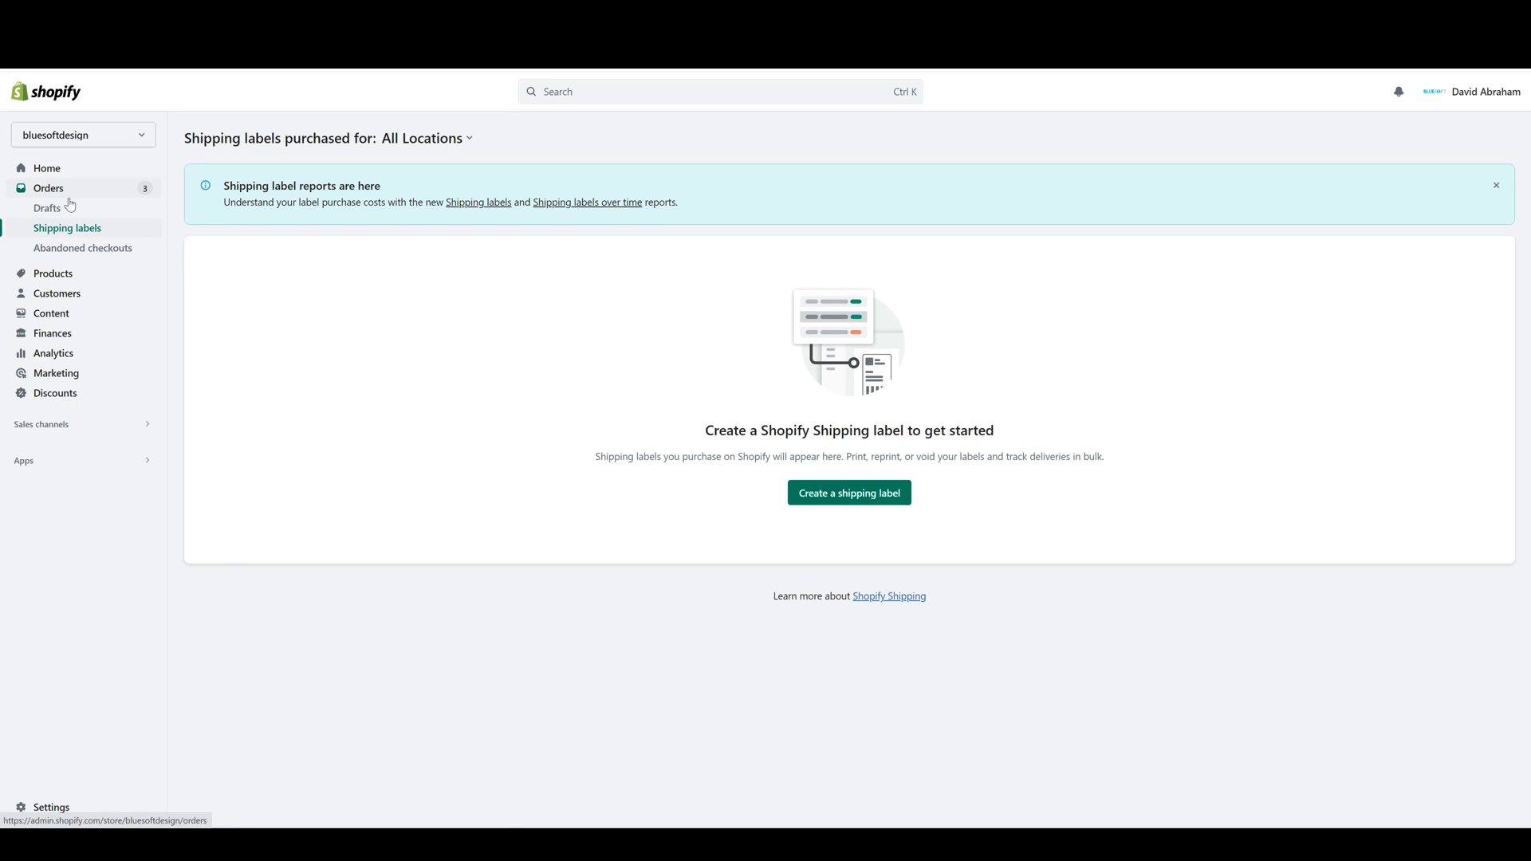
click(92, 249)
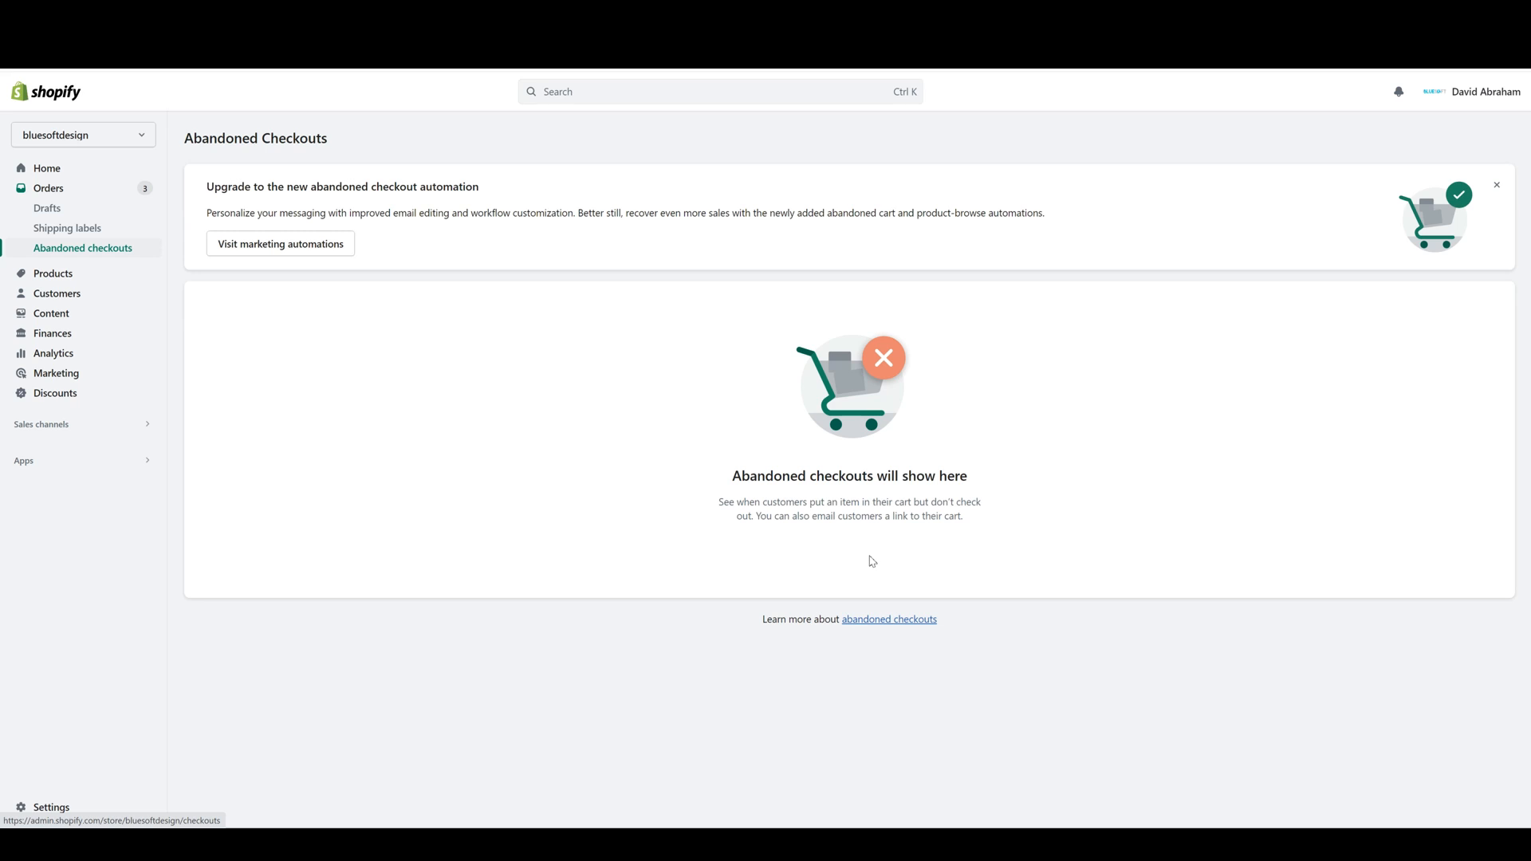
click(134, 209)
click(124, 199)
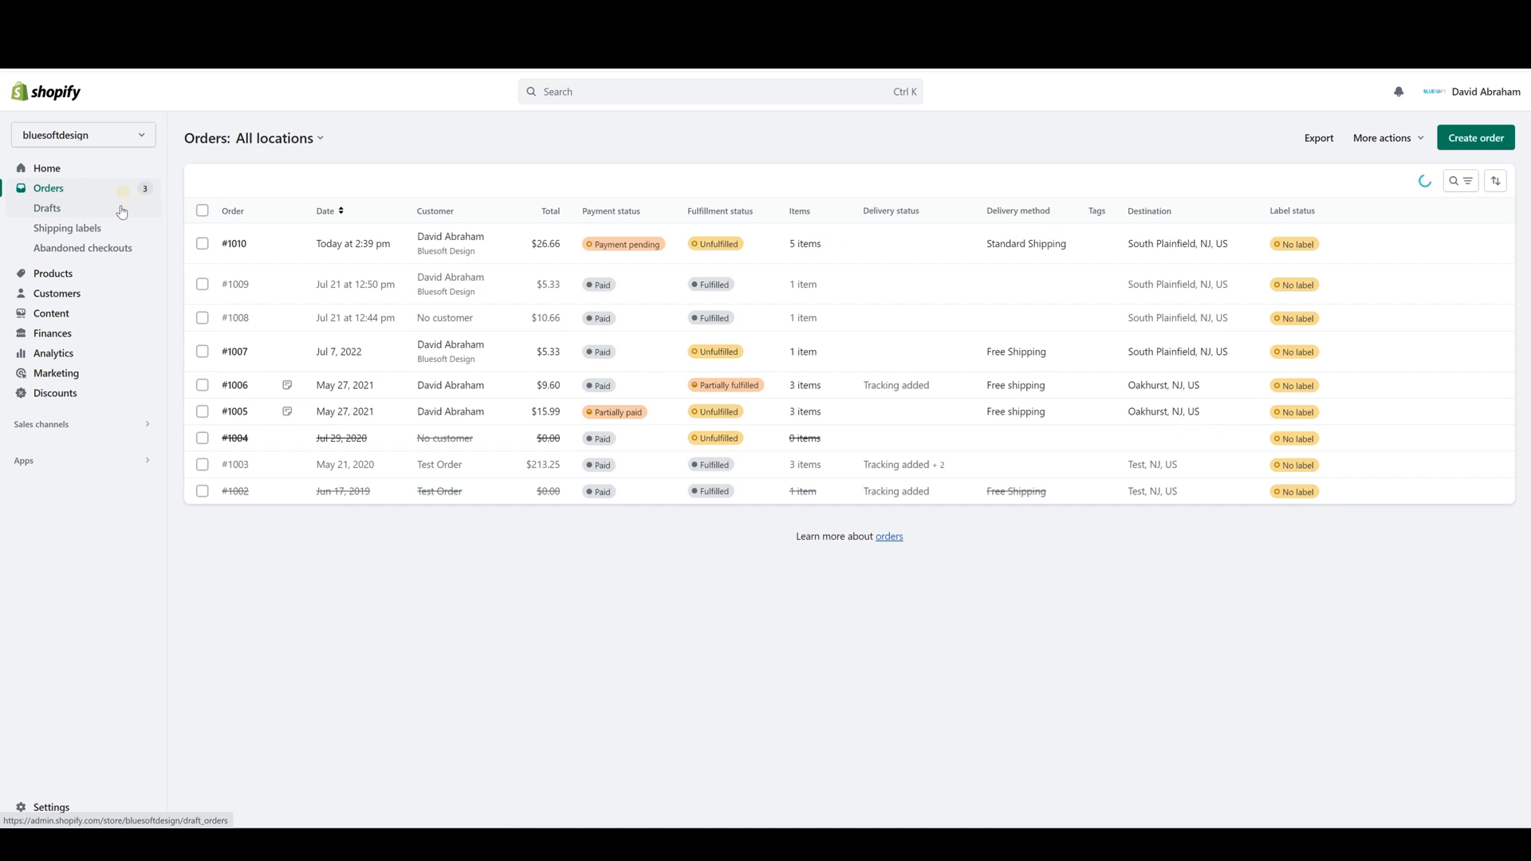